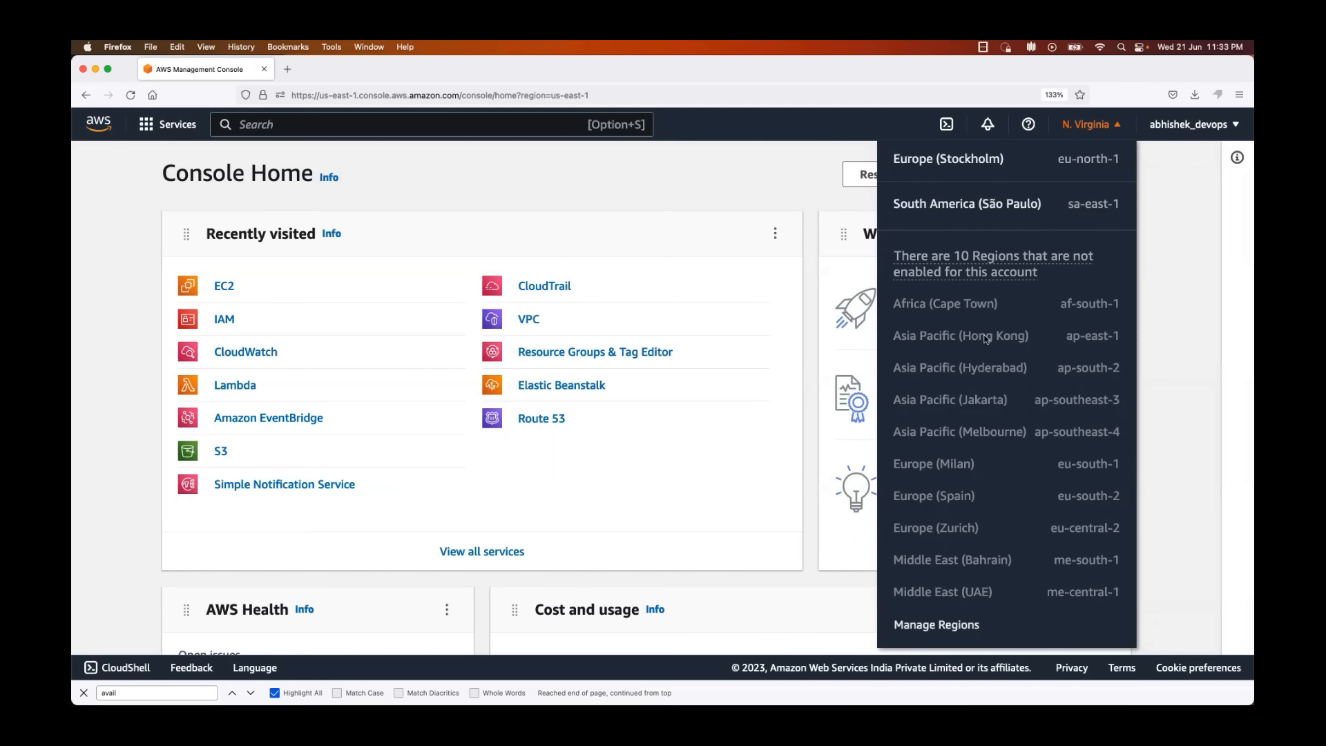
Step: Examine the list of AWS regions, including those not enabled for the account, and close it
scroll(986, 338, up, 1)
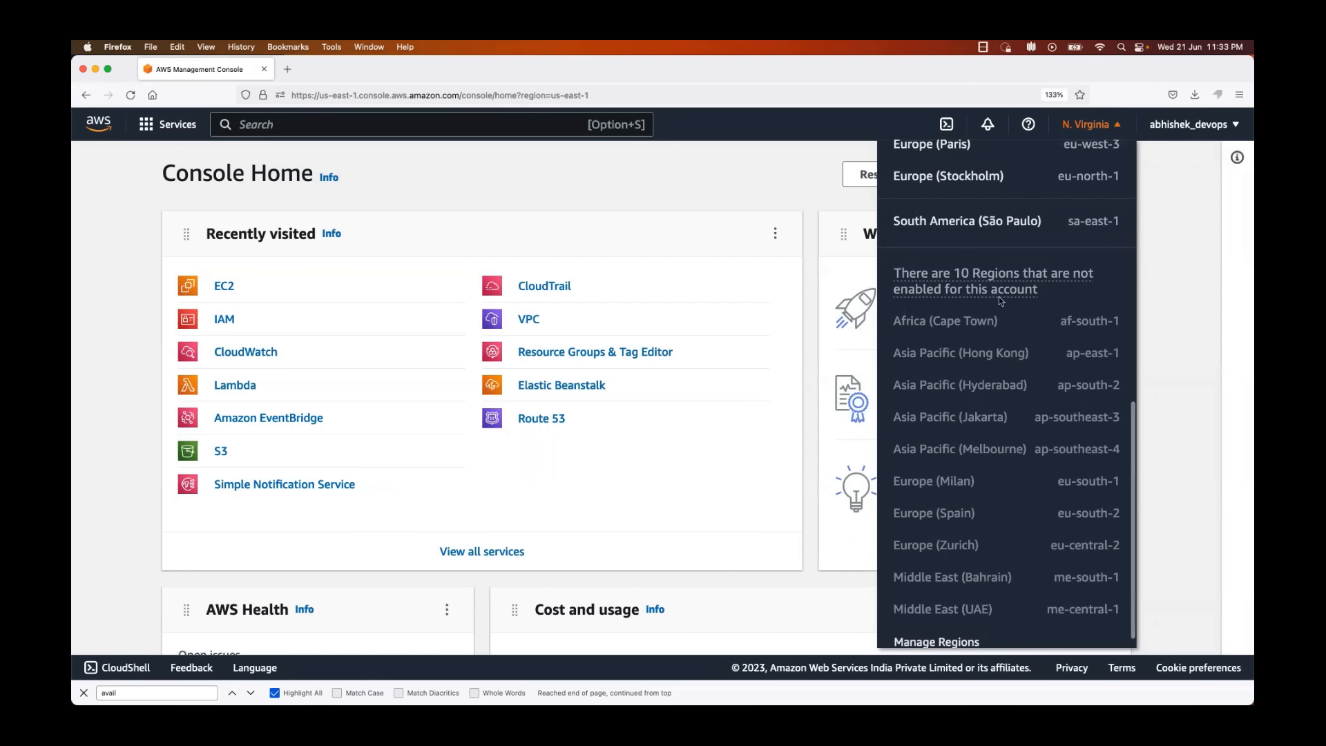
scroll(1062, 404, up, 10)
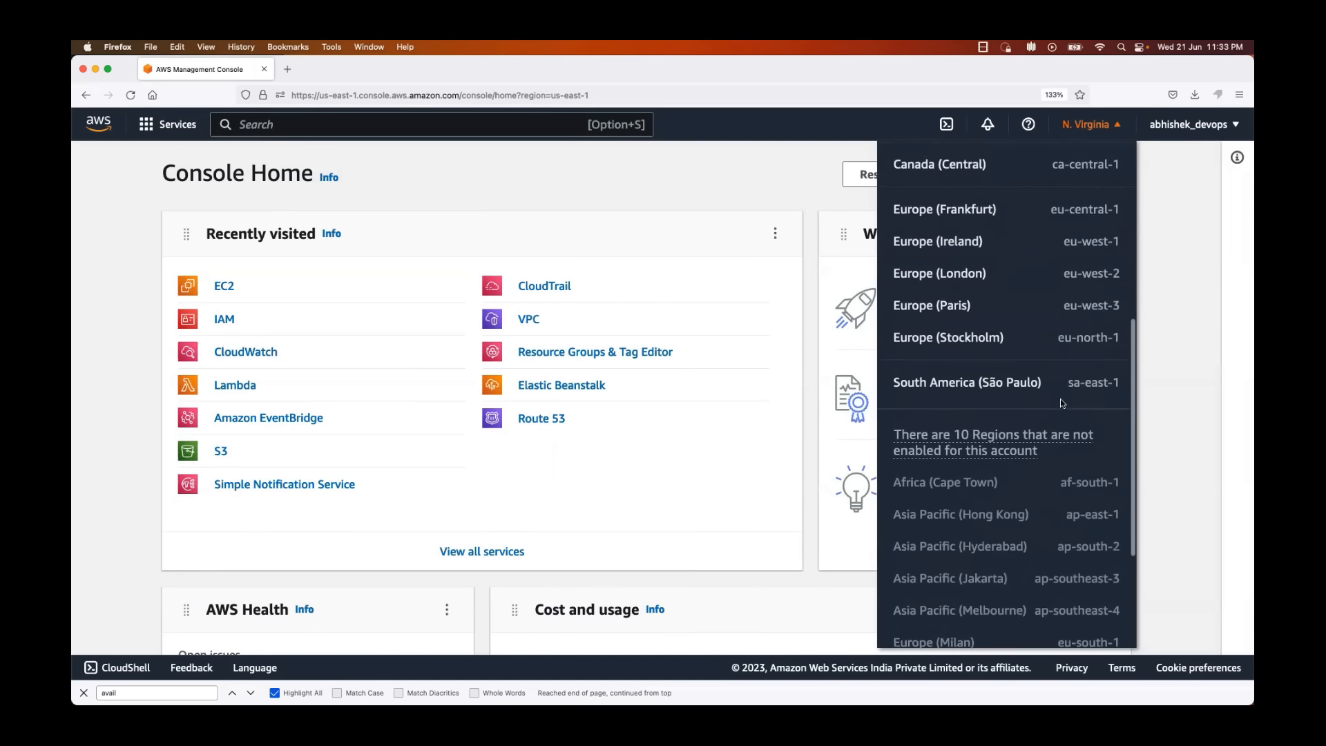
scroll(1061, 403, down, 2)
scroll(1062, 403, up, 2)
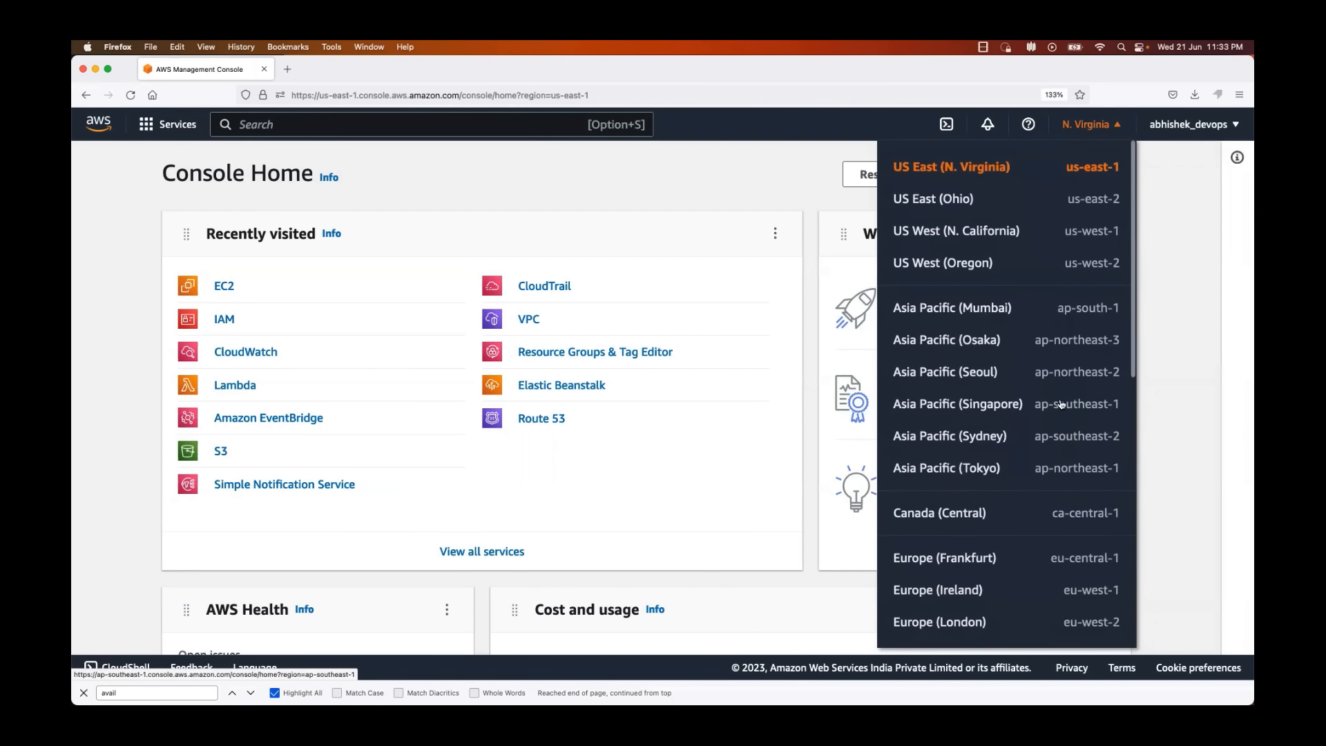
scroll(1023, 317, down, 1)
scroll(1021, 324, down, 6)
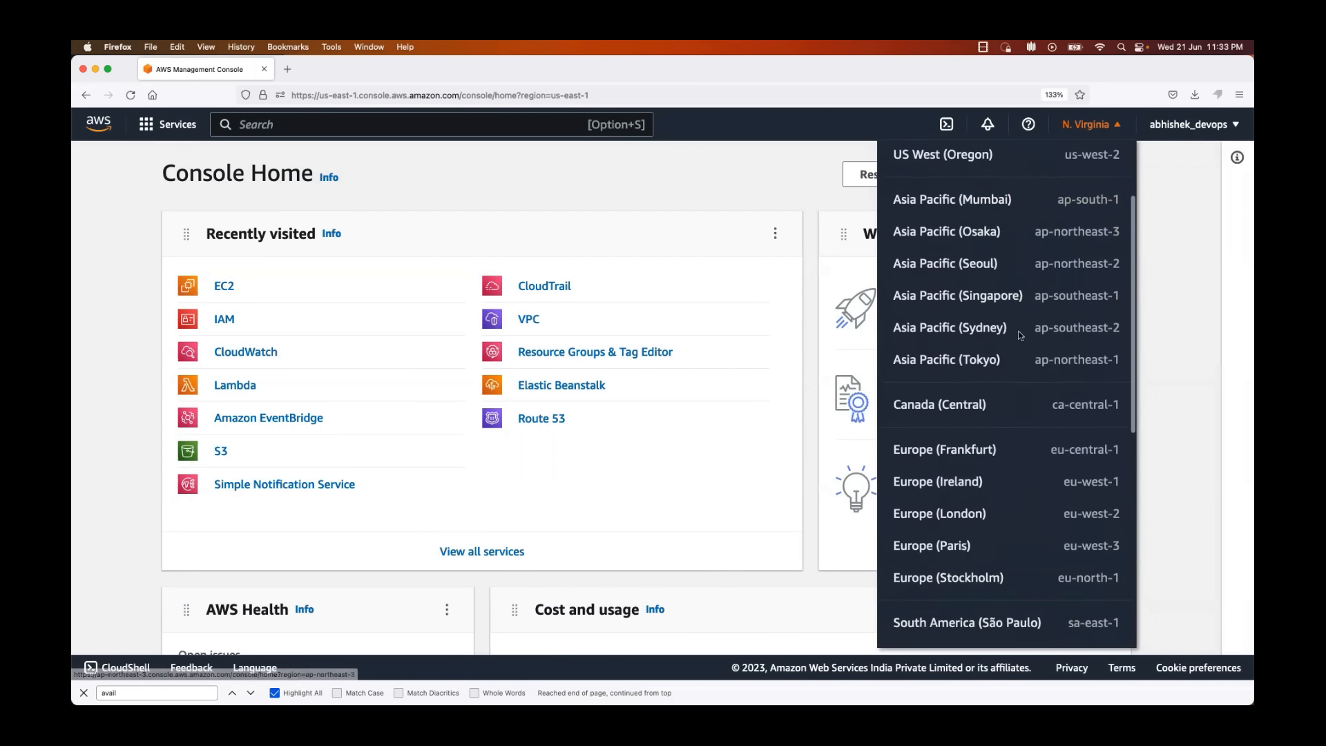
scroll(1019, 336, up, 6)
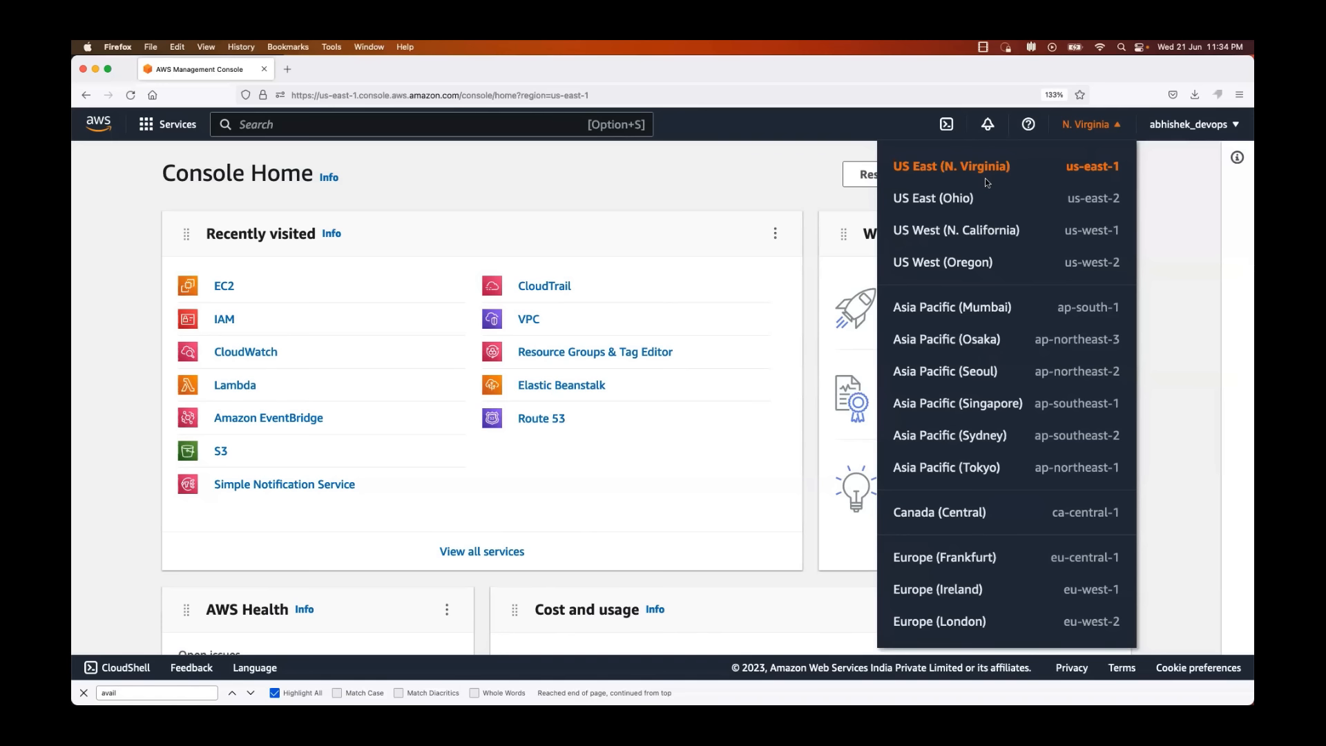
scroll(985, 570, down, 3)
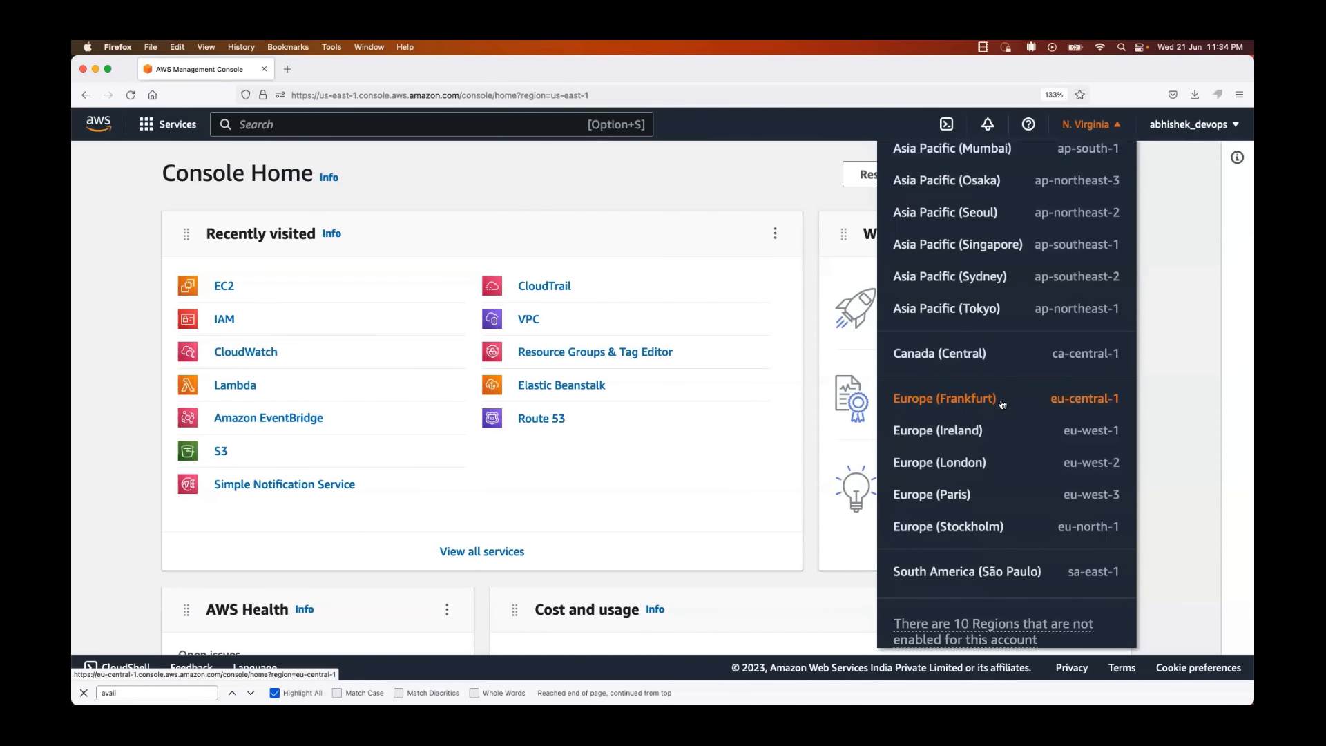
scroll(980, 279, up, 5)
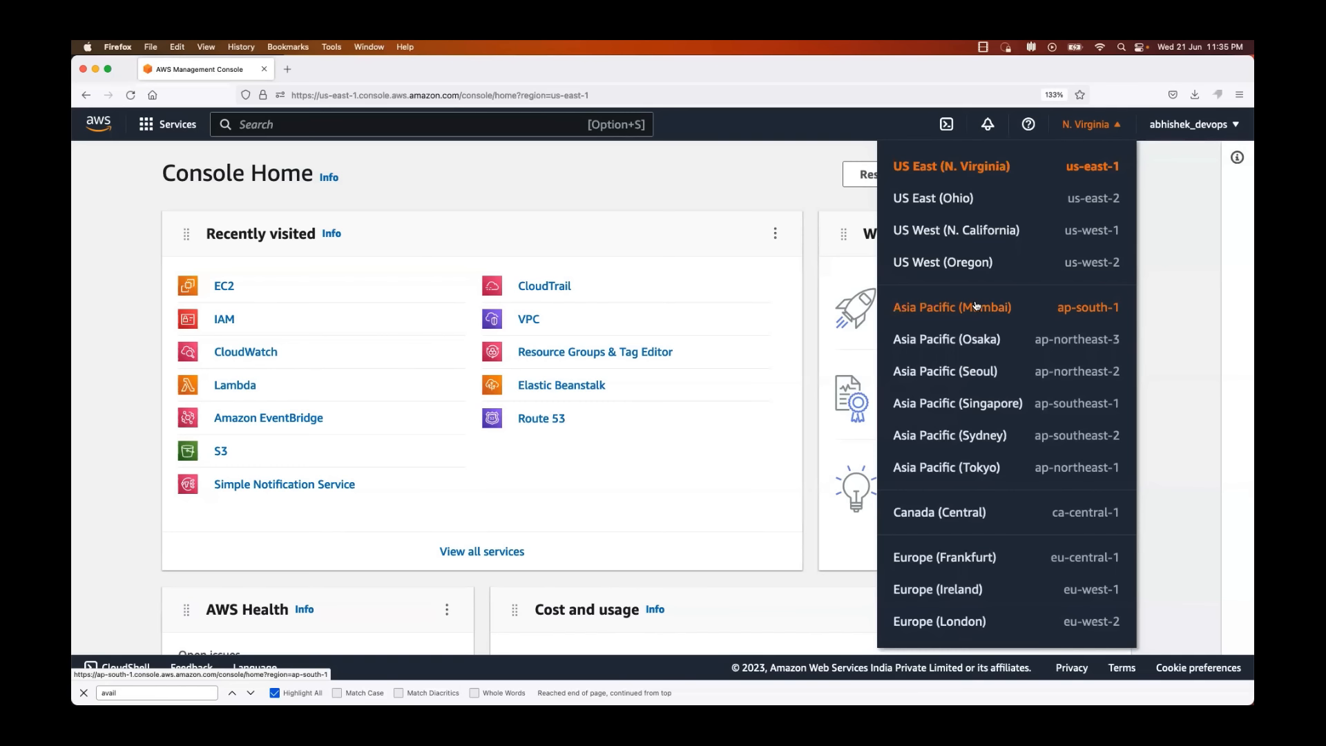
scroll(975, 305, down, 1)
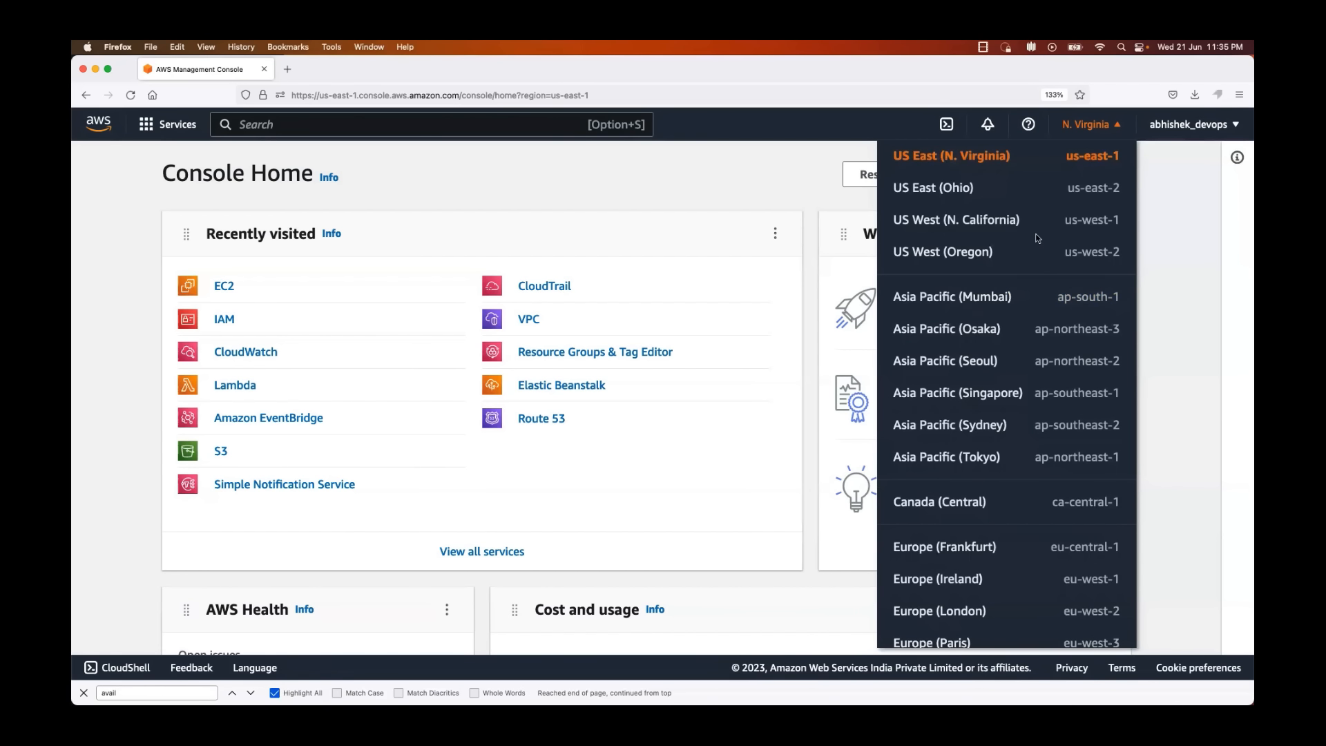
scroll(971, 168, up, 1)
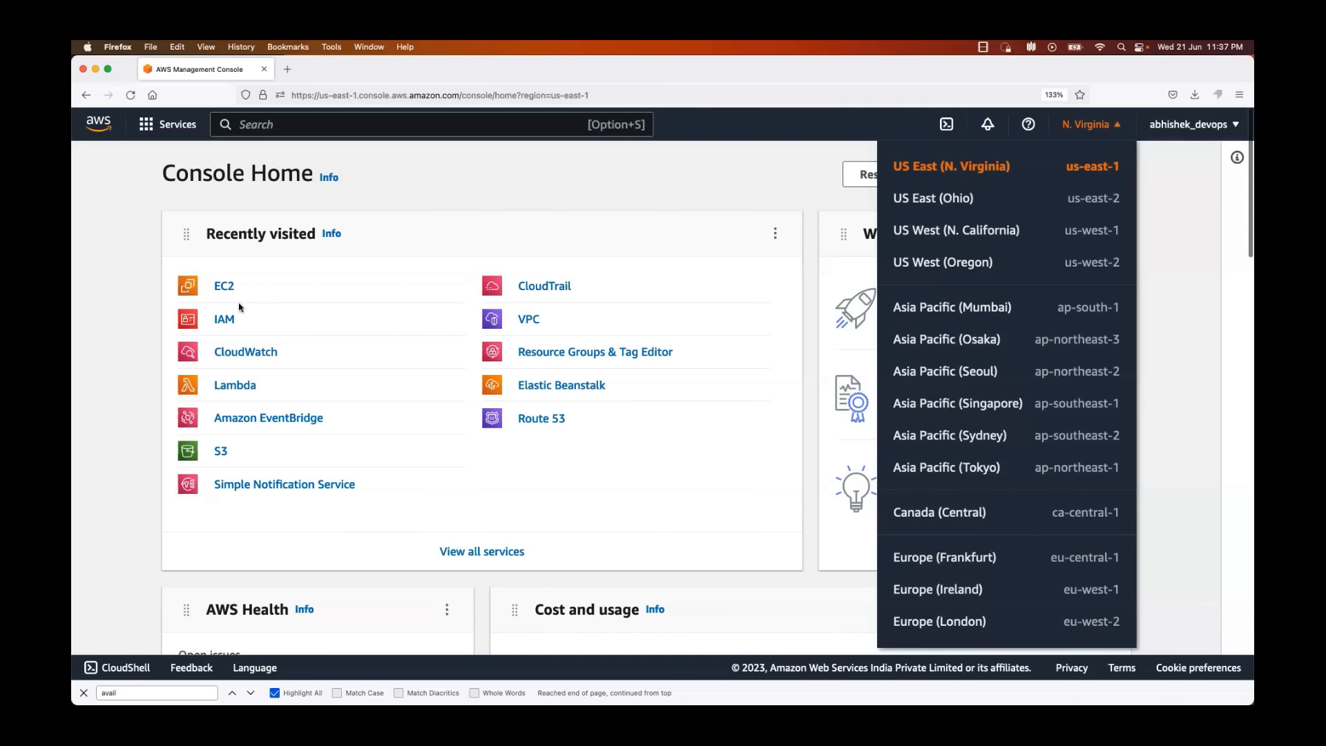
click(121, 304)
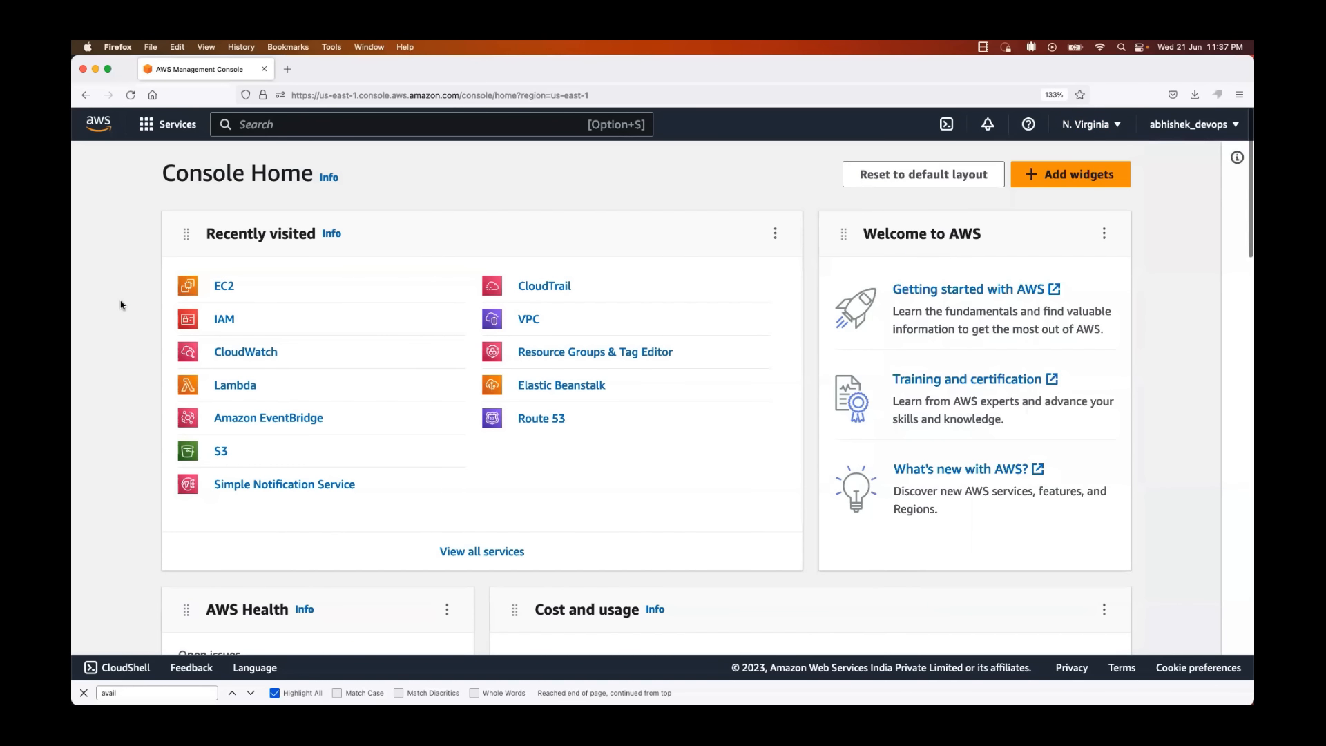
Step: Search the AWS services for "ec2" and open the EC2 service
click(149, 125)
click(254, 124)
text(e)
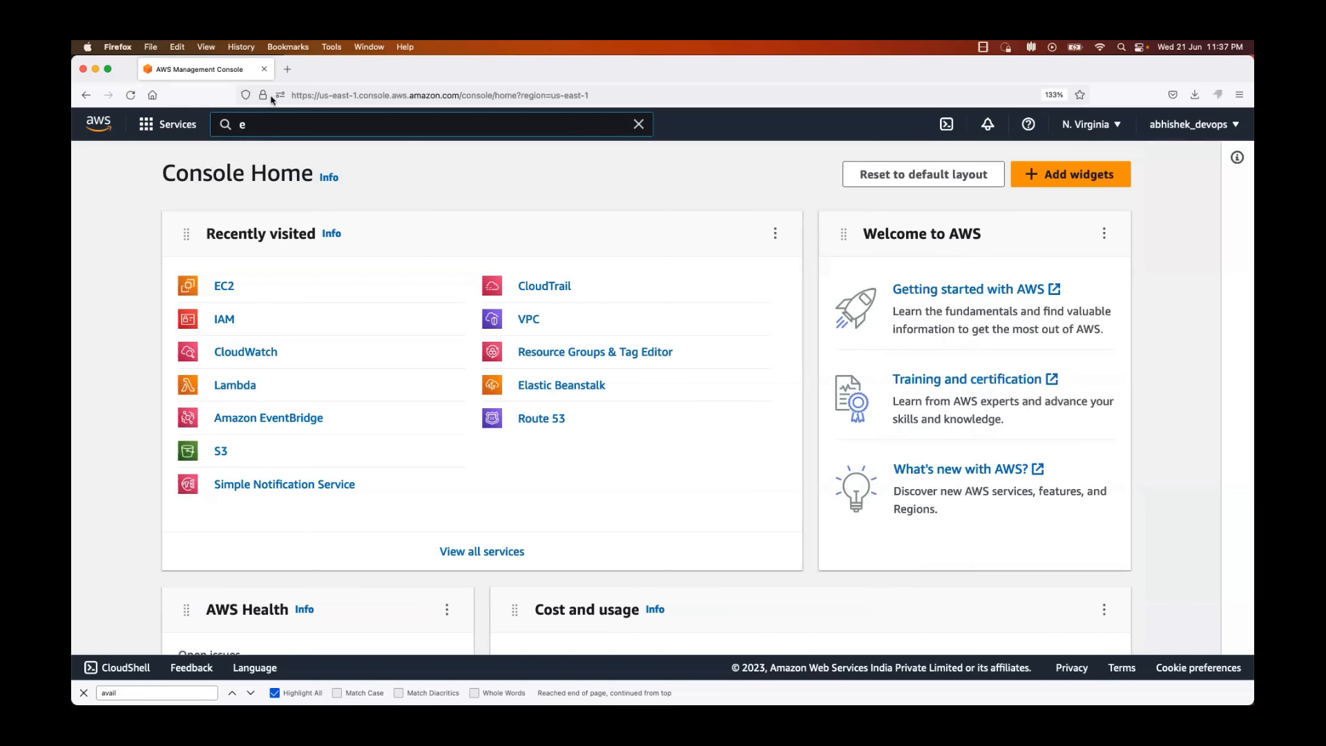
text(c2)
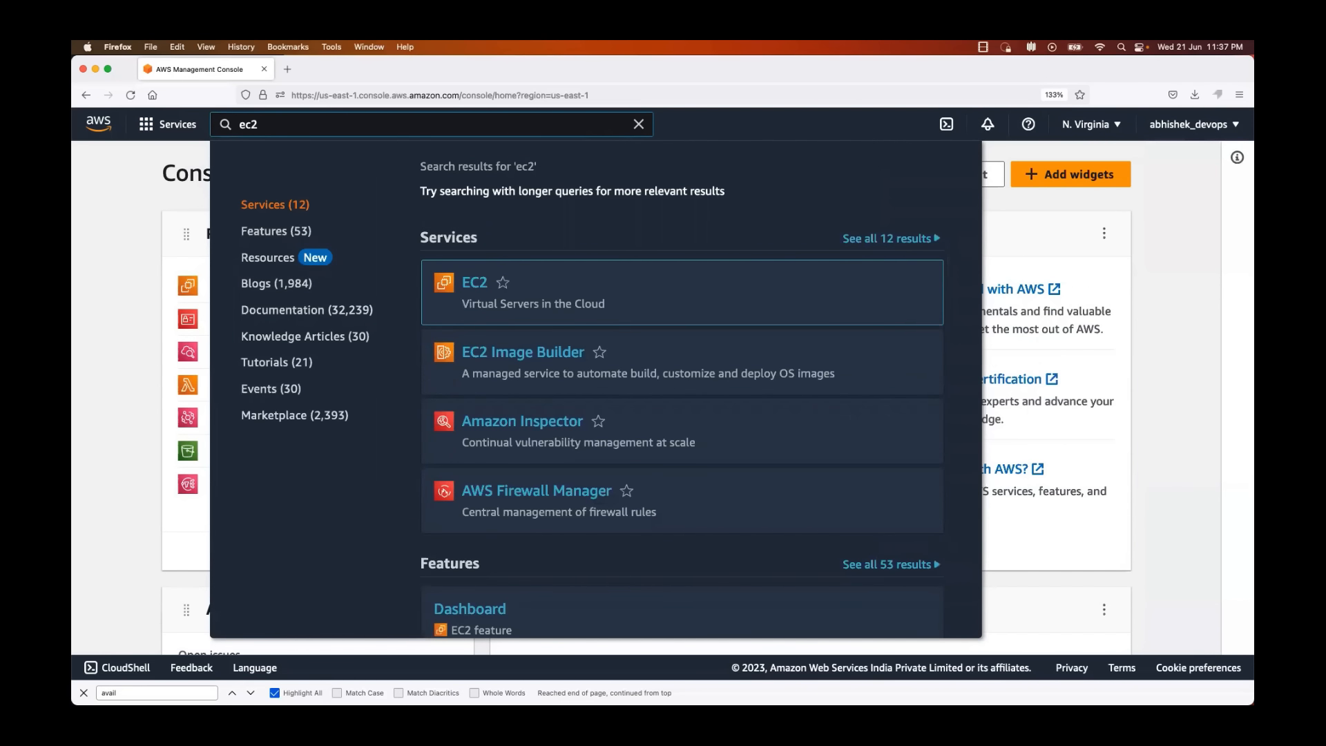
mouse_move(499, 280)
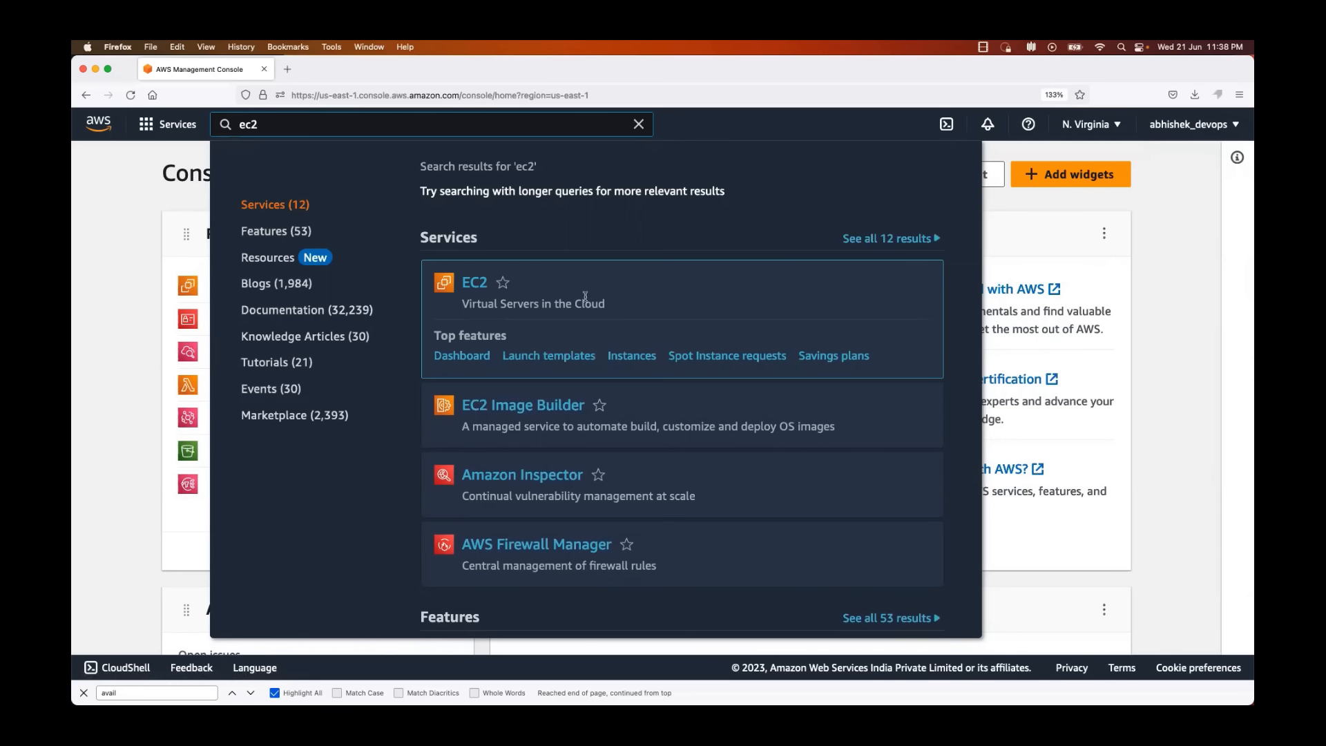
click(476, 286)
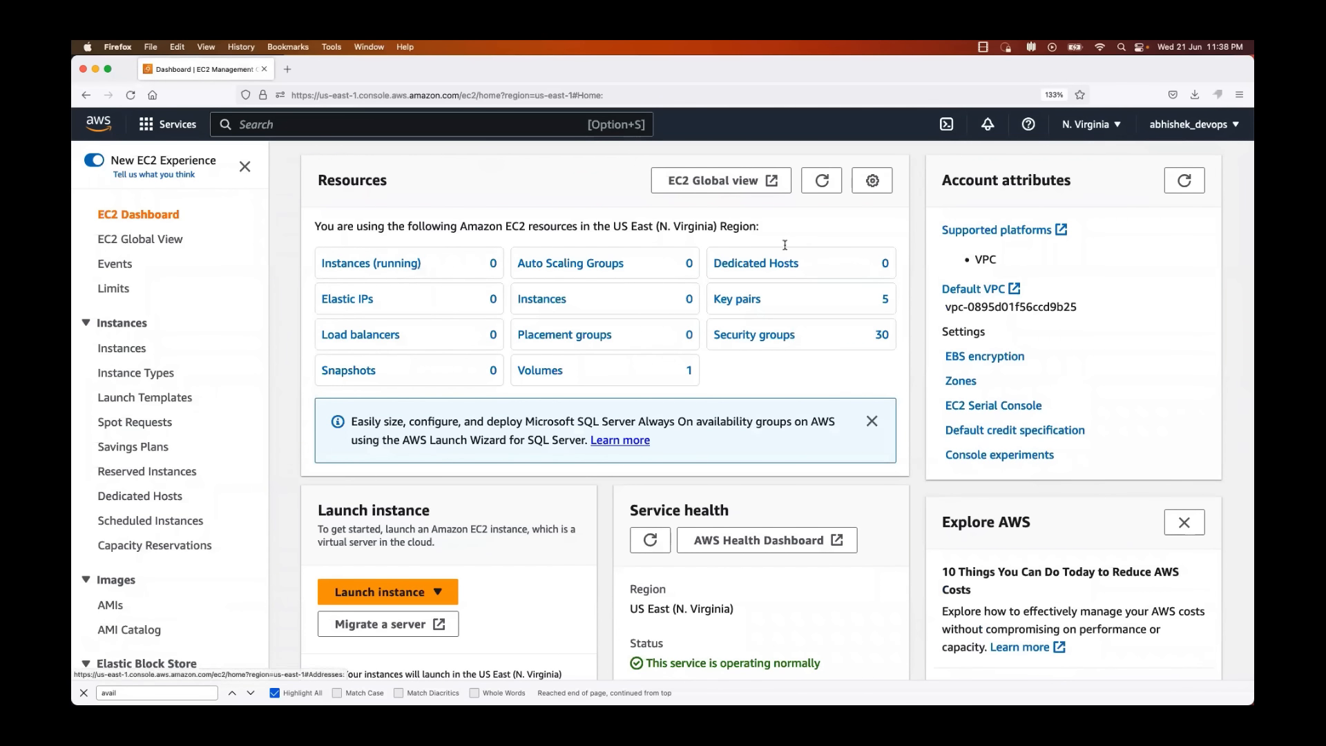
Step: Examine the availability zones of the US East (N. Virginia) region on the EC2 dashboard
scroll(586, 290, down, 5)
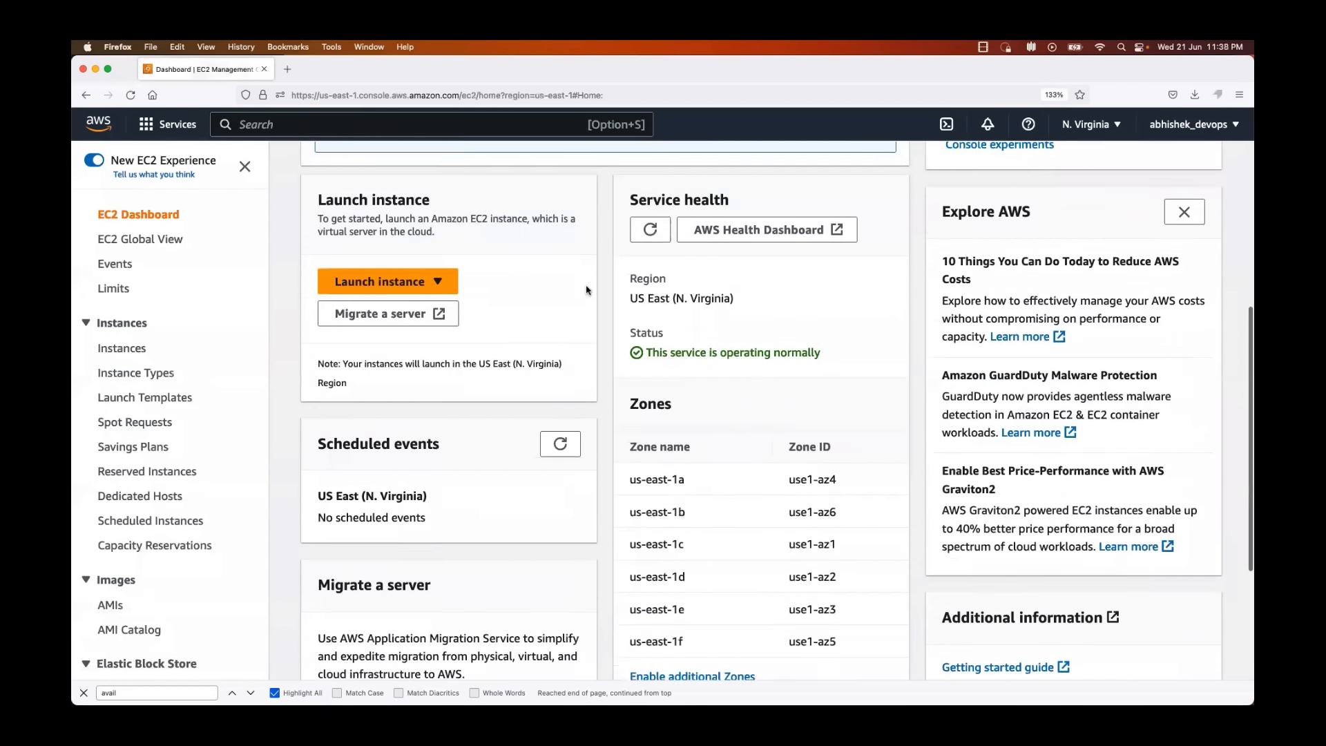
scroll(586, 290, down, 3)
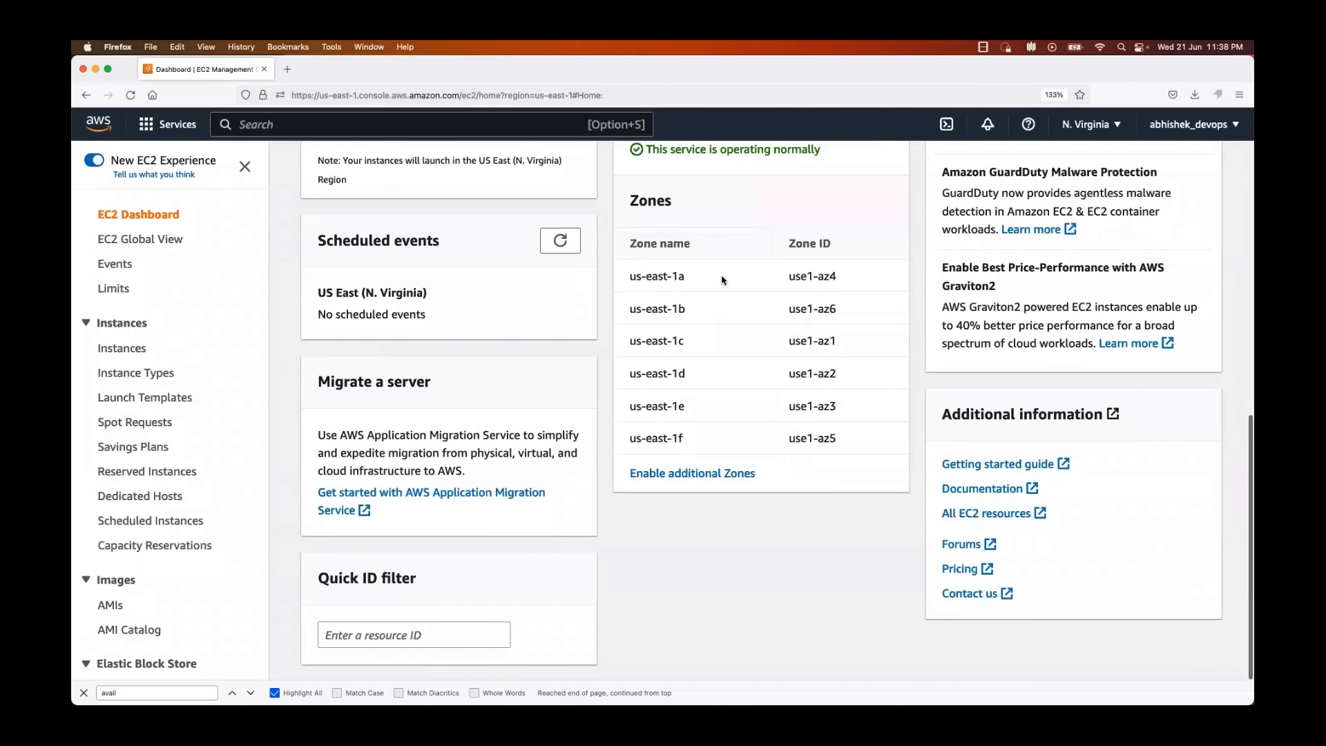
drag(724, 279, 646, 276)
scroll(725, 324, up, 1)
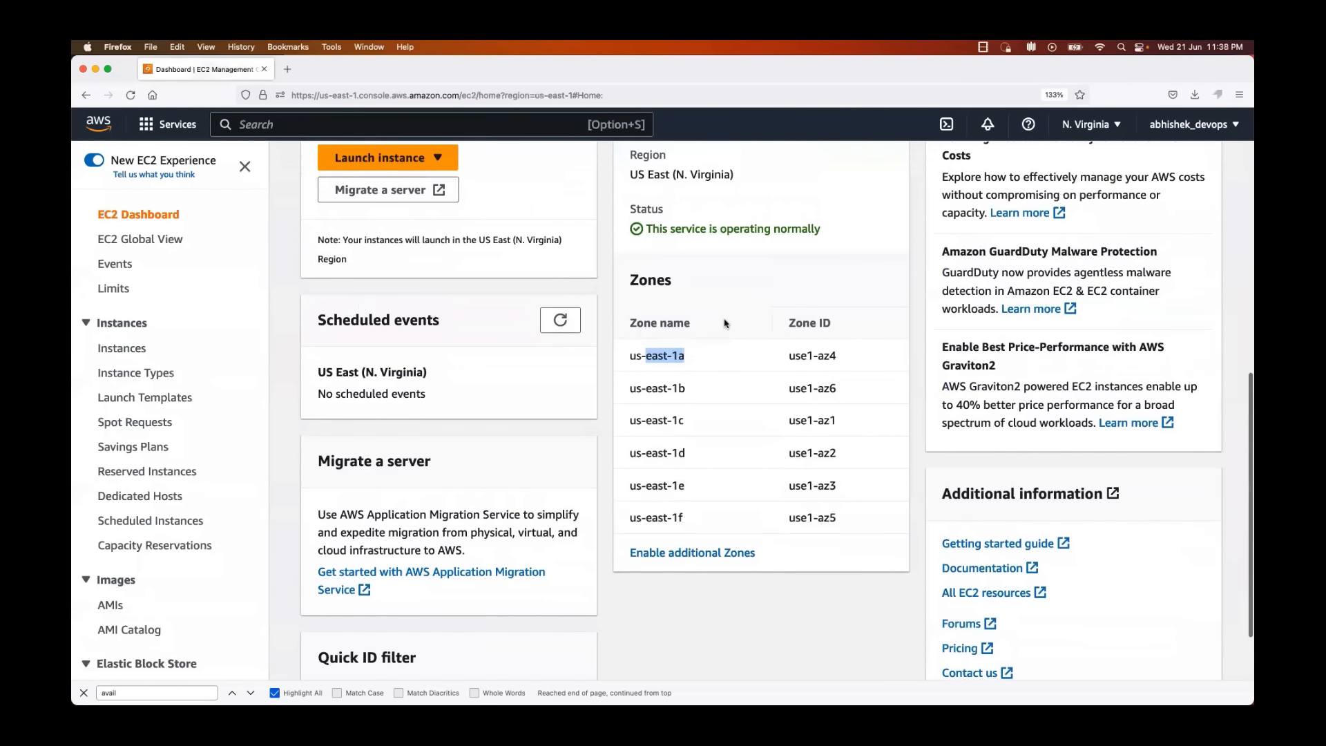
scroll(742, 293, up, 1)
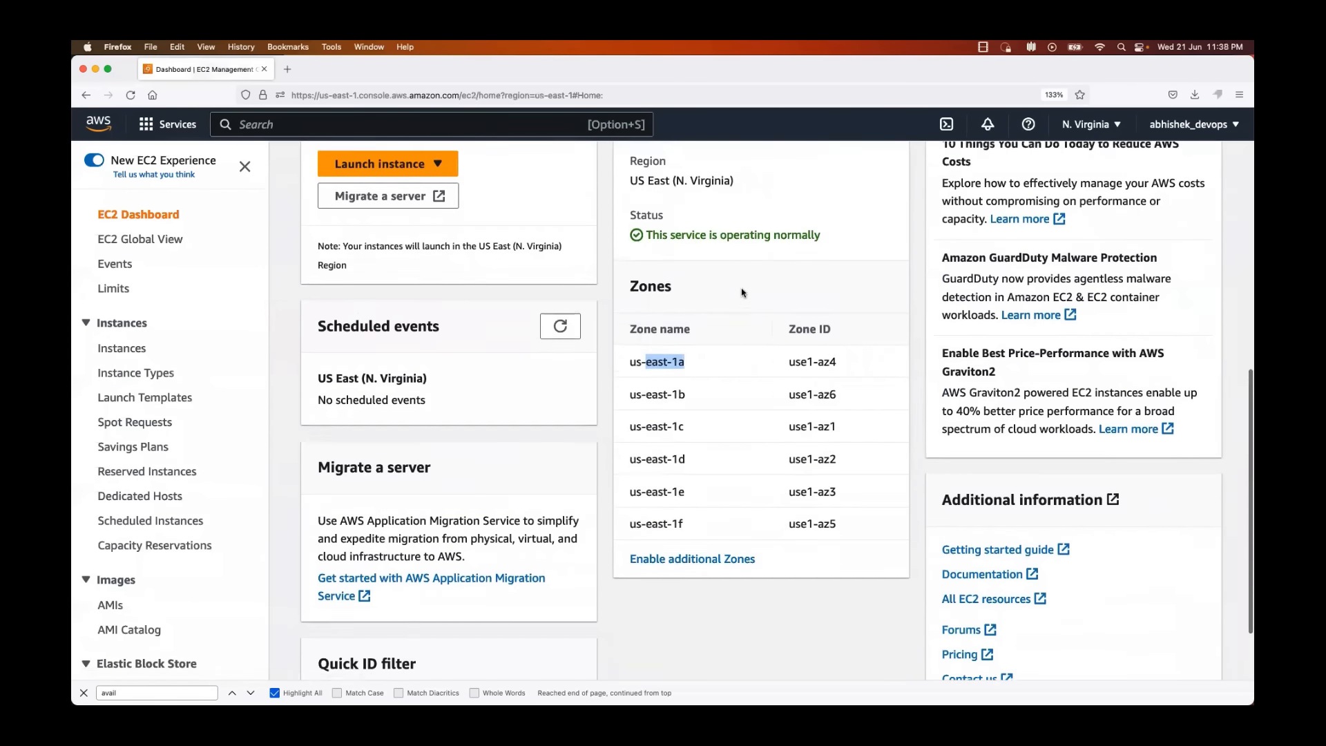
scroll(742, 293, up, 6)
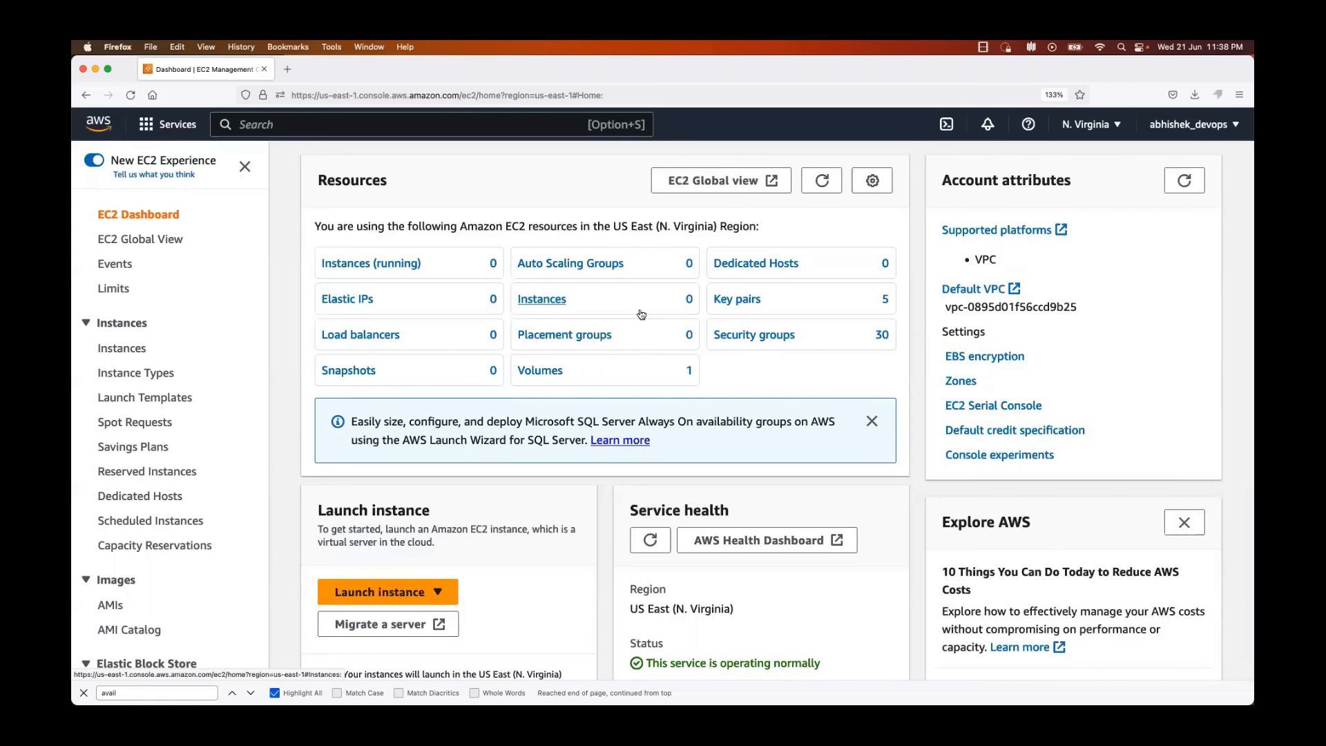
Step: Open the list of running instances and start launching a new instance, looking over its configuration form
click(356, 264)
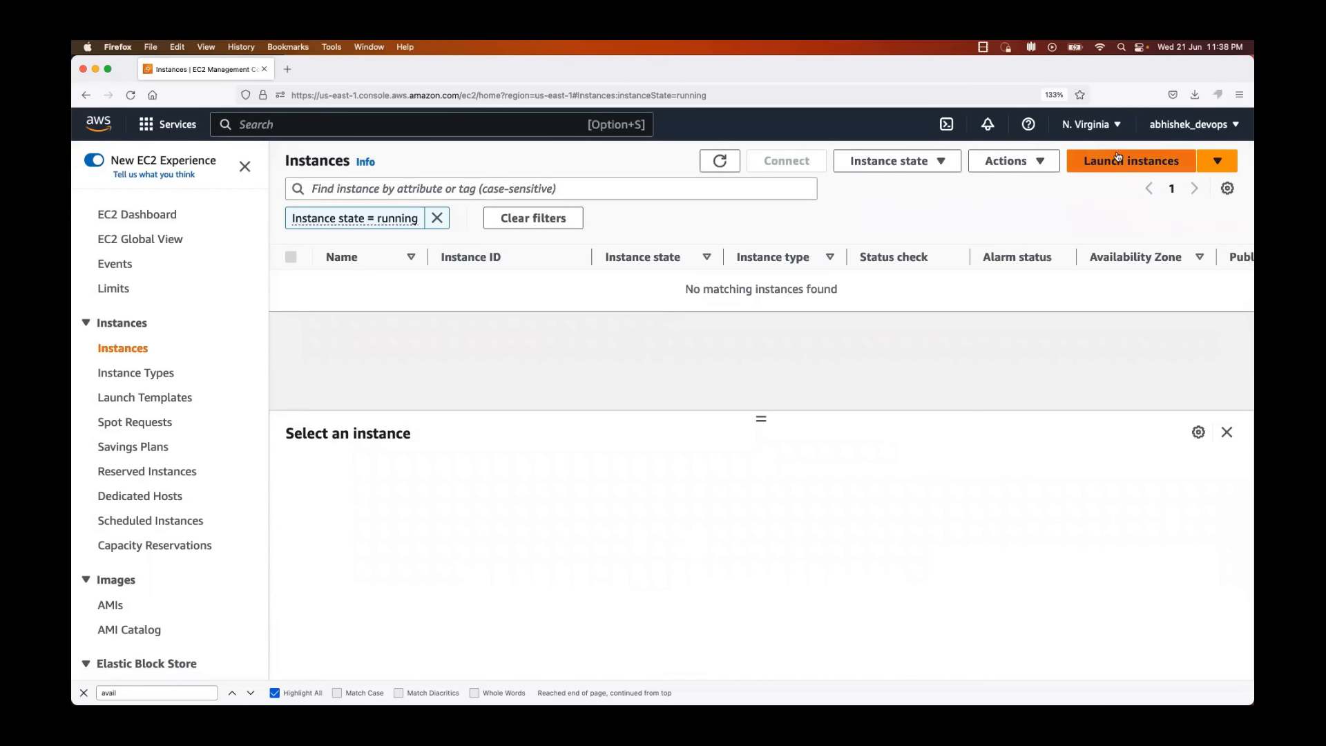
click(1116, 164)
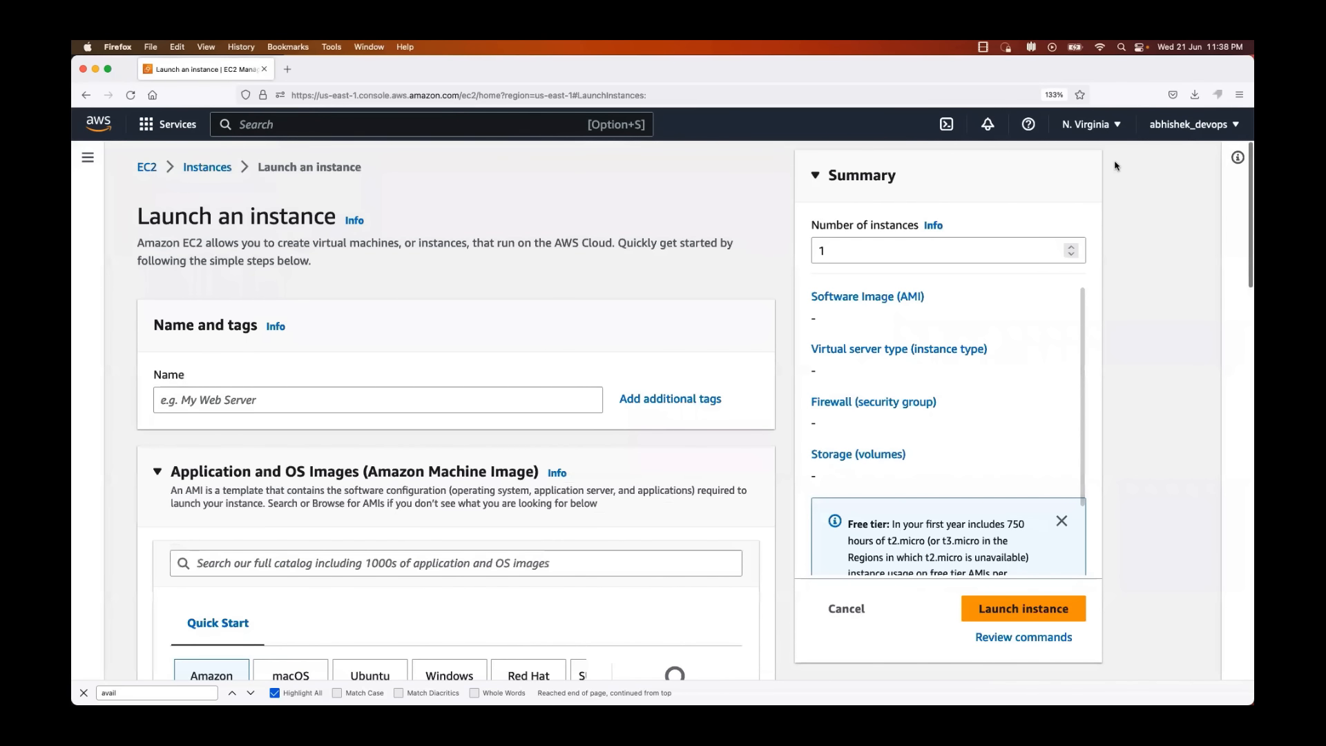
scroll(1116, 166, down, 5)
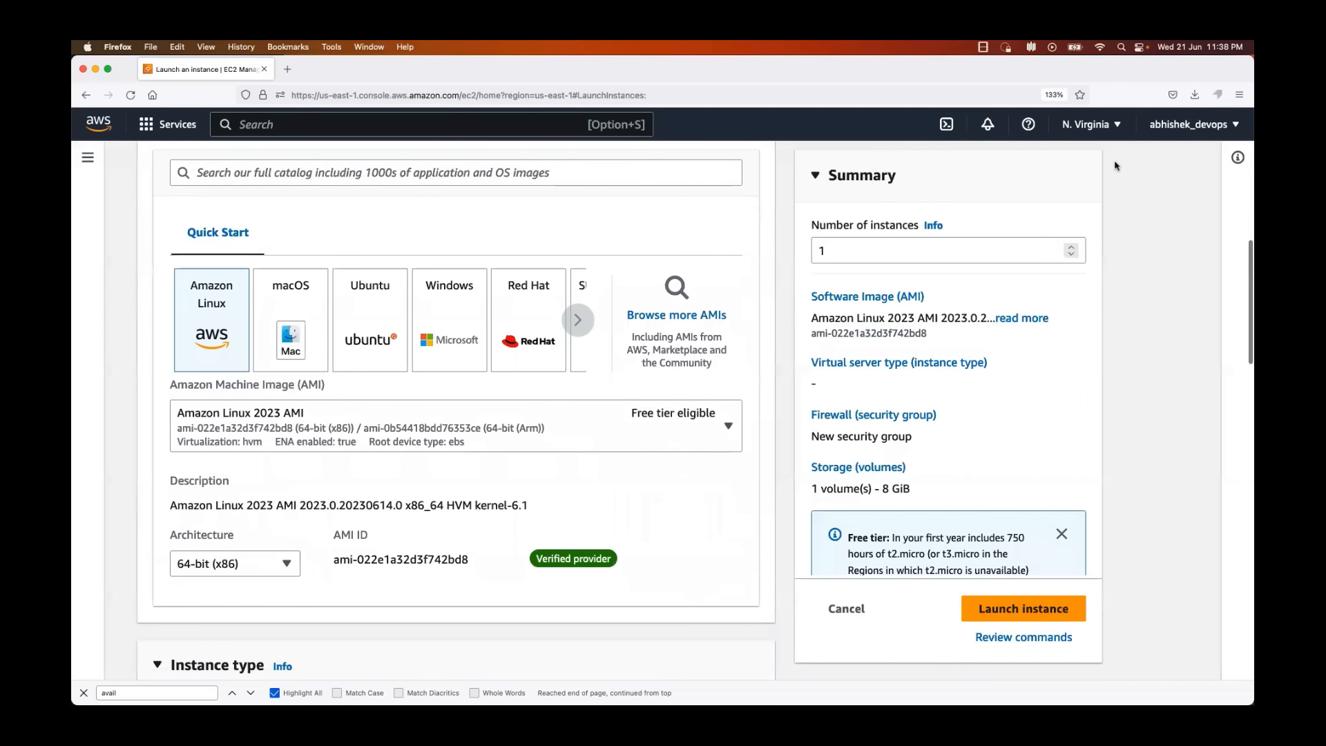
scroll(1115, 165, down, 5)
scroll(1116, 166, up, 8)
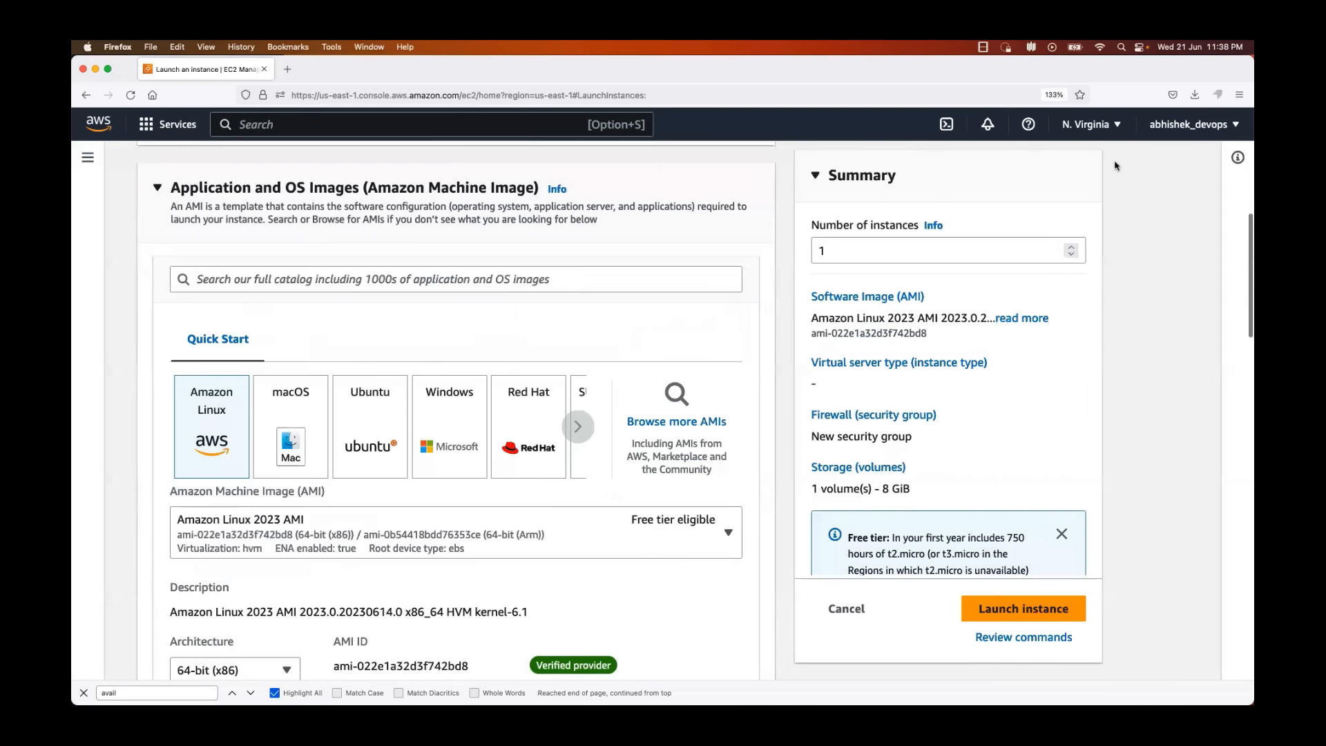
scroll(1115, 165, up, 4)
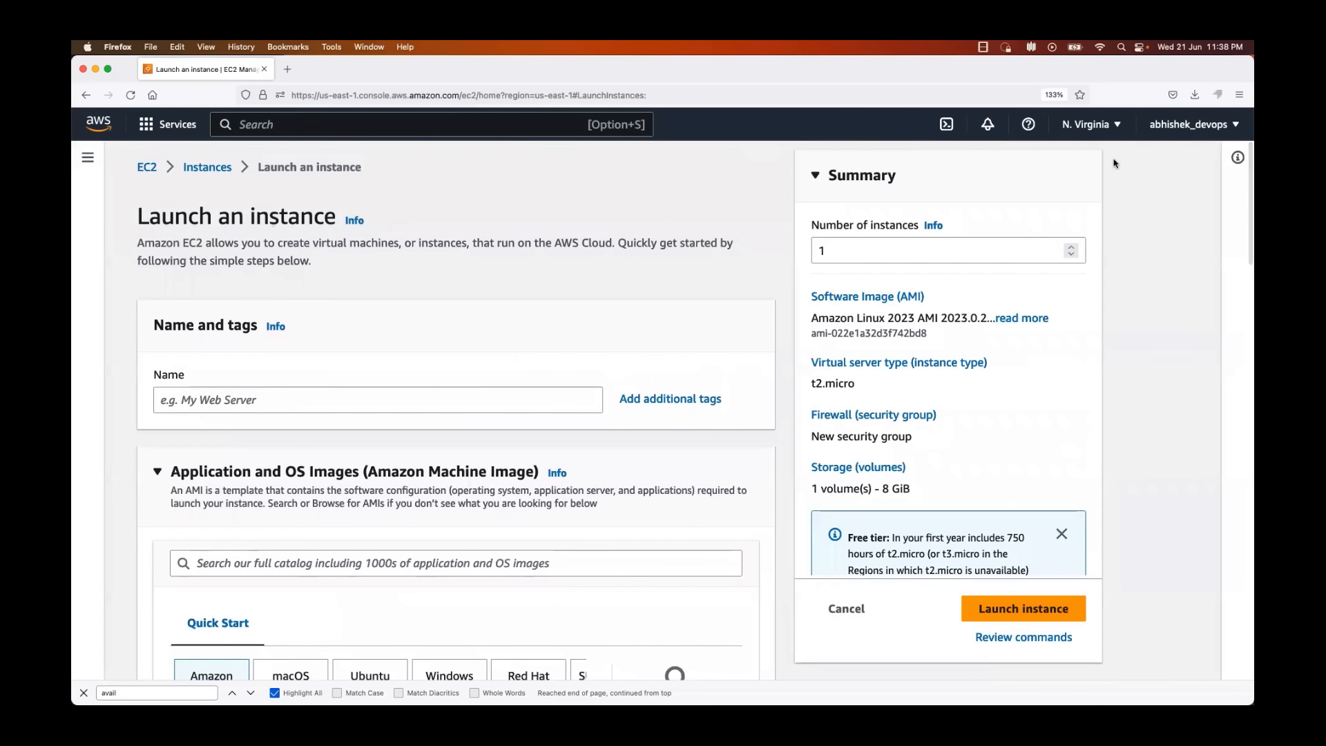
Step: Name the new instance my-first-instance
click(343, 402)
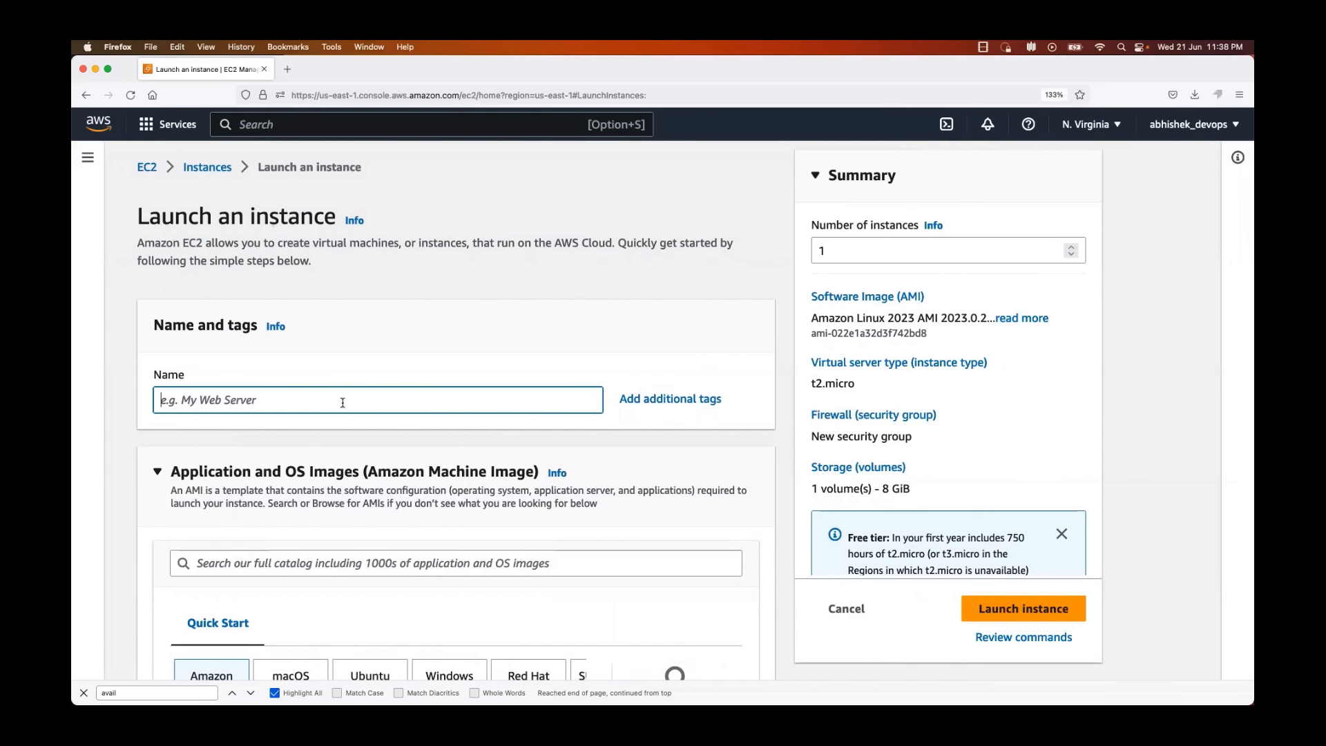
text(my-first-instance)
Step: Look through the quick-start operating system images and select Ubuntu for the instance
scroll(313, 391, down, 3)
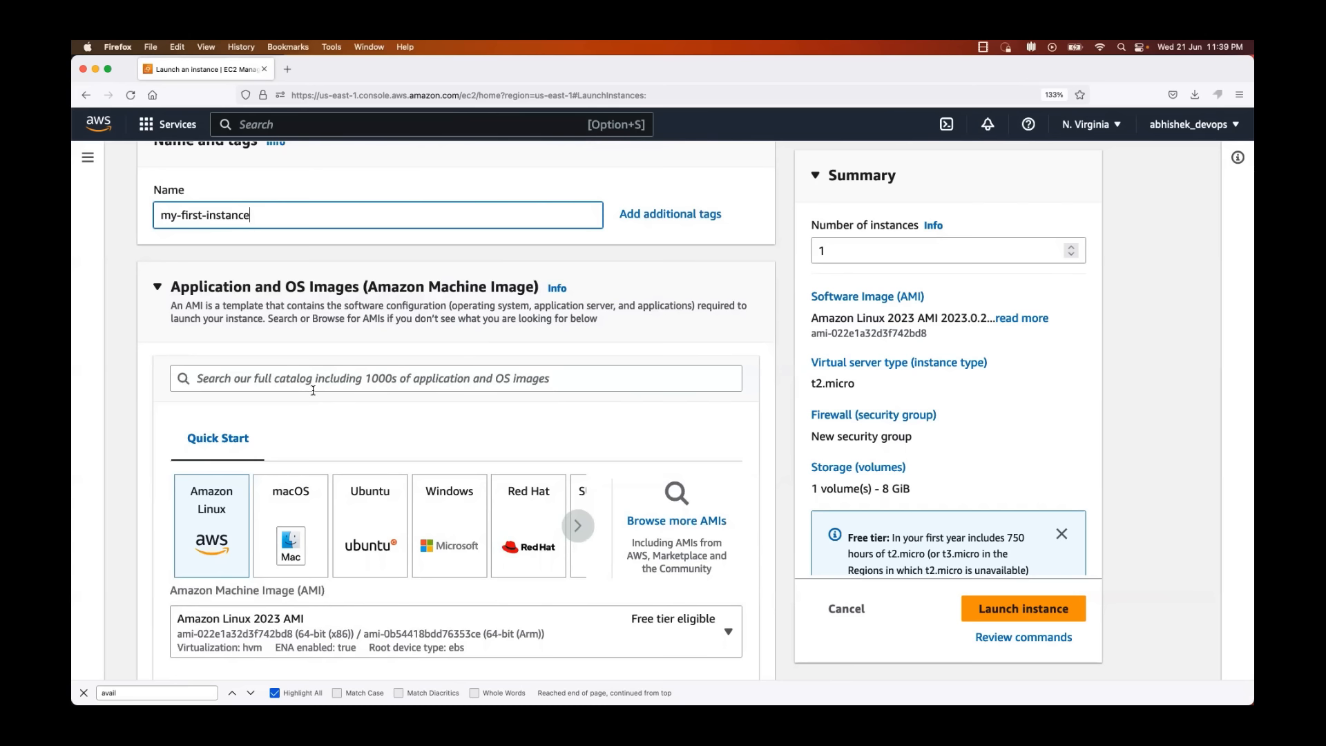
click(580, 527)
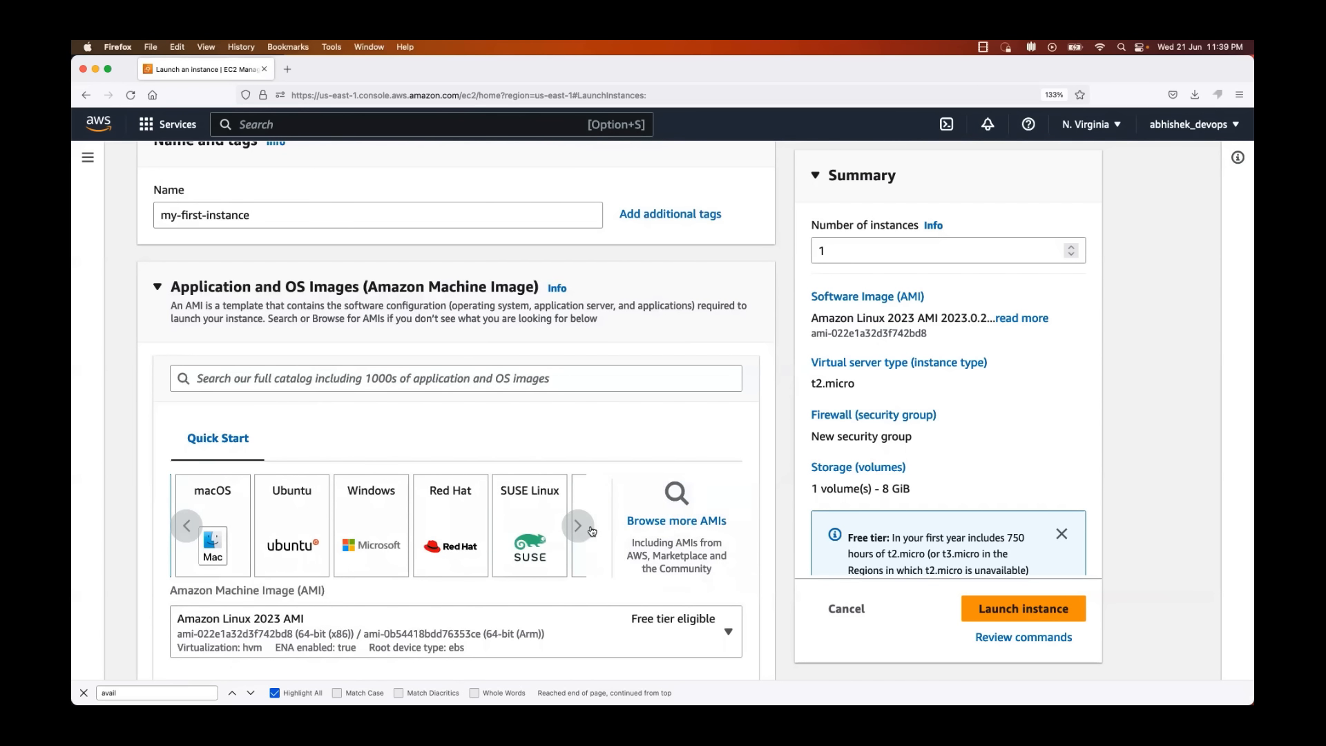
click(591, 530)
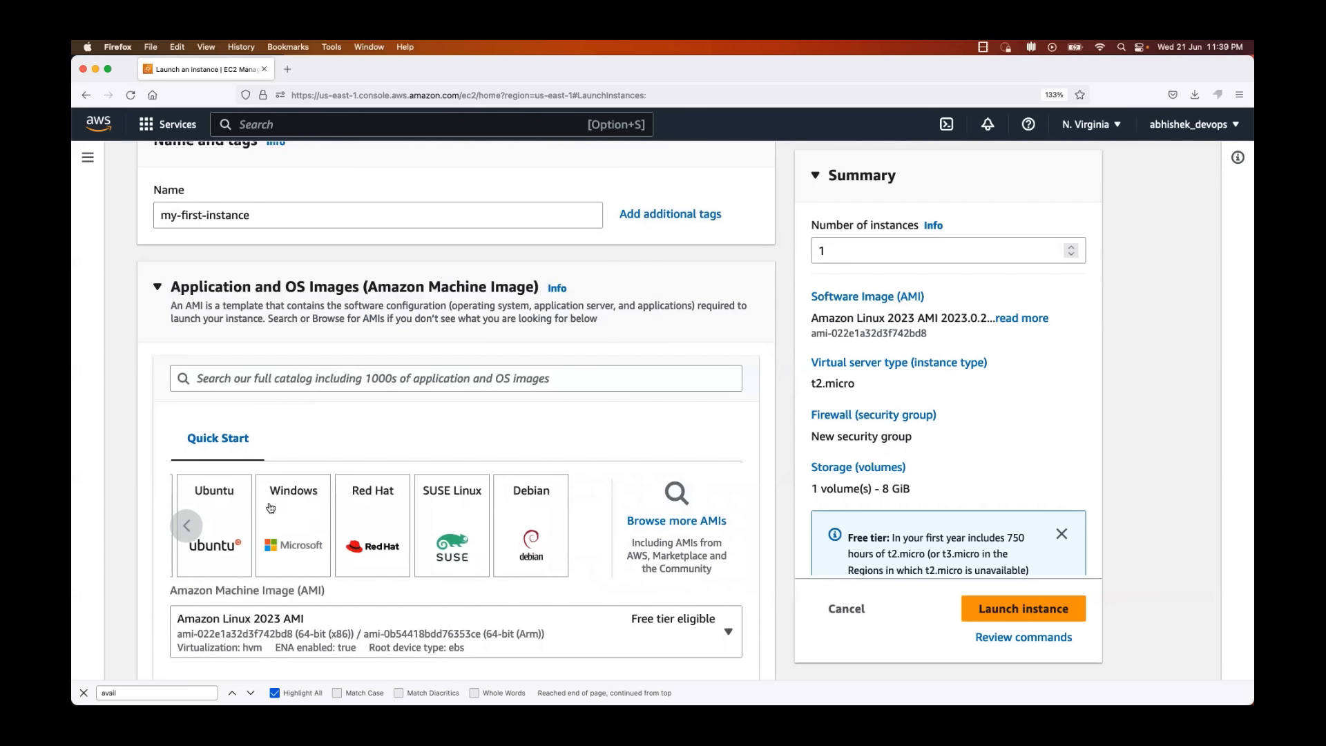
scroll(275, 485, left, 3)
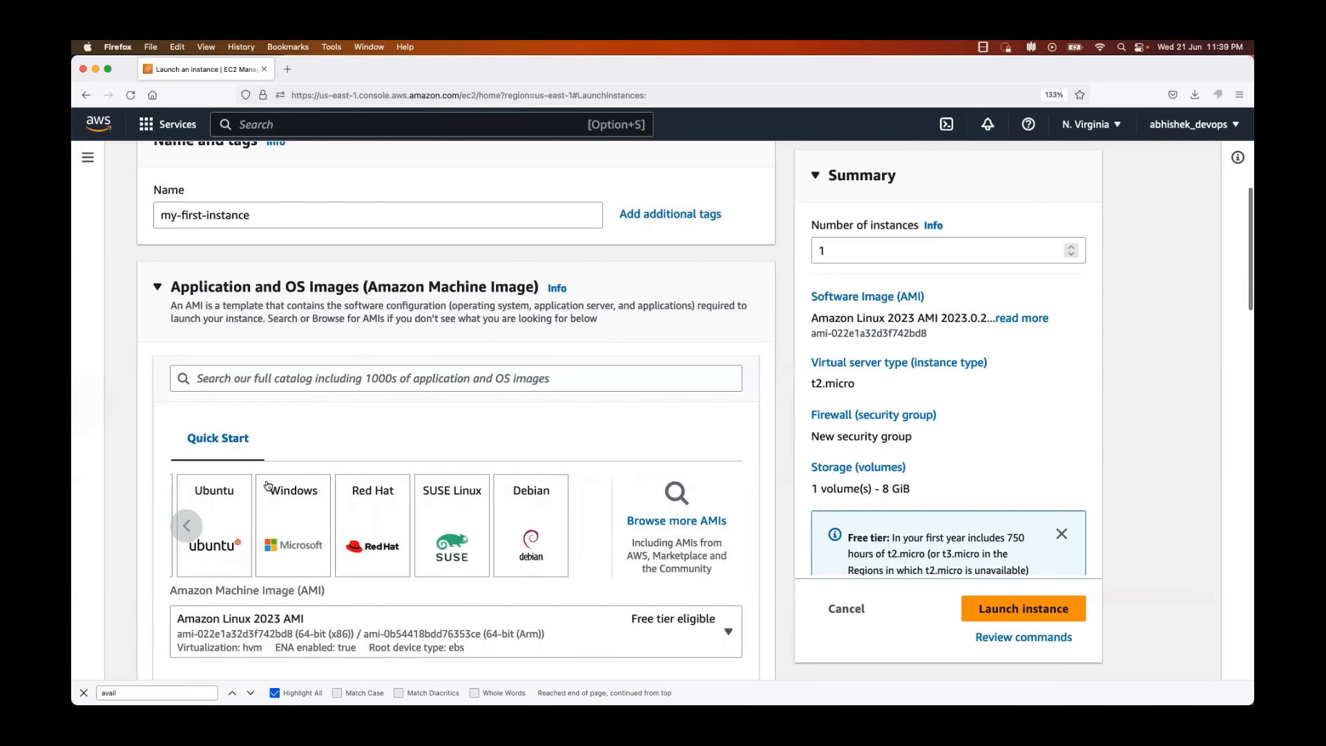
click(182, 531)
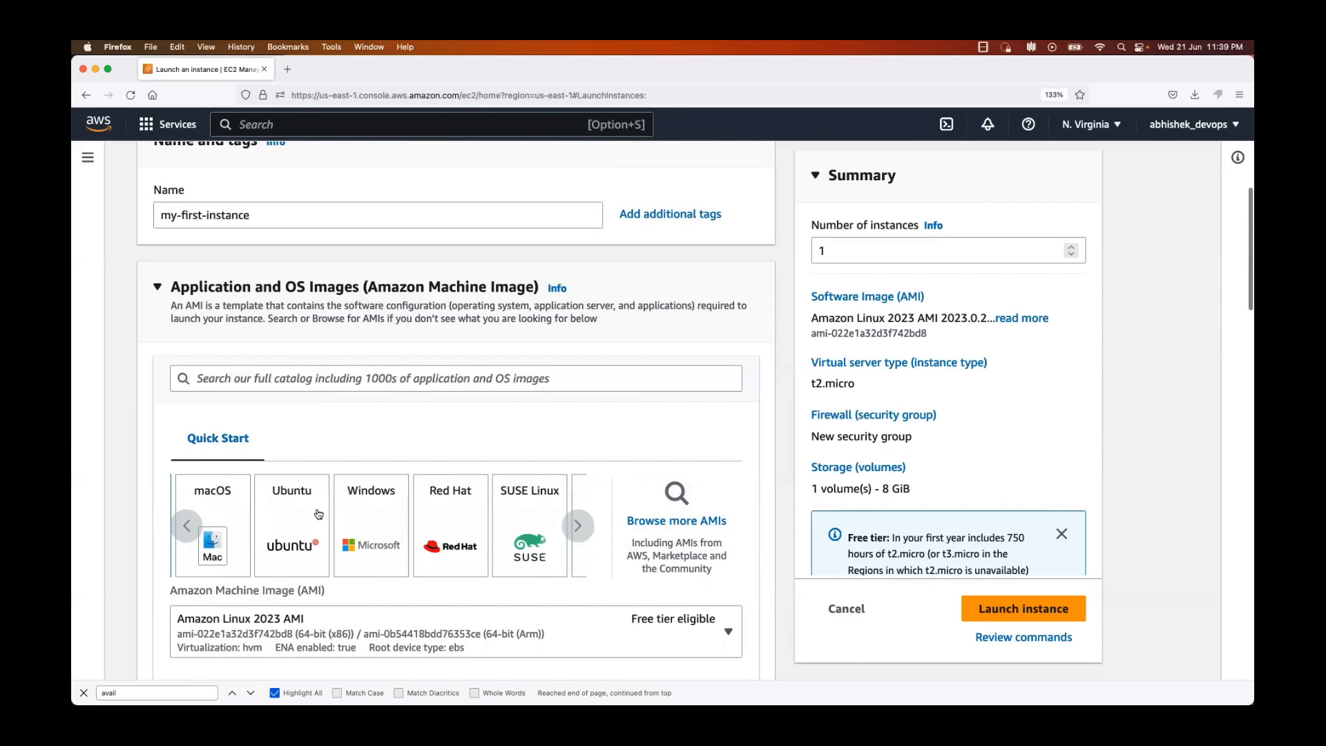
click(181, 527)
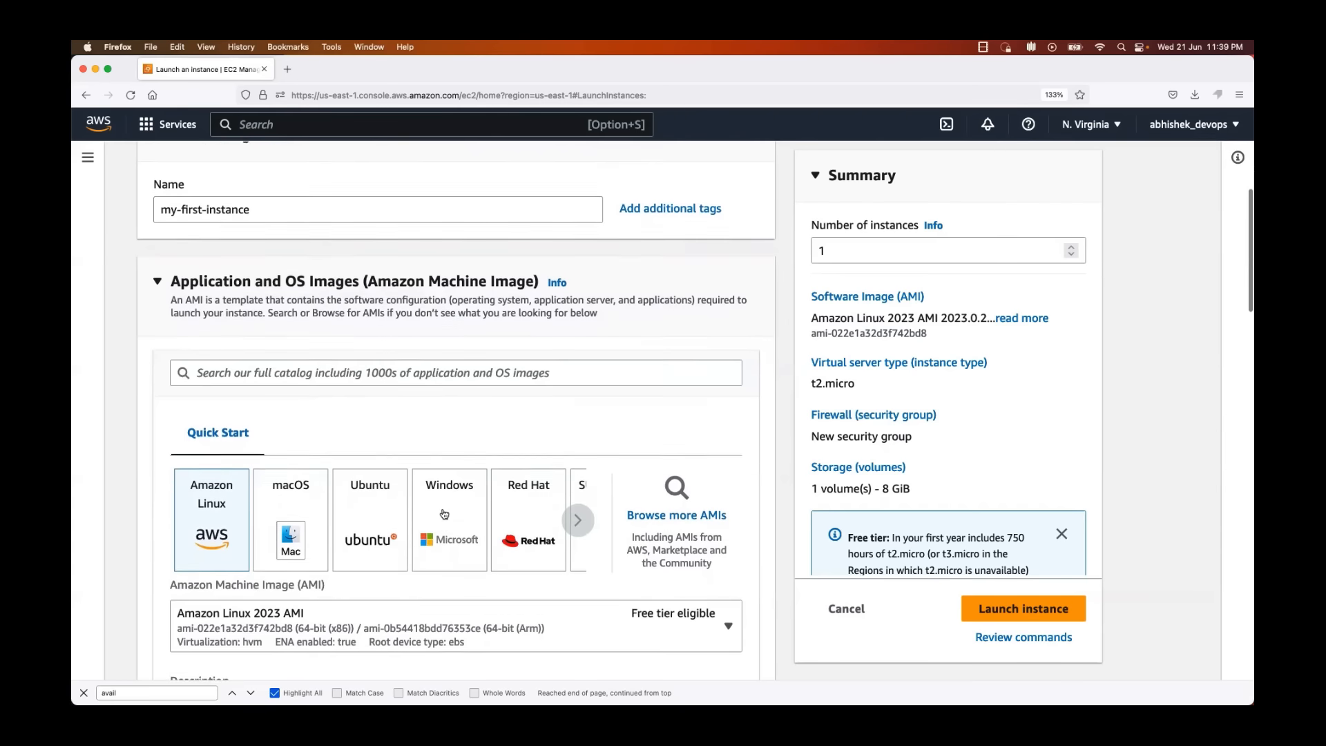
scroll(444, 514, down, 1)
click(578, 512)
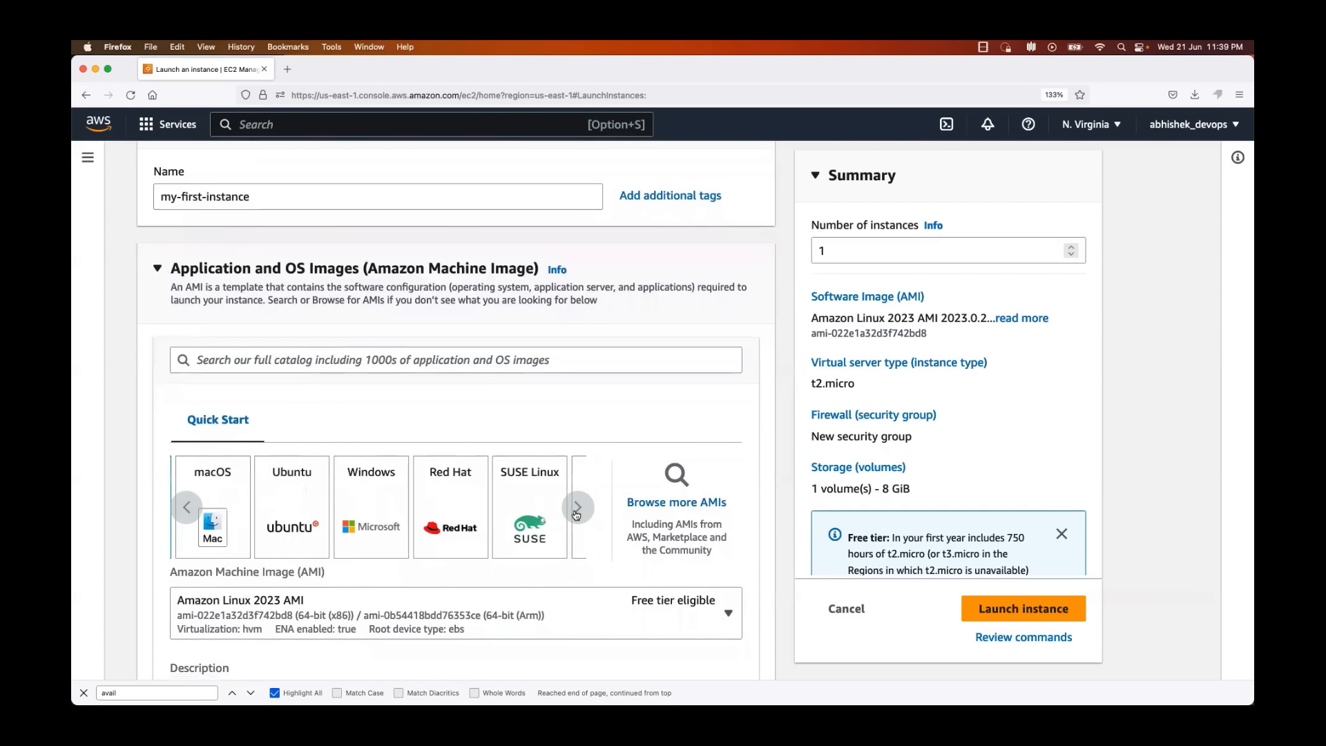
click(578, 512)
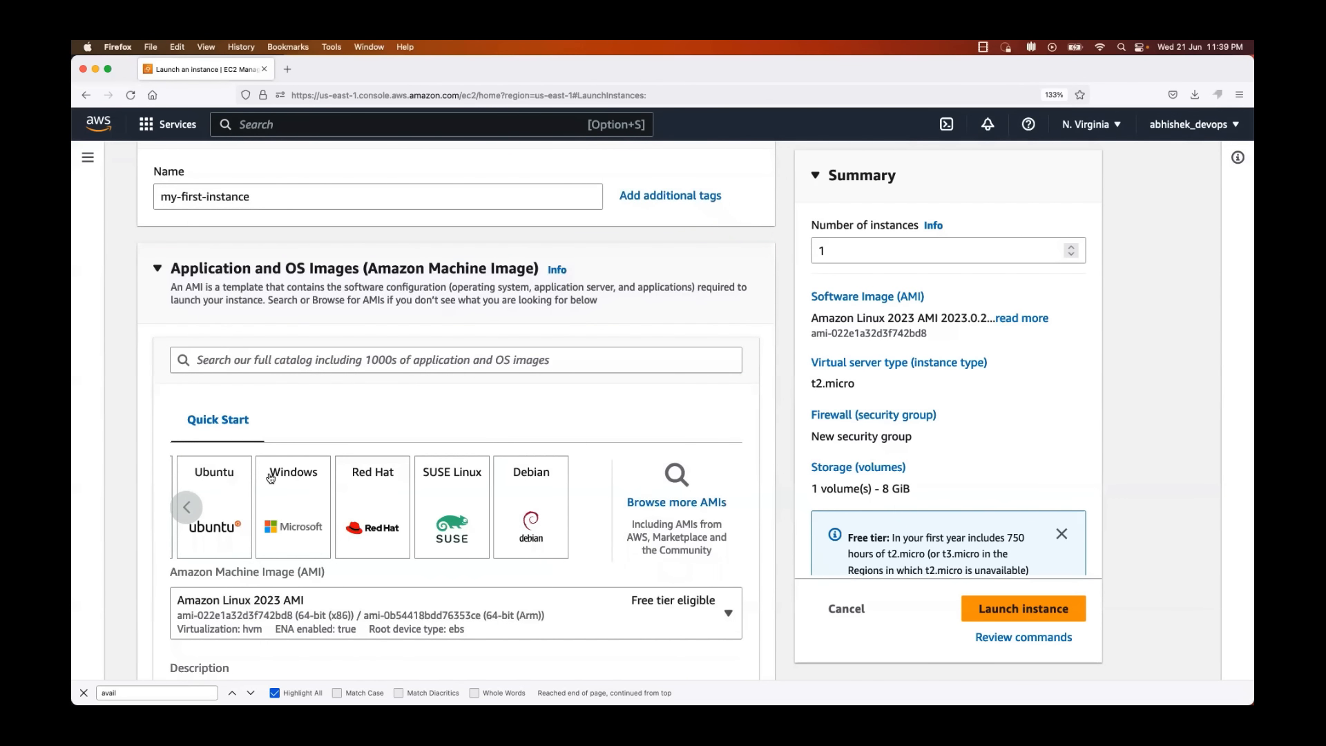
click(184, 515)
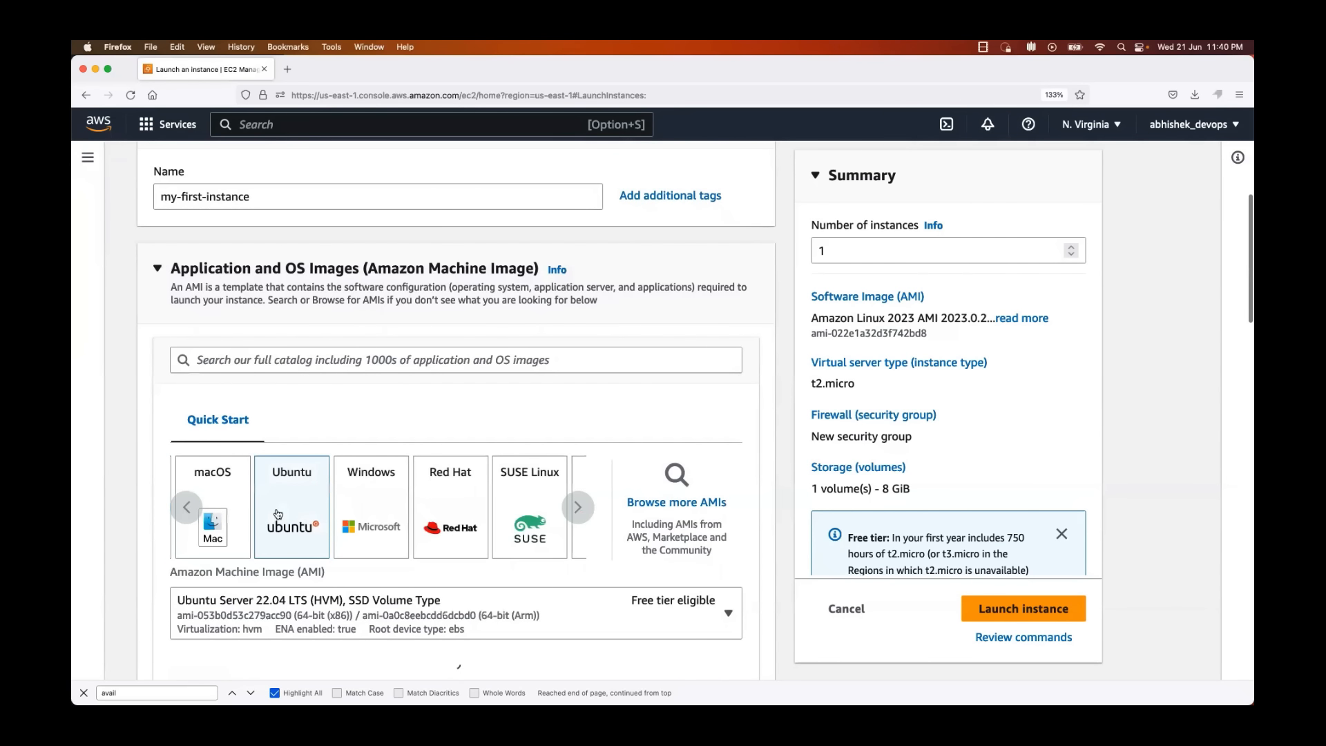
scroll(277, 514, down, 4)
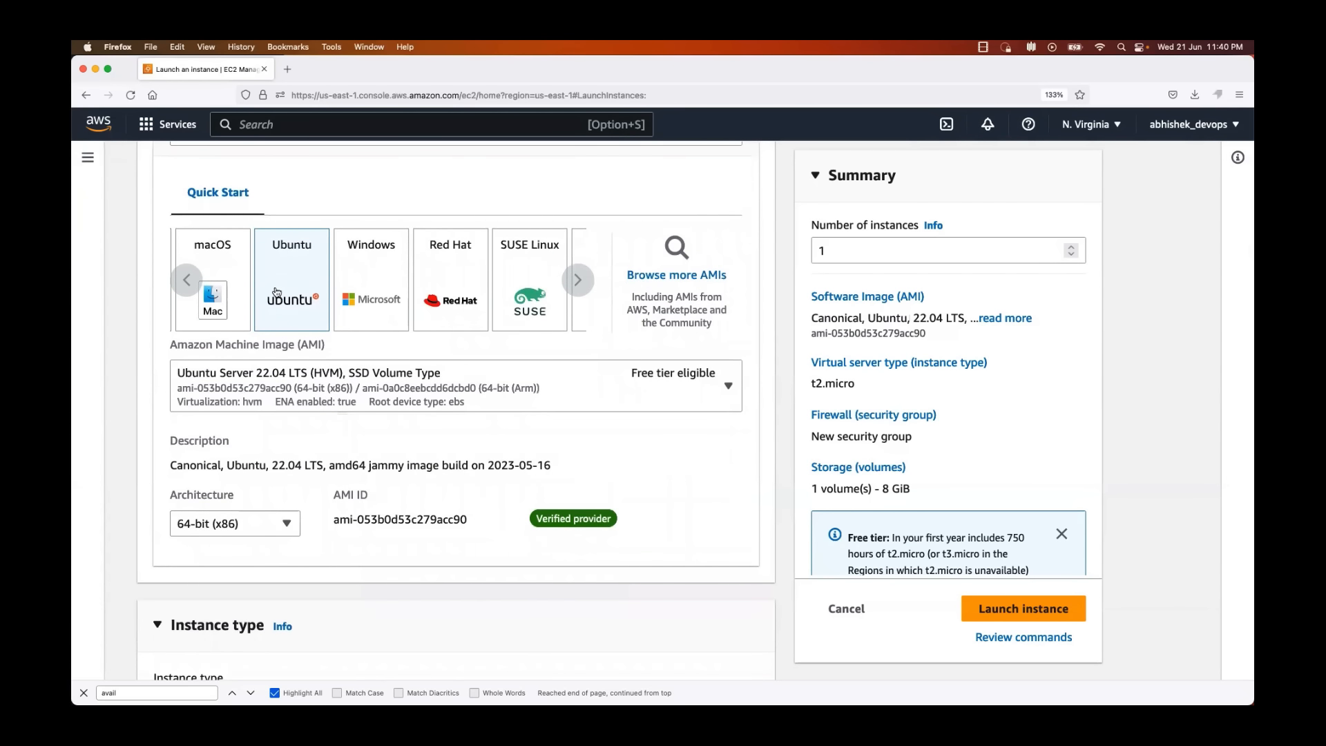
Step: Look through the Ubuntu image versions offered for the instance, leaving the Ubuntu Server 22.04 LTS selection in place
click(710, 381)
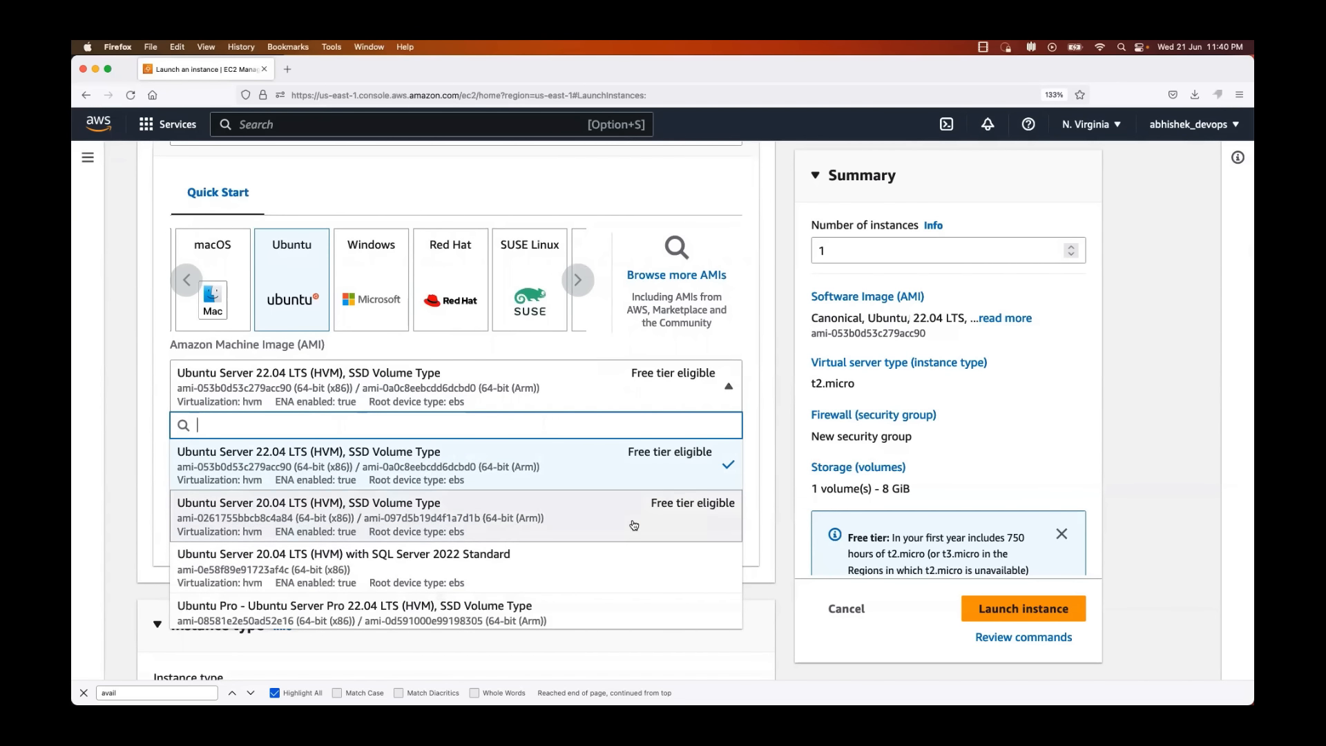
scroll(633, 525, down, 5)
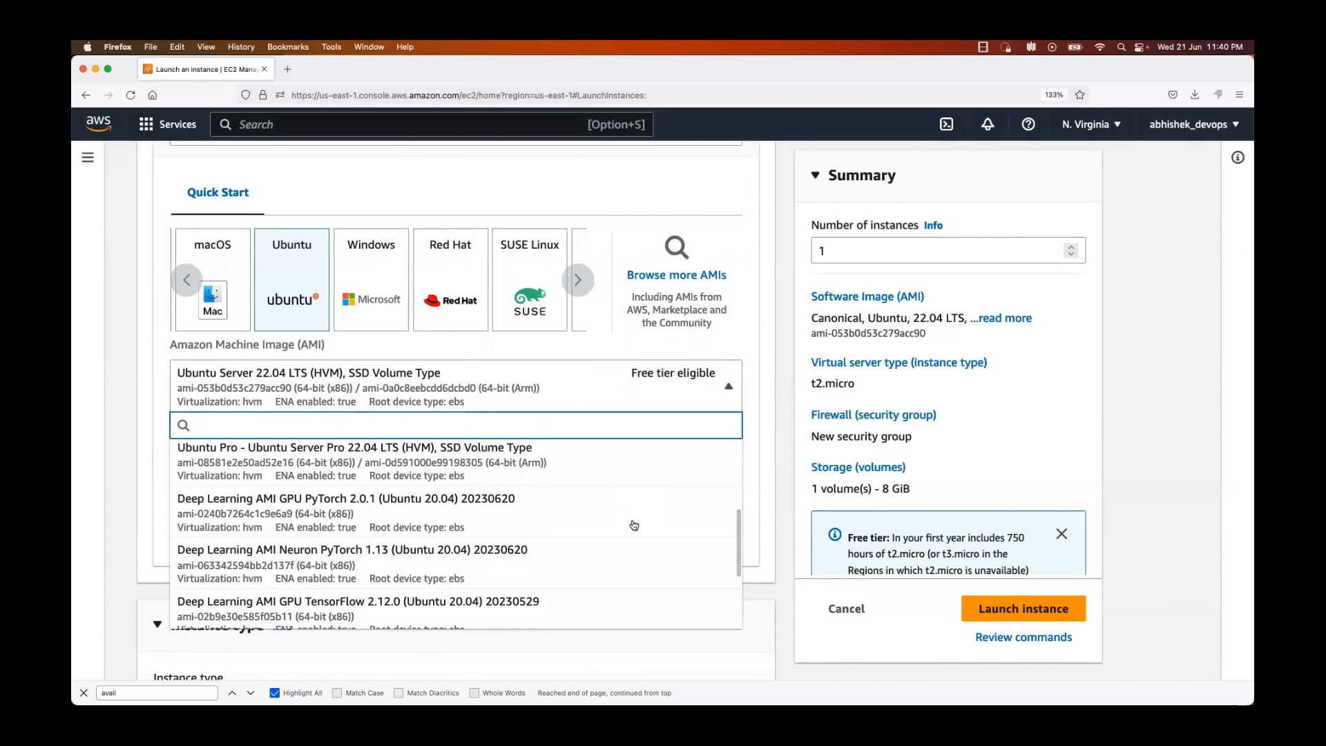
scroll(633, 525, up, 5)
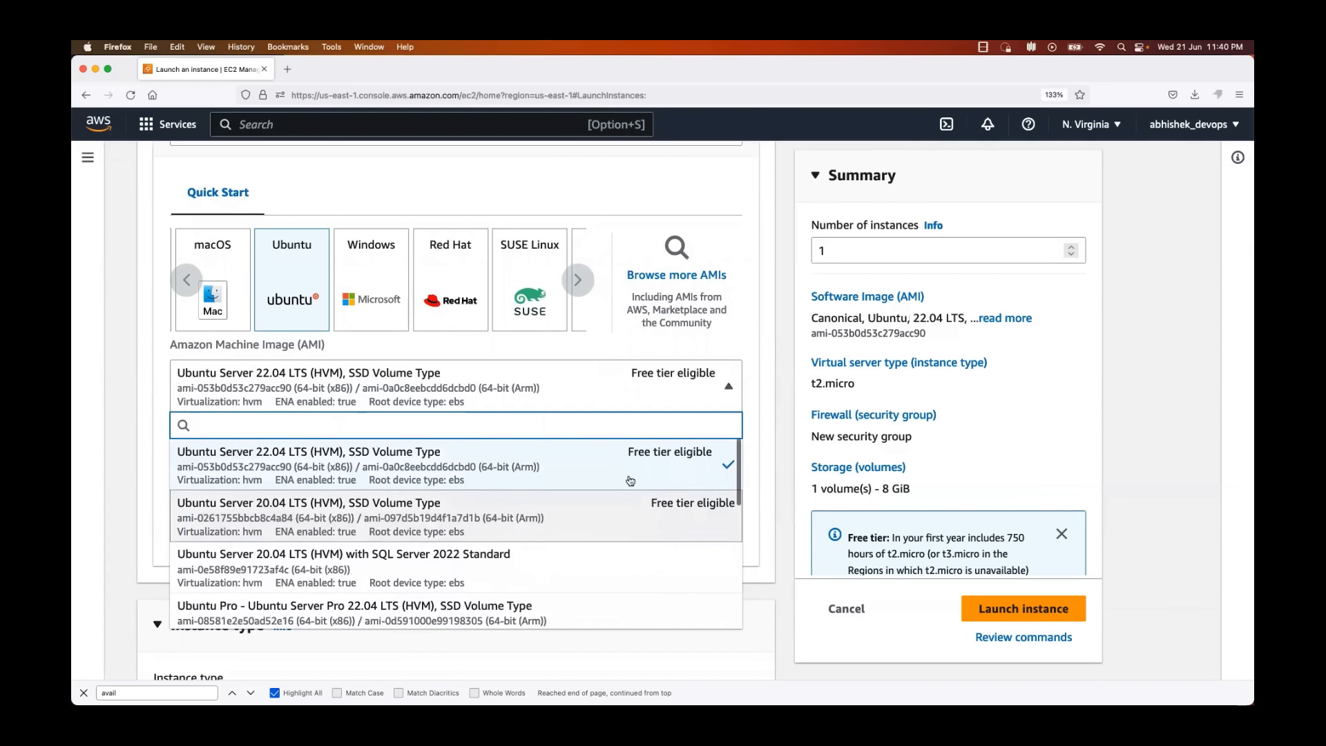
click(140, 402)
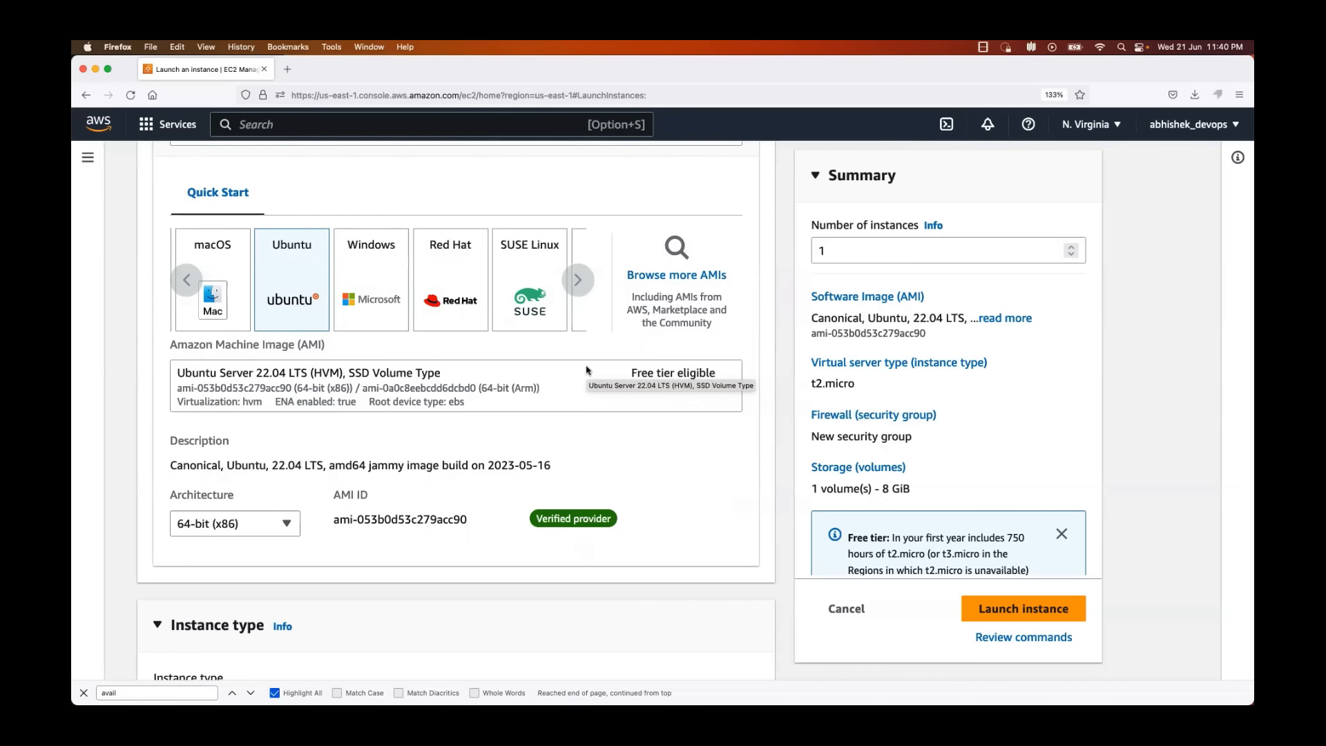
Step: Read the free tier notice in the launch summary, focusing on the included monthly hours and the eligible instance type
scroll(587, 370, down, 3)
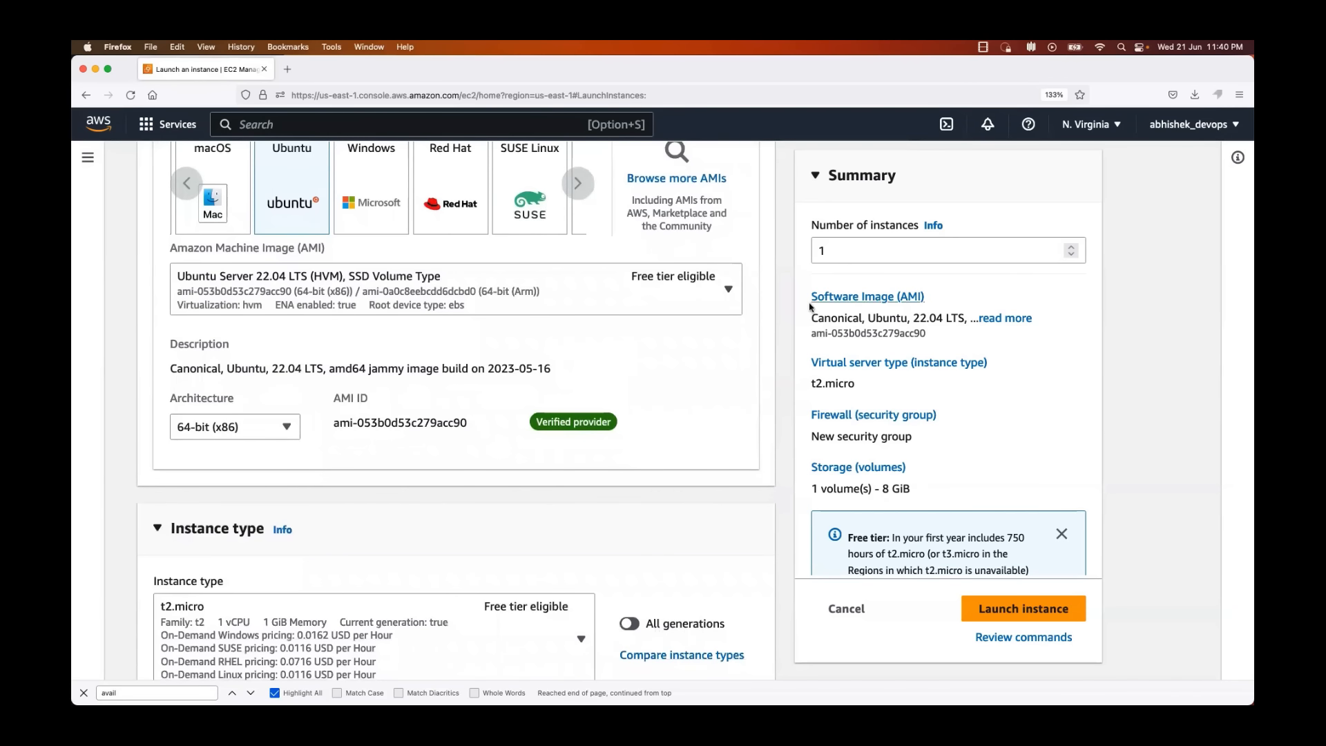
scroll(874, 396, down, 3)
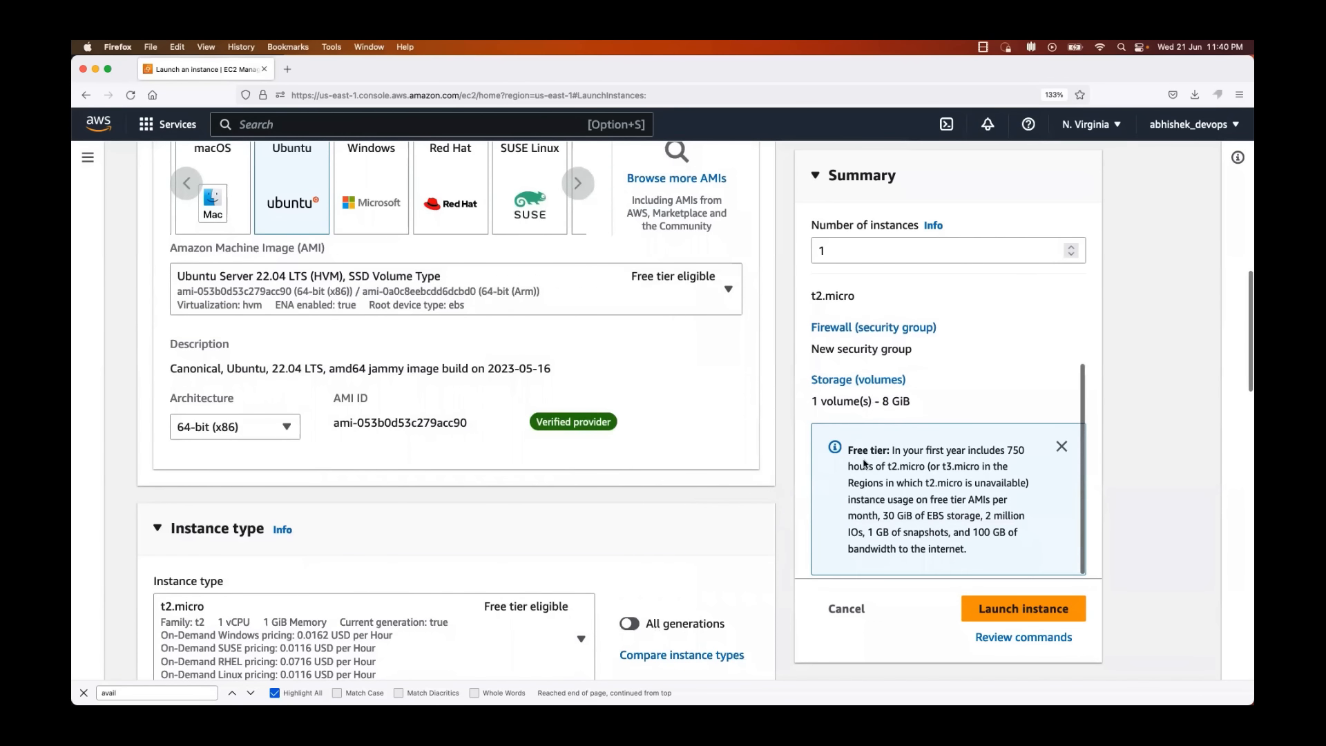
drag(848, 449, 1022, 572)
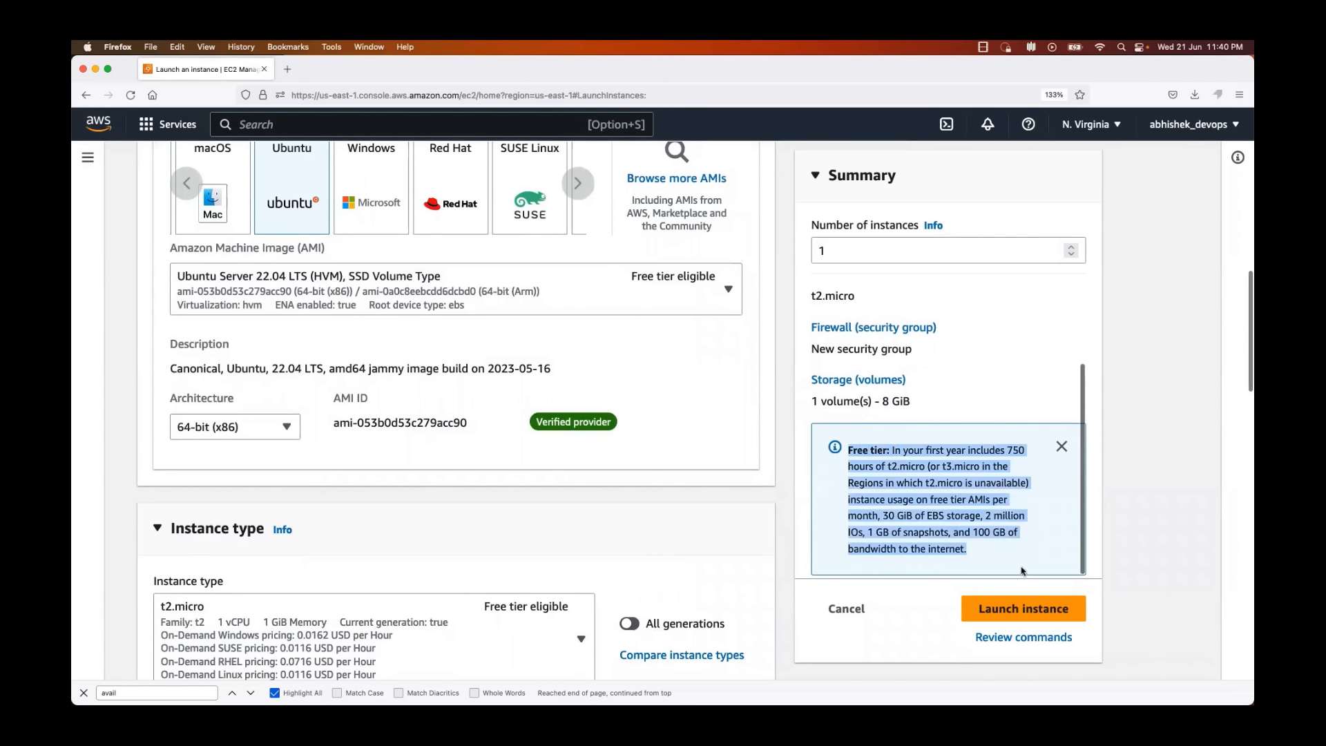
click(1004, 546)
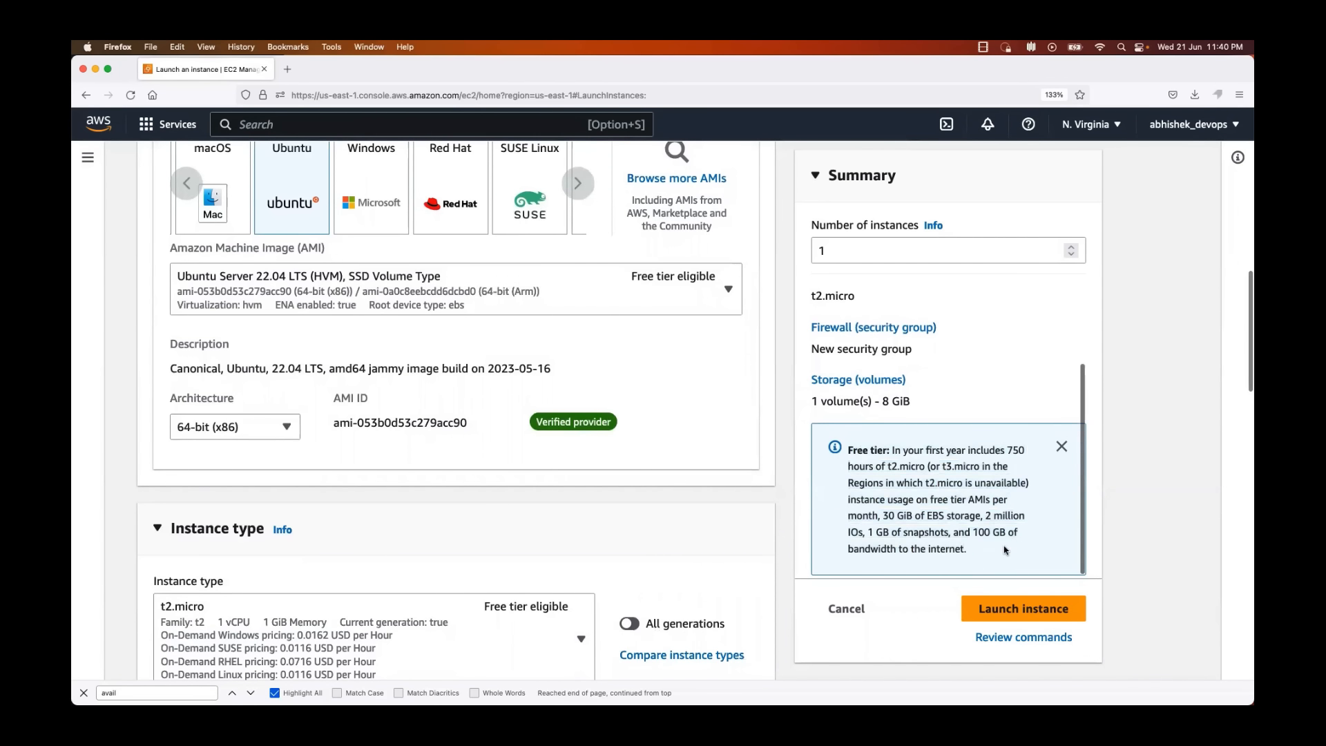
double_click(1016, 449)
drag(888, 467, 928, 466)
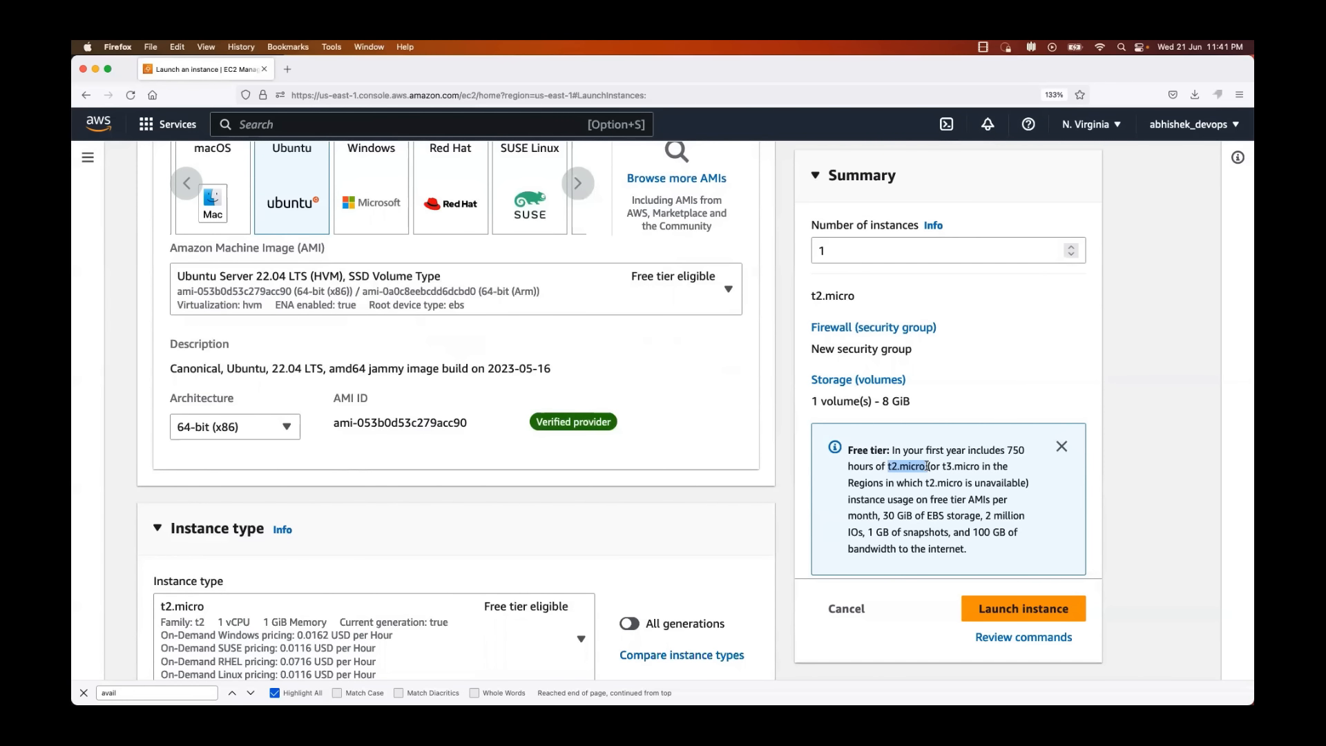
drag(1008, 451, 1016, 450)
scroll(1034, 446, down, 4)
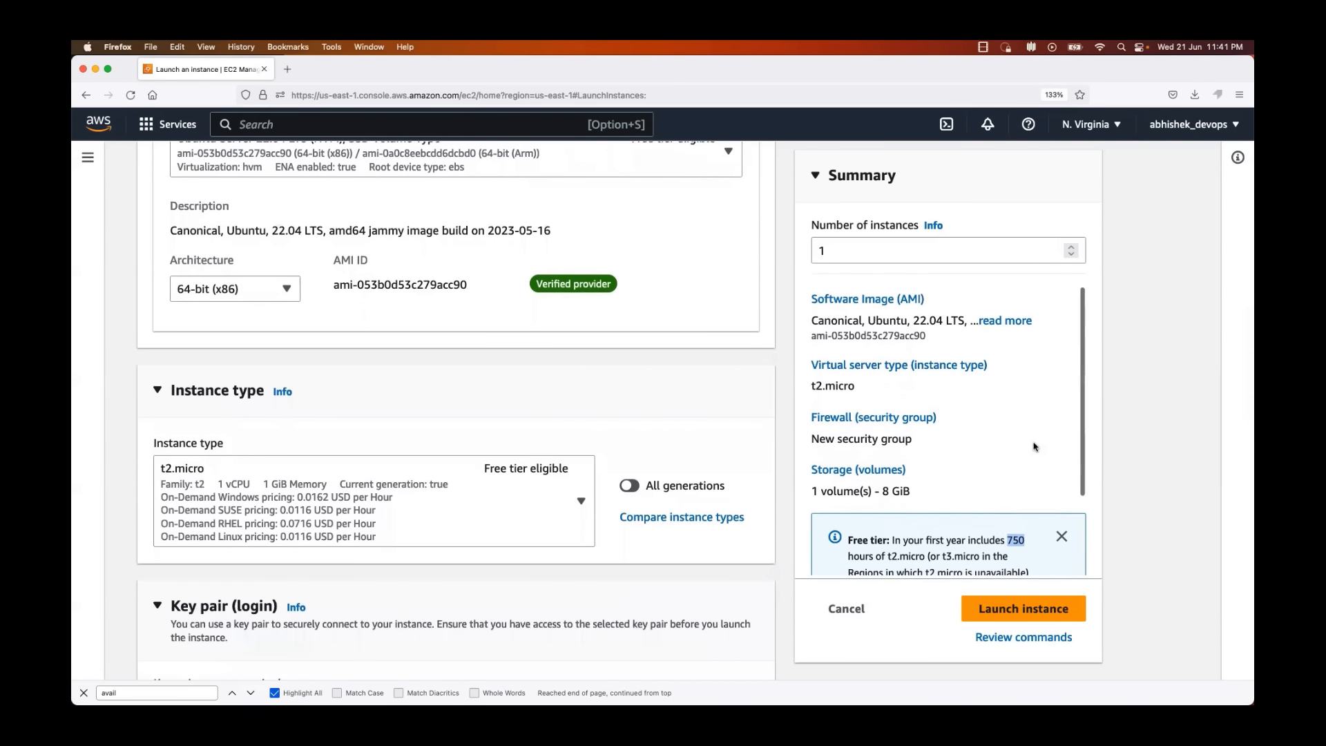
scroll(1034, 446, down, 2)
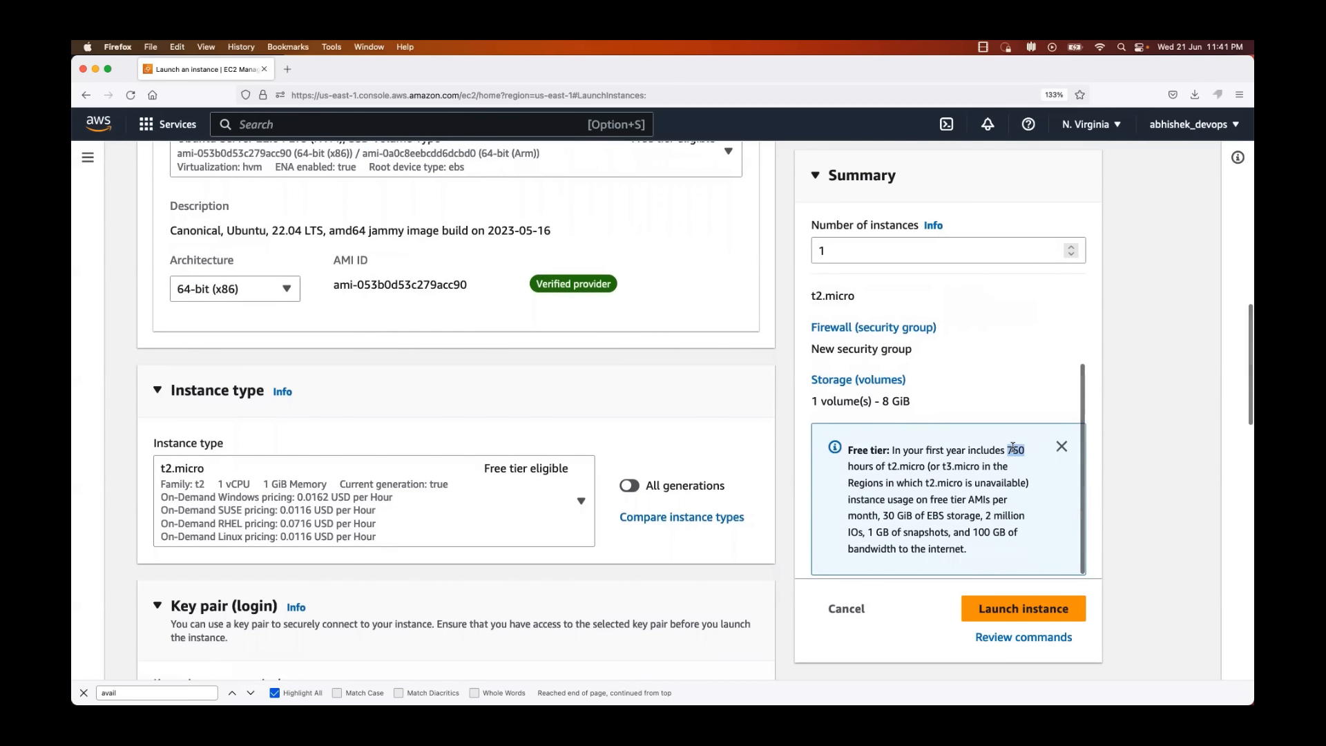
Step: Review the launch form from the instance name and Ubuntu image settings through to the instance type section
scroll(726, 412, up, 4)
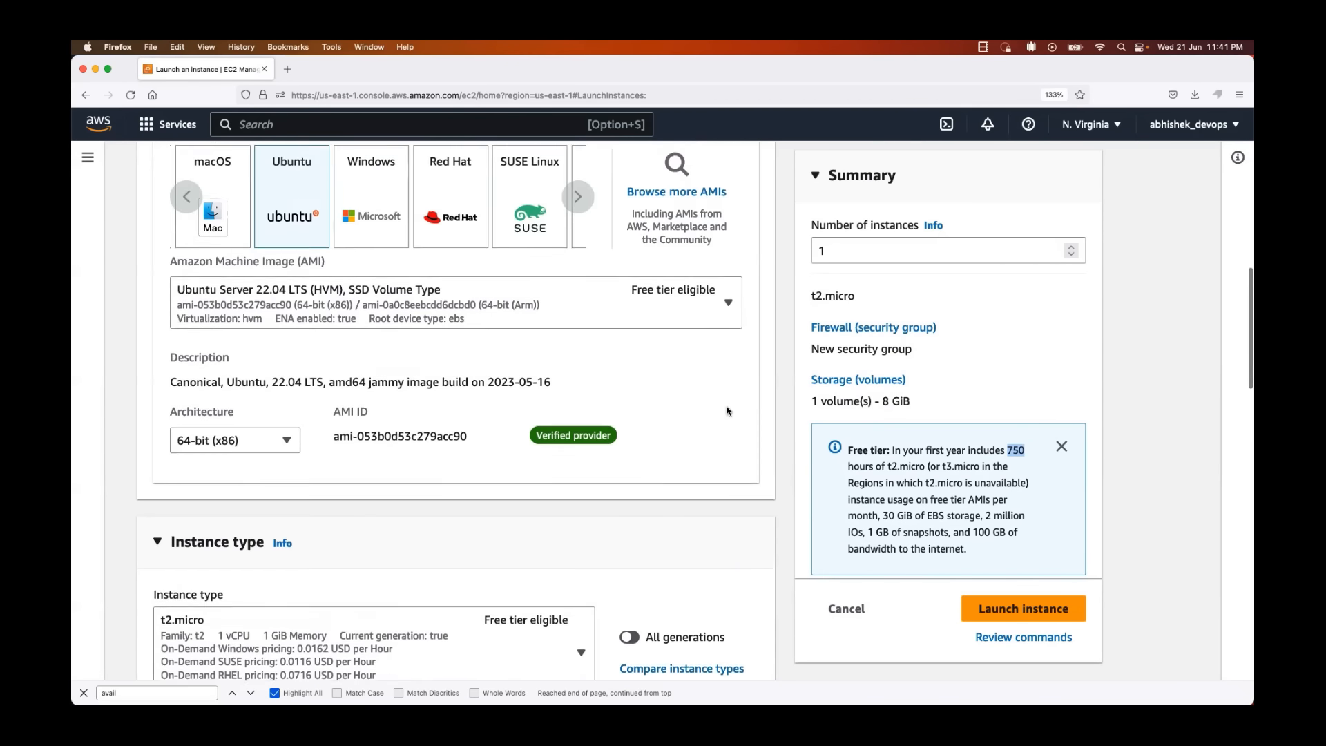
scroll(726, 411, up, 2)
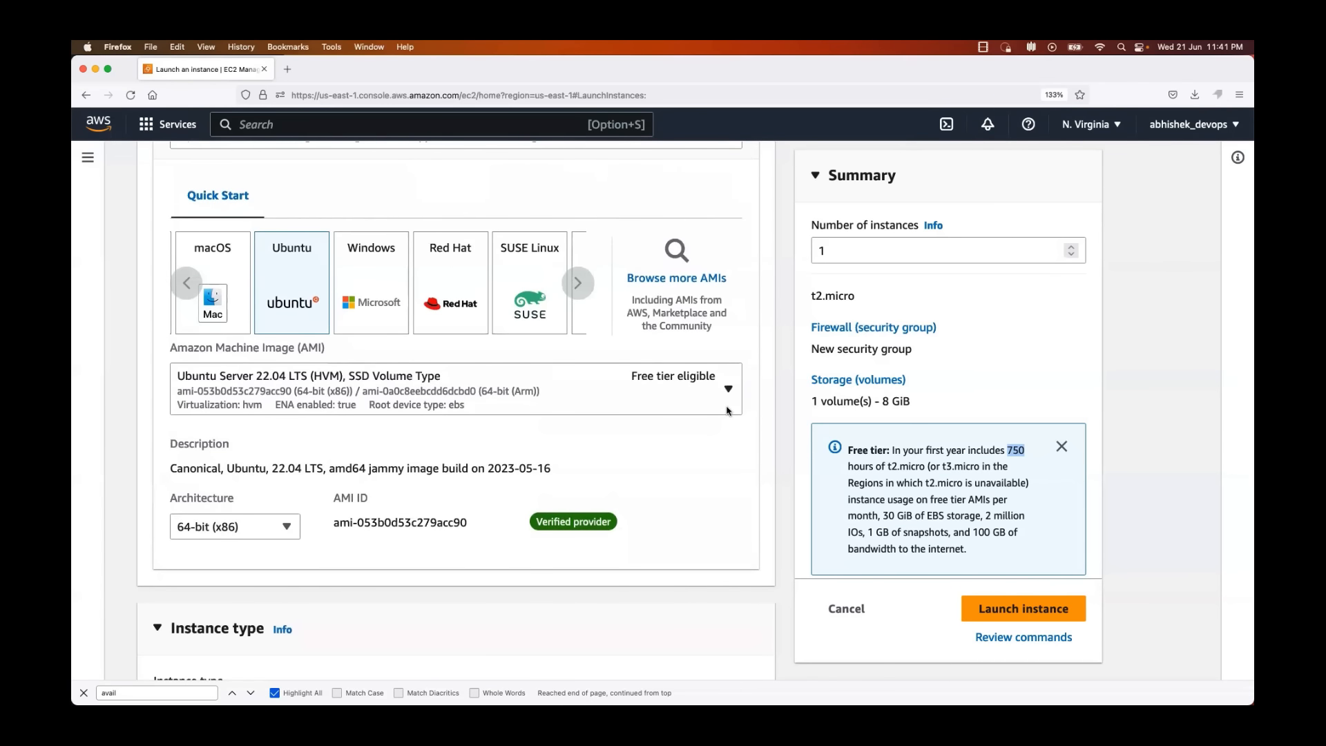
scroll(727, 412, up, 8)
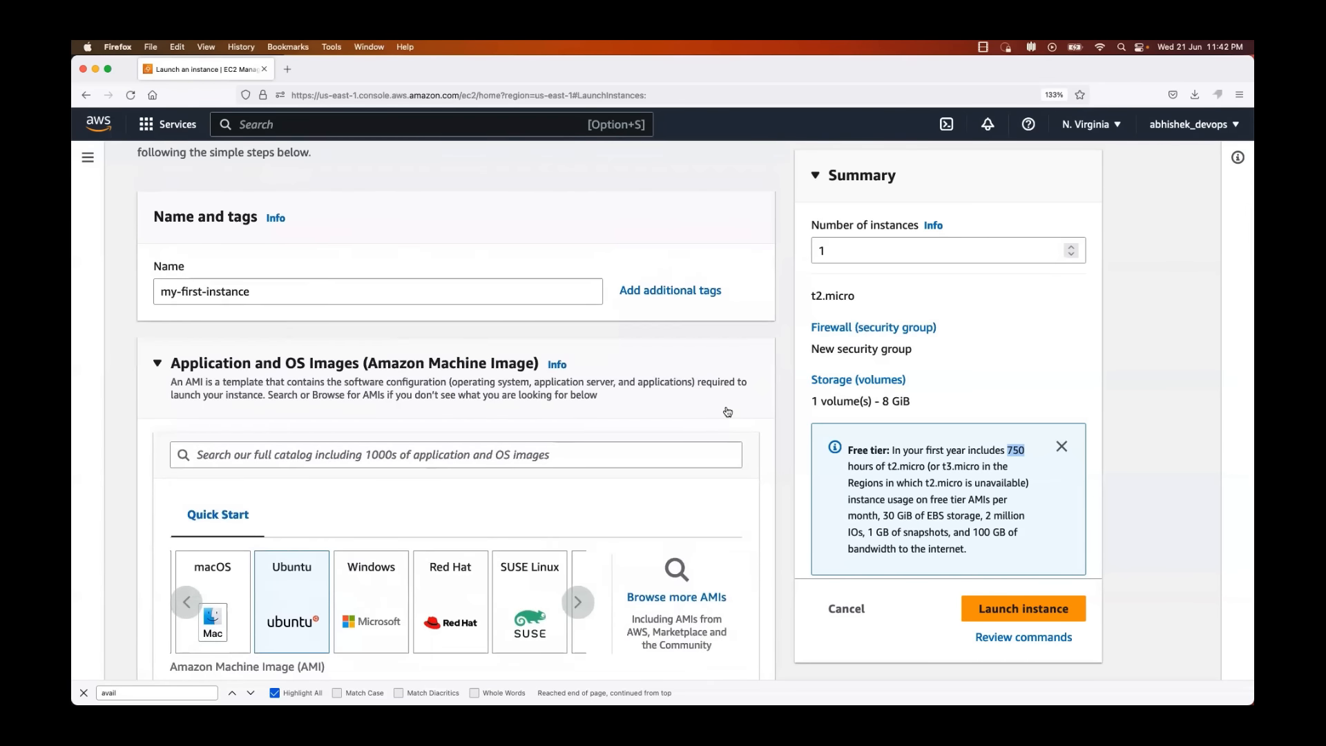
scroll(727, 412, down, 9)
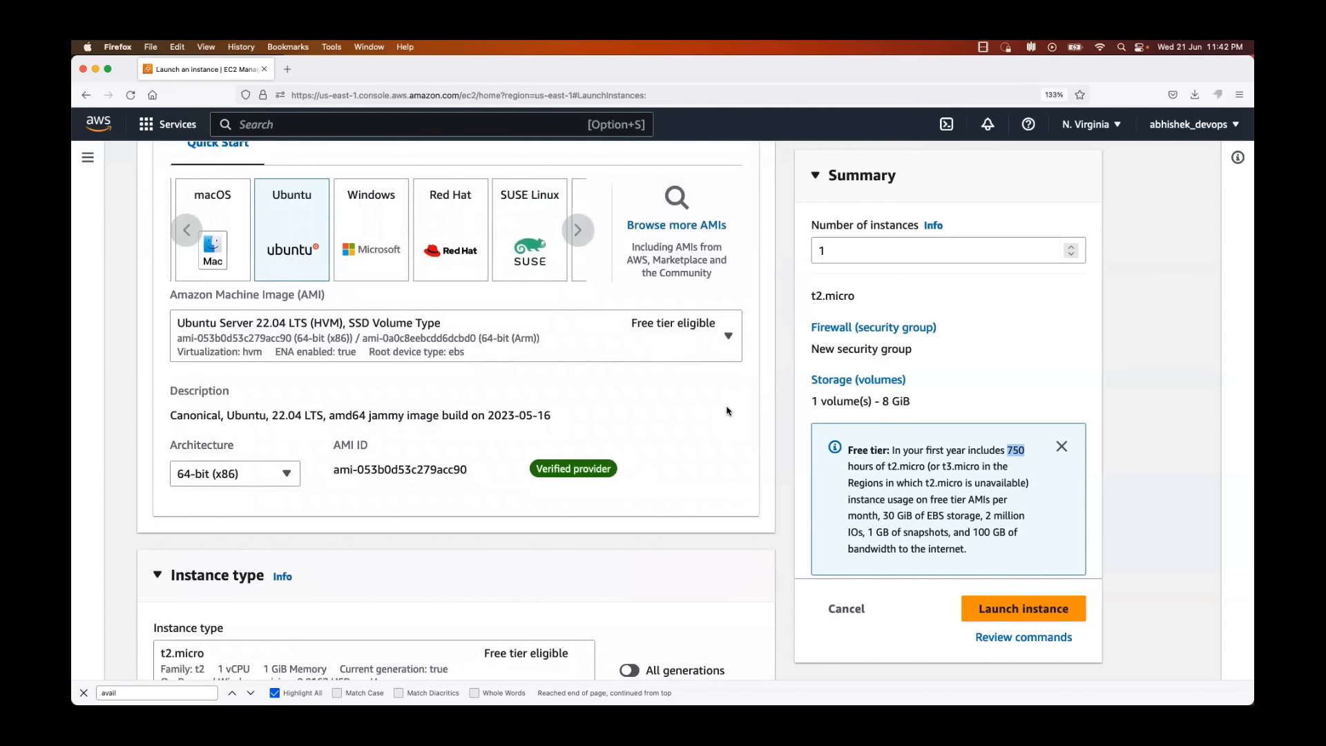
scroll(727, 411, down, 6)
scroll(727, 411, up, 2)
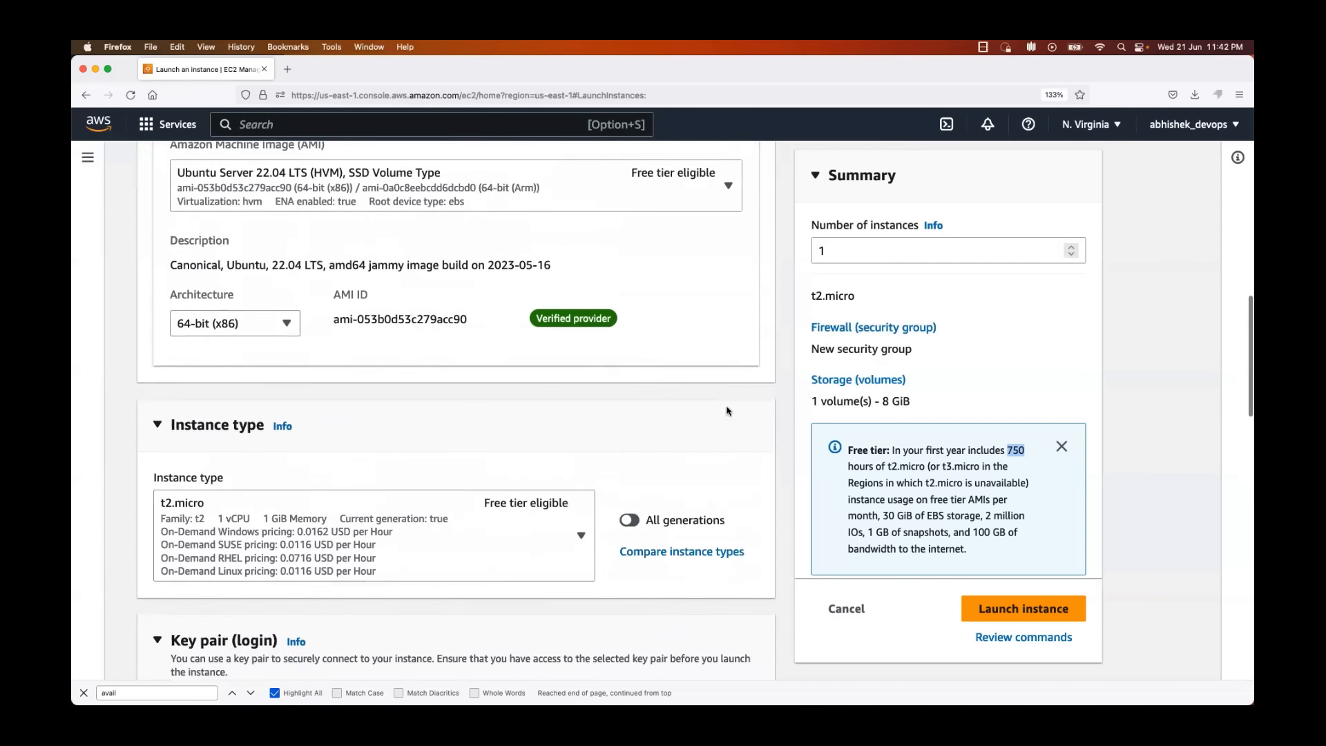
scroll(726, 411, down, 1)
scroll(727, 411, up, 10)
scroll(727, 412, down, 13)
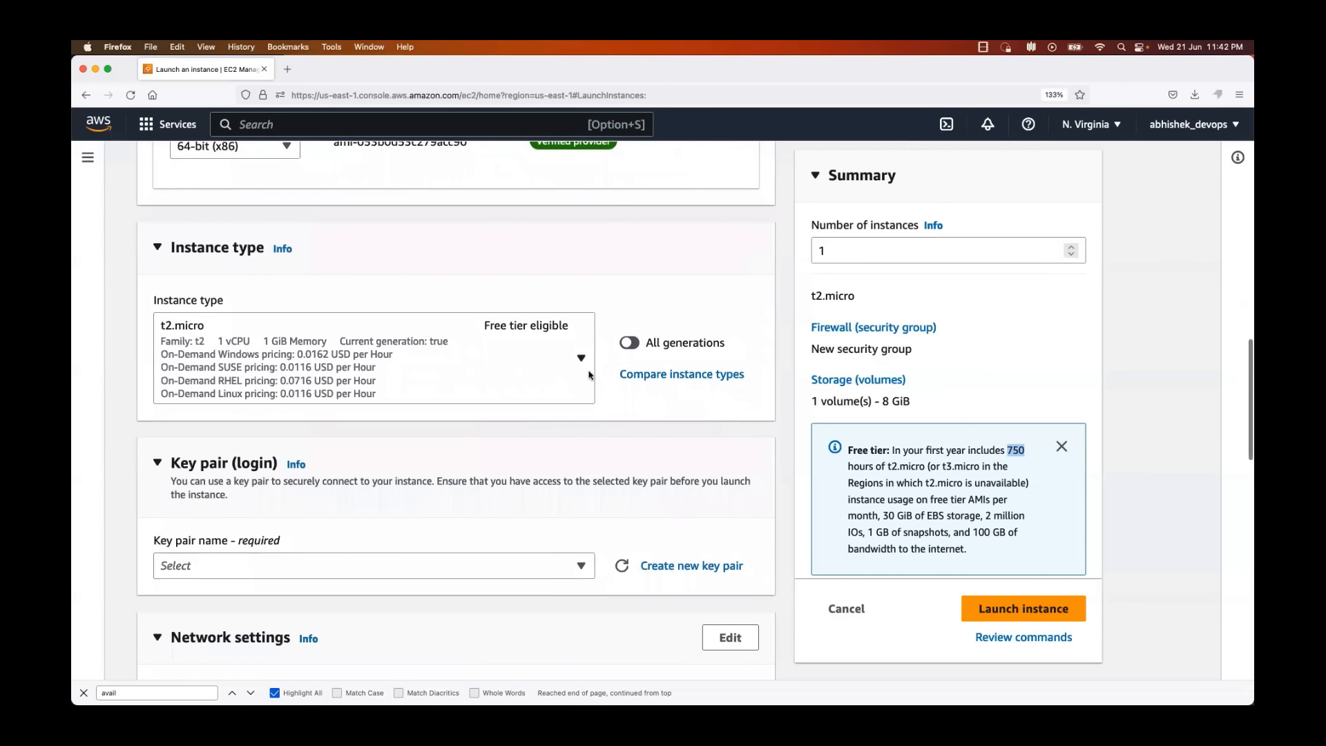
Step: Check the smallest available instance types and choose the free tier eligible t2.micro
click(590, 375)
scroll(527, 503, down, 2)
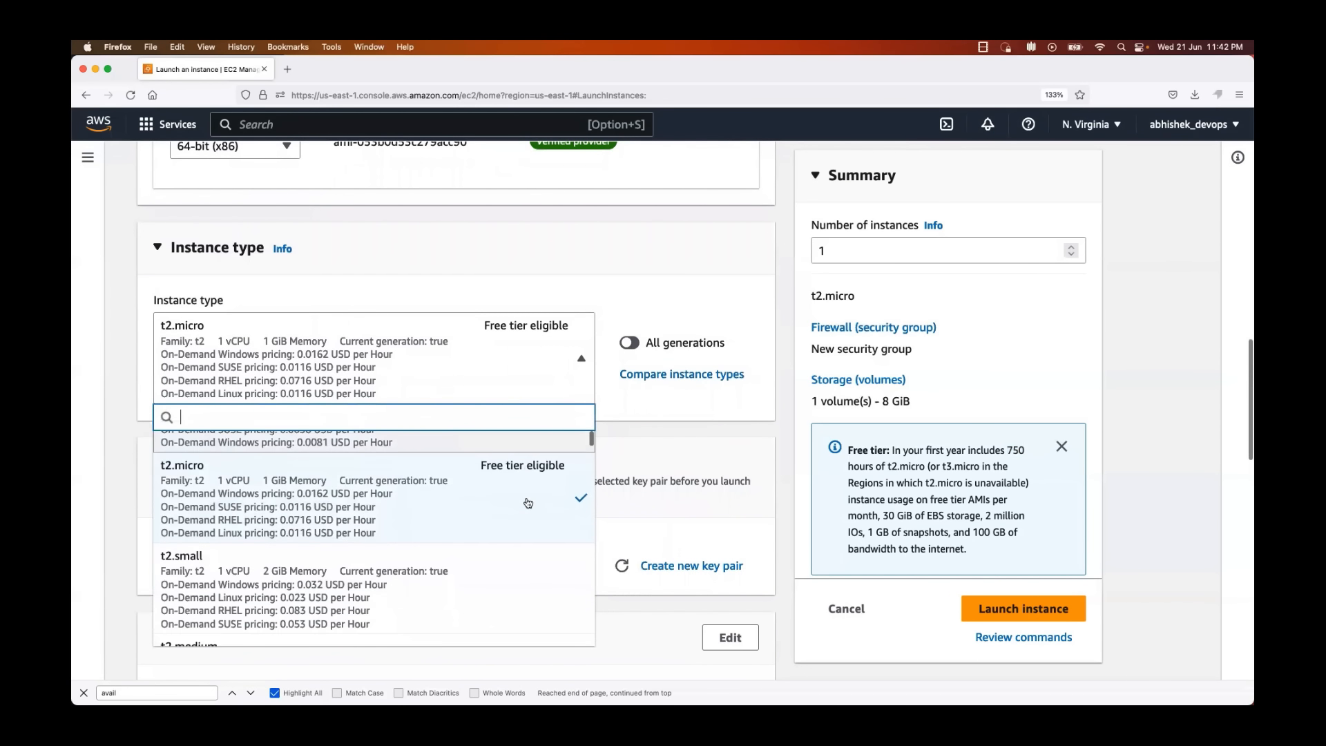
scroll(528, 503, up, 2)
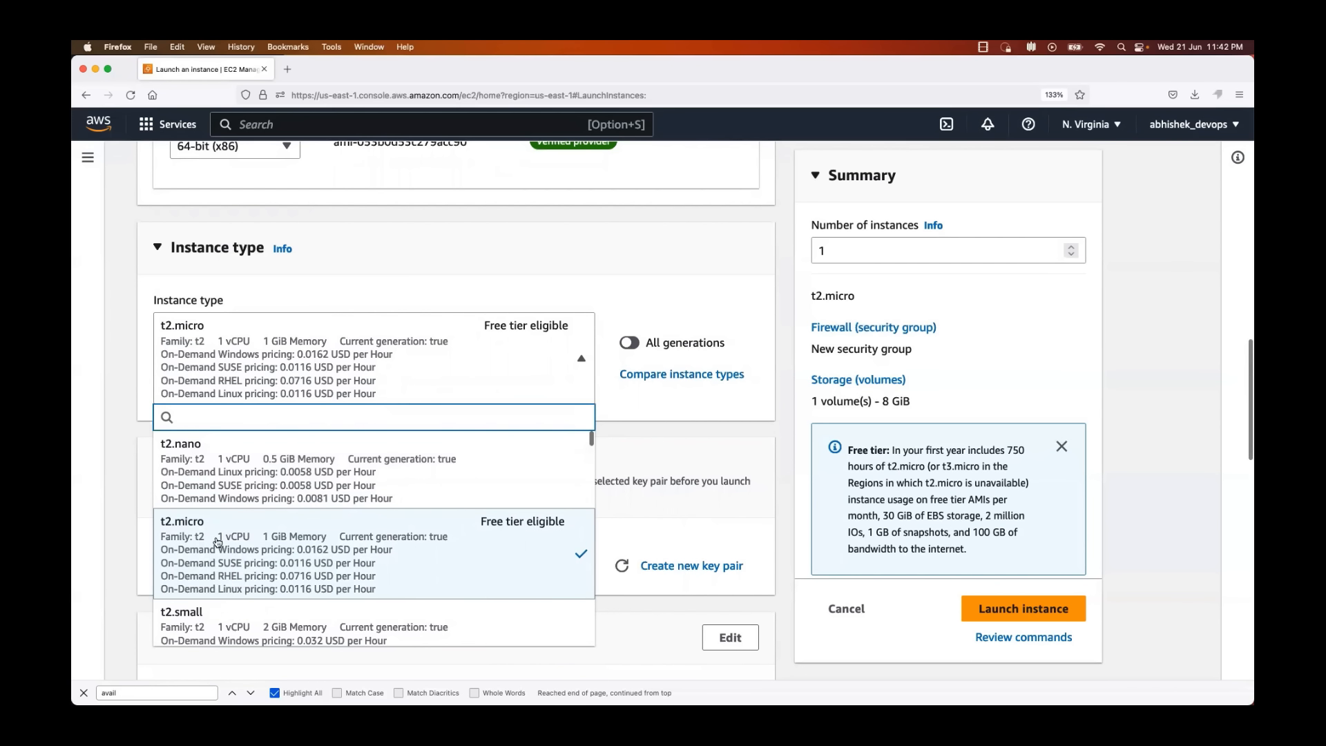
click(271, 545)
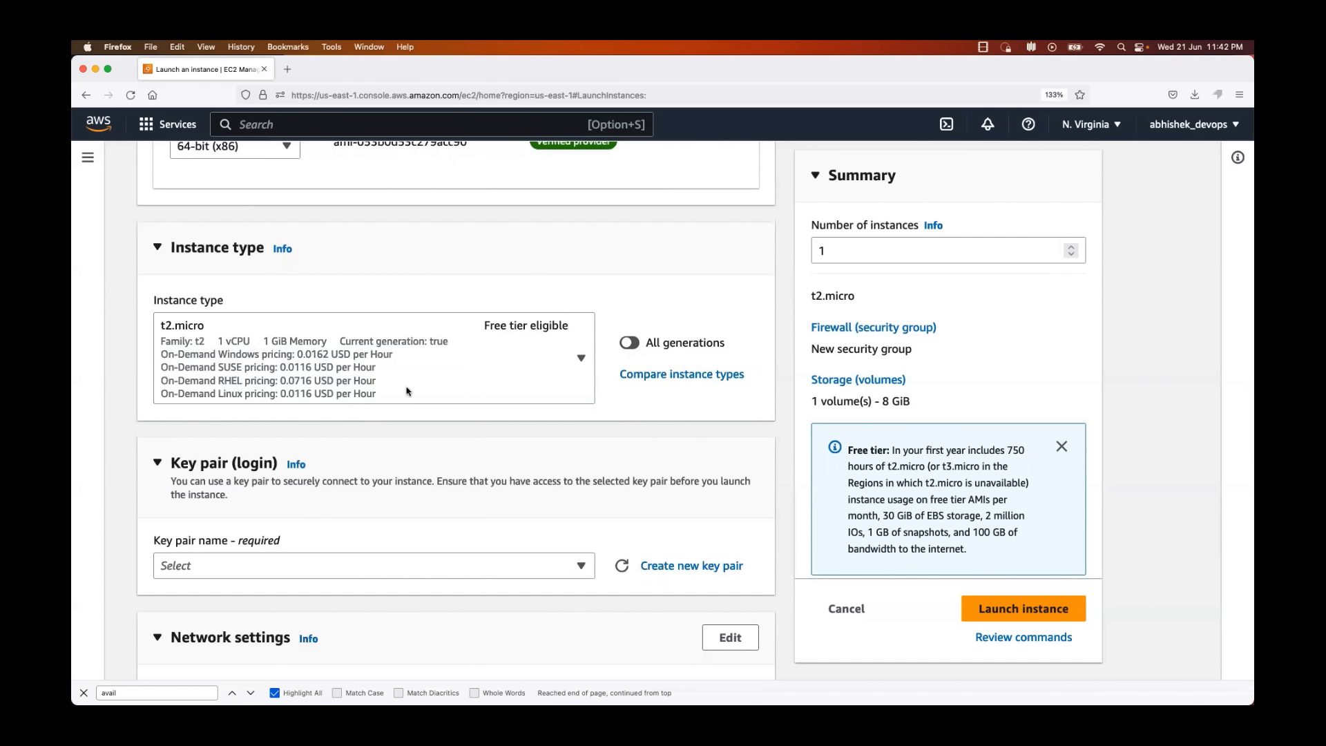
Step: Compare the vCPU, memory and hourly pricing of the t2 and t3 instance types without changing the selection
click(435, 369)
scroll(464, 515, down, 5)
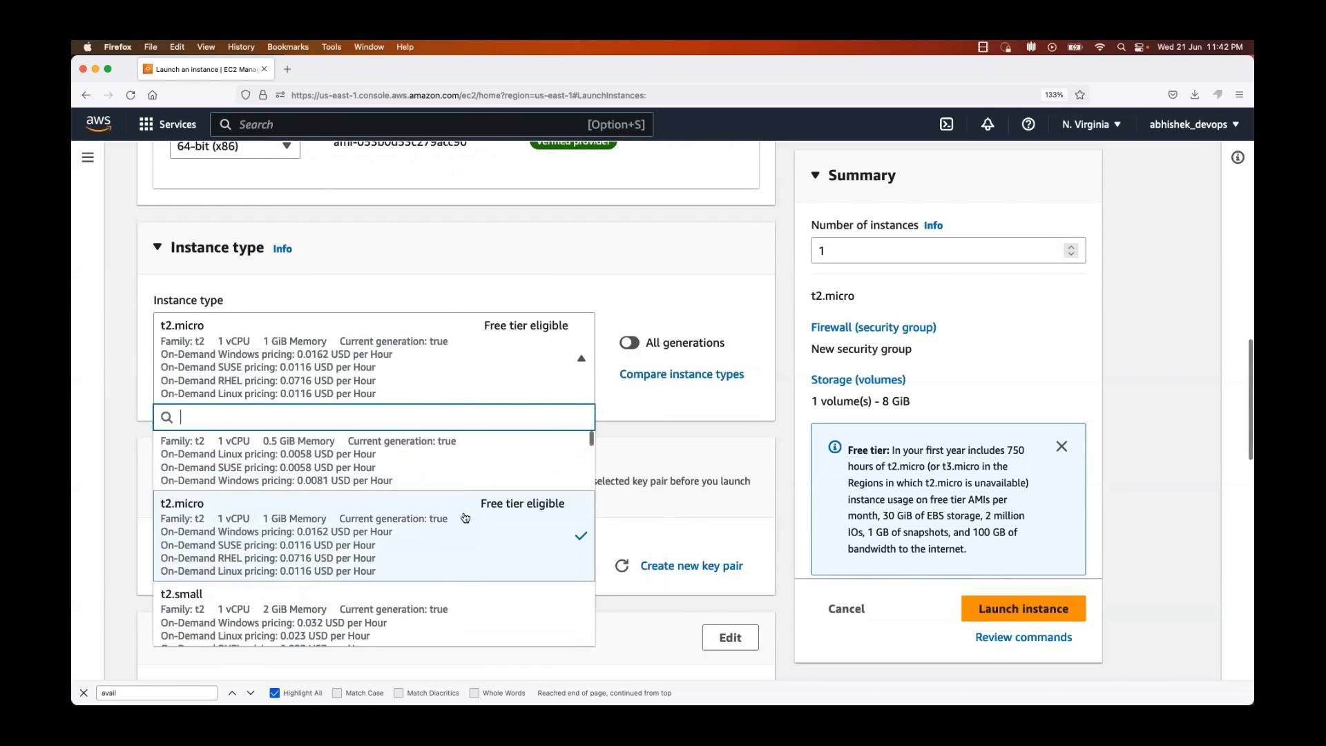
scroll(468, 519, up, 3)
scroll(468, 519, down, 2)
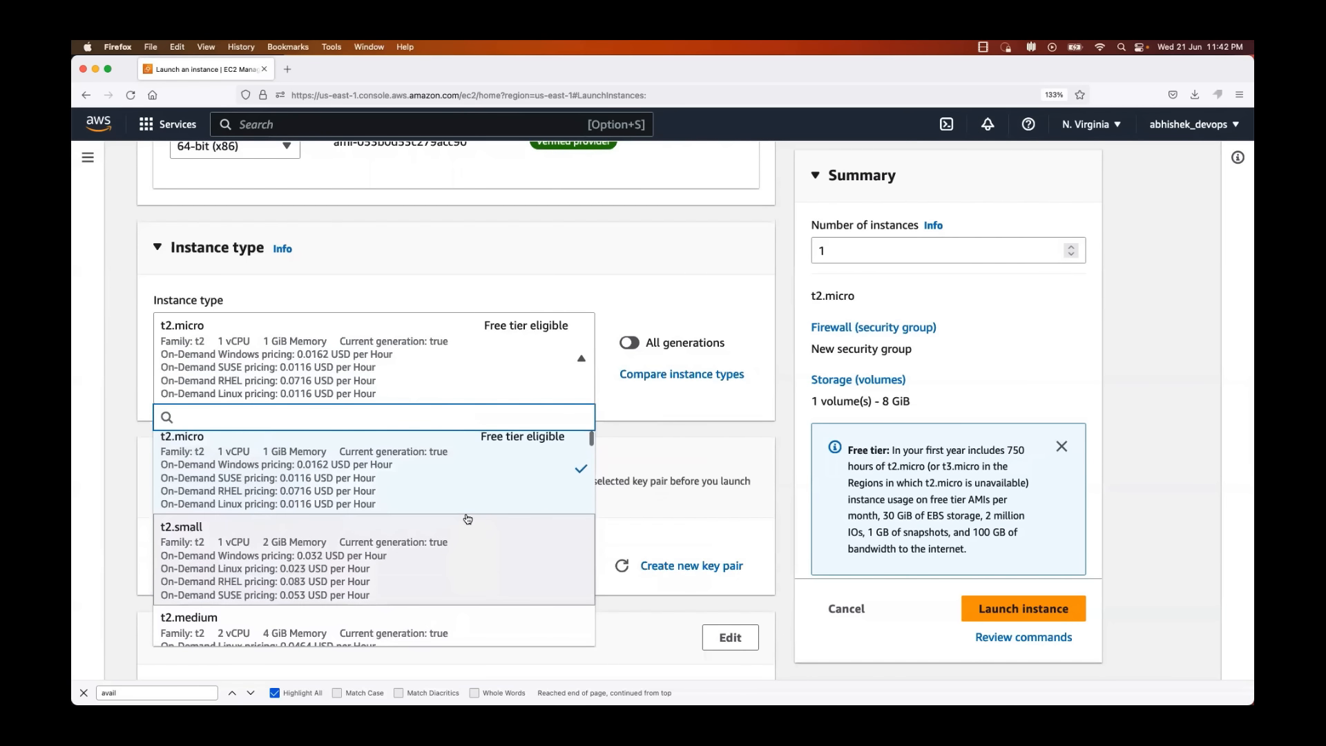
scroll(468, 519, down, 4)
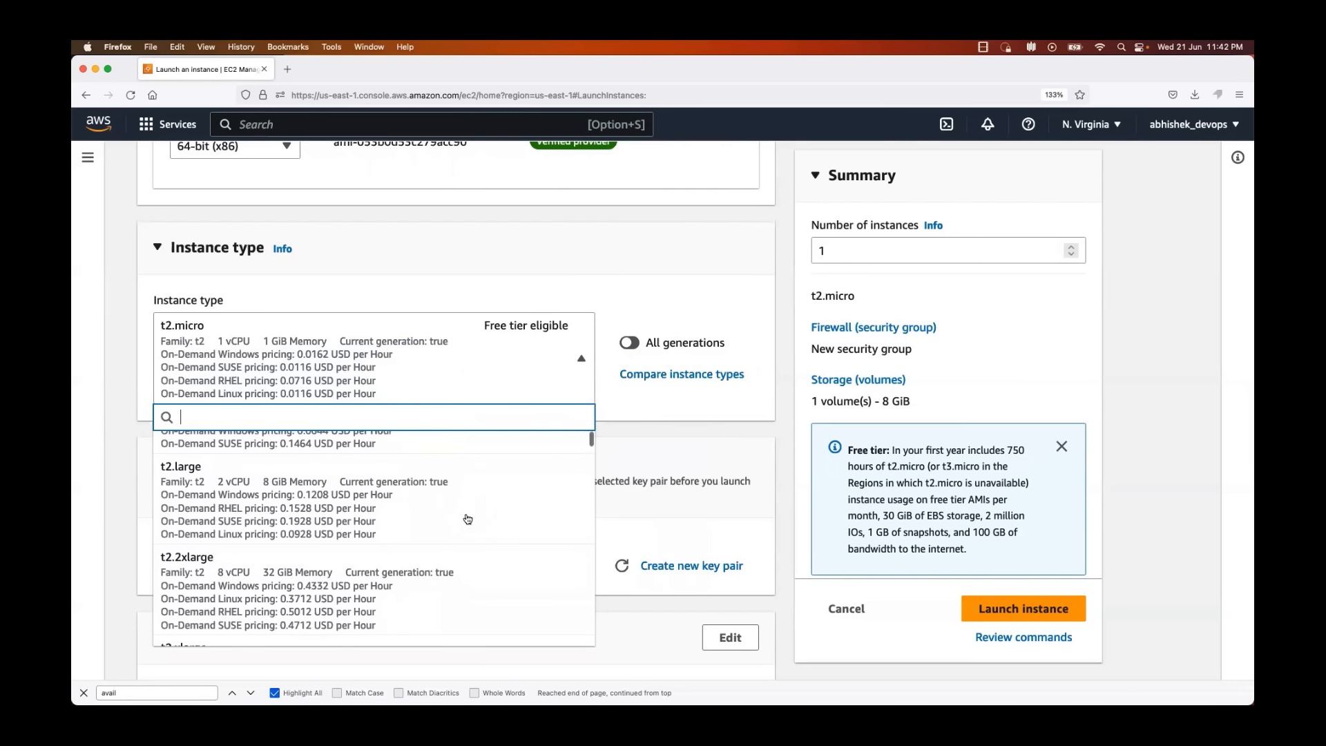
scroll(468, 519, down, 2)
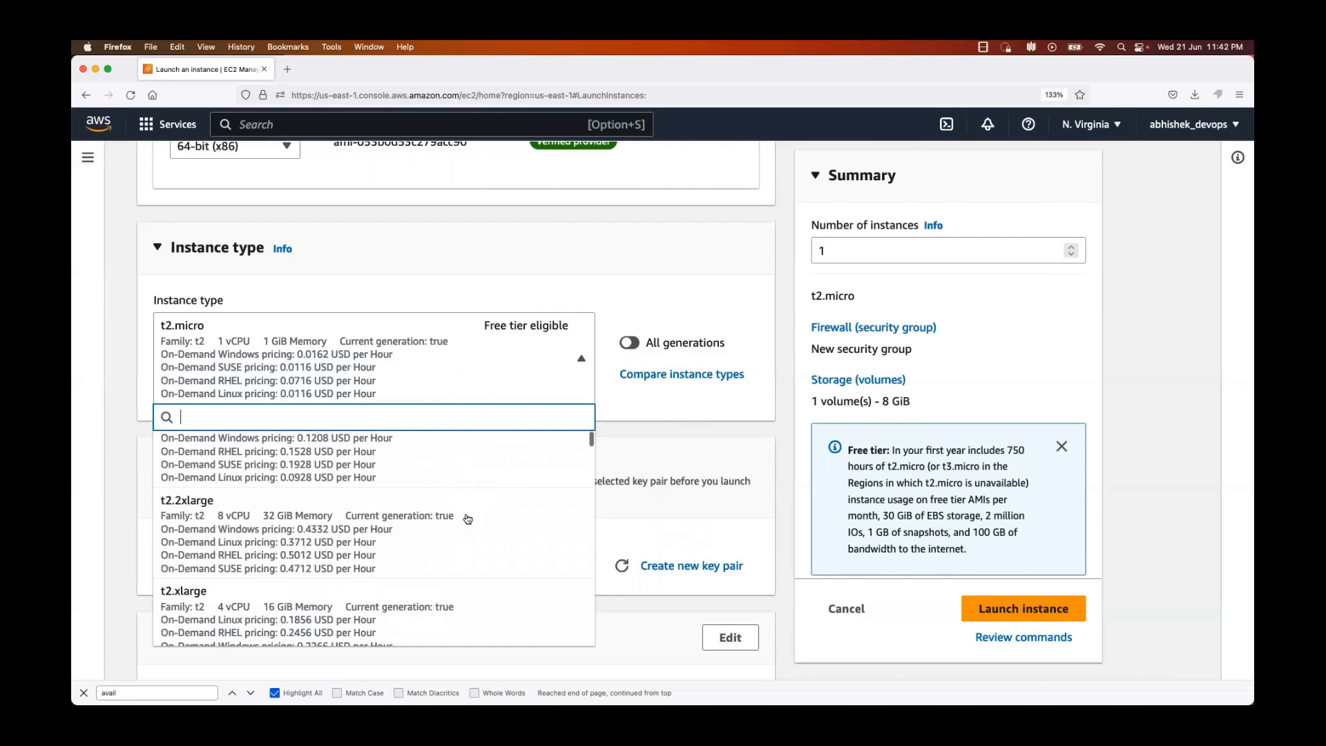
scroll(467, 519, down, 2)
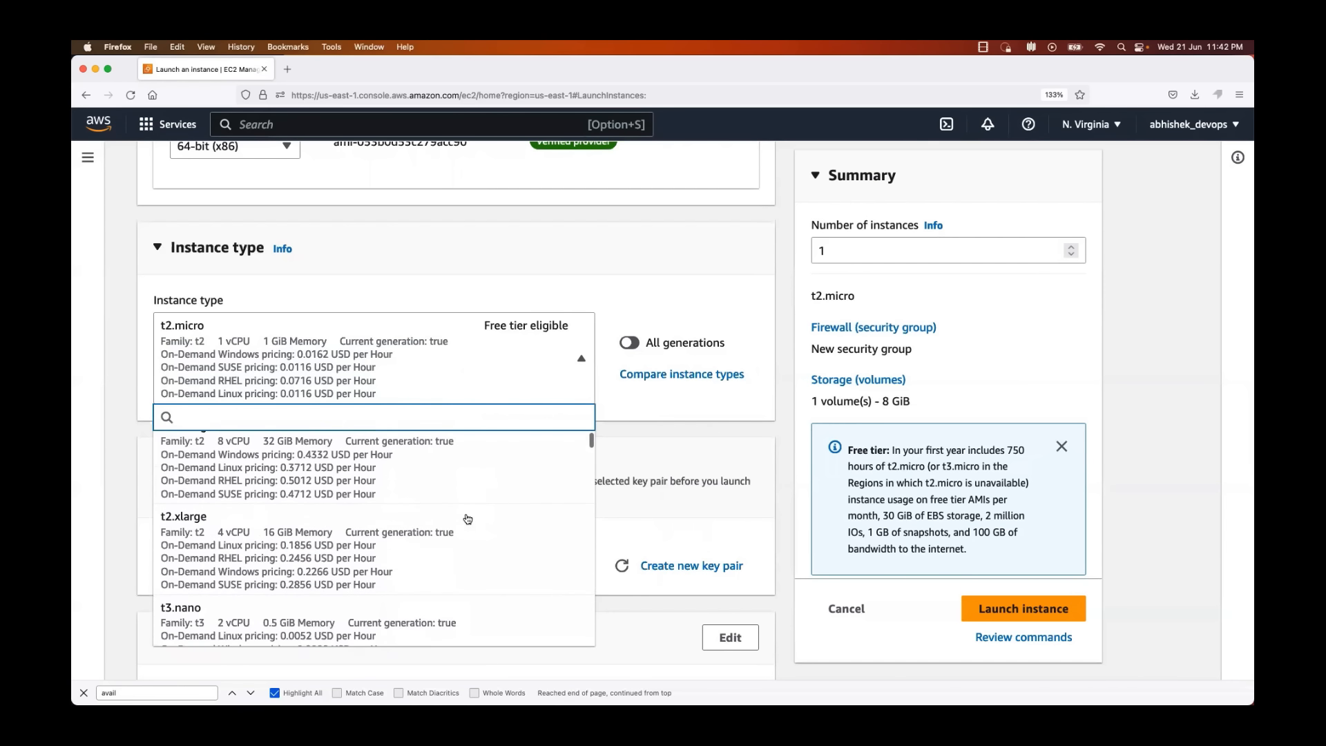
scroll(462, 510, down, 3)
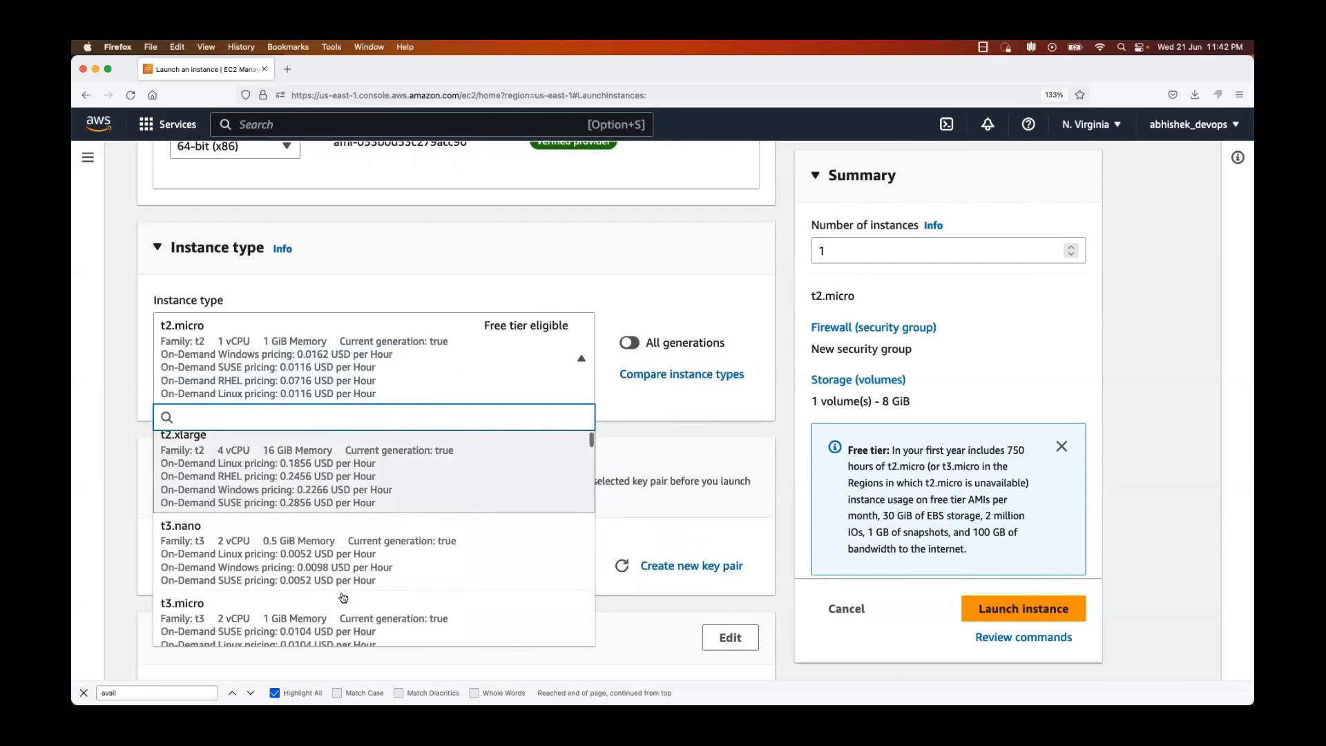
scroll(306, 523, up, 1)
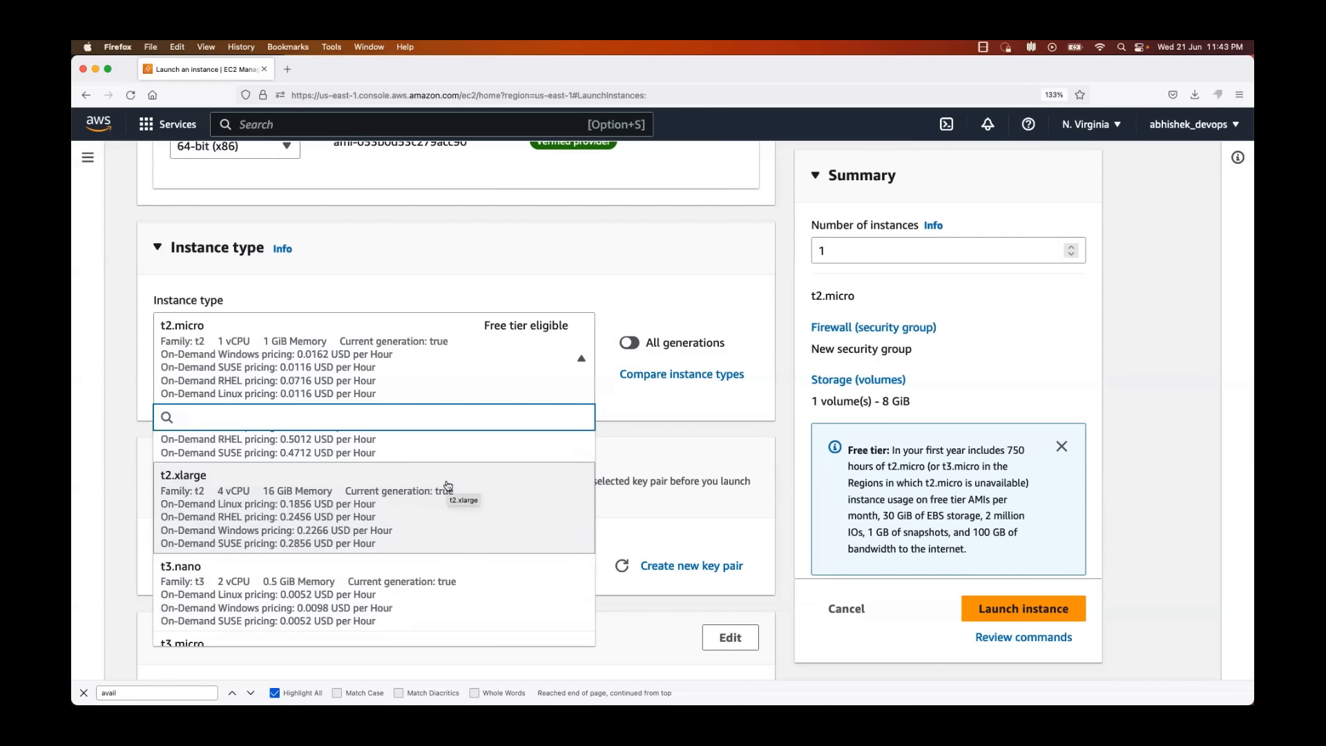
click(131, 461)
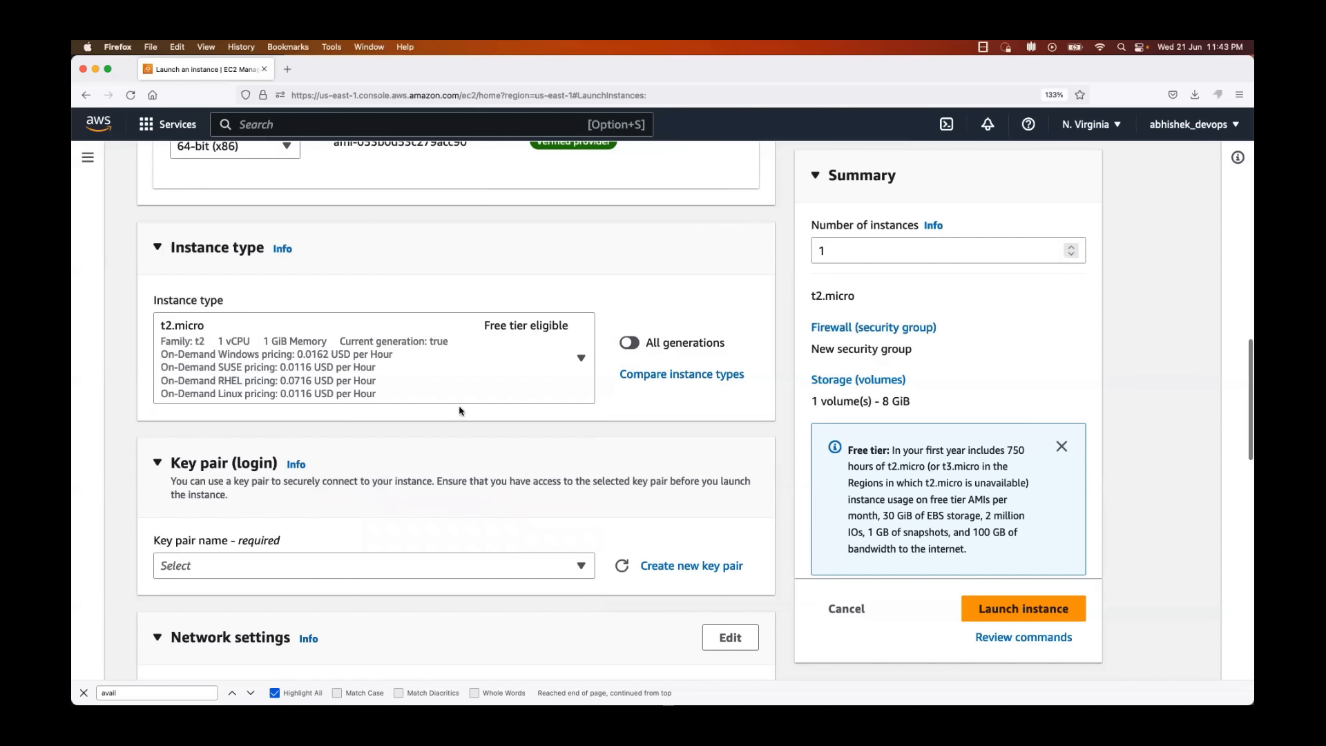
Step: Examine the key pair and network settings sections, and recheck the name, image and instance type settings
scroll(459, 410, down, 1)
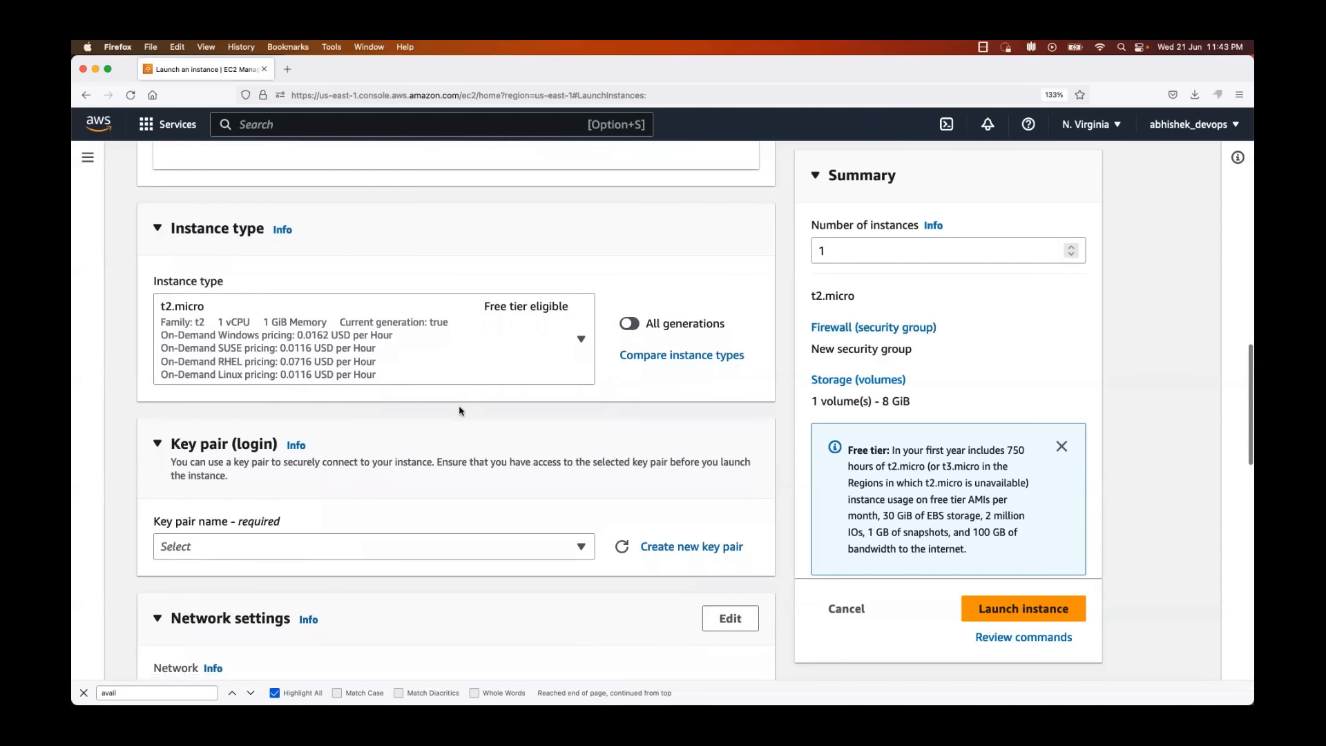
scroll(459, 411, down, 3)
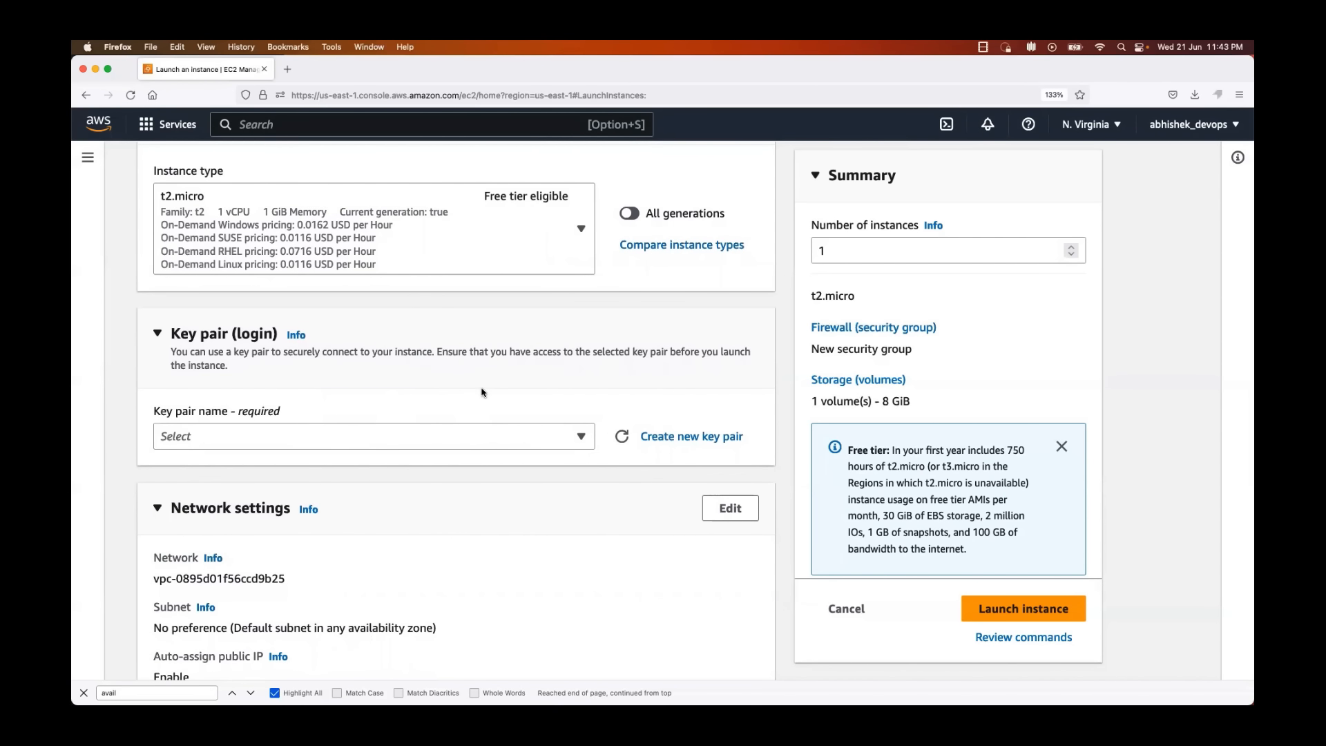
scroll(481, 393, up, 6)
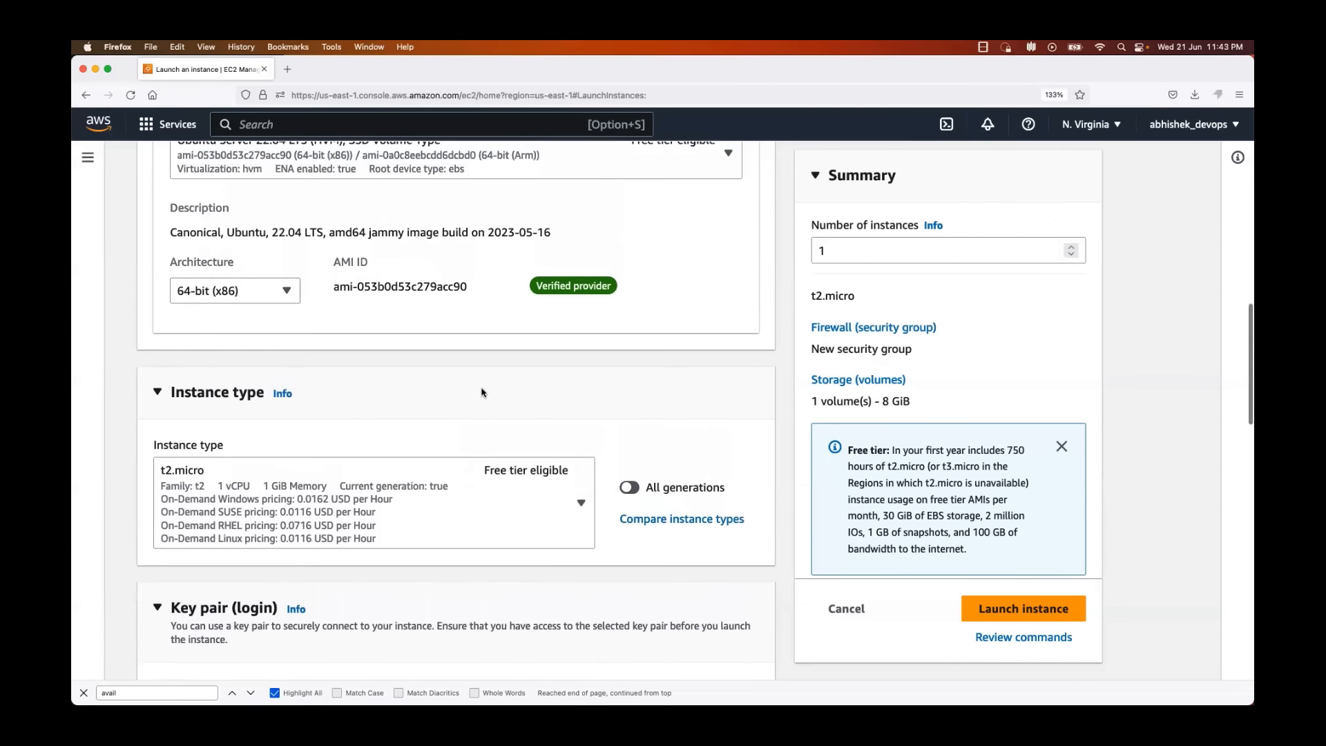
scroll(482, 392, down, 7)
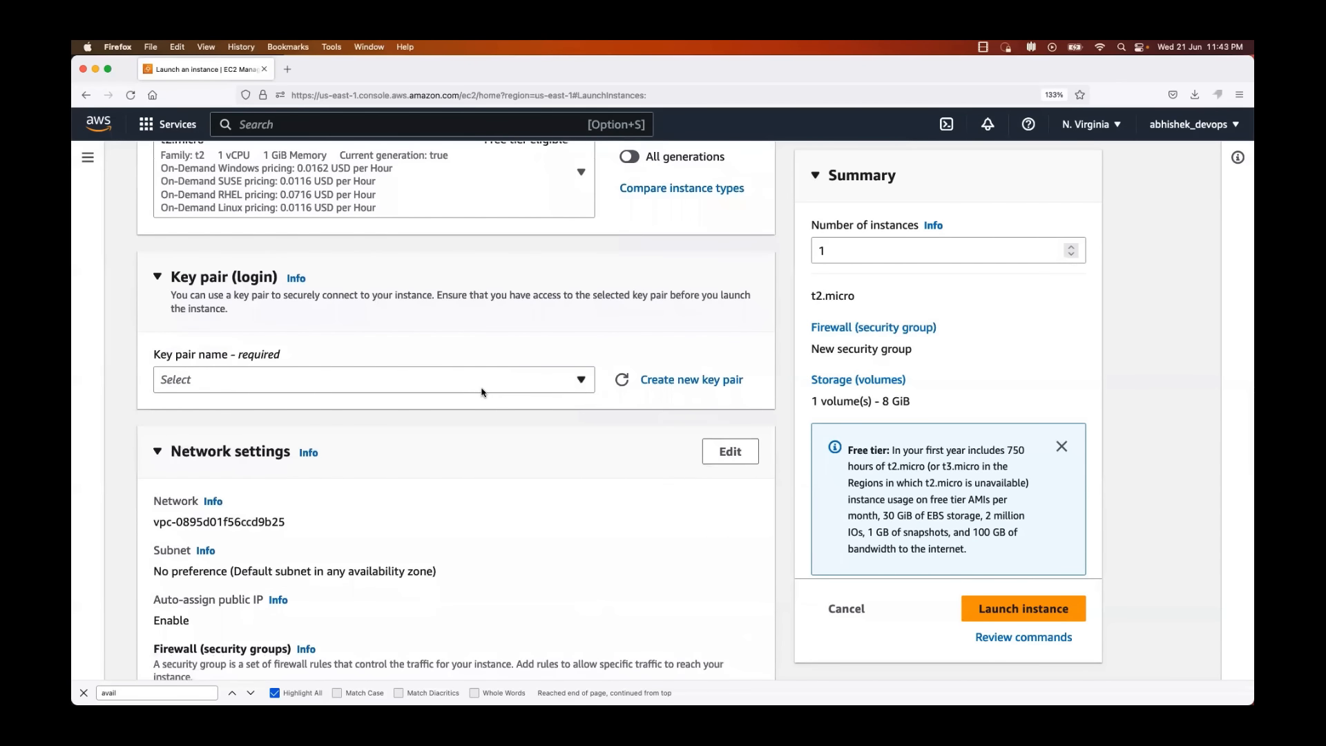
scroll(482, 392, up, 5)
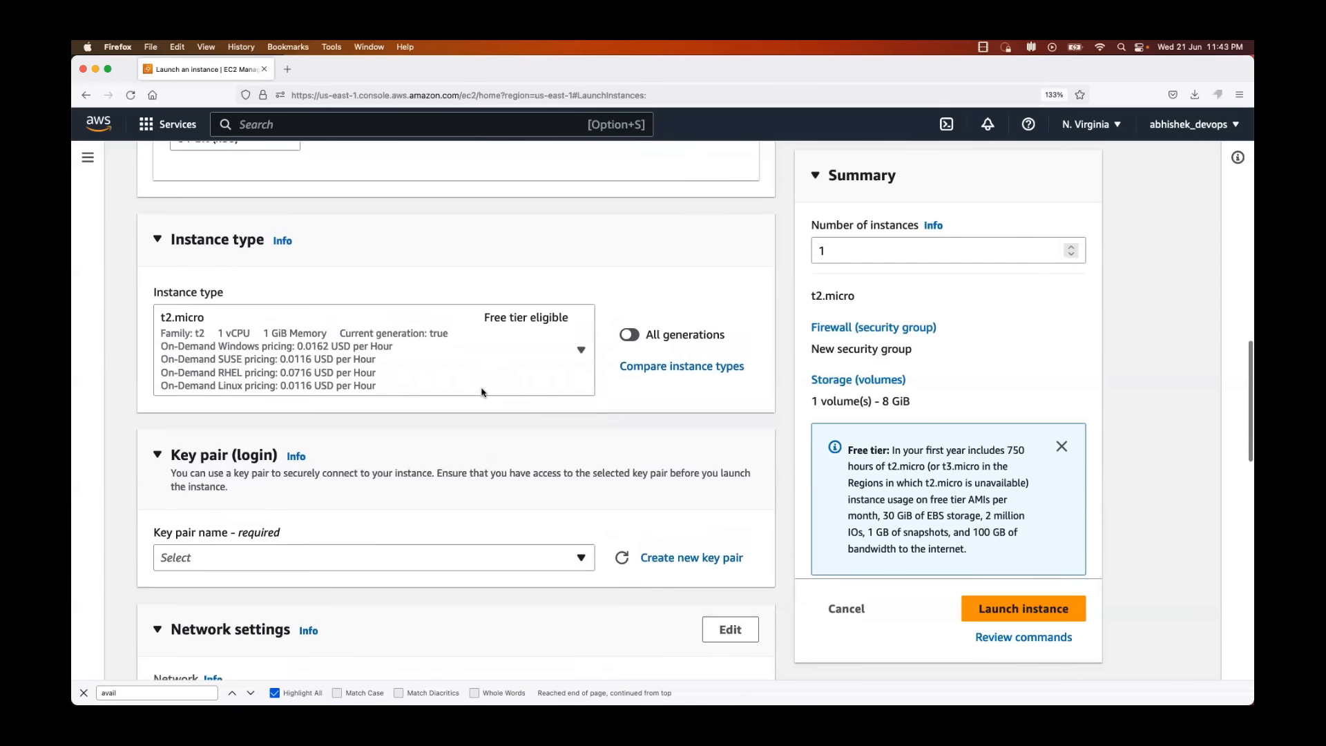
scroll(482, 391, up, 8)
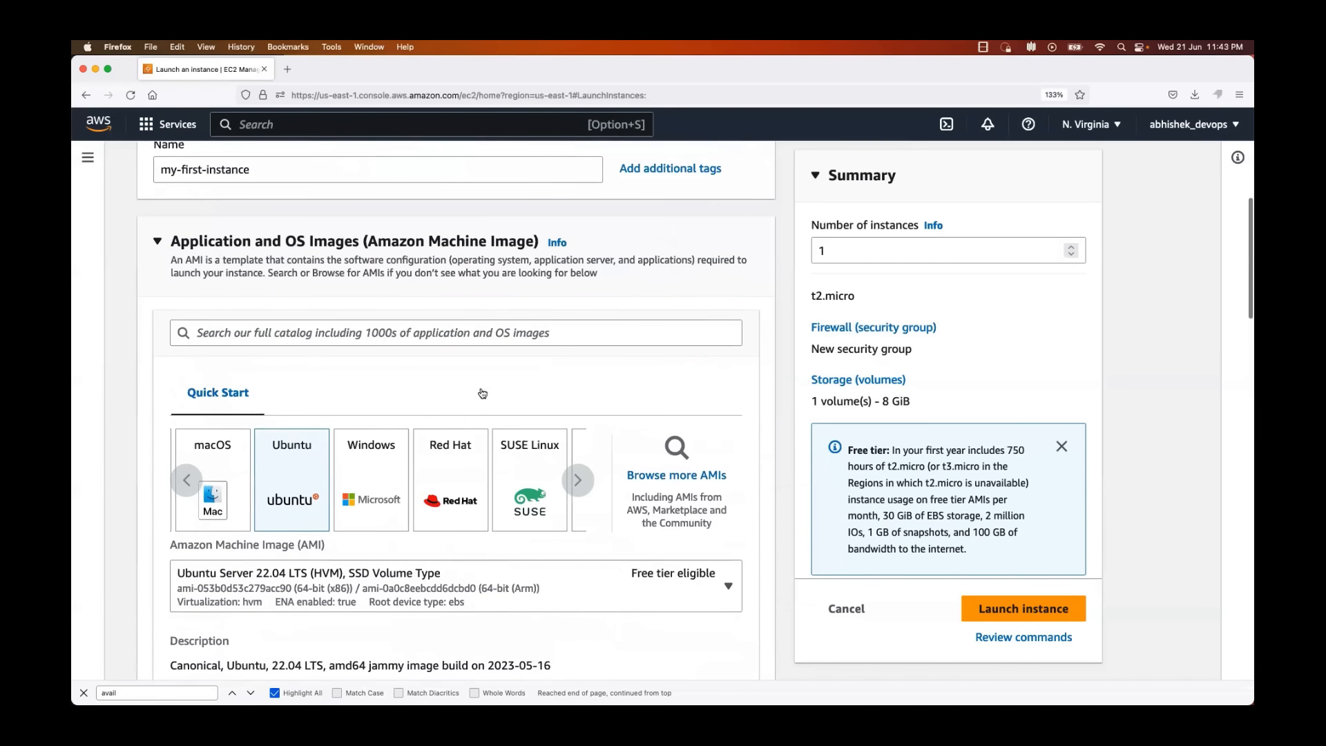
scroll(482, 392, up, 2)
scroll(482, 392, down, 12)
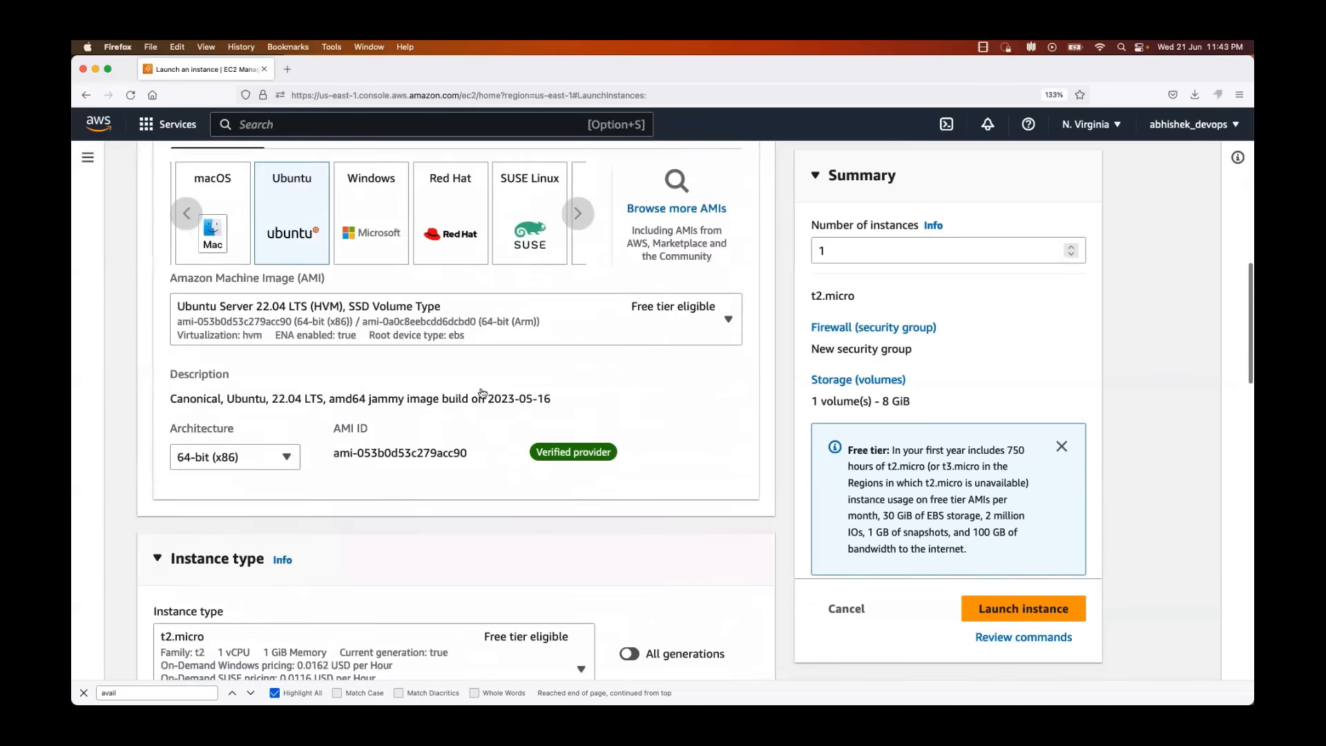
Step: Check the existing key pairs available for the instance login without choosing one
scroll(483, 393, down, 3)
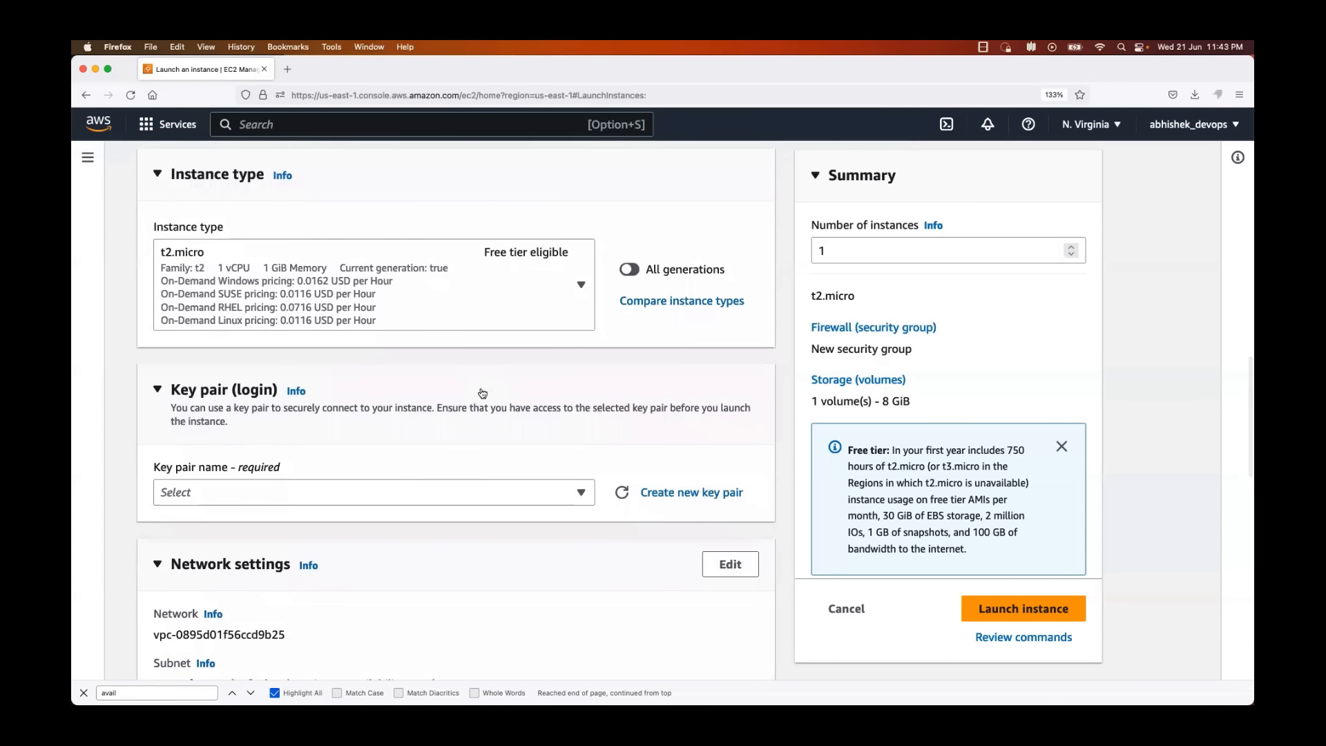
scroll(482, 393, up, 1)
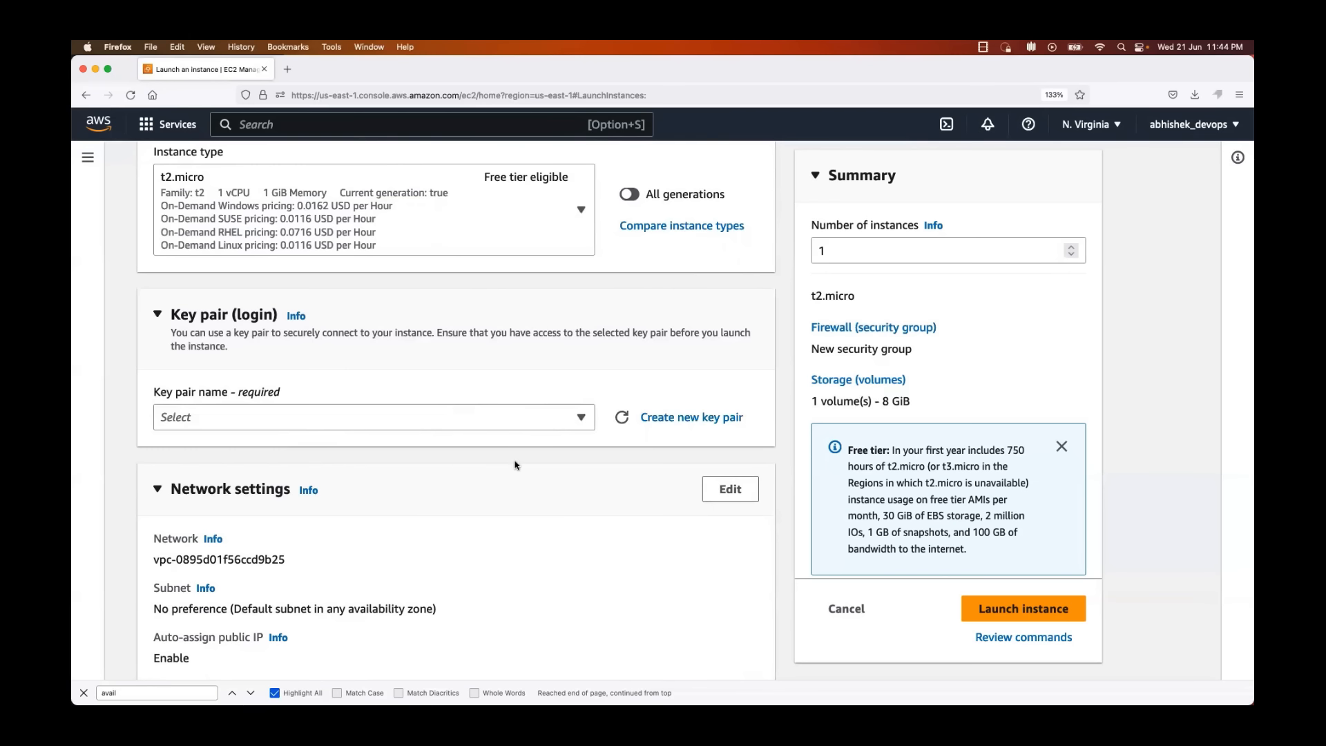
click(576, 420)
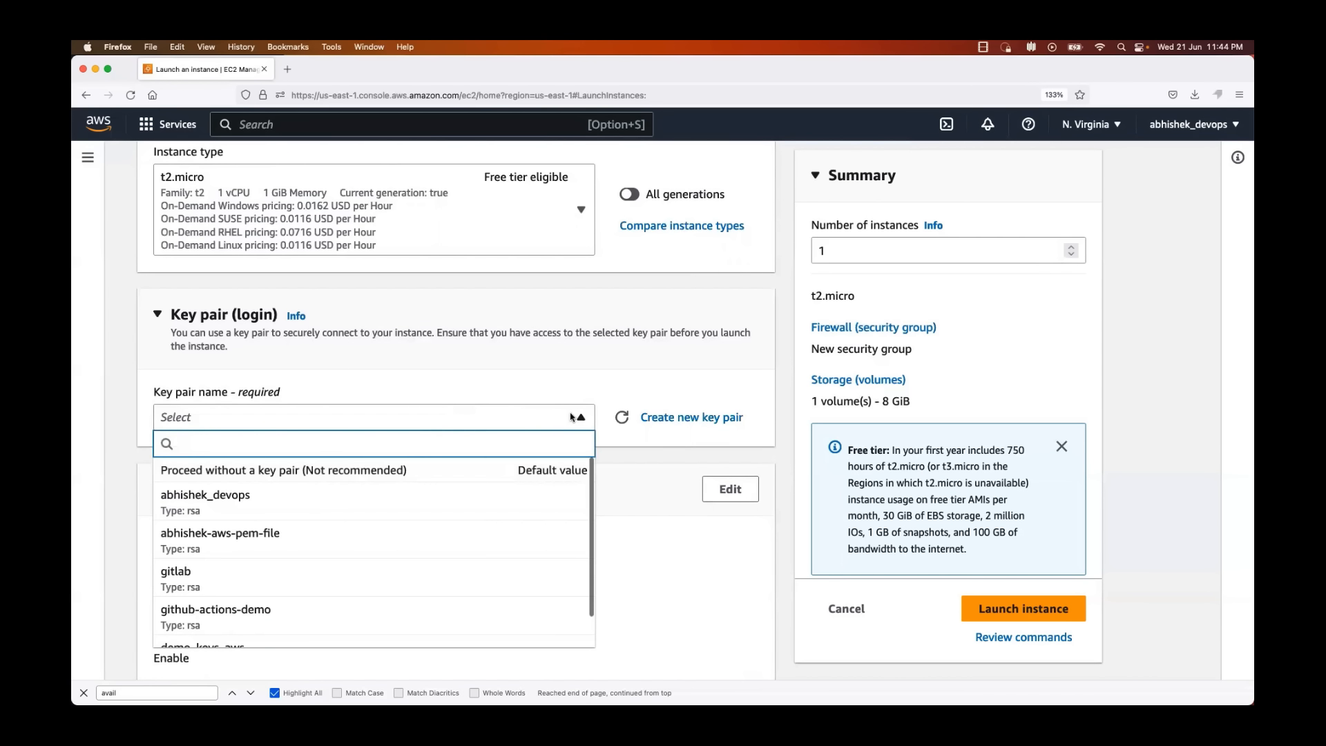
scroll(373, 566, down, 2)
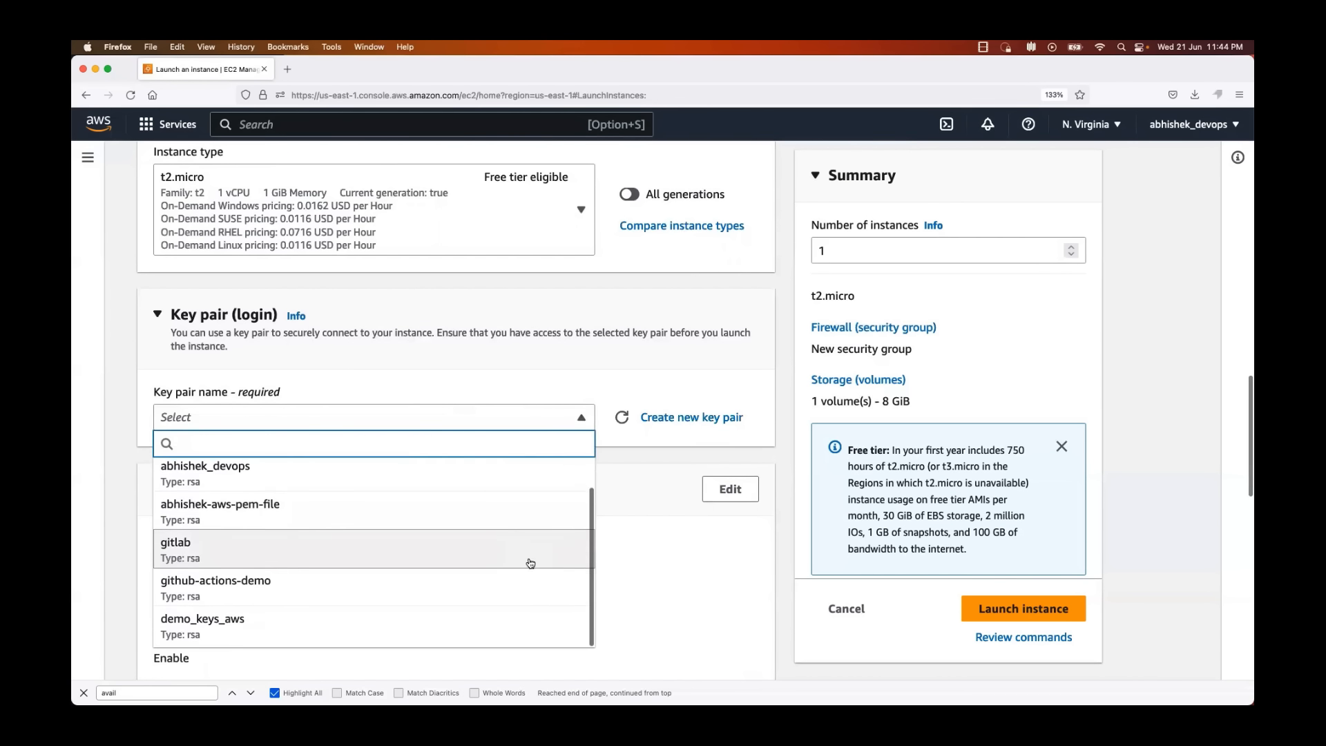
click(509, 367)
click(510, 367)
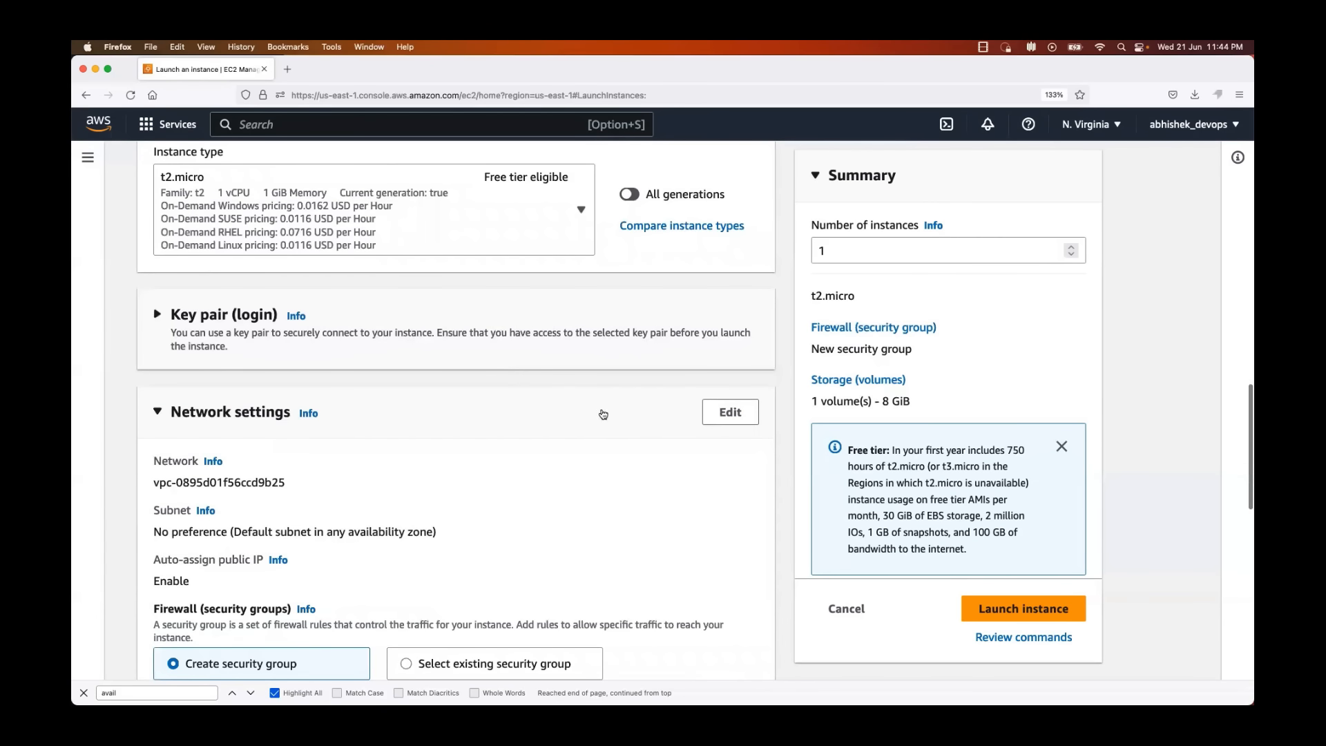
click(593, 346)
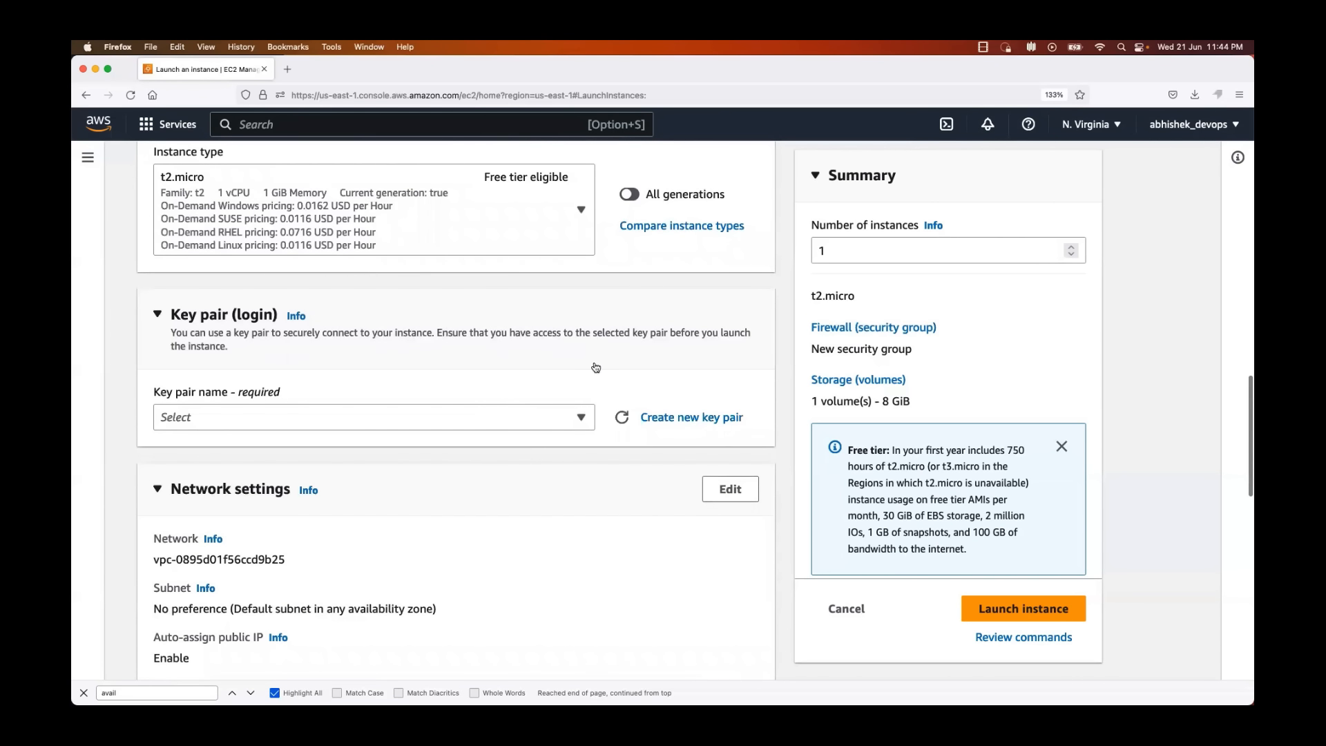
Step: Create a new RSA key pair named aws_login in .pem format and check its downloaded file
click(667, 423)
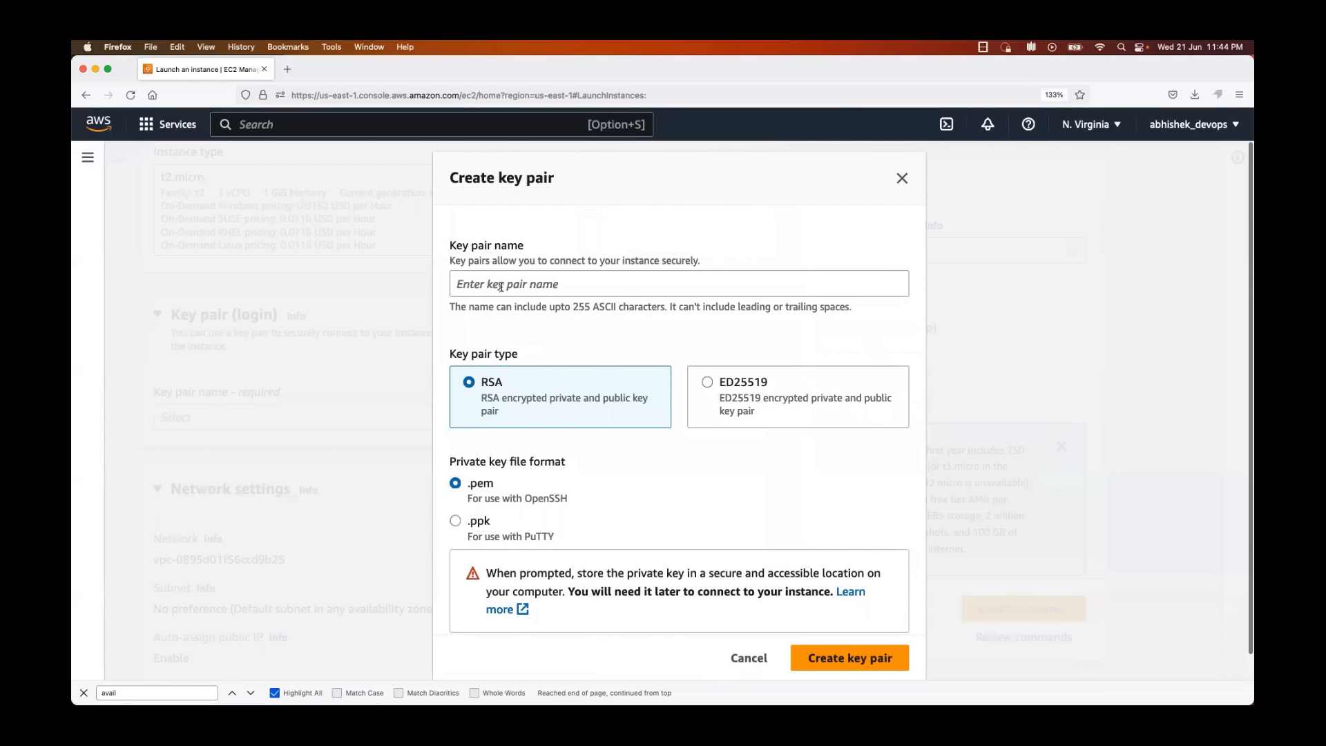
click(501, 286)
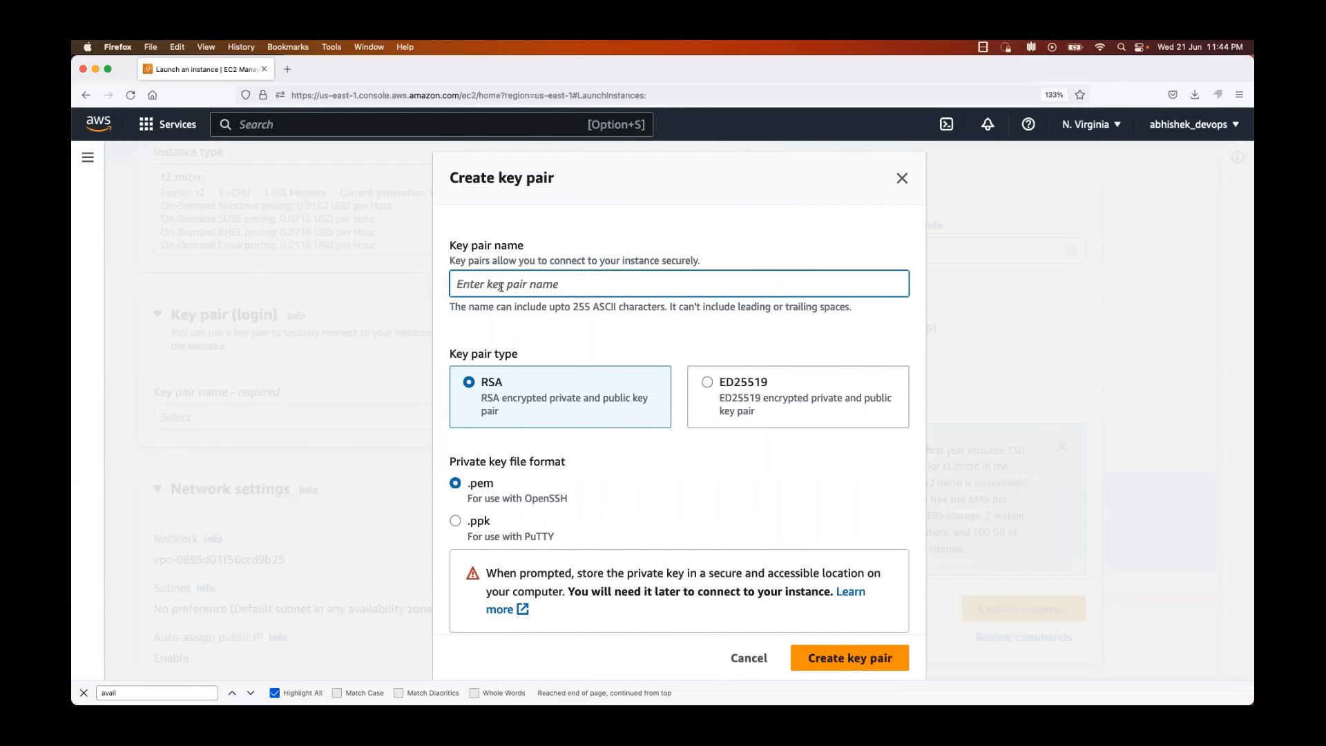
text(aws_login)
scroll(589, 346, down, 1)
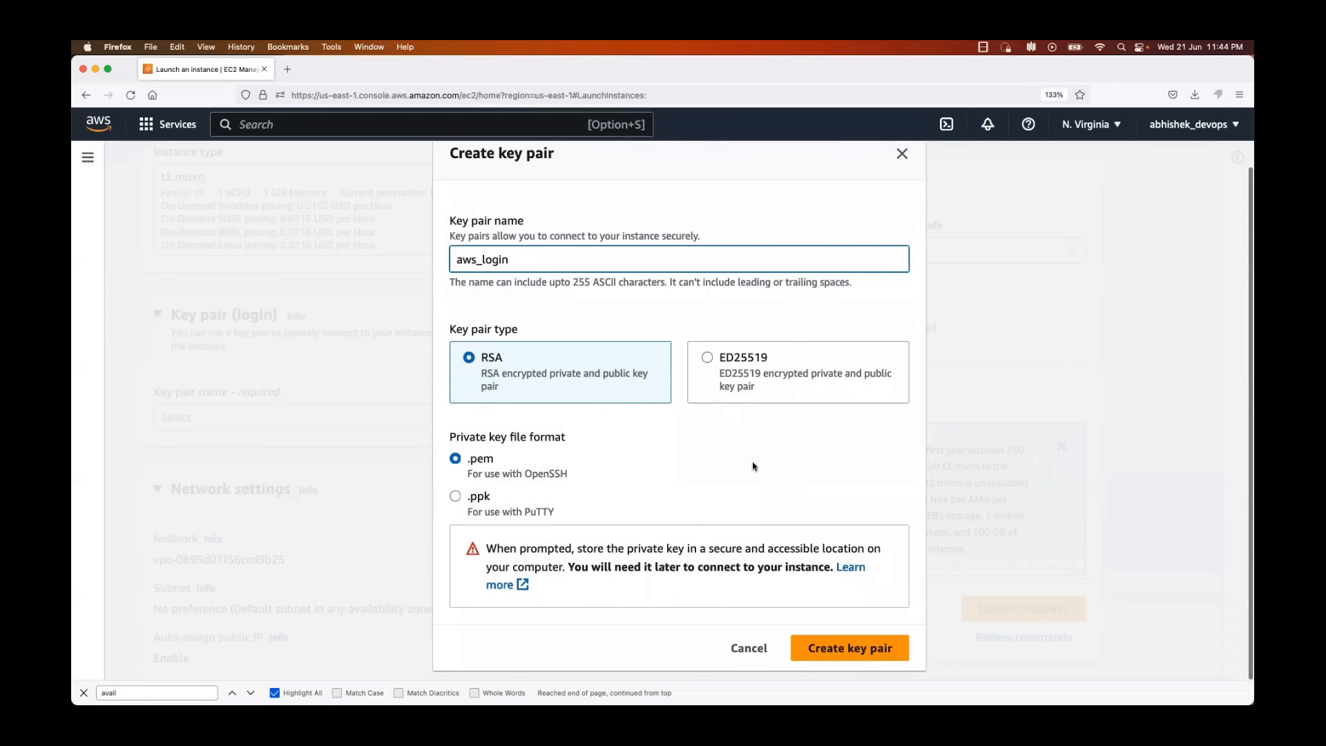
click(843, 642)
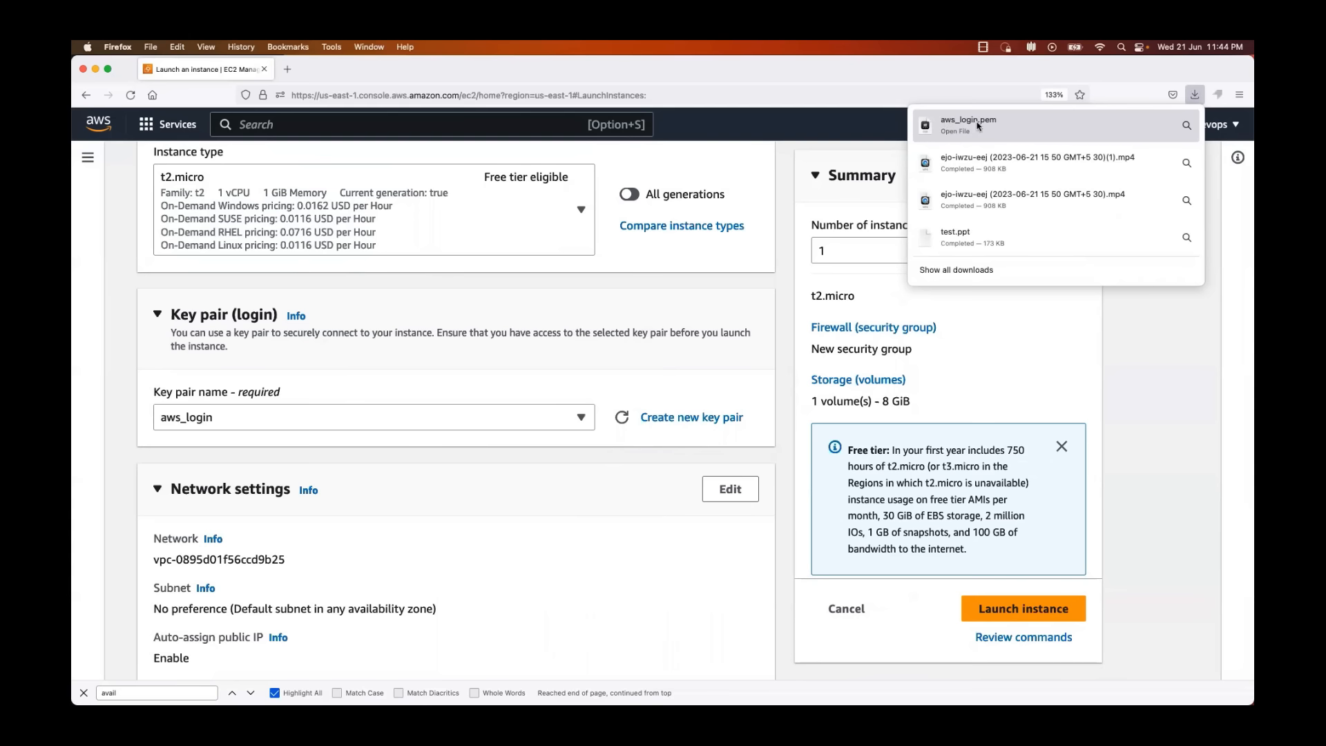
click(861, 121)
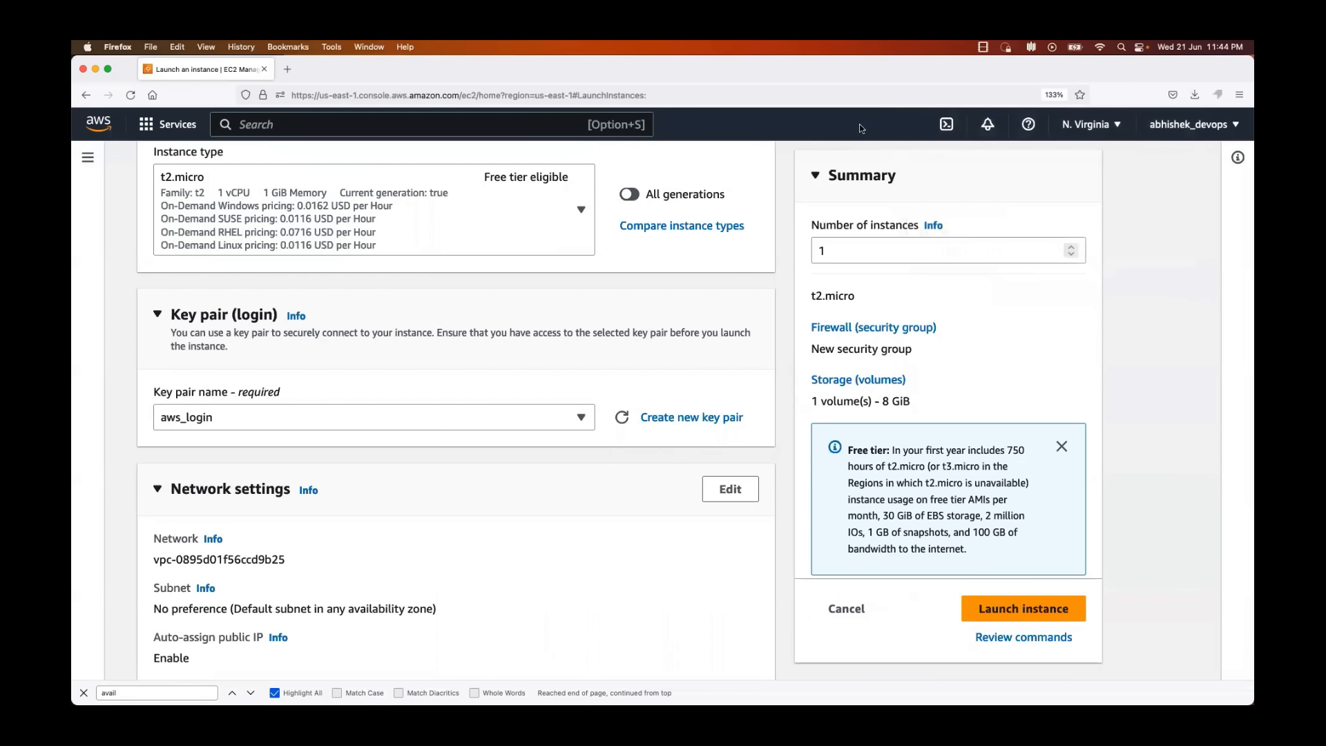
Step: Try another existing key pair for the login, and switch the selection back to aws_login
scroll(622, 360, down, 1)
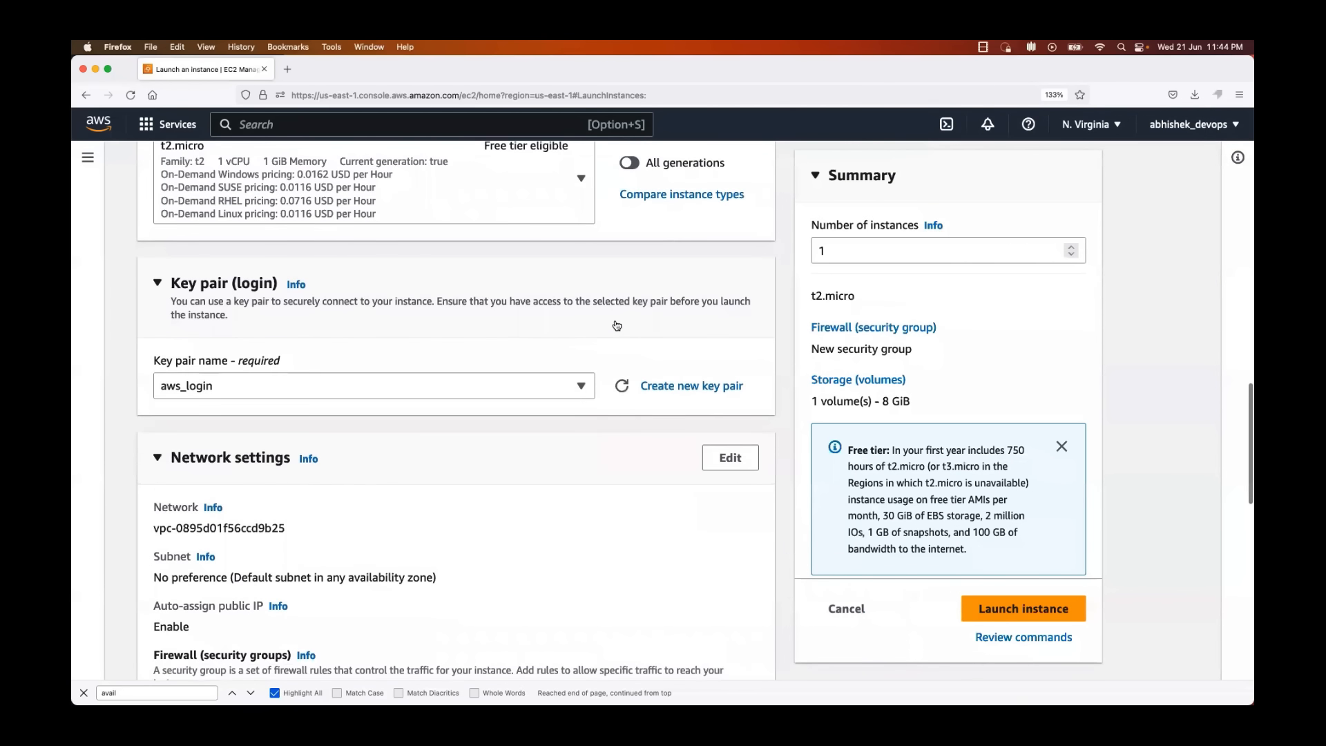
scroll(481, 315, up, 1)
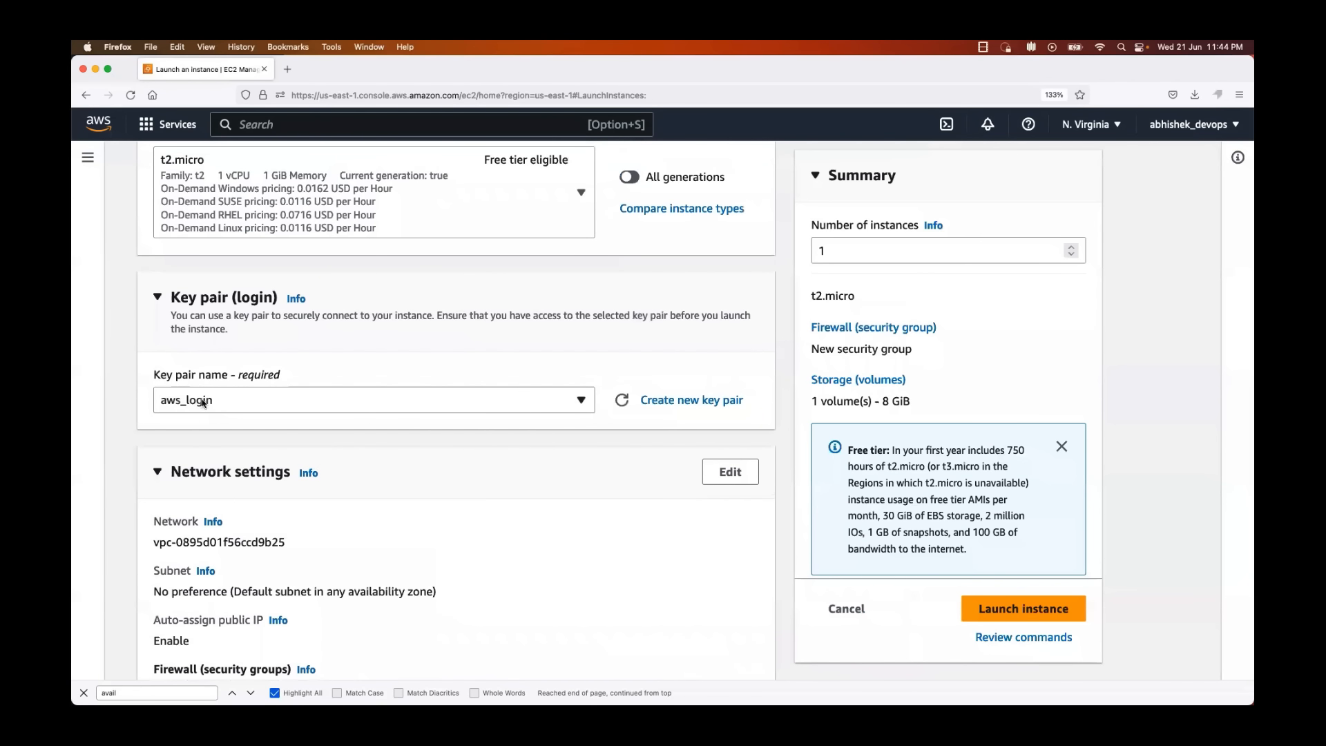
click(536, 403)
scroll(374, 572, down, 3)
scroll(373, 572, up, 3)
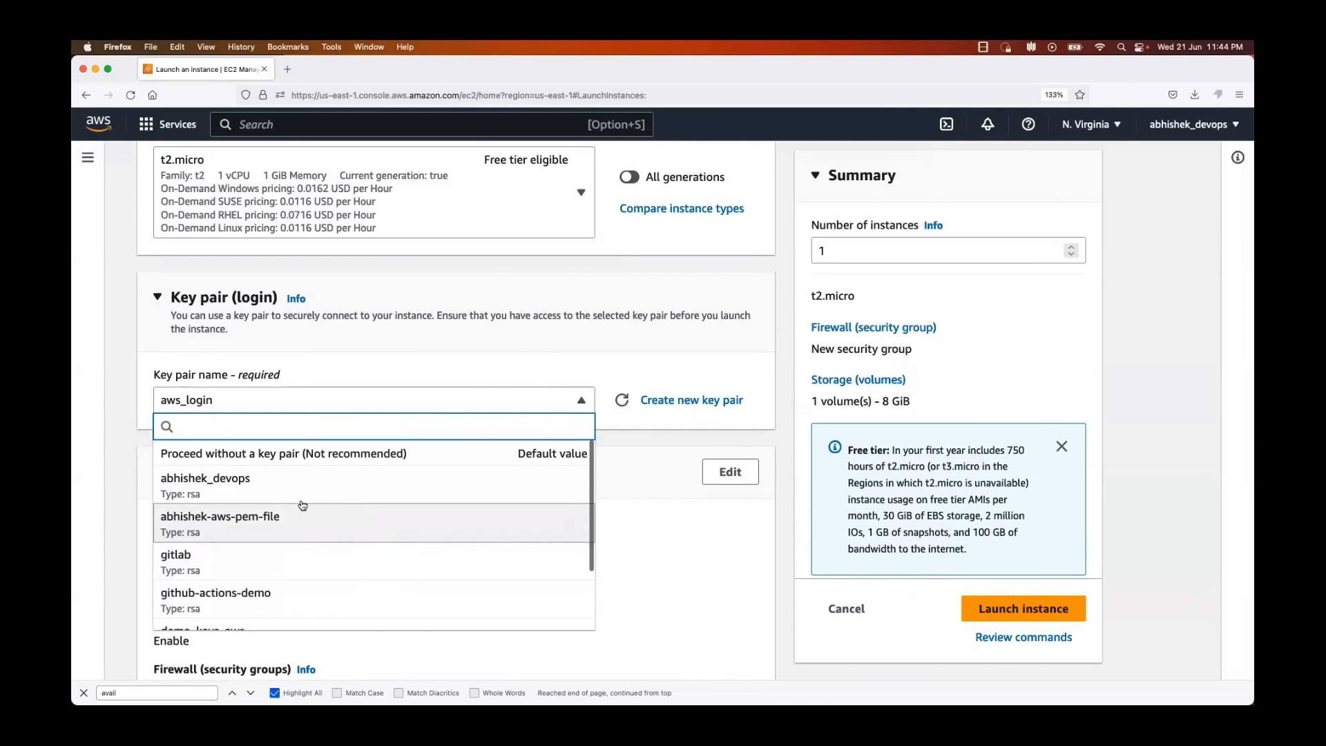
click(265, 482)
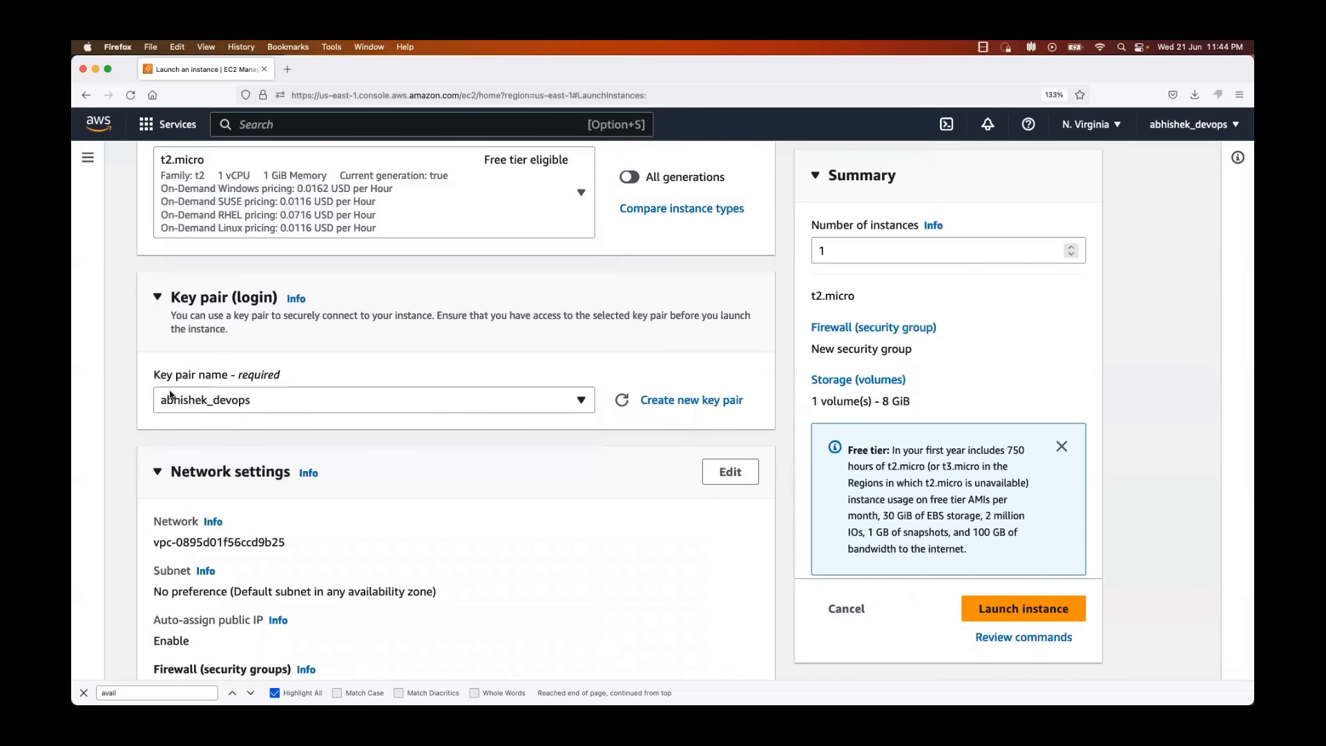
click(560, 398)
scroll(377, 496, down, 3)
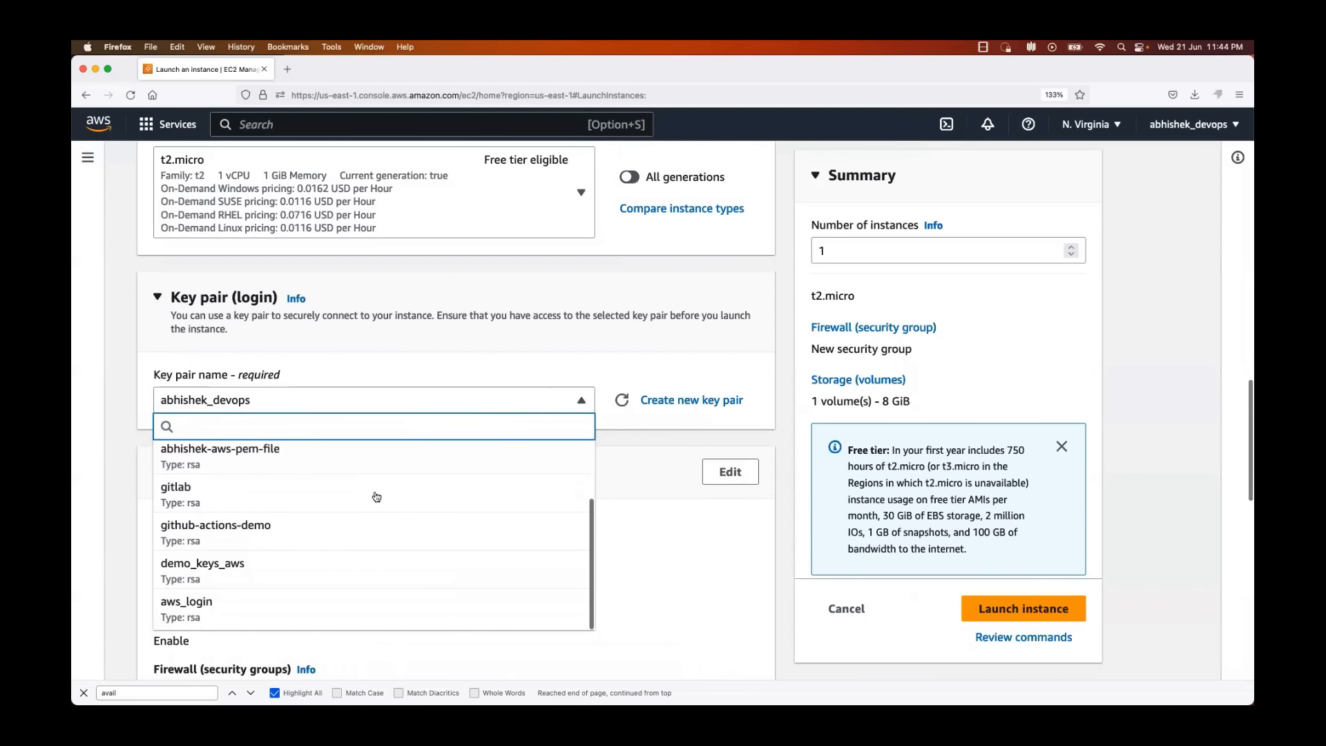
click(295, 610)
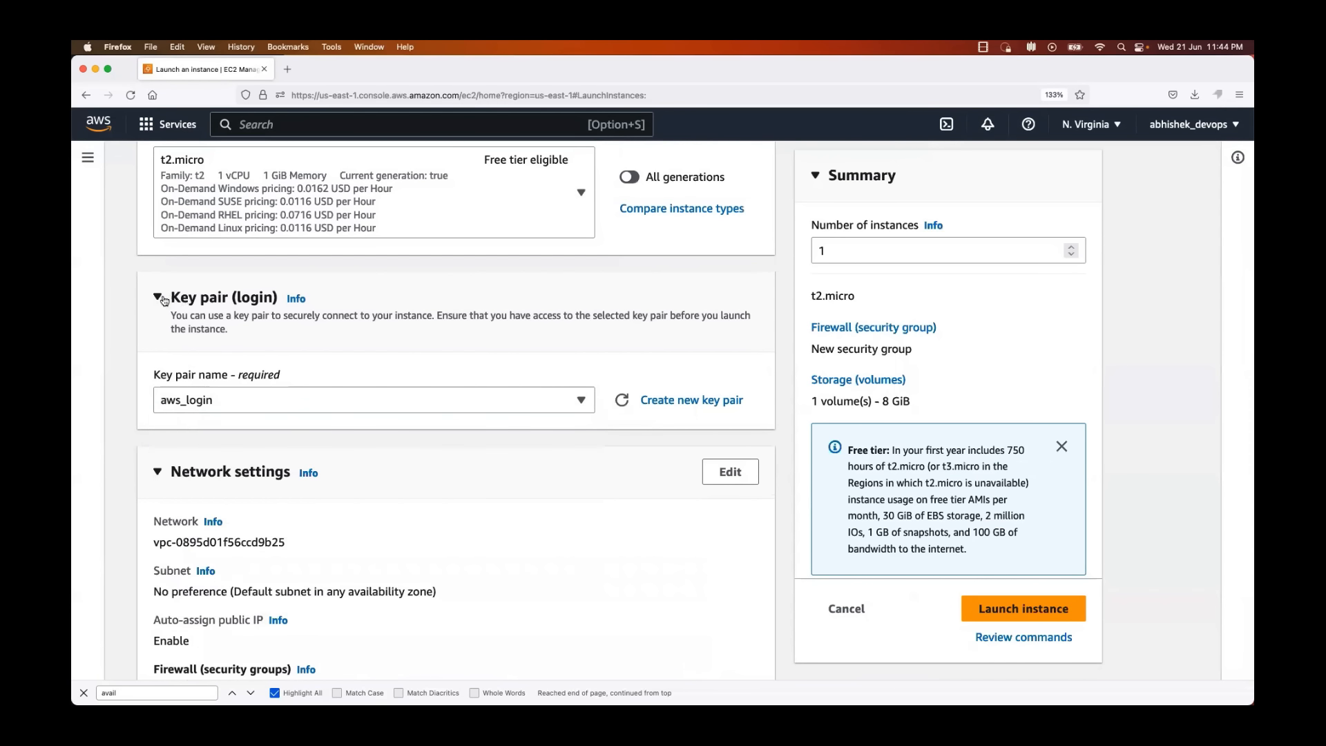
Step: Examine the network, security group and storage settings of the launch form, leaving the defaults in place
scroll(499, 350, down, 5)
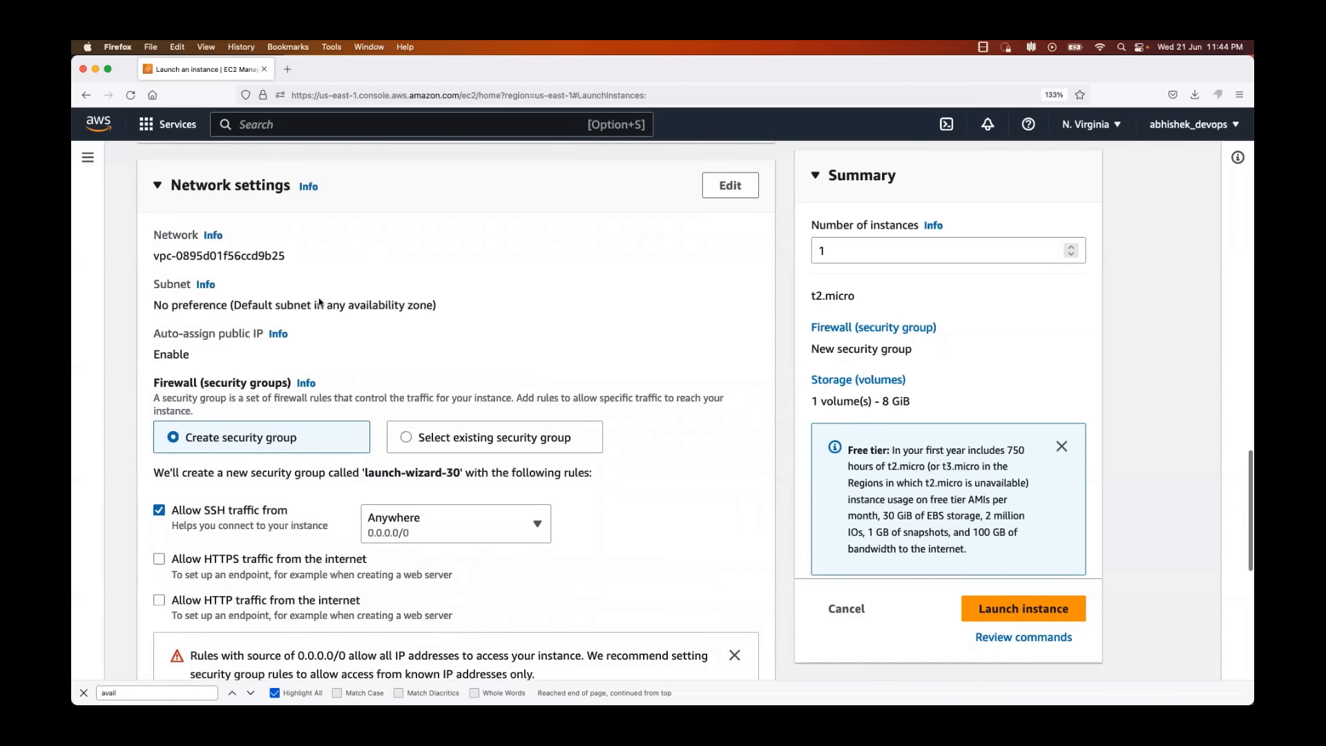
scroll(456, 441, down, 2)
scroll(456, 440, down, 1)
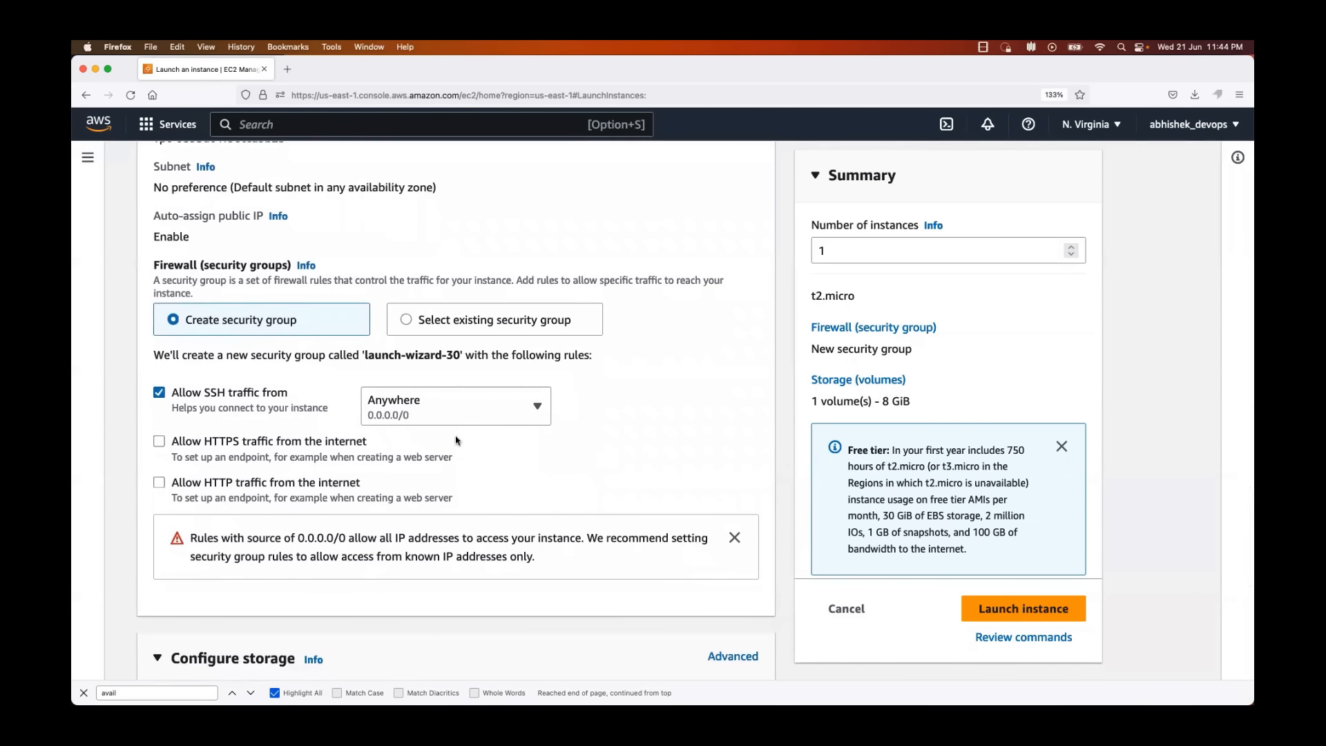
scroll(456, 440, down, 2)
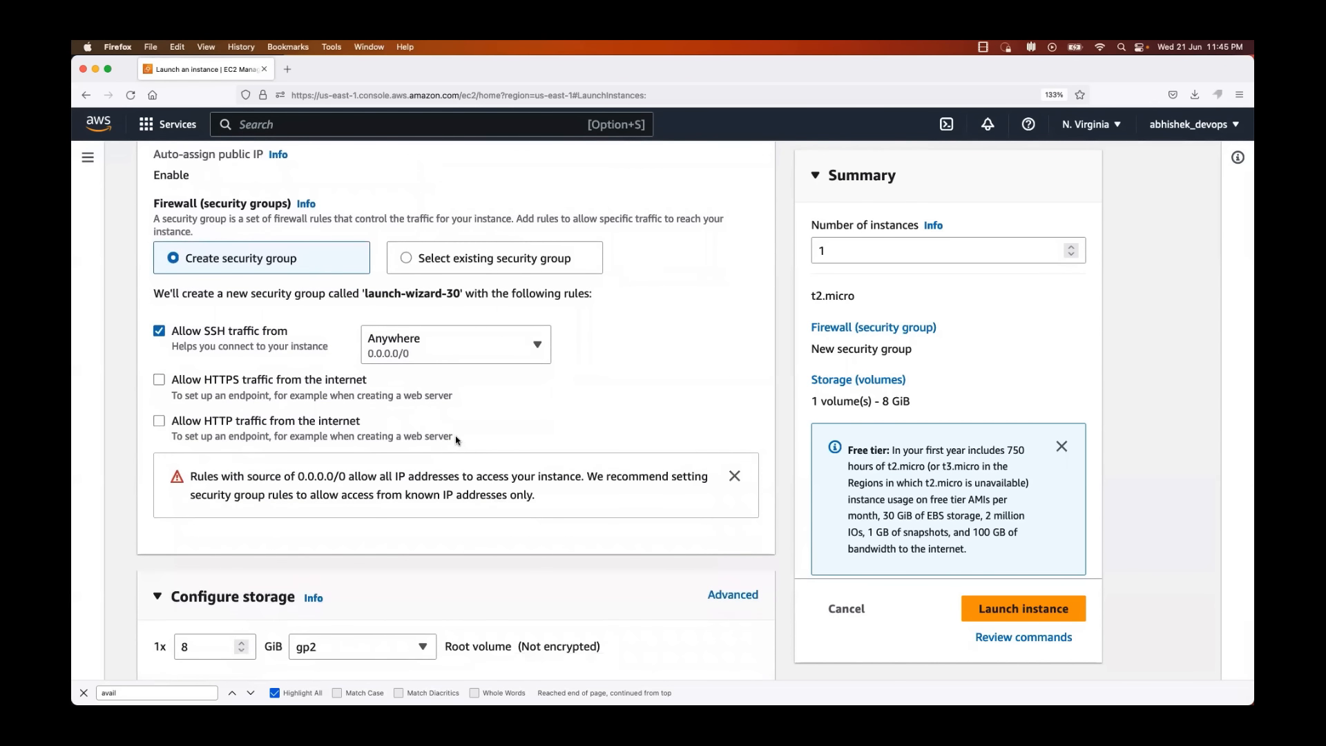
scroll(455, 440, down, 5)
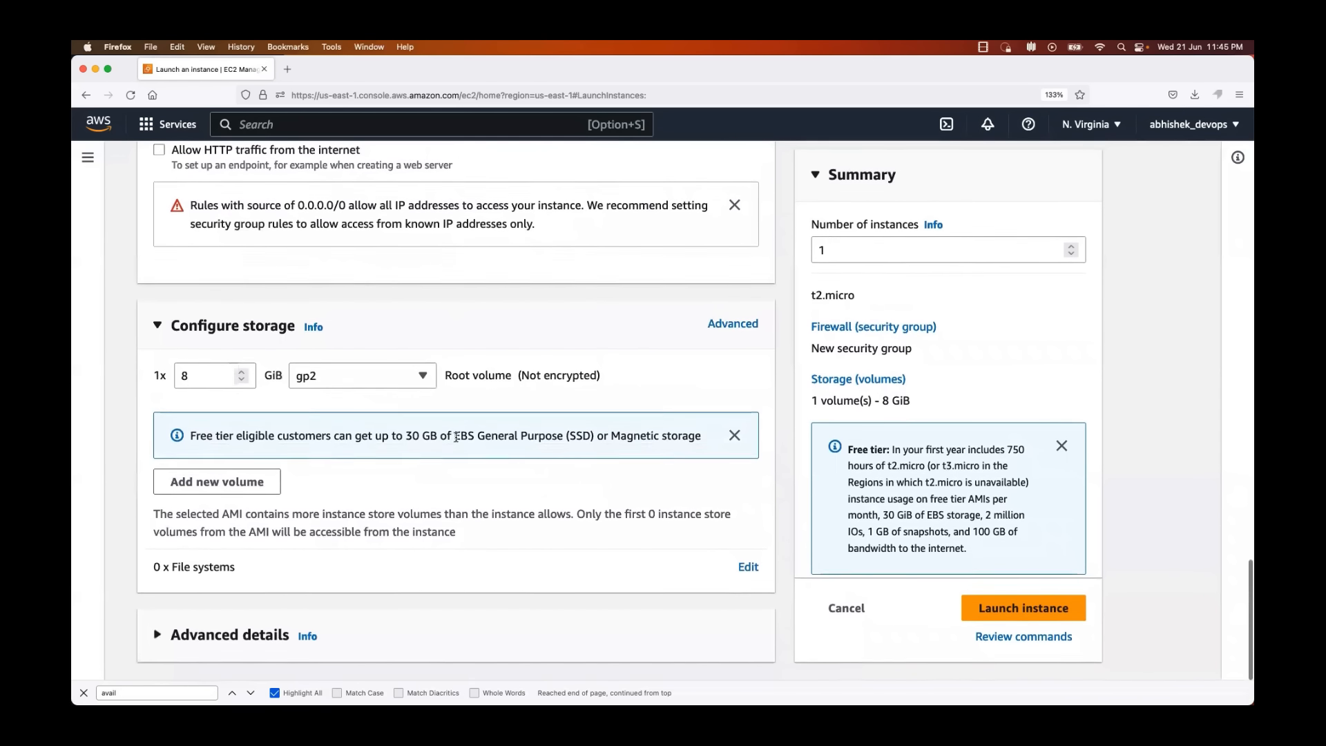
scroll(456, 437, up, 3)
scroll(456, 440, down, 3)
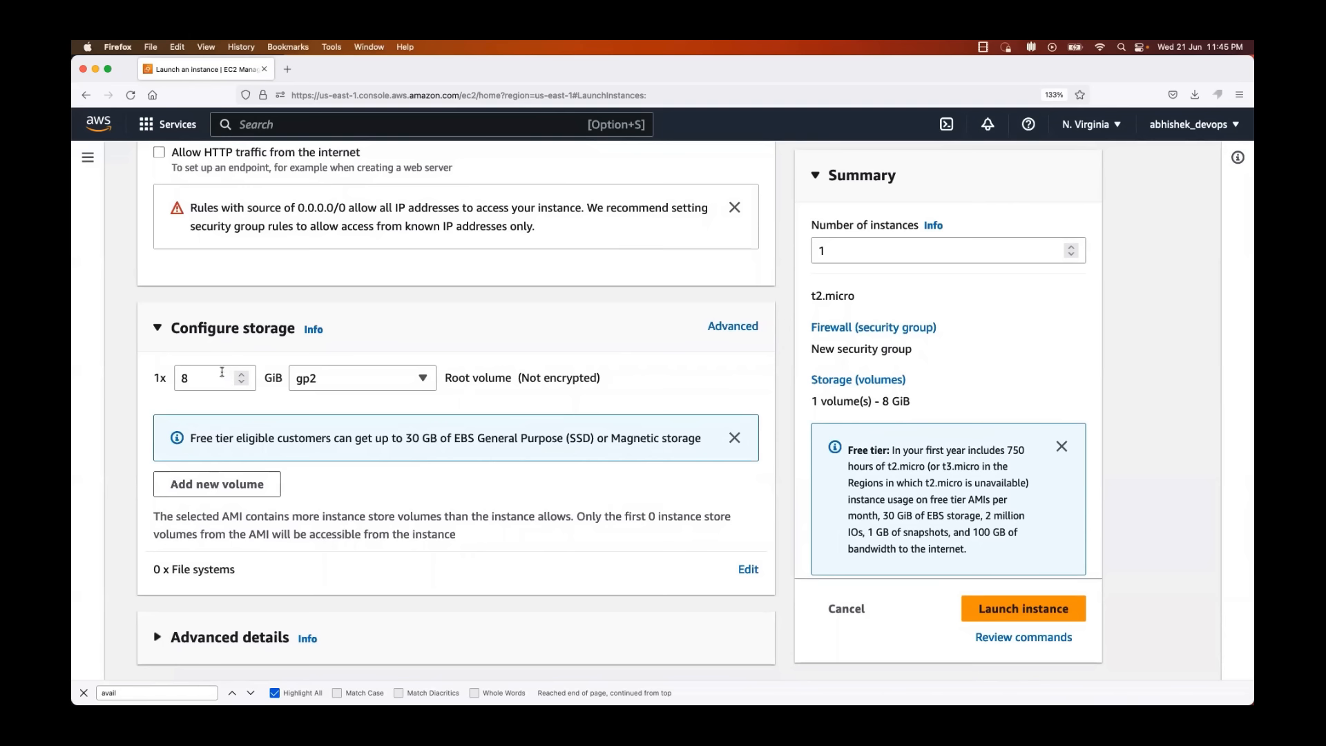
Step: Check the root volume size in the storage settings and launch the instance
drag(212, 381, 156, 370)
click(161, 360)
scroll(170, 401, down, 1)
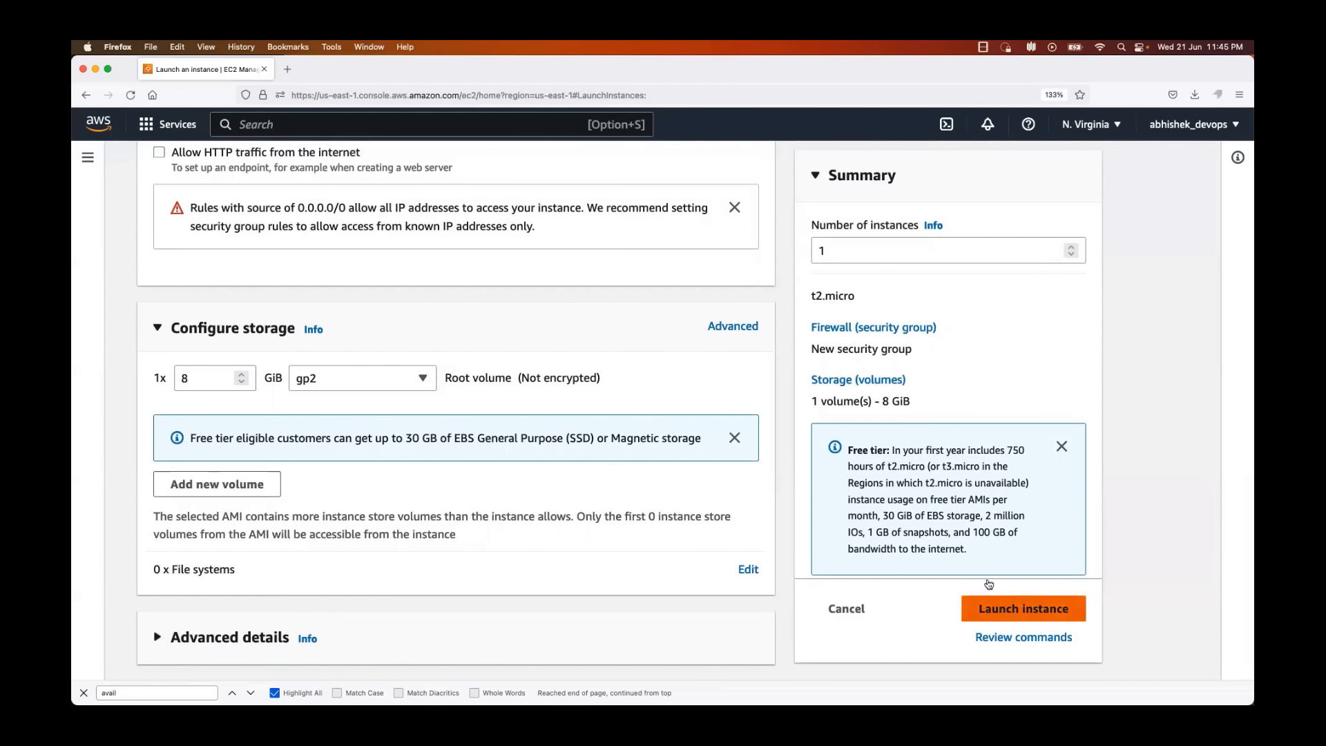
click(1001, 610)
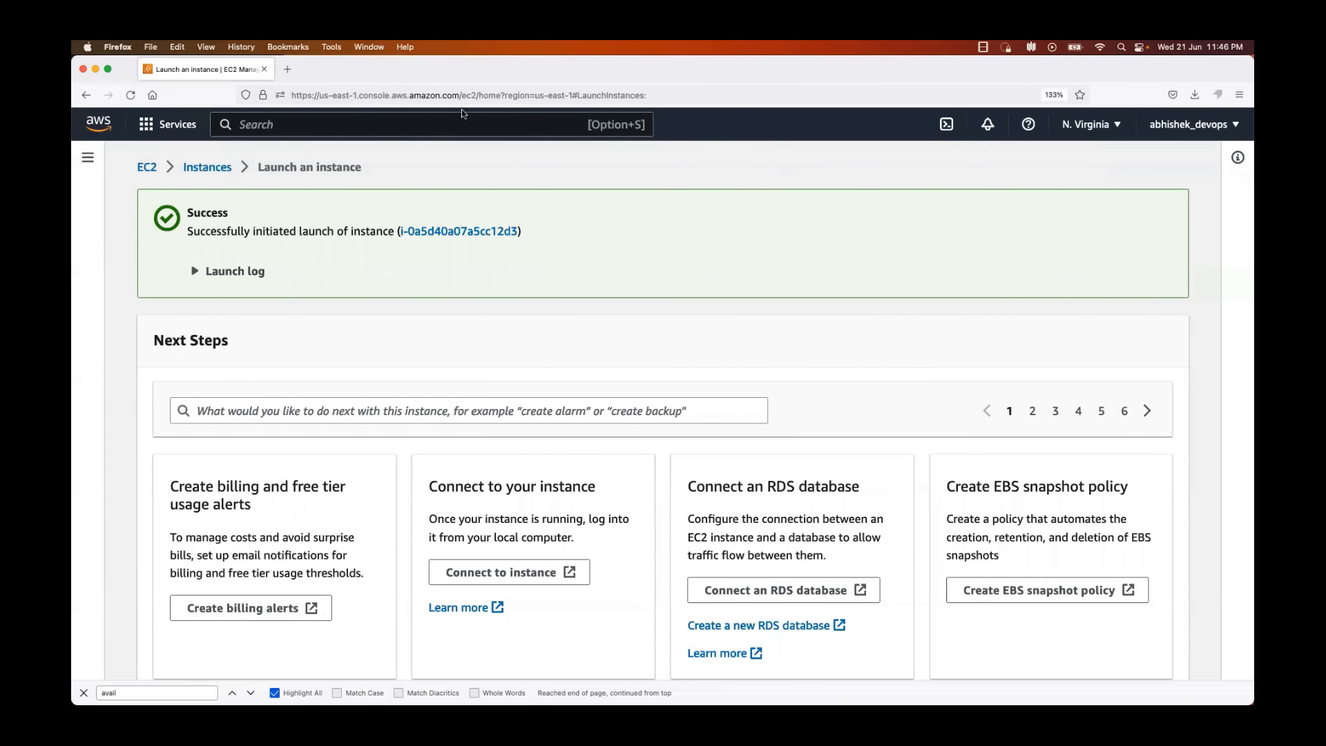
Step: Search the web for "putty download" in a new browser tab and open the putty.org site
click(288, 69)
text(p)
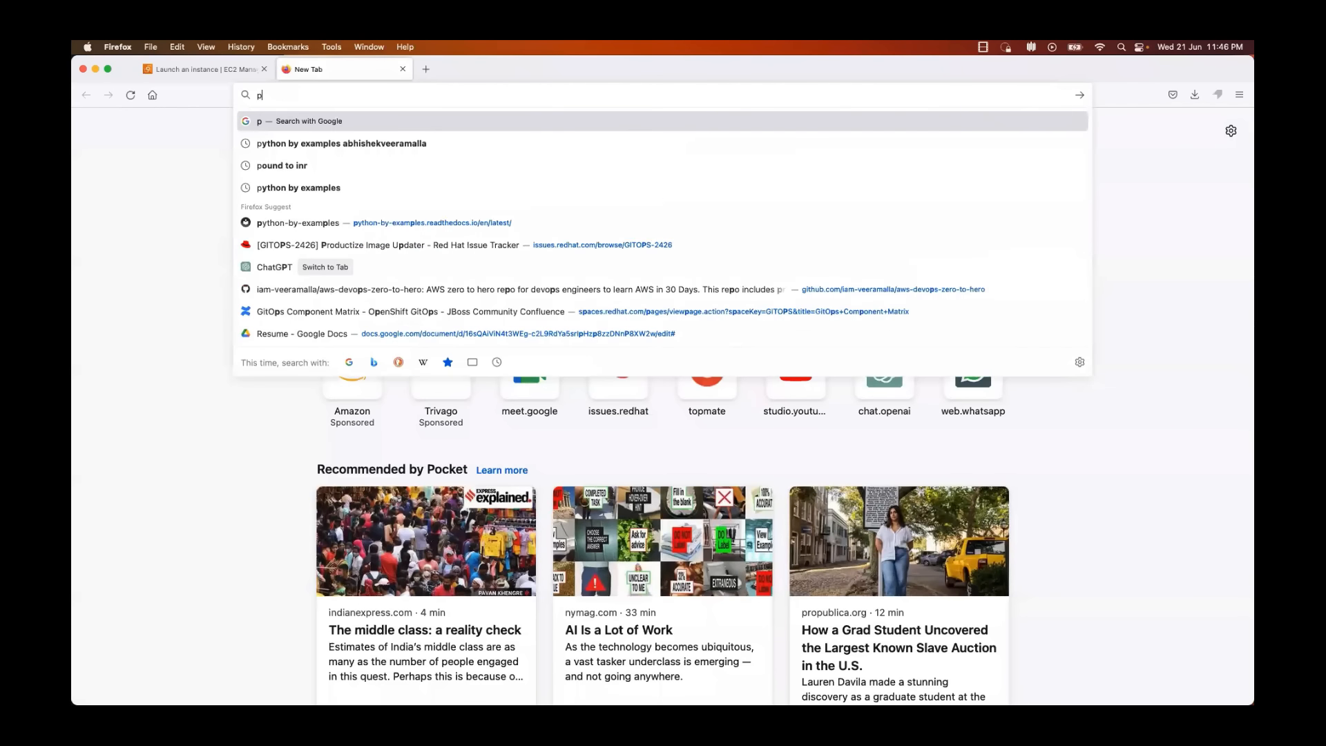
text(utty)
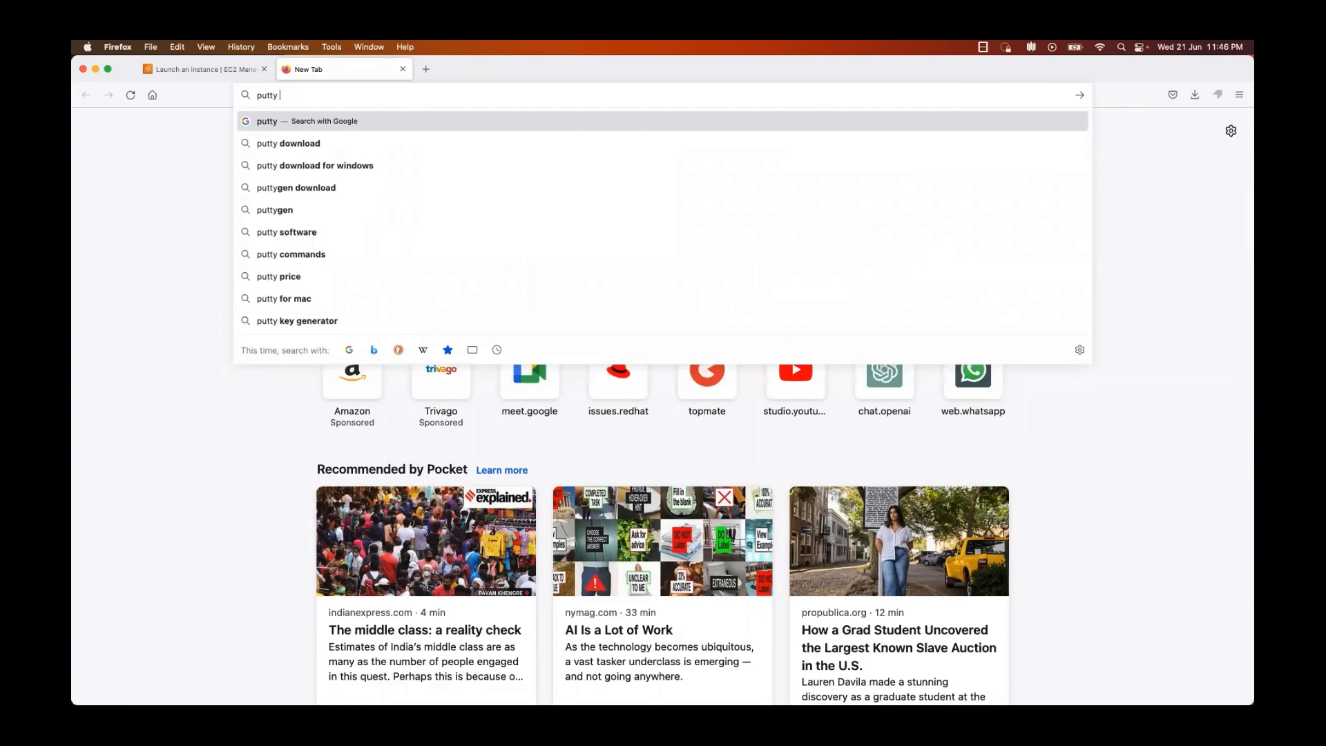
click(276, 144)
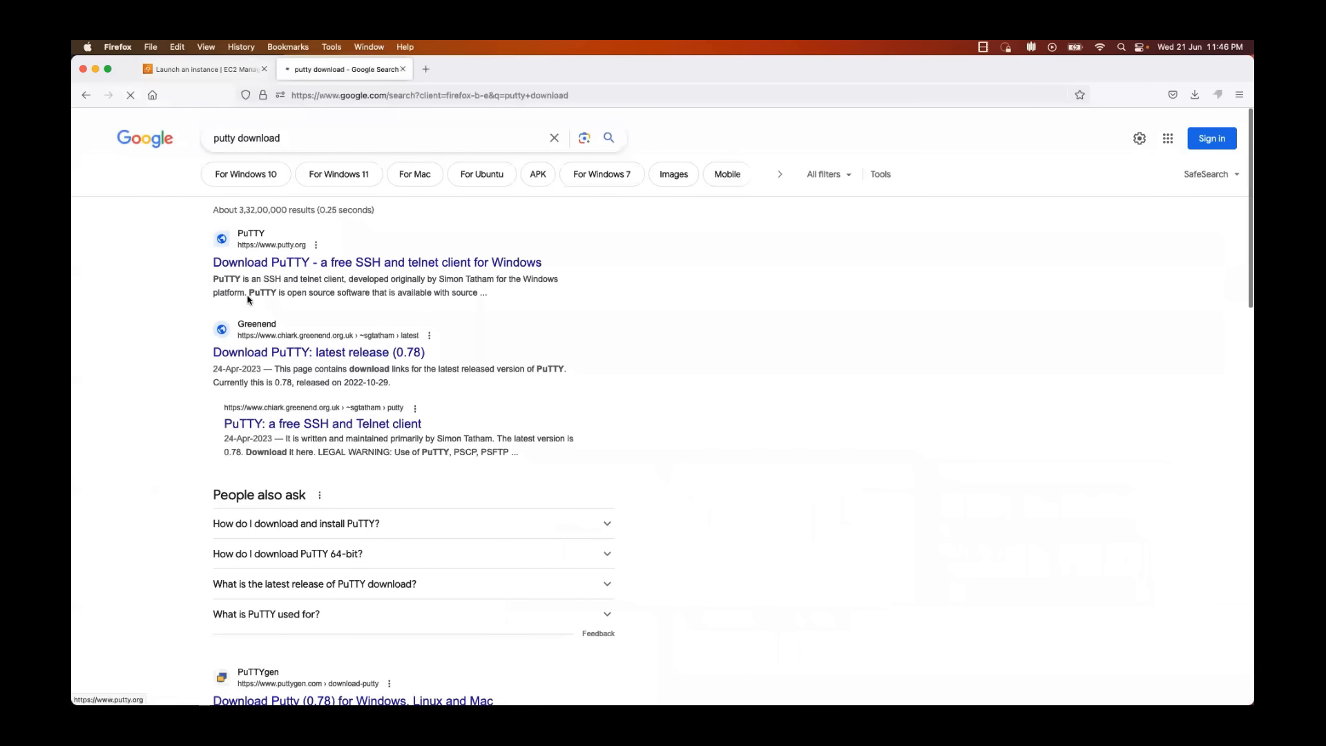
click(271, 262)
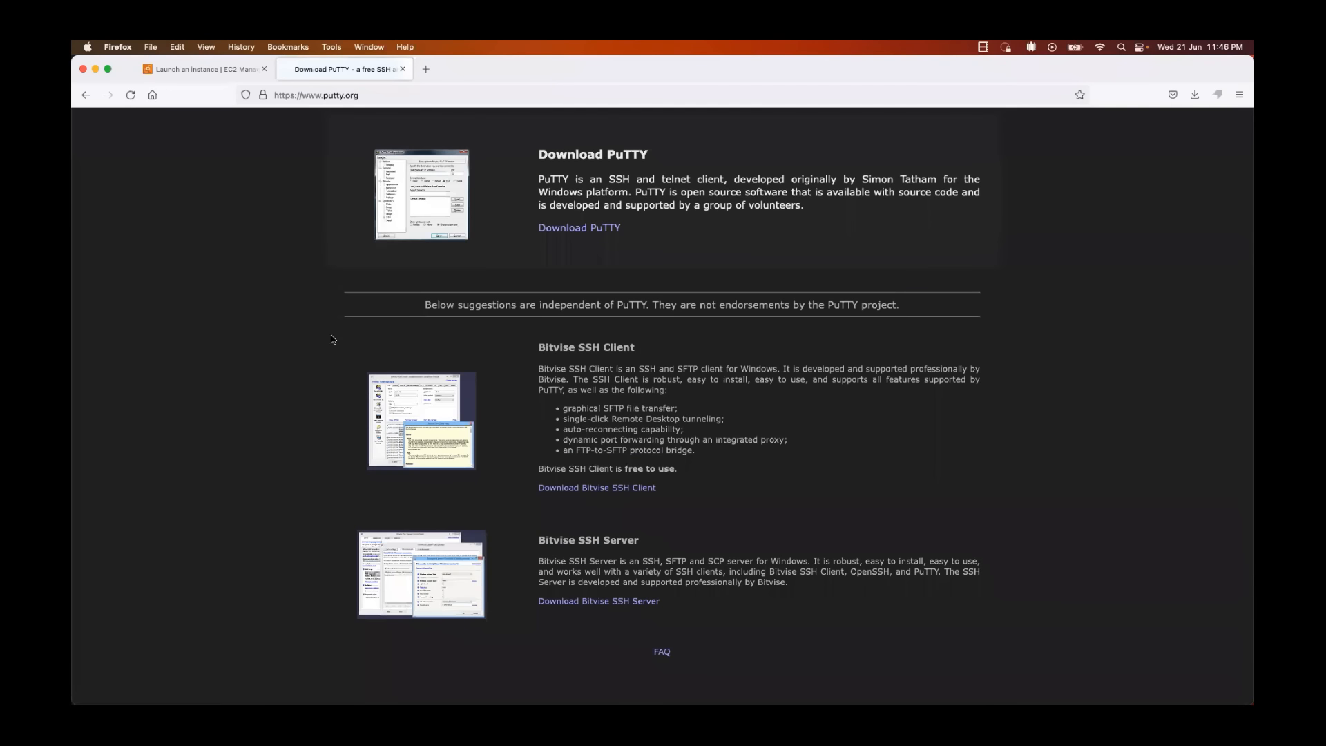
Step: Search for "mobaxterm download", view the MobaXterm download page with its editions, and close that page
click(413, 97)
text(moba)
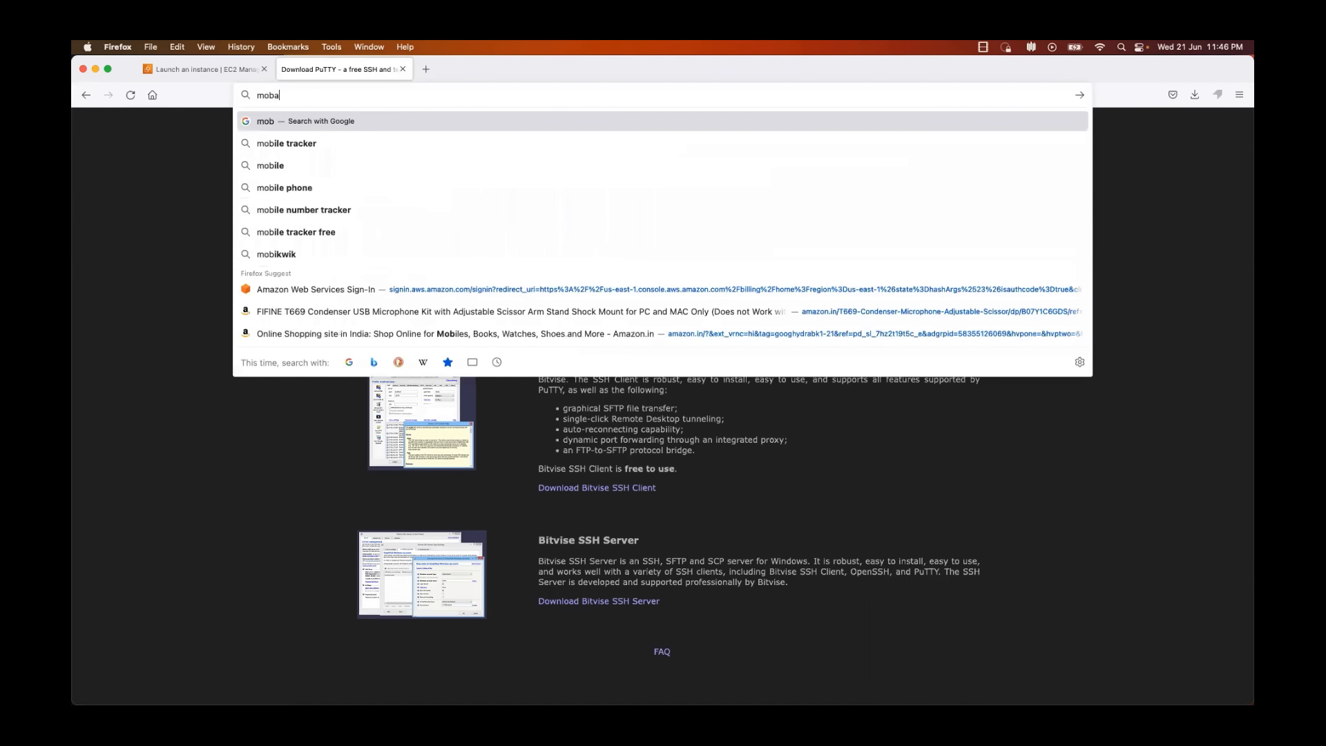
text(xterm)
key(Down)
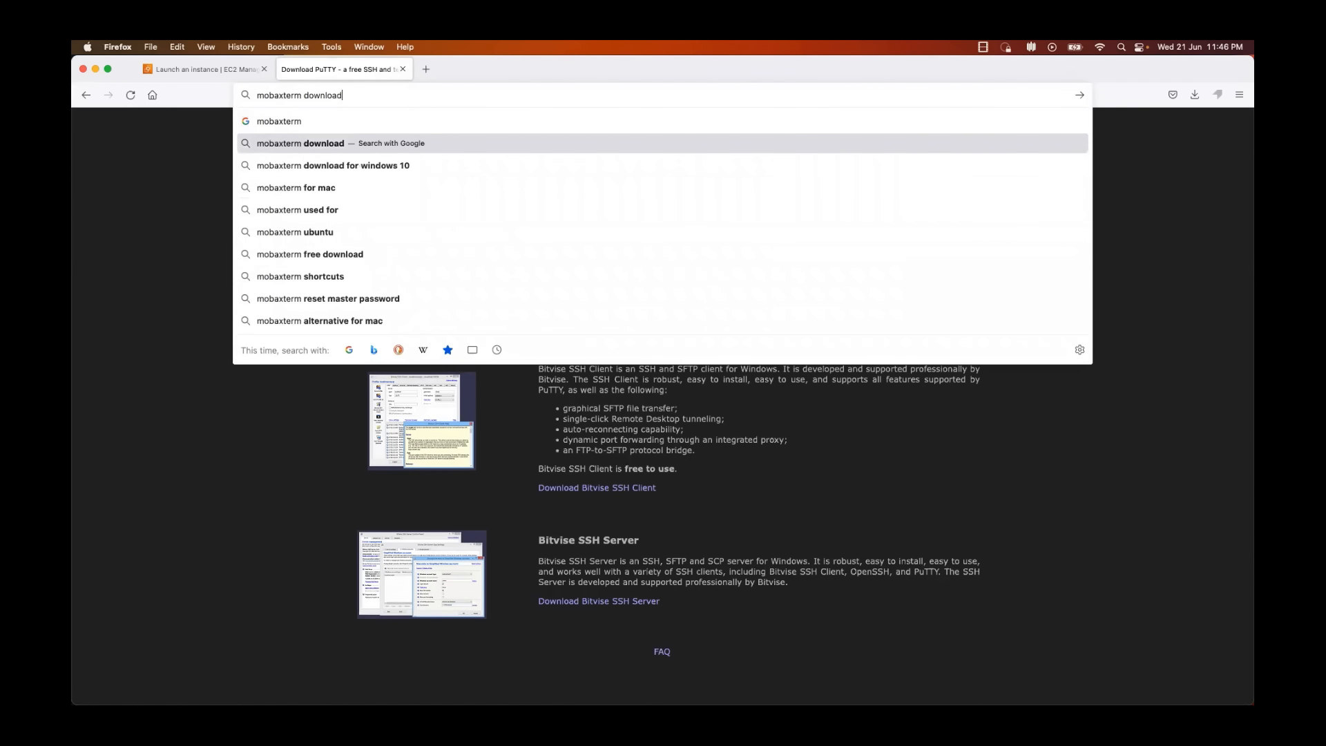
key(Return)
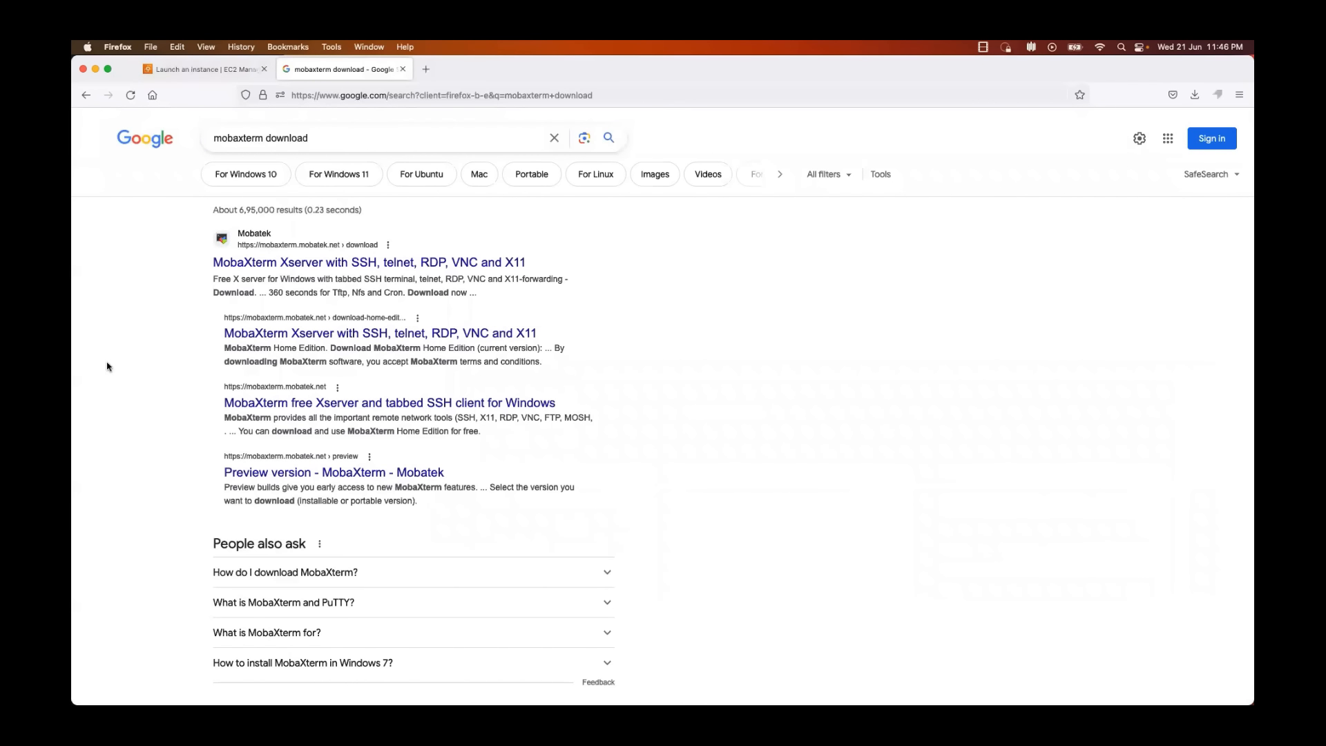
click(244, 264)
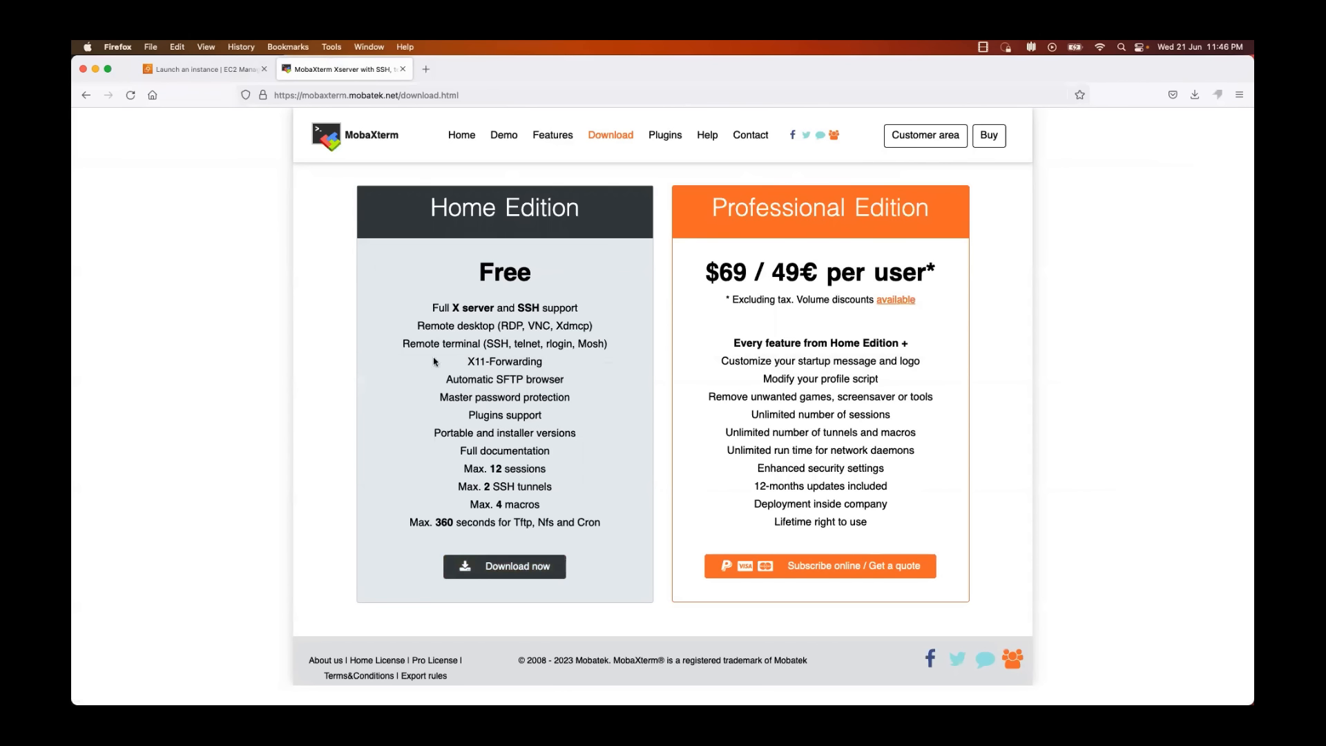
click(402, 69)
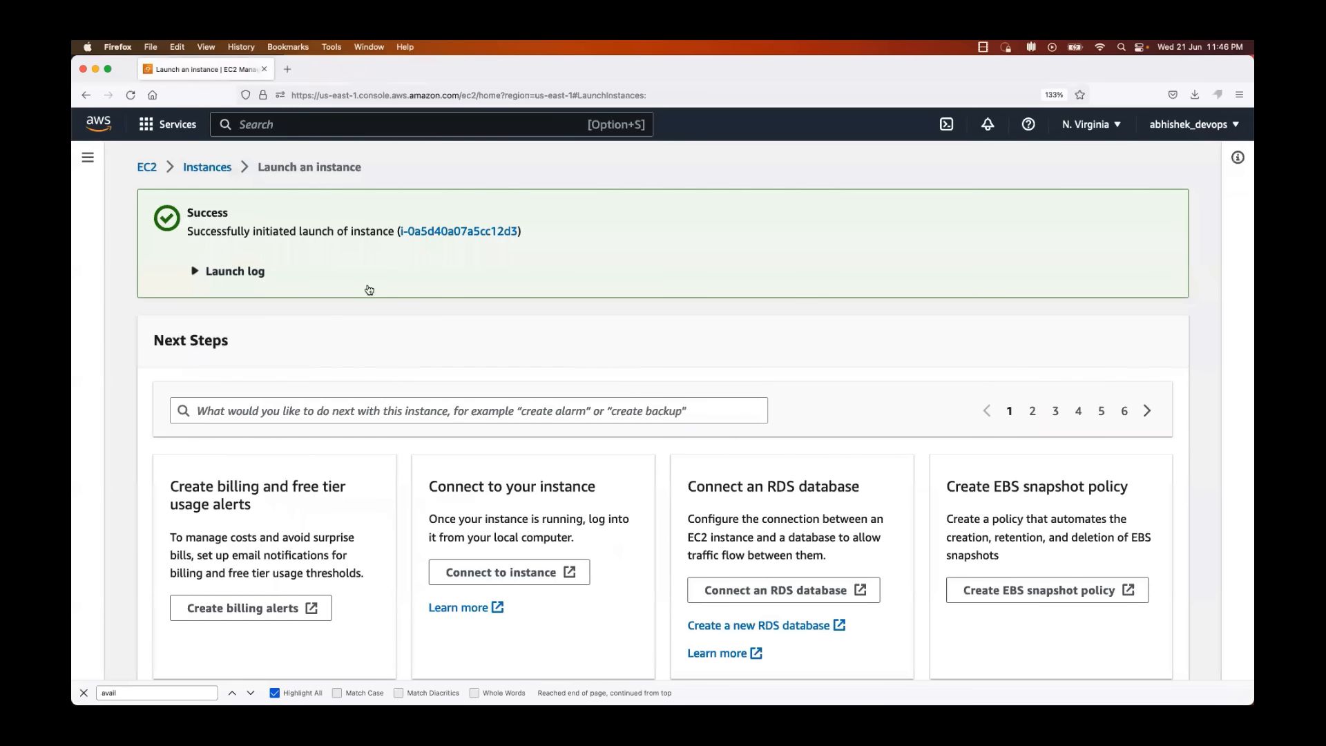
Step: Open the newly launched instance in the instances list, check its state and show the details of my-first-instance
click(433, 232)
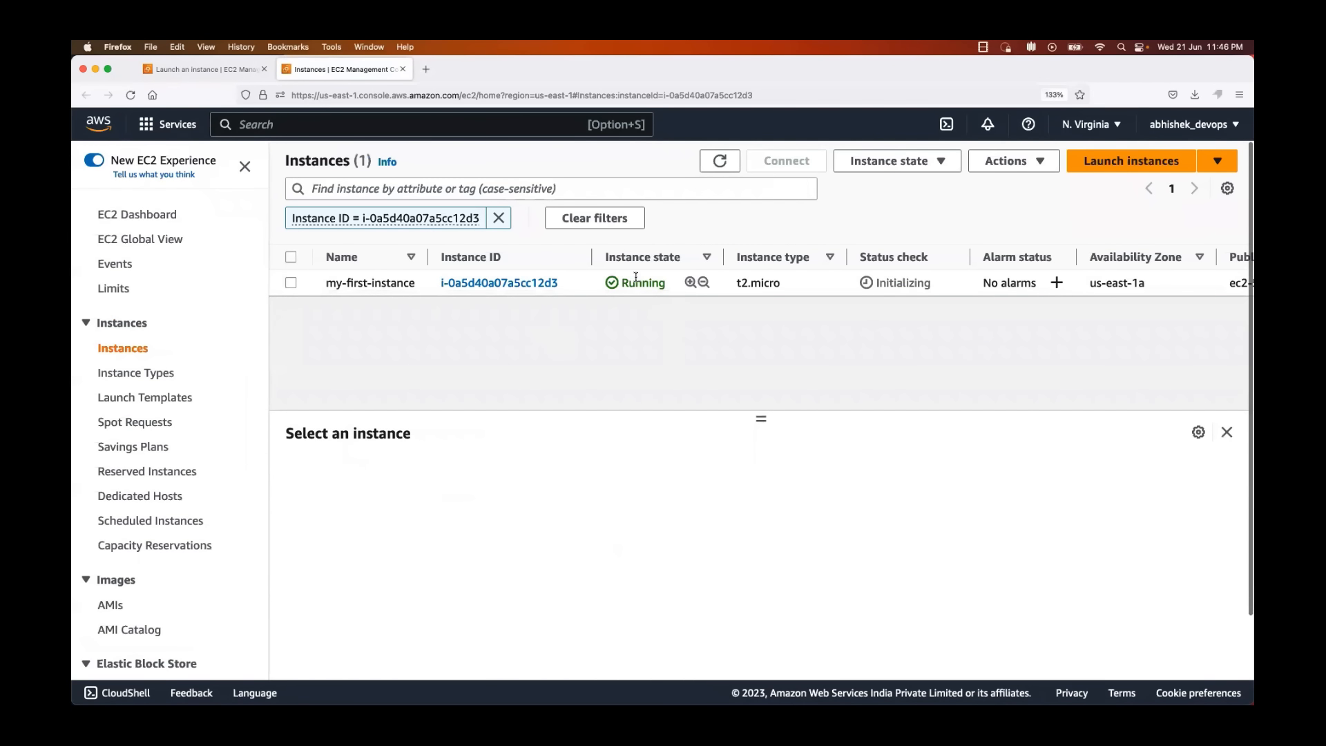
drag(622, 280, 661, 281)
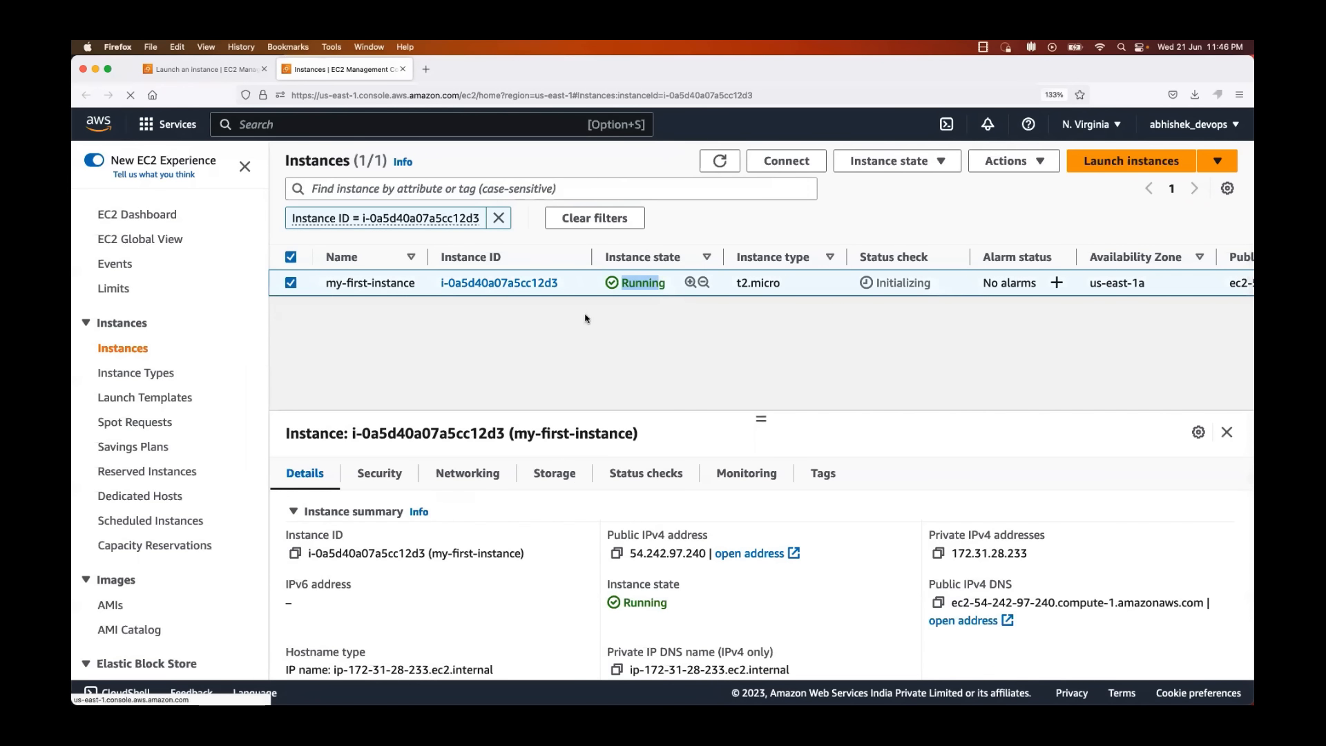
Step: Open the summary page of my-first-instance and copy its public IPv4 address
click(504, 281)
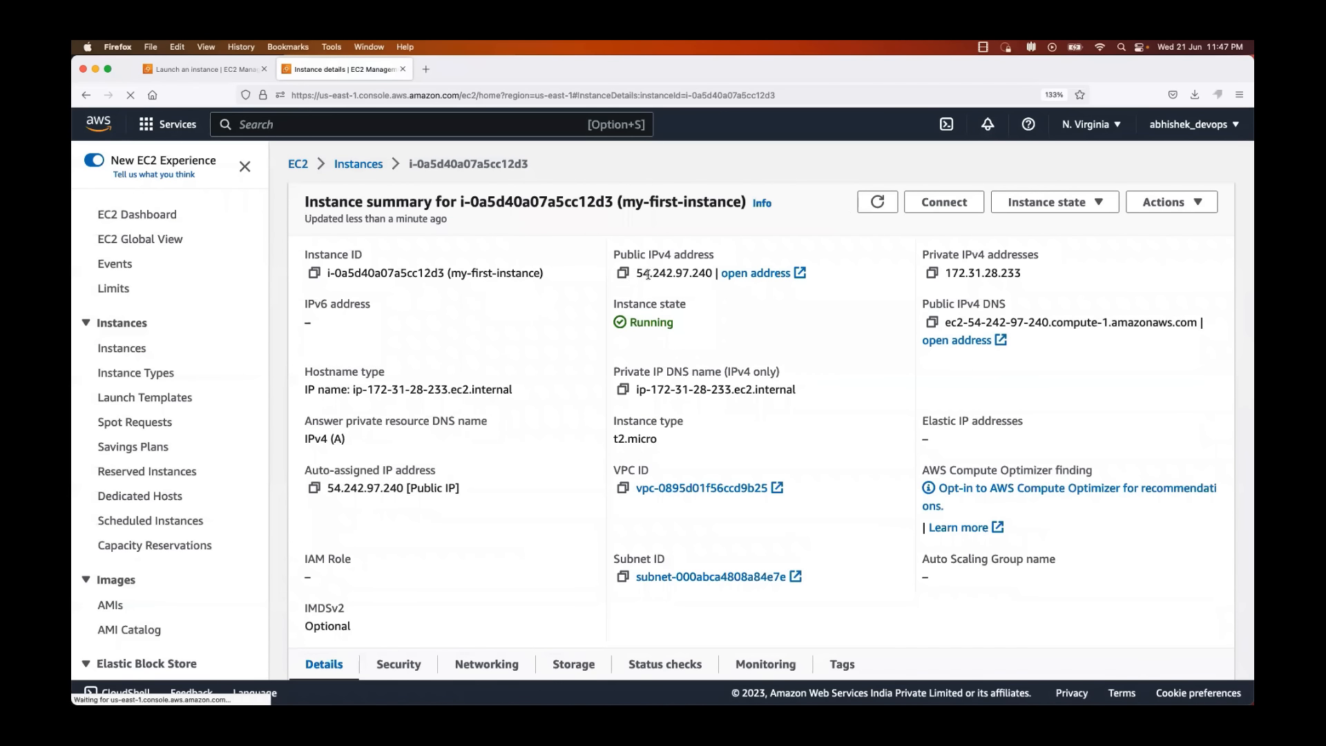
click(623, 273)
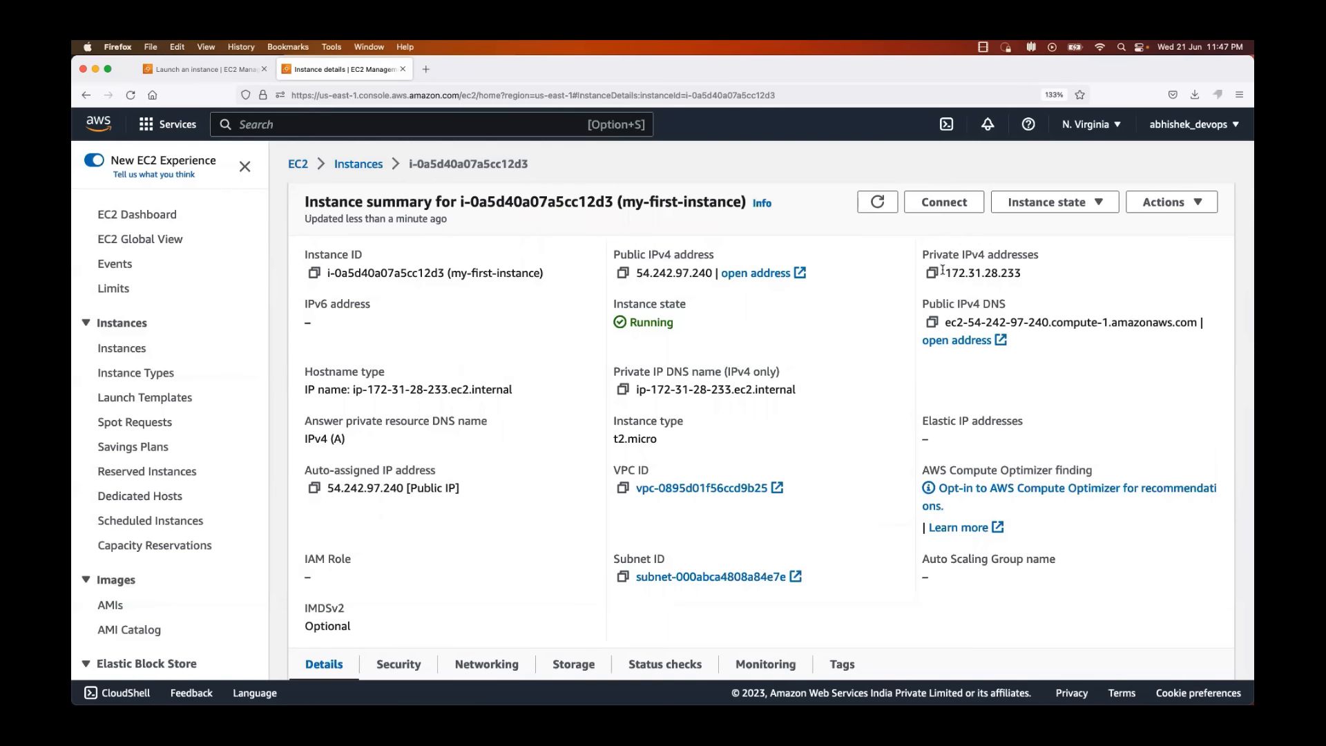
drag(943, 273, 1066, 274)
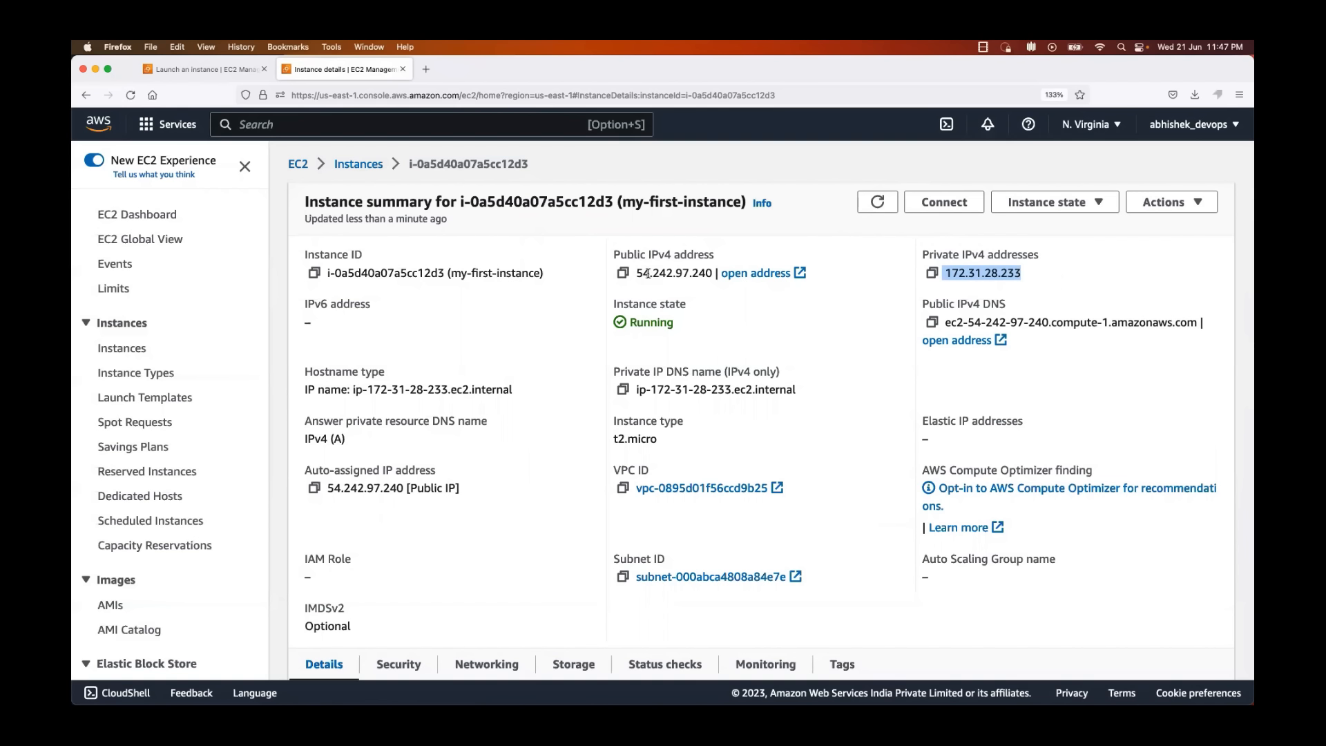
drag(639, 271, 713, 272)
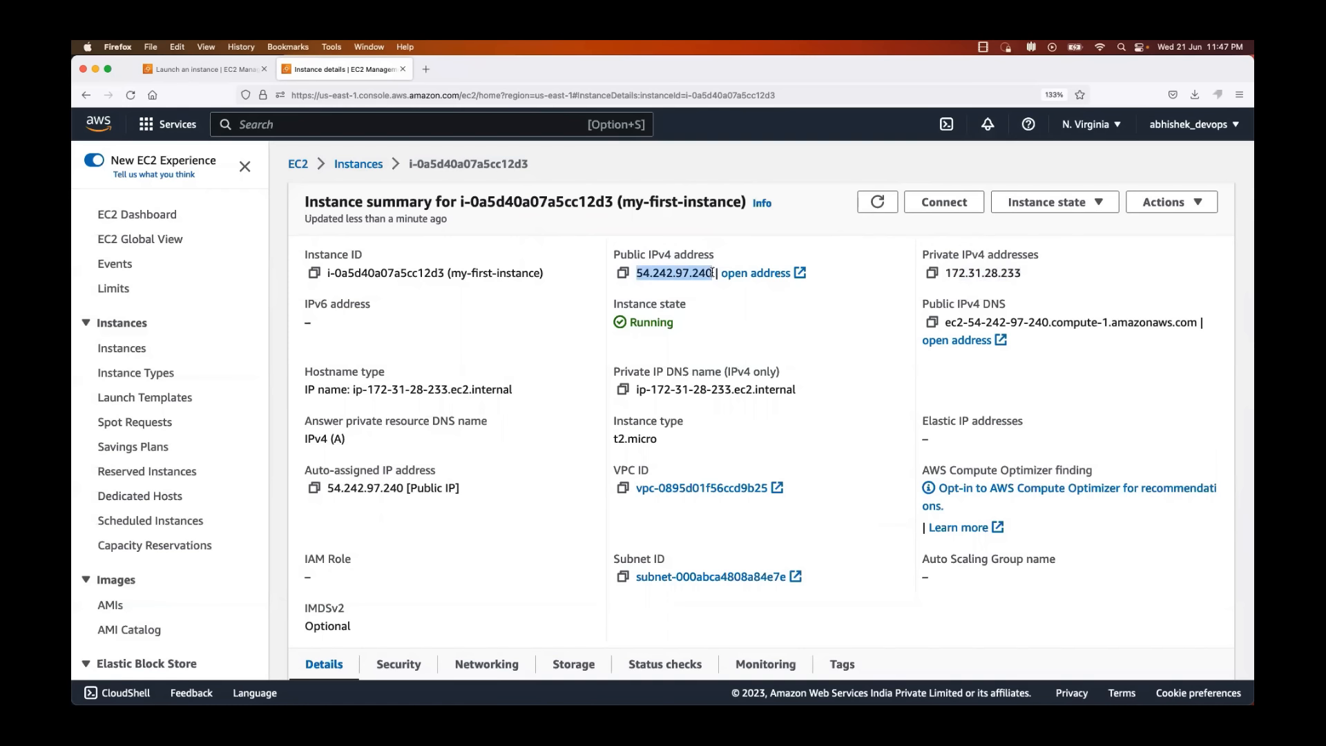
click(624, 275)
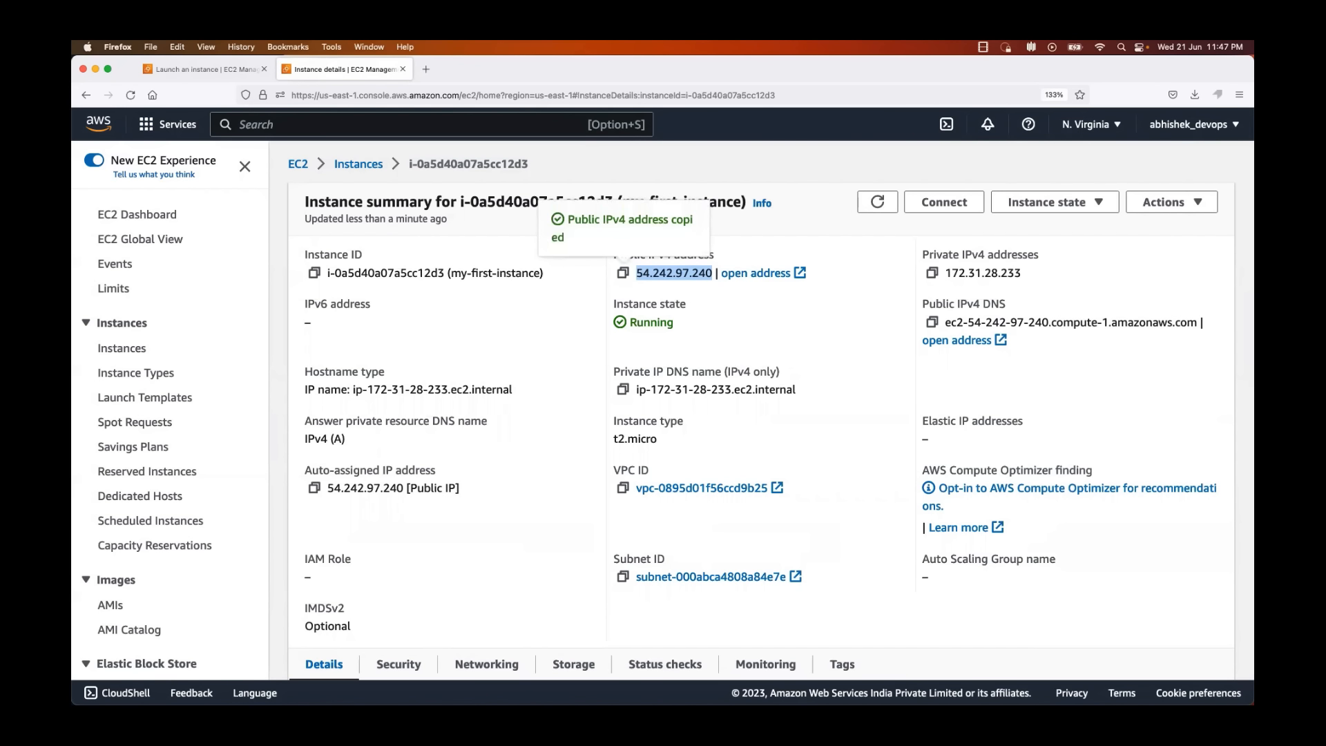
Step: Switch to Terminal, list the Downloads folder with ls -ltr to check for the aws_login.pem key file, and clear the screen
key(super+Tab)
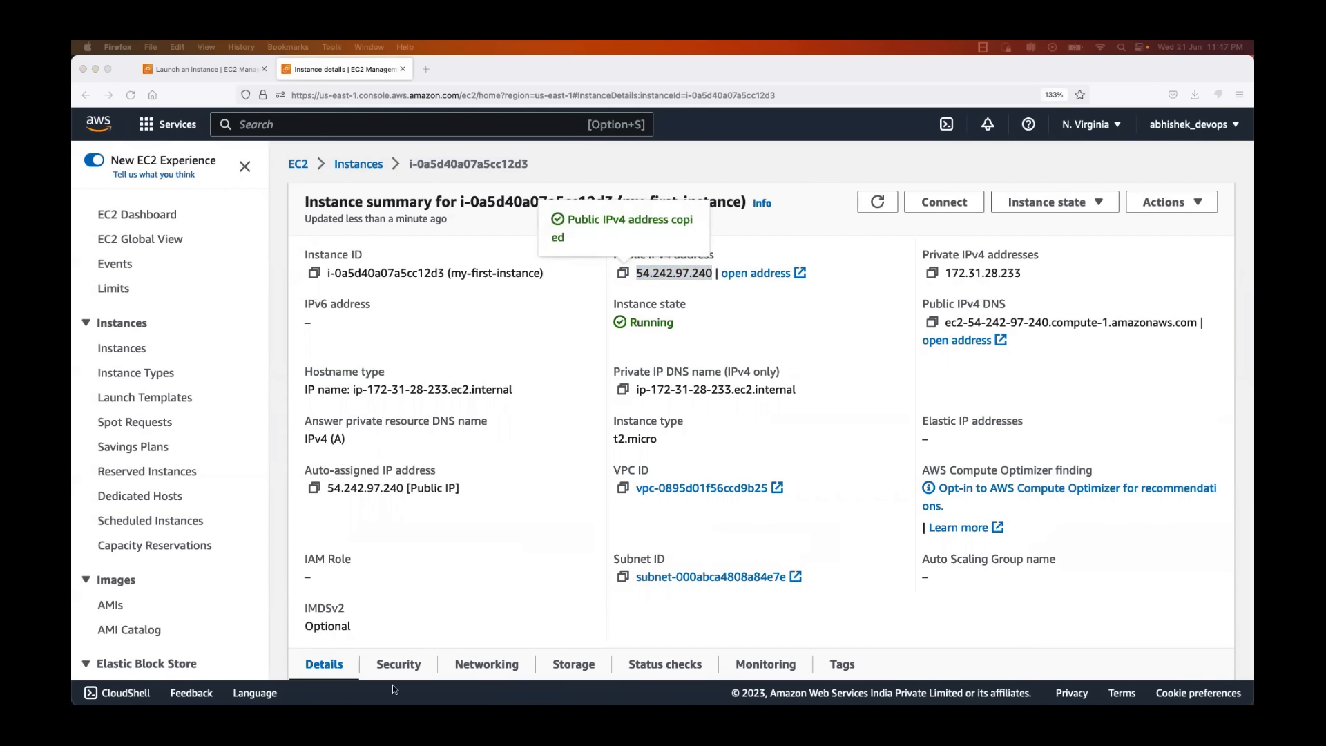
drag(387, 703, 334, 58)
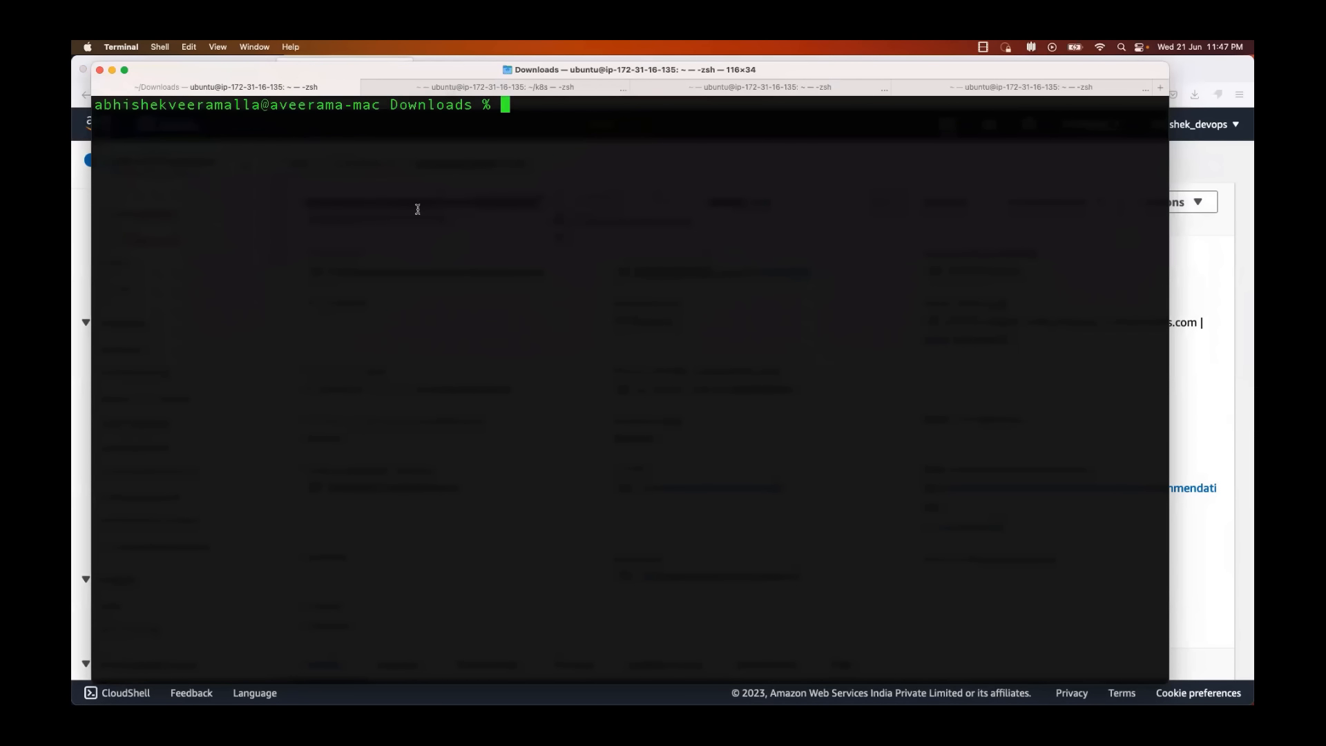
text(clear)
key(BackSpace)
key(BackSpace)
key(BackSpace)
key(BackSpace)
text(clear)
key(Return)
text(clear)
key(Return)
text(ls -ltr)
key(Return)
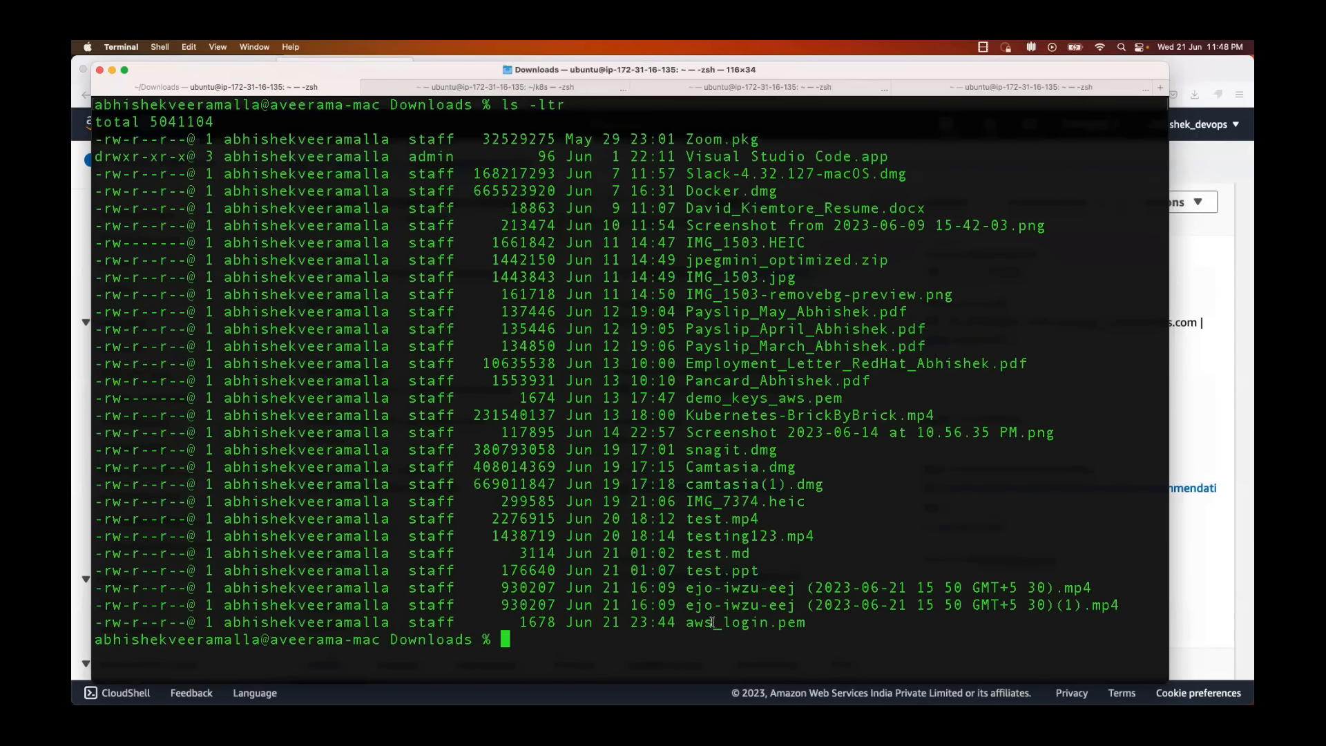
text(clear)
key(Return)
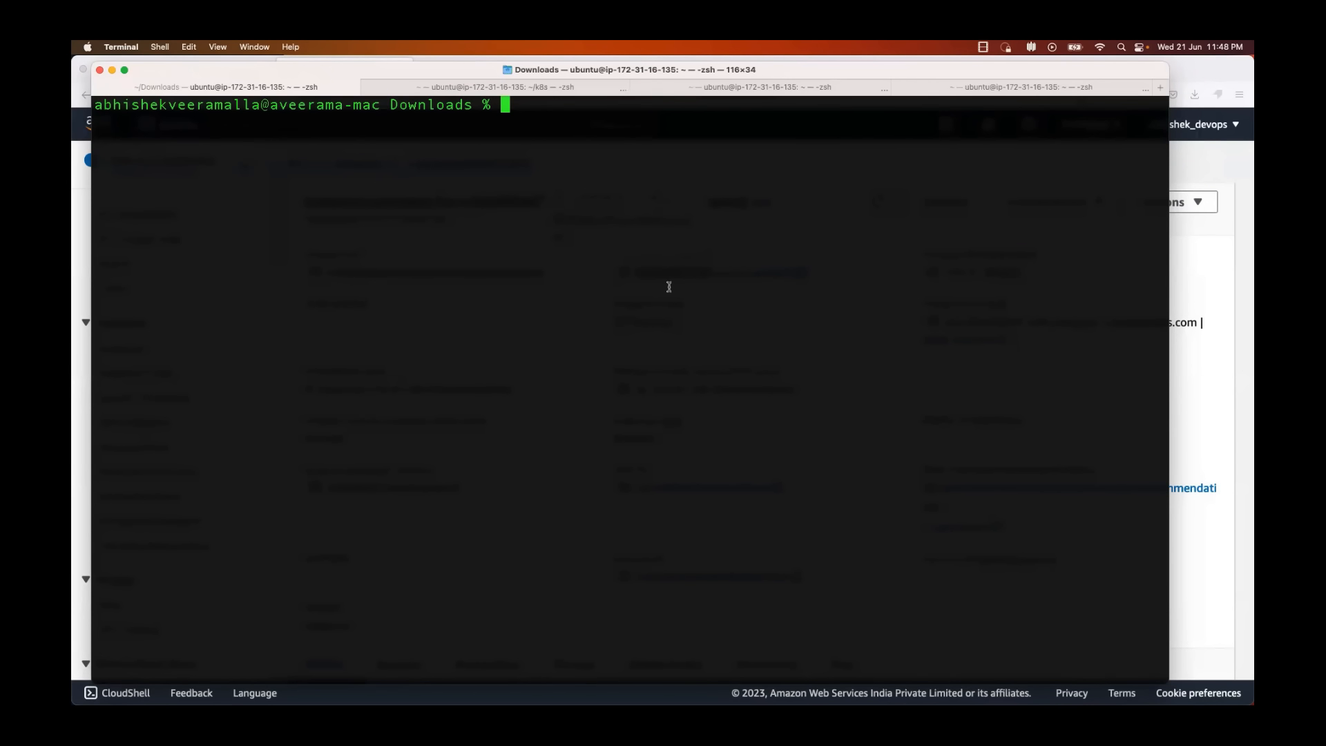
double_click(437, 105)
click(437, 103)
text(ssh -i aws)
key(Tab)
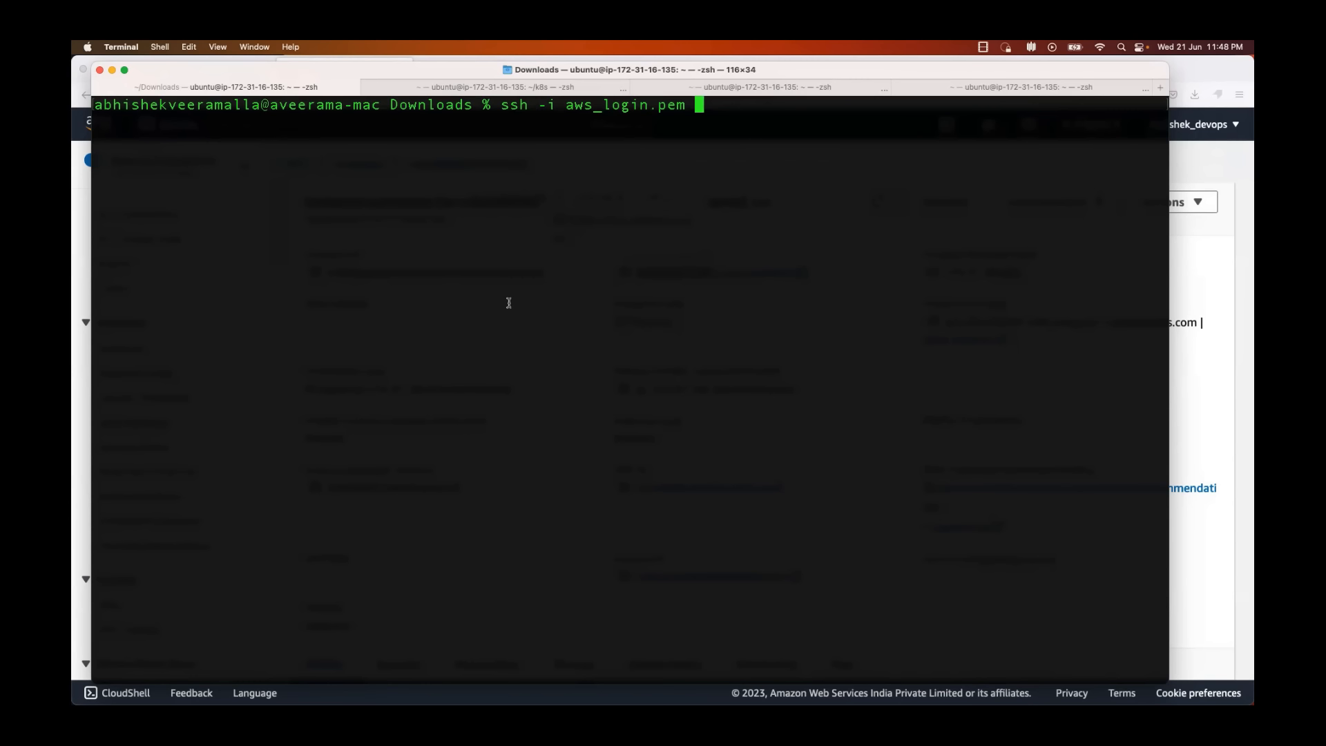
text(ubuntu@)
key(super+Tab)
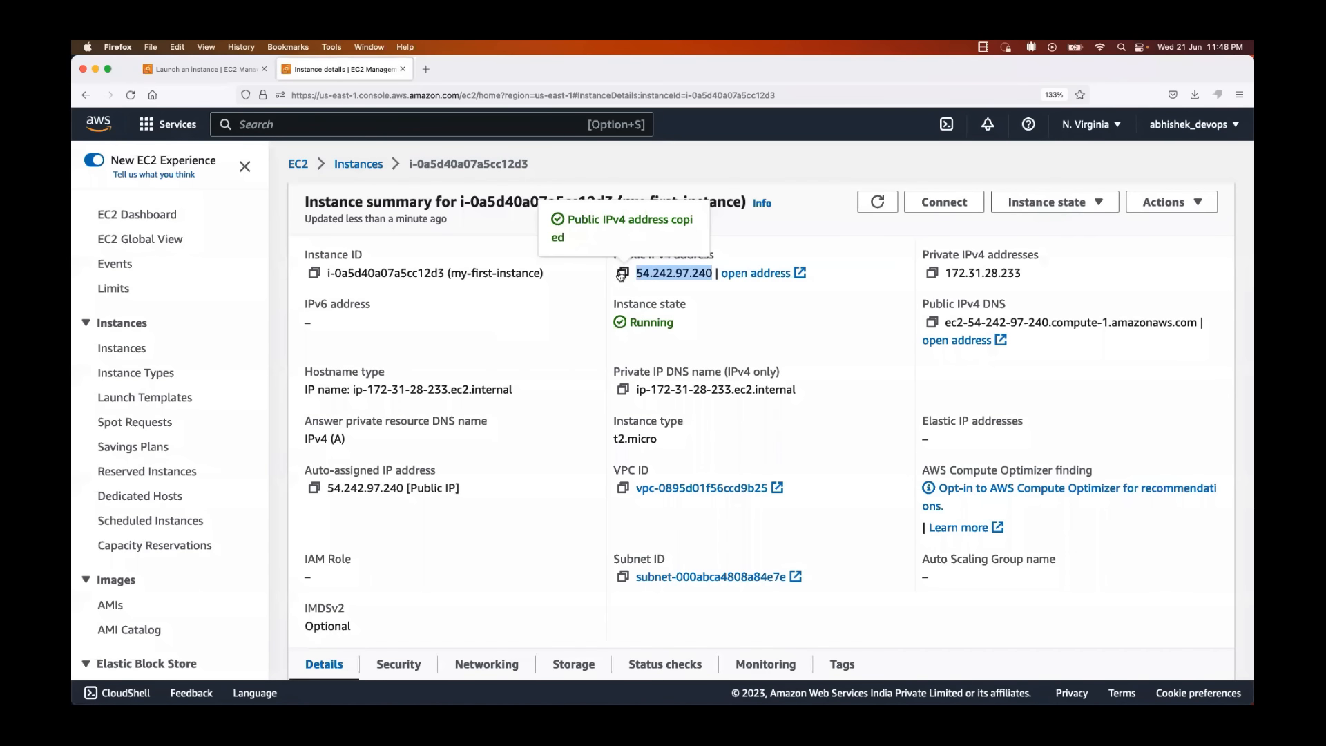
key(super+Tab)
key(super+v)
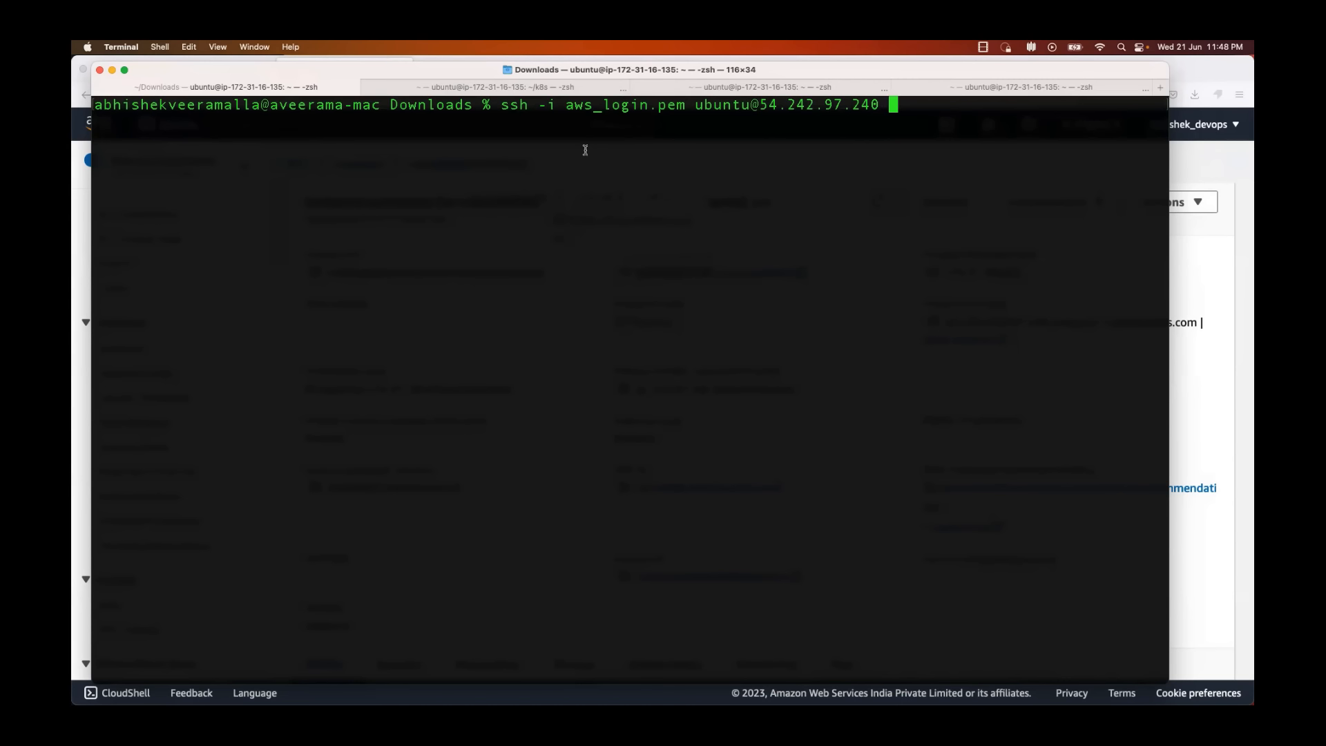
key(Return)
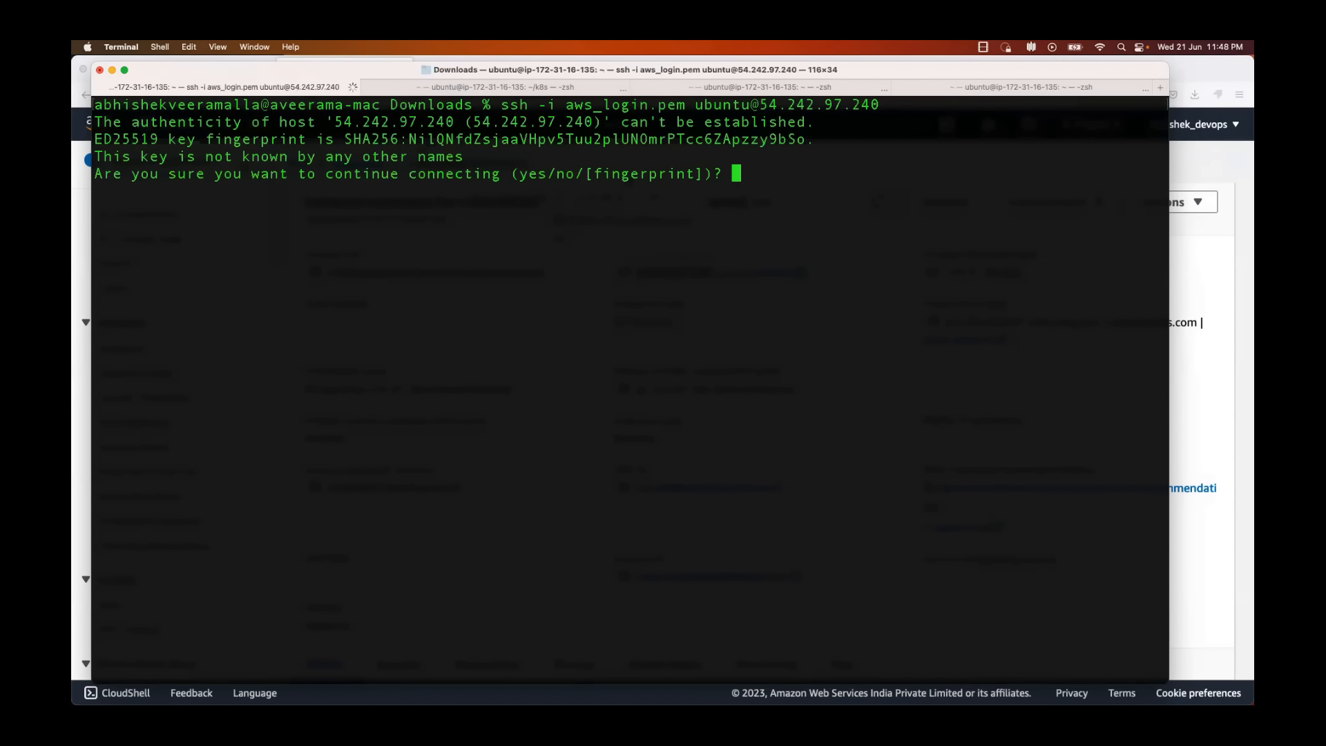
text(yes)
key(Return)
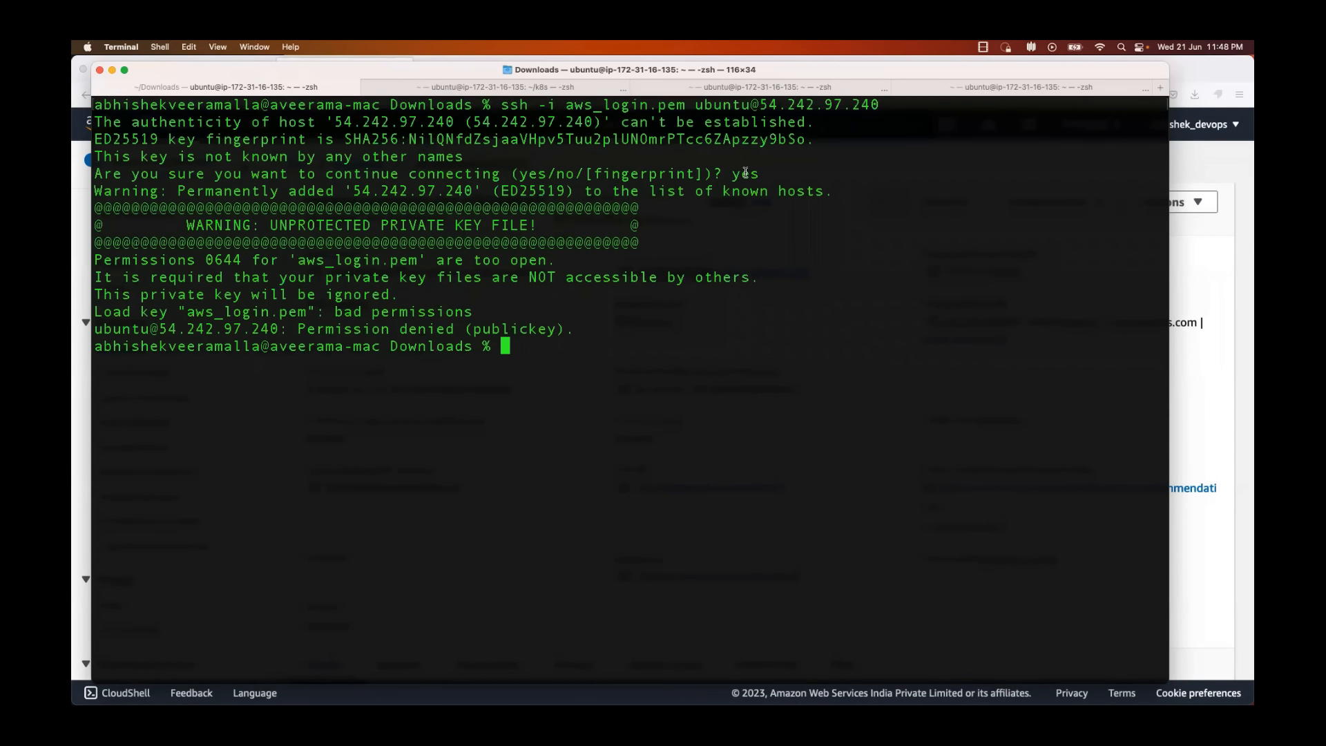
Step: Examine the SSH output about the permissions of the aws_login.pem key file
double_click(745, 173)
drag(576, 329, 286, 259)
click(294, 258)
double_click(327, 258)
drag(446, 259, 524, 258)
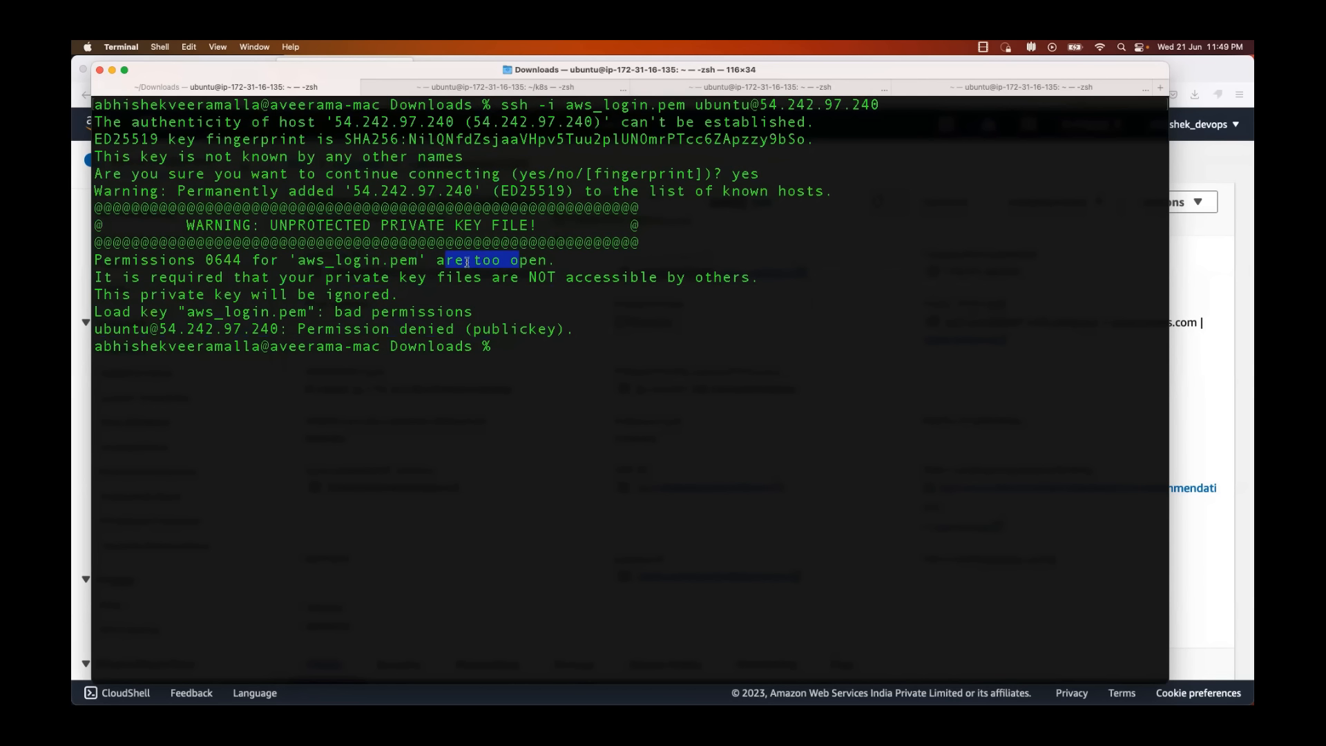
drag(438, 261, 547, 261)
click(582, 373)
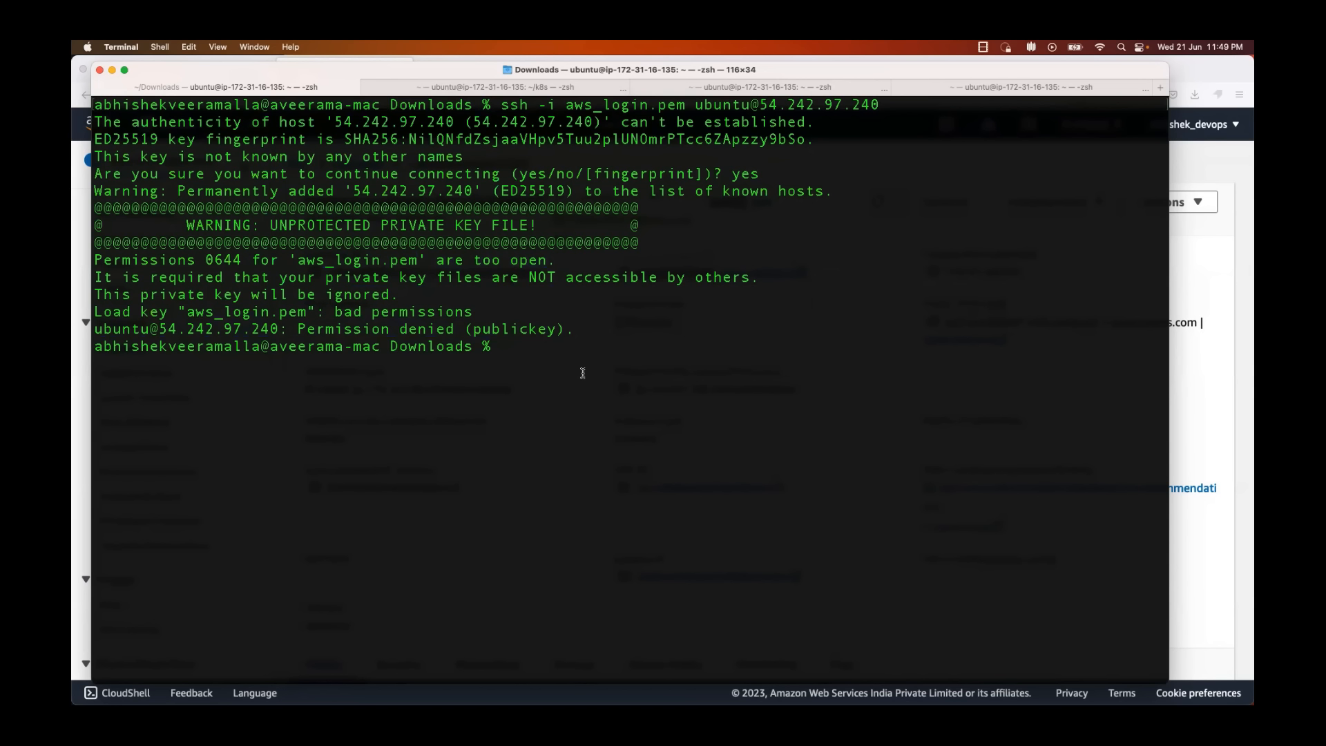
Step: Restrict the private key file's permissions with chmod 600 aws_login.pem
text(chmod 600)
drag(566, 346, 557, 346)
double_click(559, 345)
click(597, 346)
double_click(310, 261)
drag(310, 261, 604, 345)
key(Return)
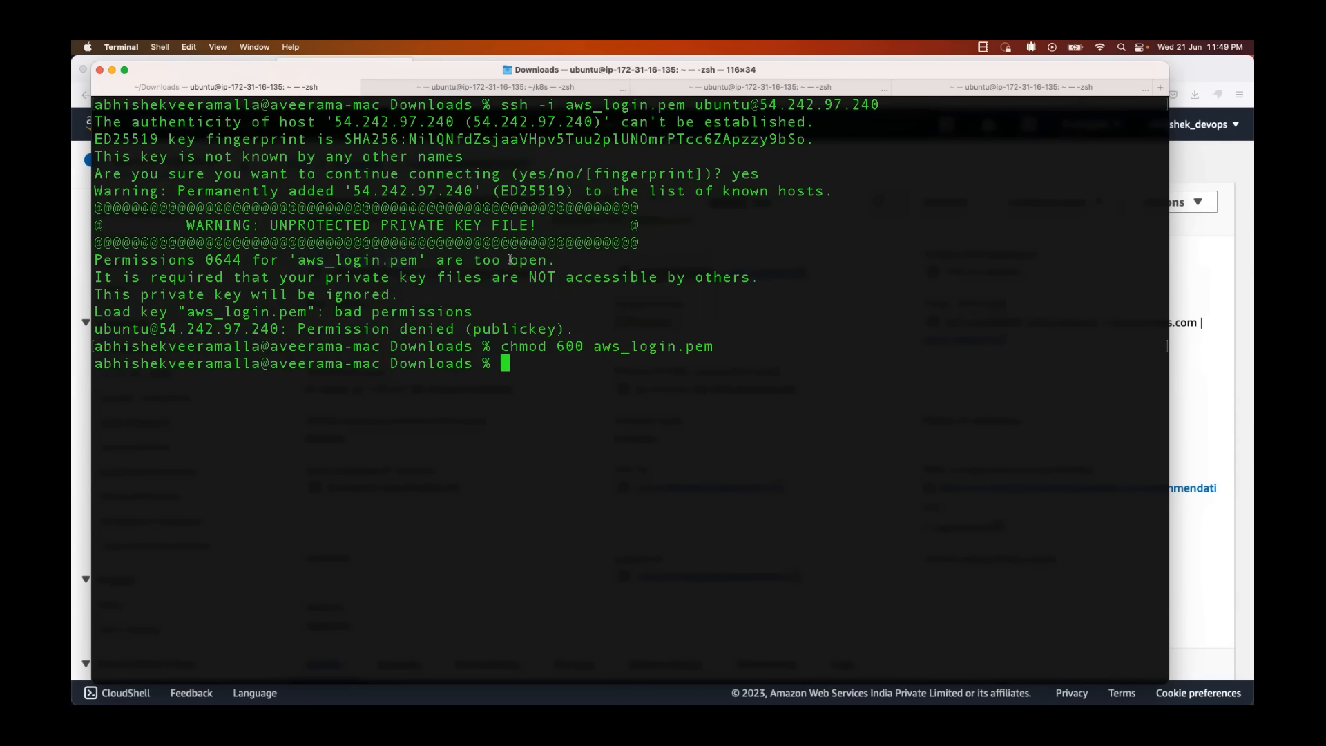
Step: Rerun the previous ssh command to log in to the instance, and clear the screen
key(Up)
key(Up)
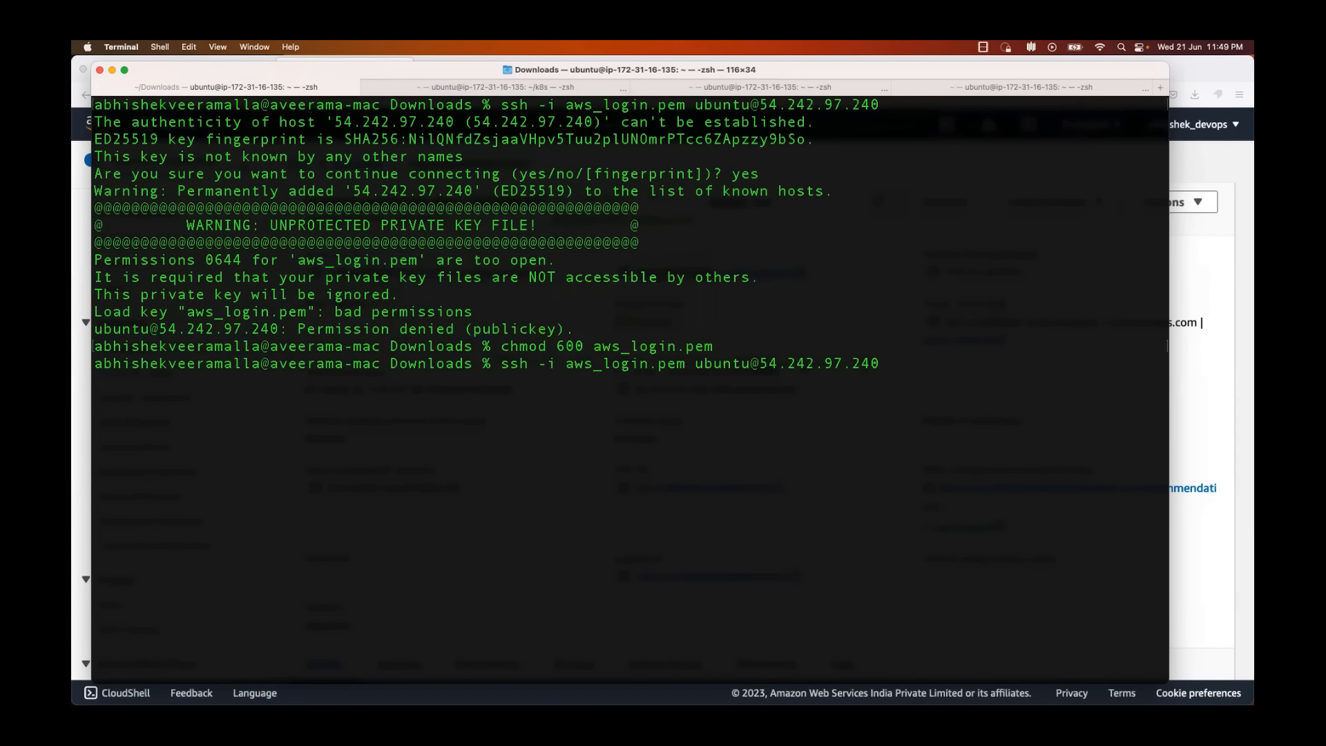
key(Return)
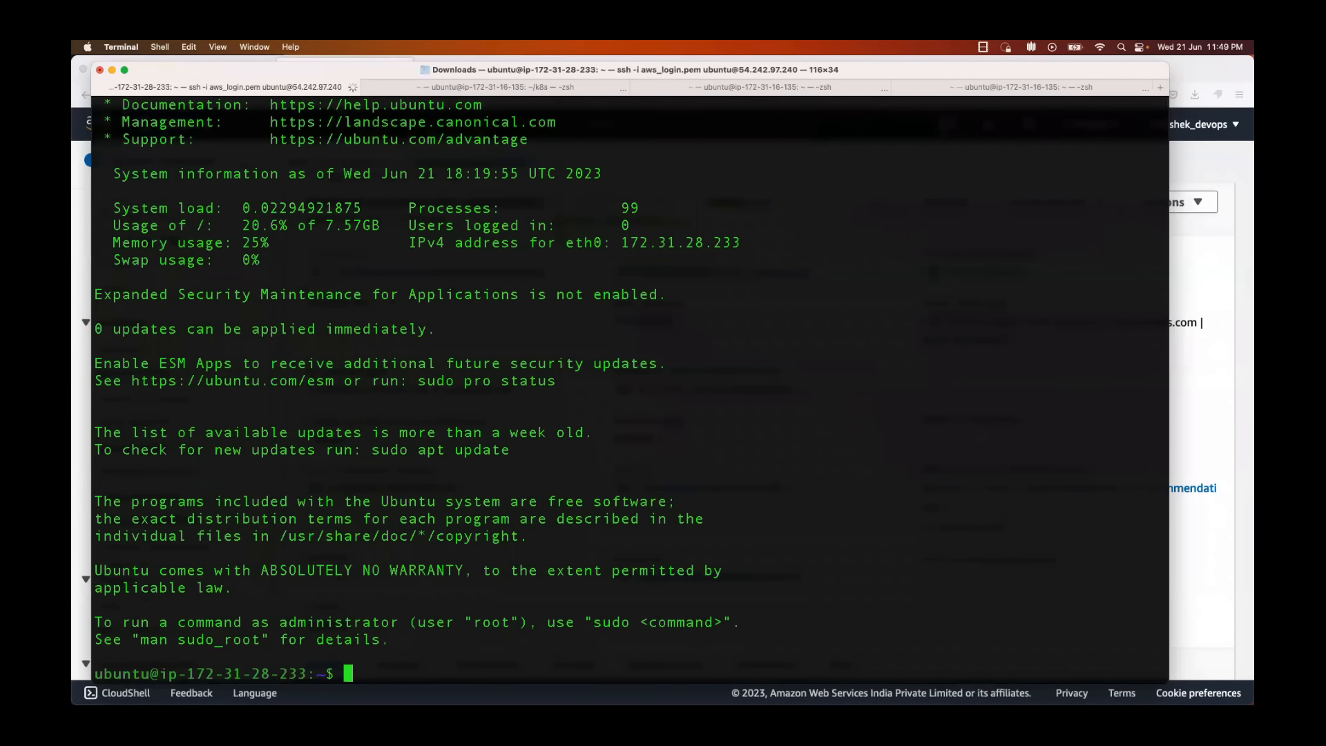
text(clear)
key(Return)
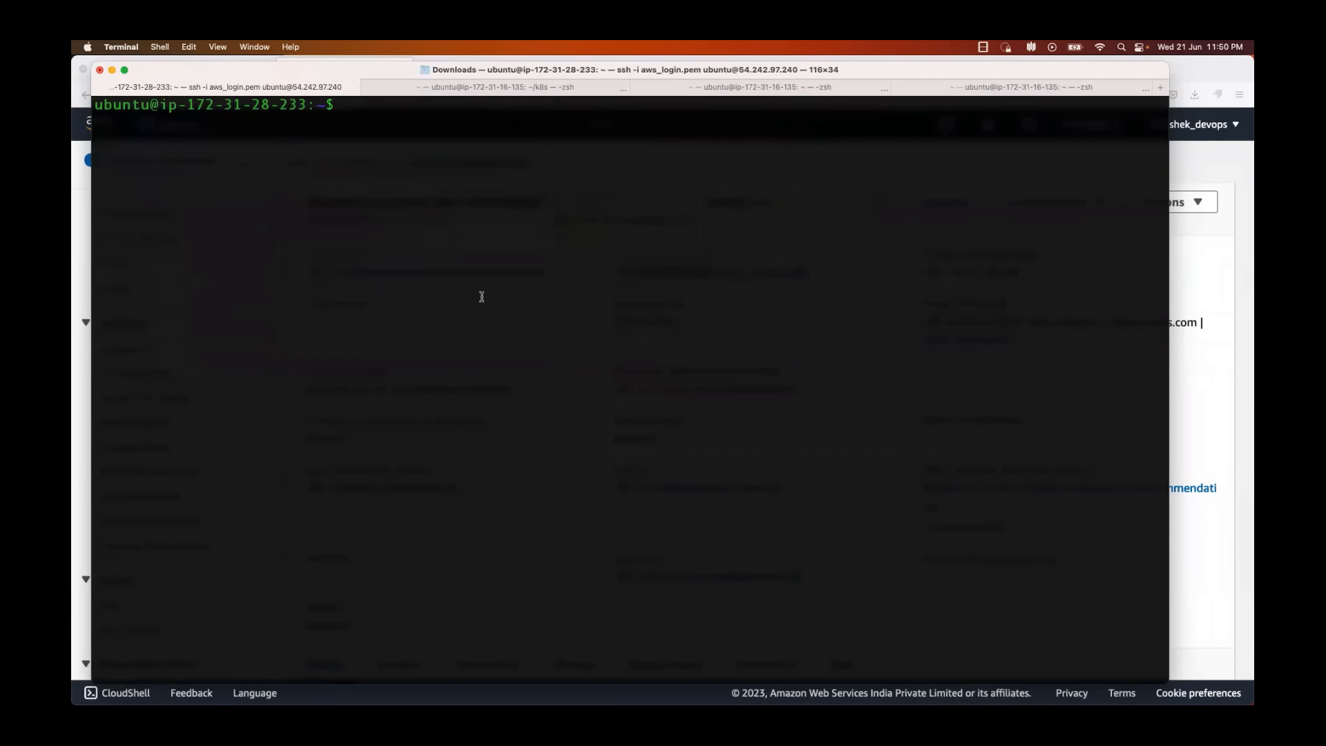
Step: Check which user is logged in on the instance with whoami
text(whoami)
key(Return)
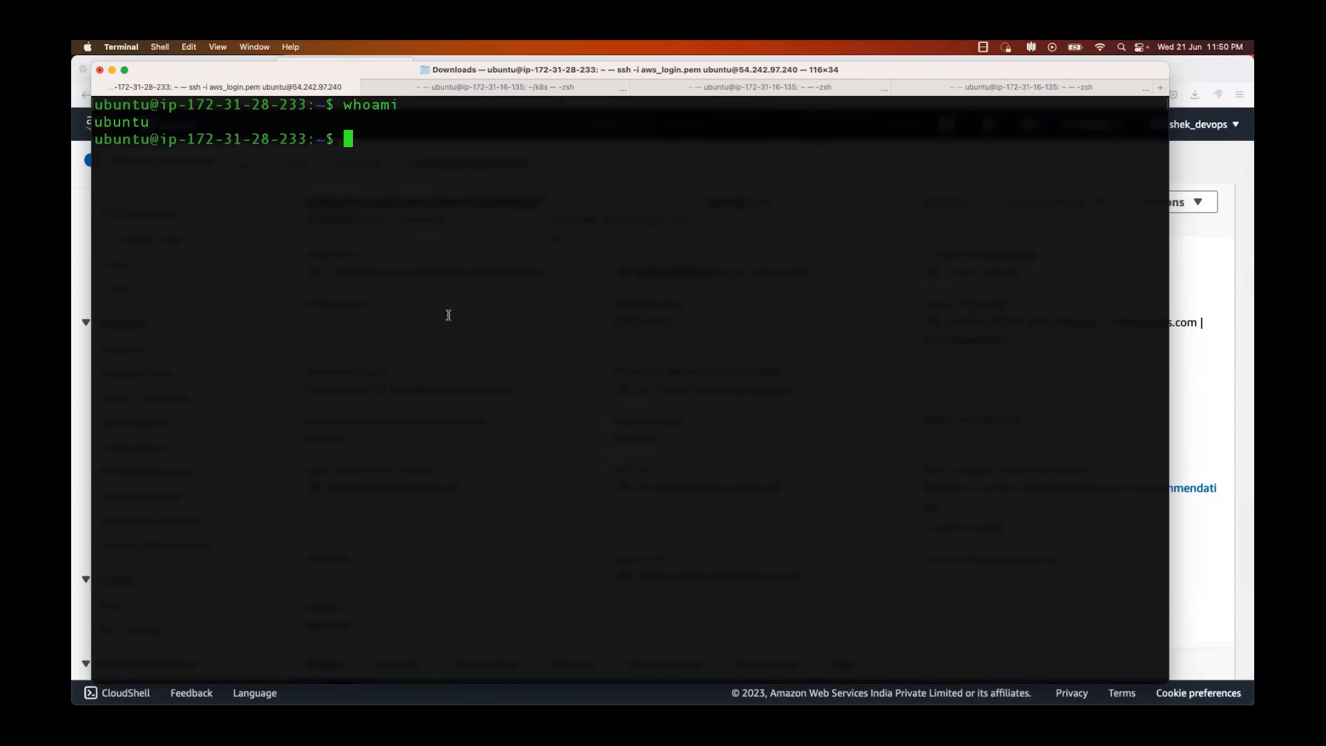
double_click(139, 121)
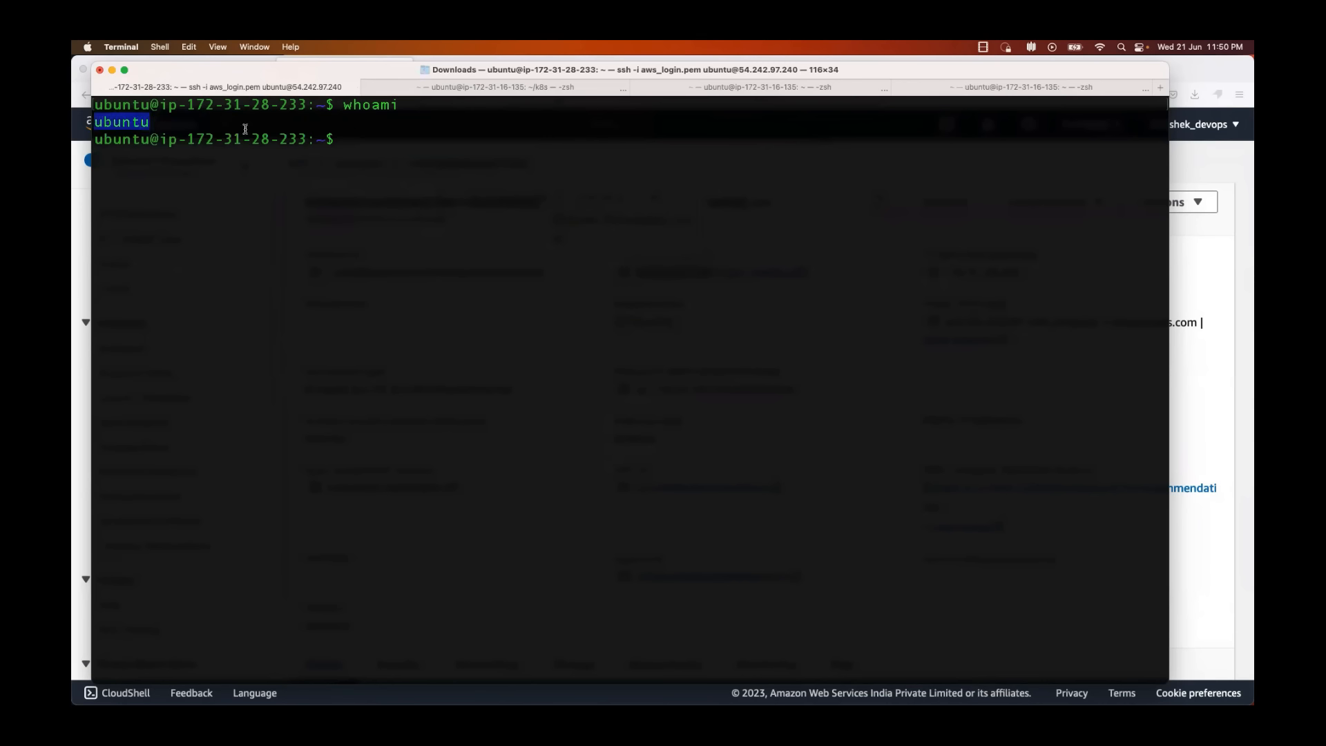
Step: Compare the IP in the shell prompt with the instance's private IPv4 address in the AWS console, and clear the terminal
drag(184, 105, 304, 105)
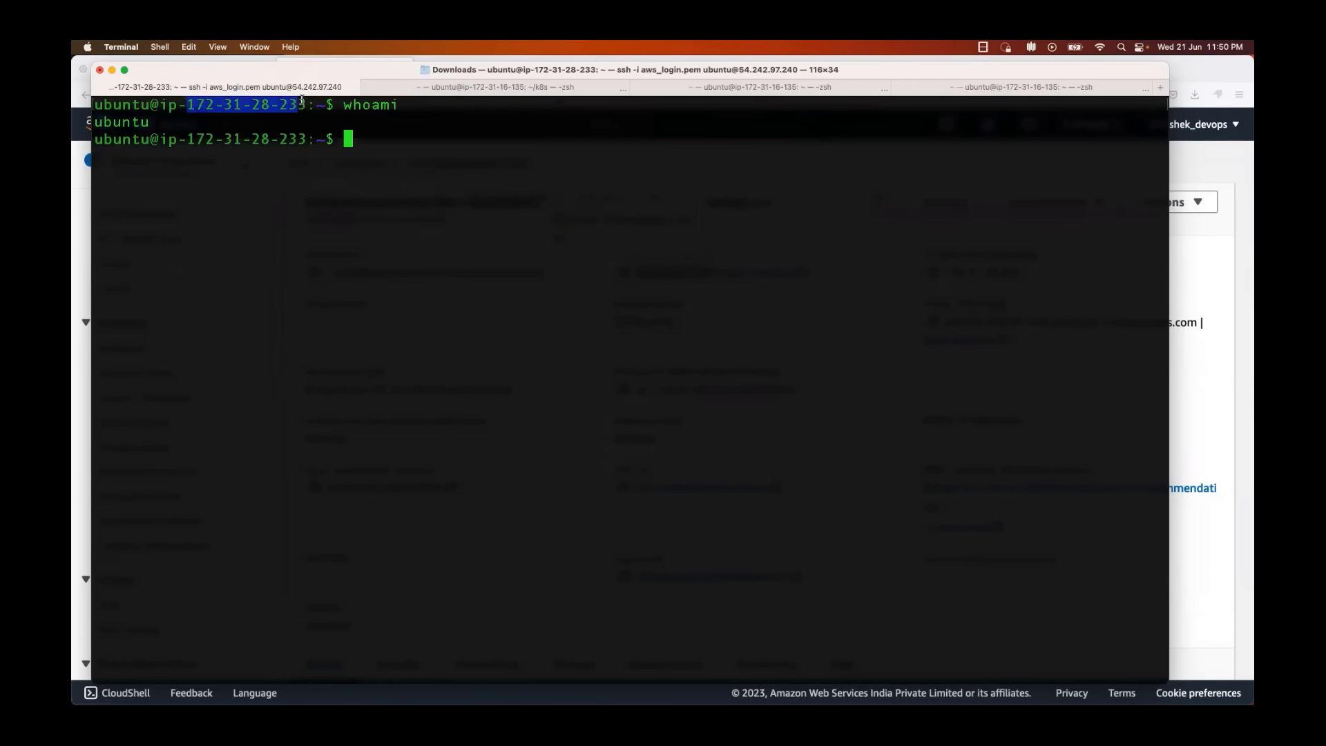
key(super+Tab)
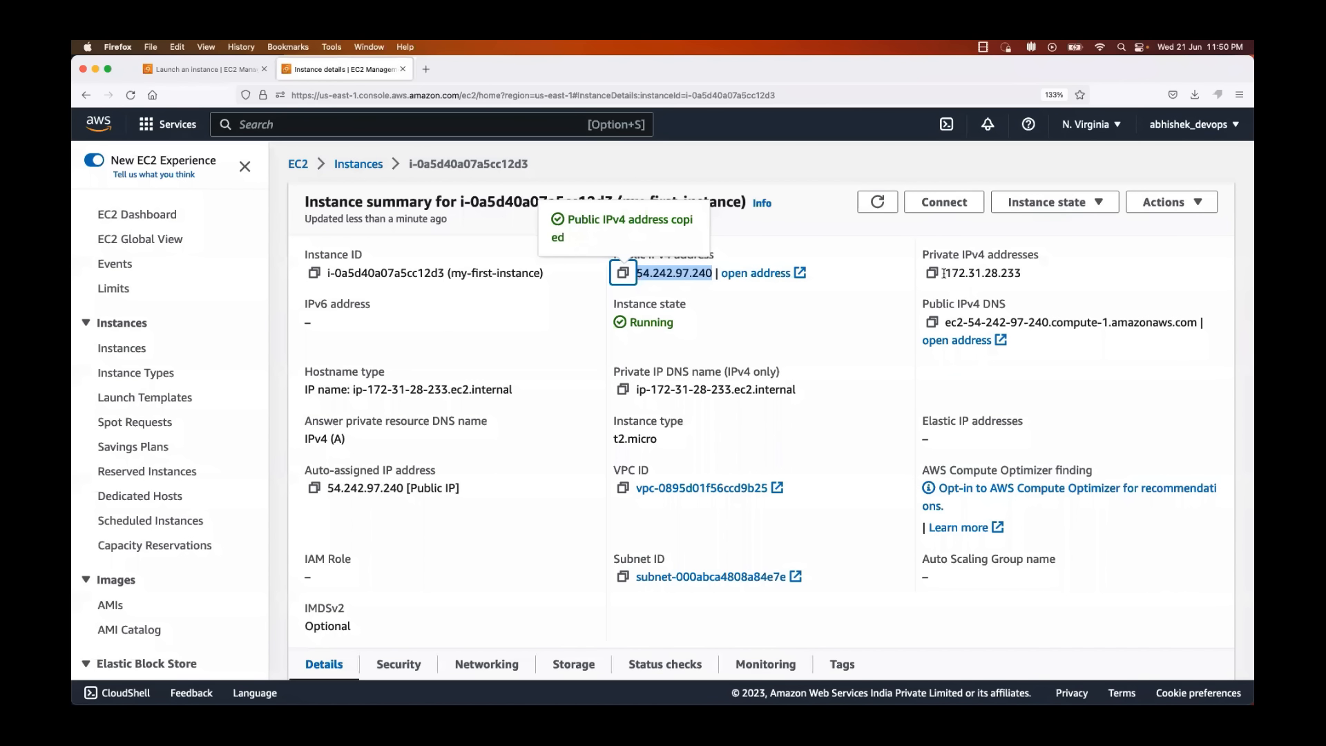
drag(944, 274, 1054, 277)
key(super+Tab)
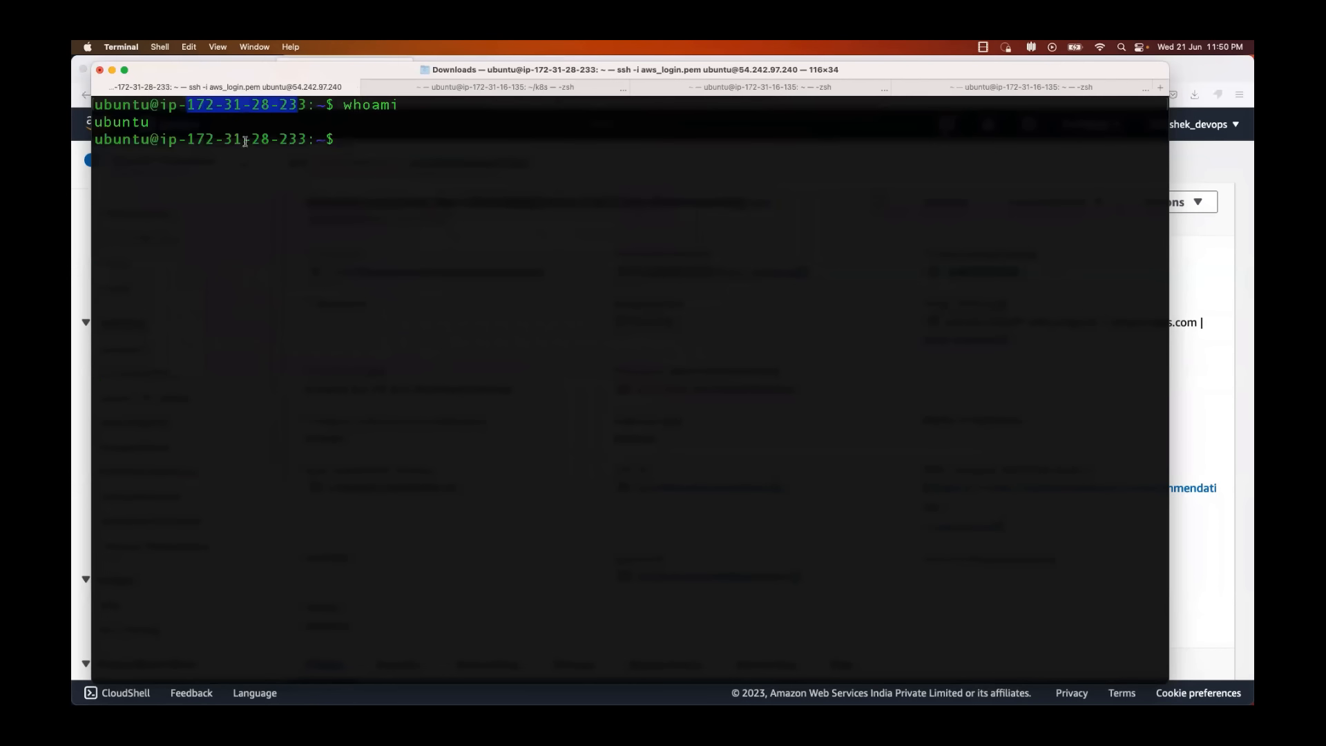
double_click(251, 104)
key(super+Tab)
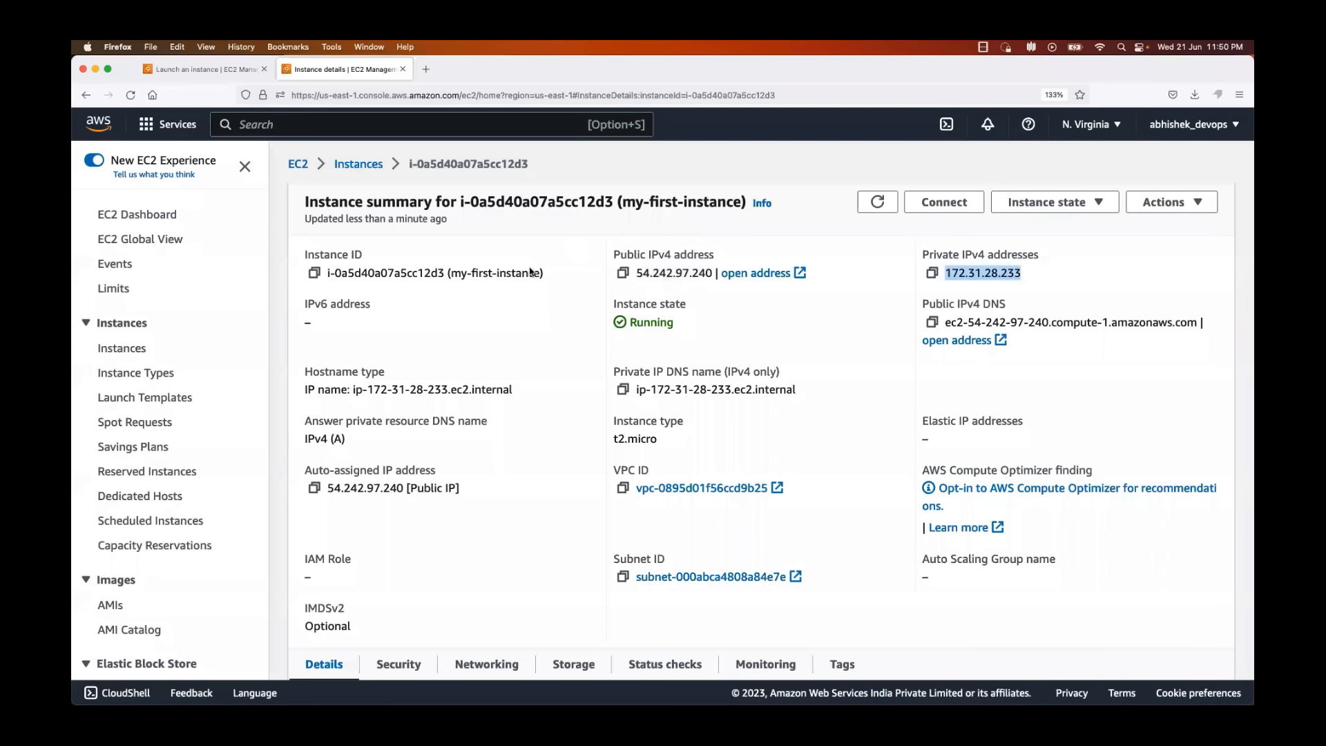
key(super+Tab)
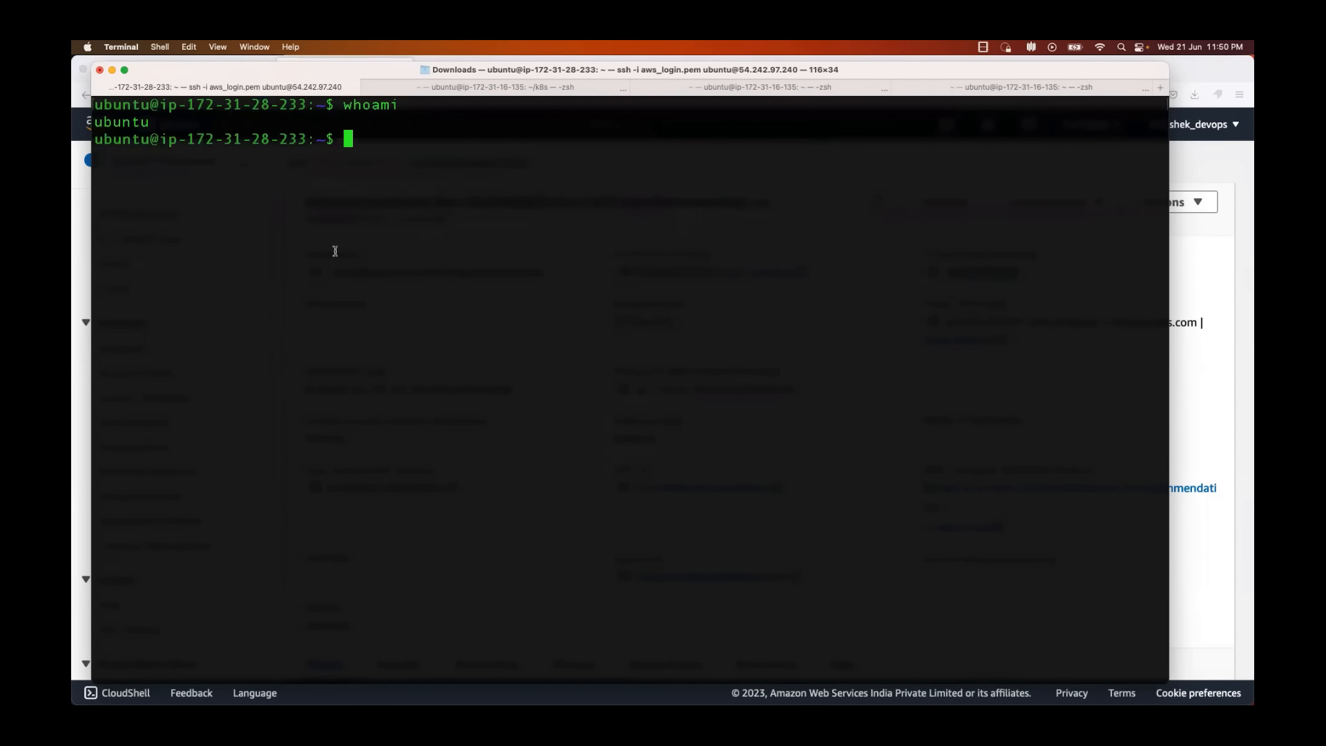
text(clear)
key(Return)
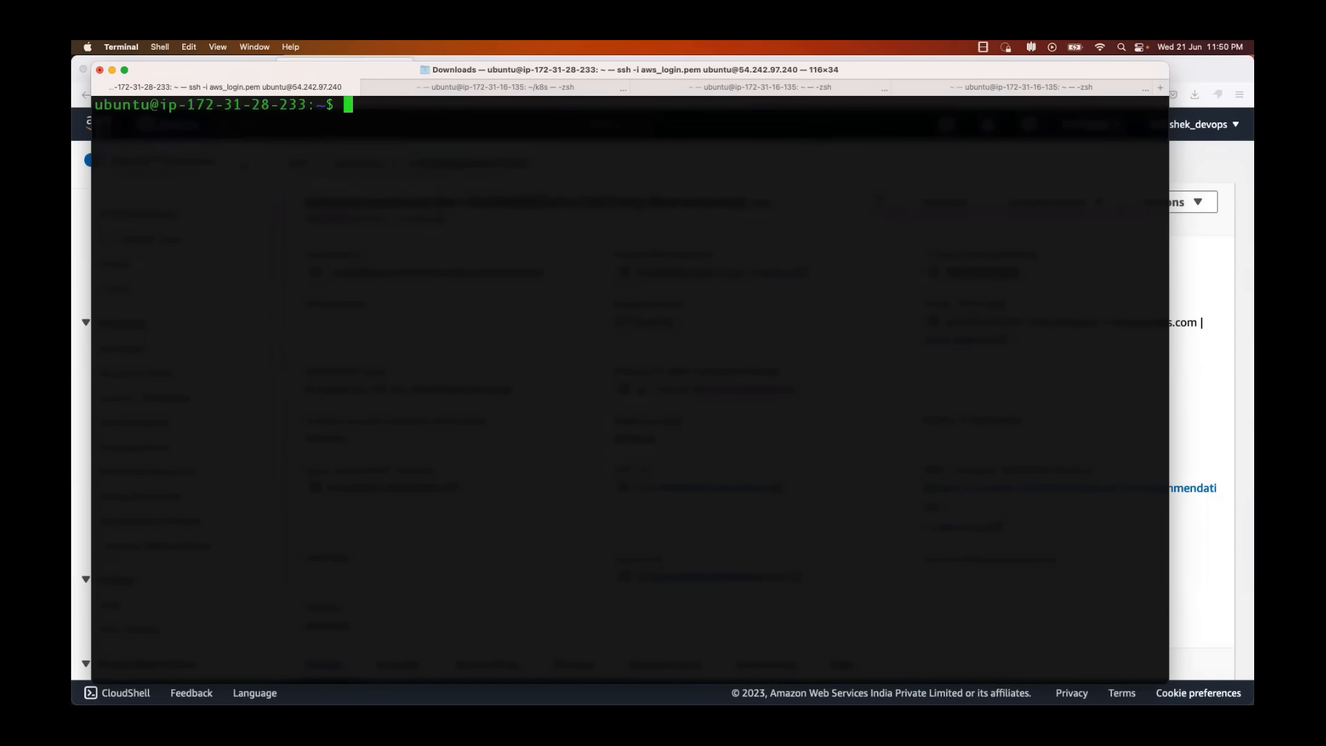
Step: Open a root shell with sudo su -, clear the screen, and log out back to the ubuntu user
text(sudo su -)
key(Return)
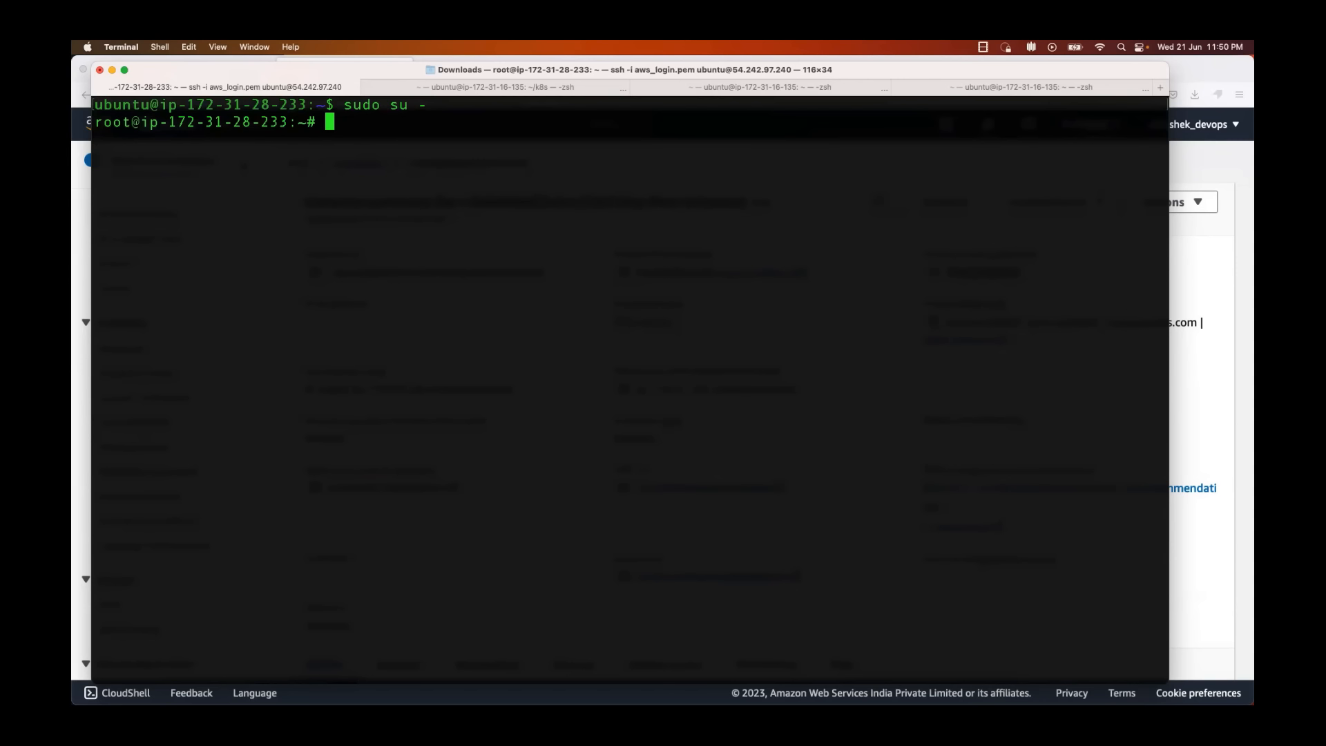
text(clear)
key(Return)
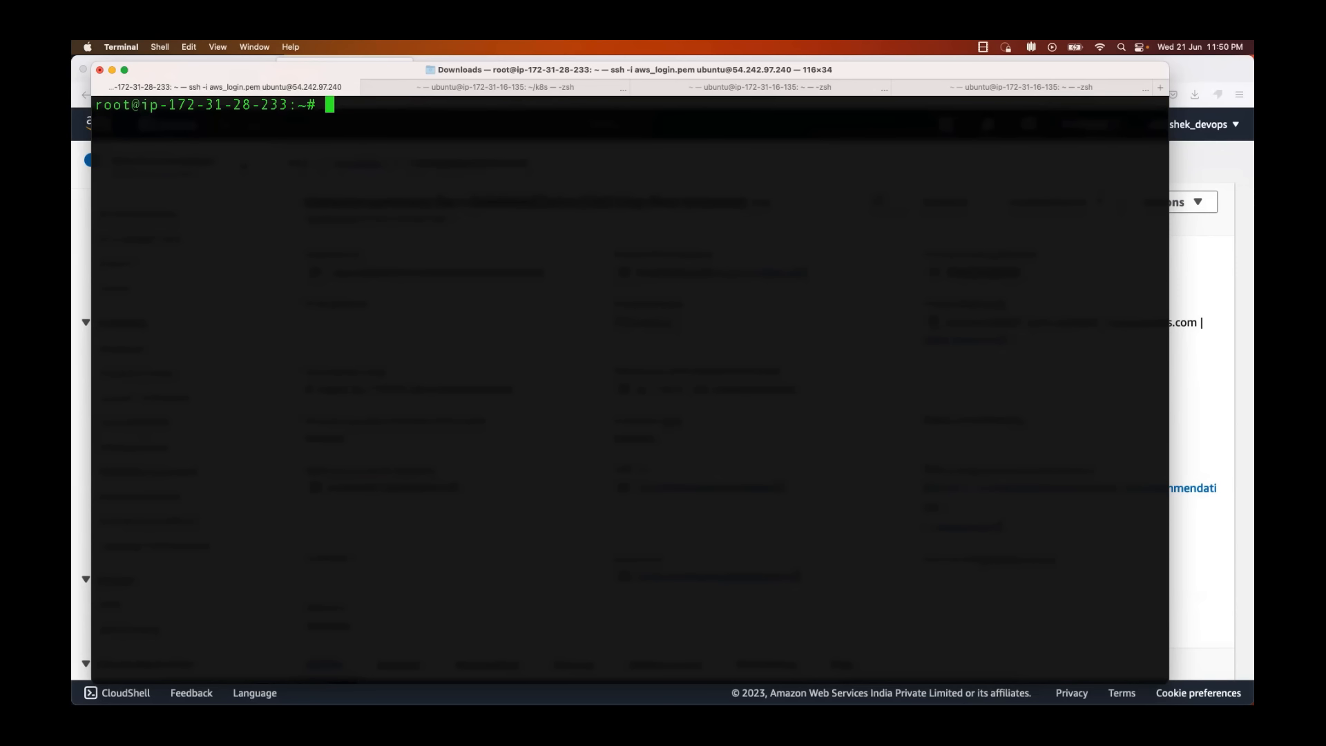
key(ctrl+d)
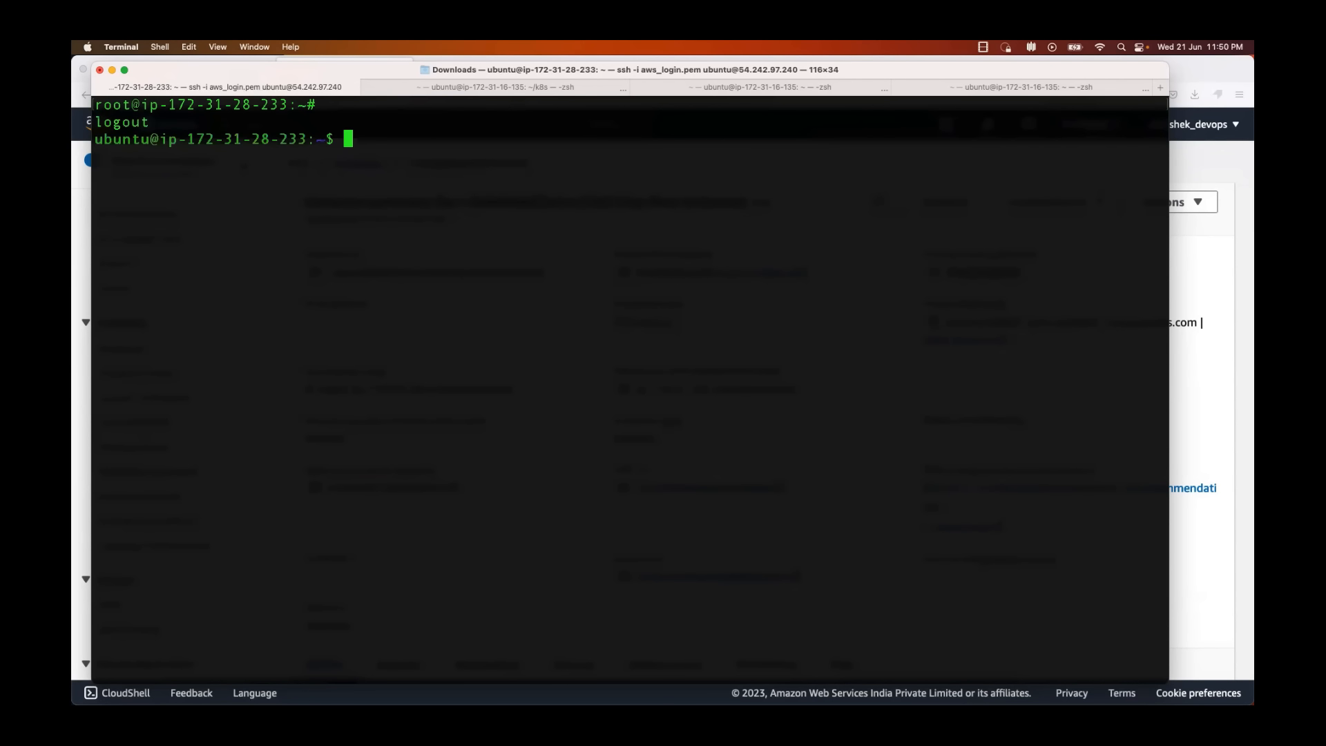
text(sudo apt update)
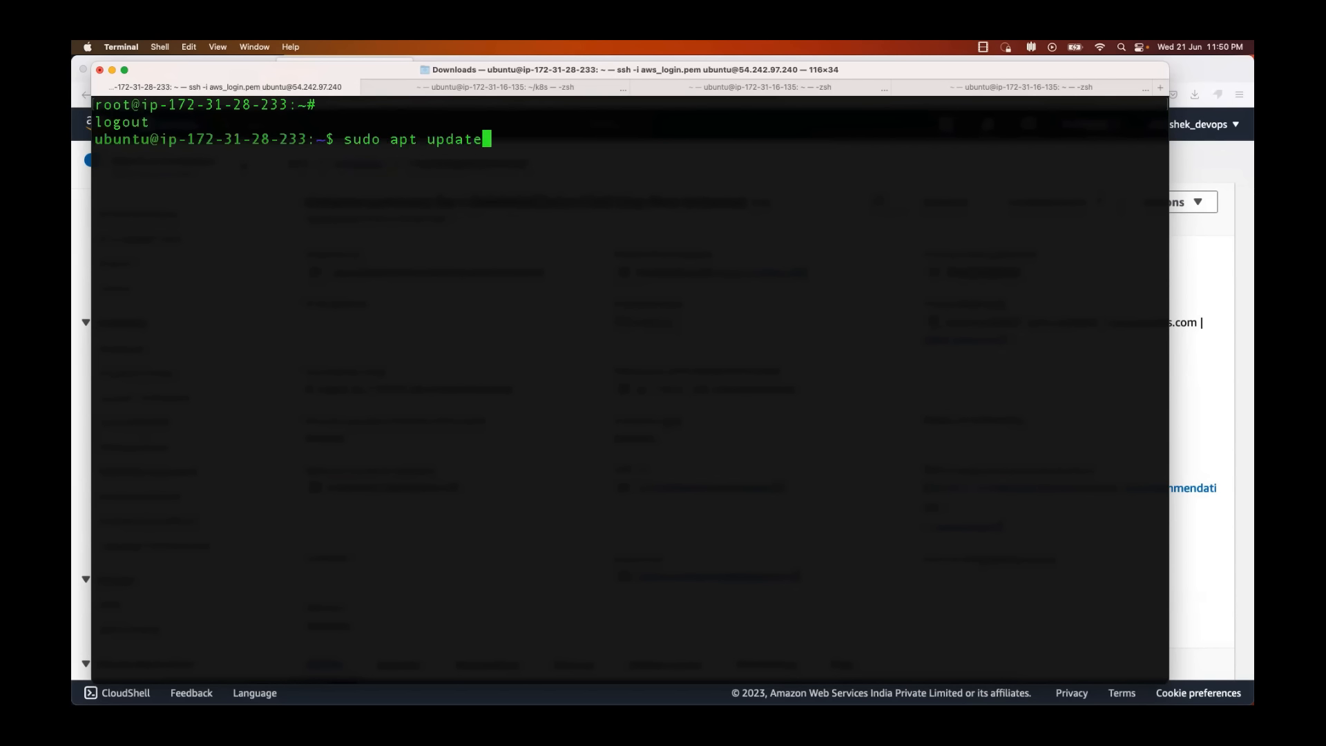
key(ctrl+c)
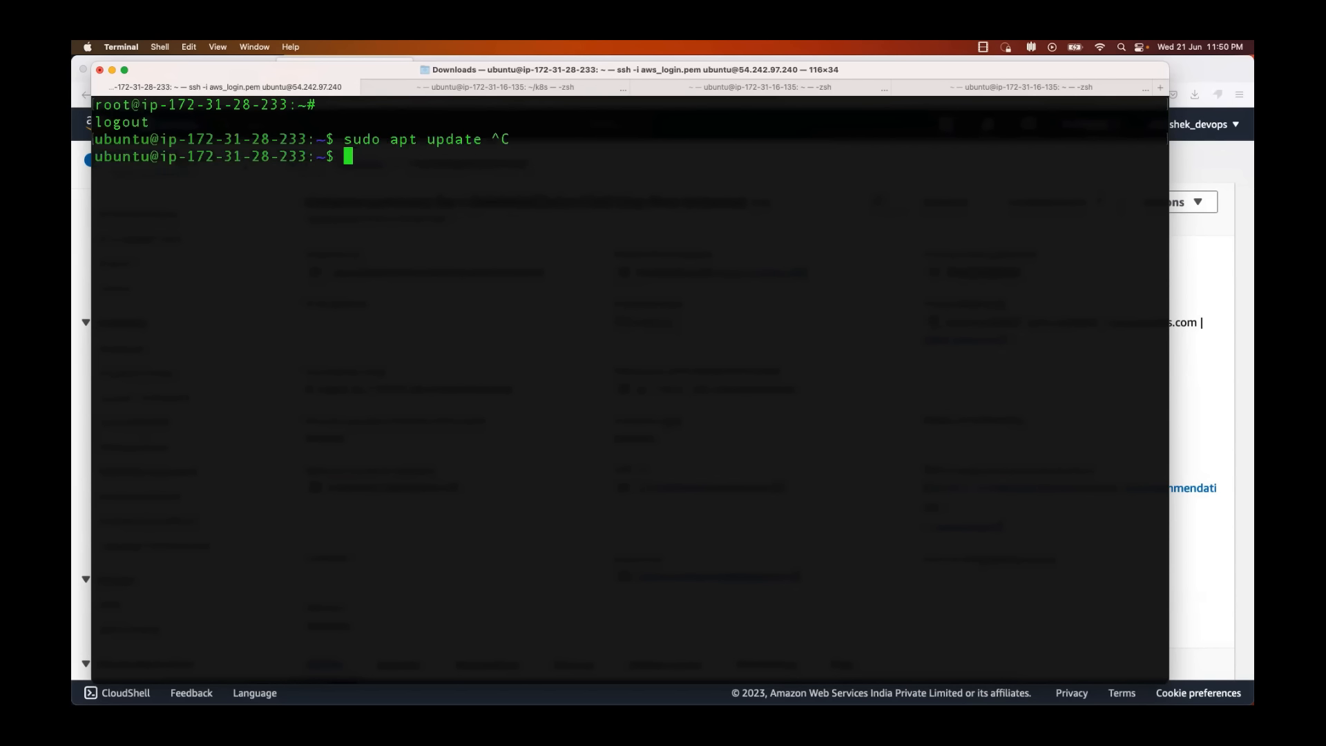
Step: Switch to the root user with sudo su - and refresh the package lists with apt update
text(sudo su -)
key(Return)
text(a)
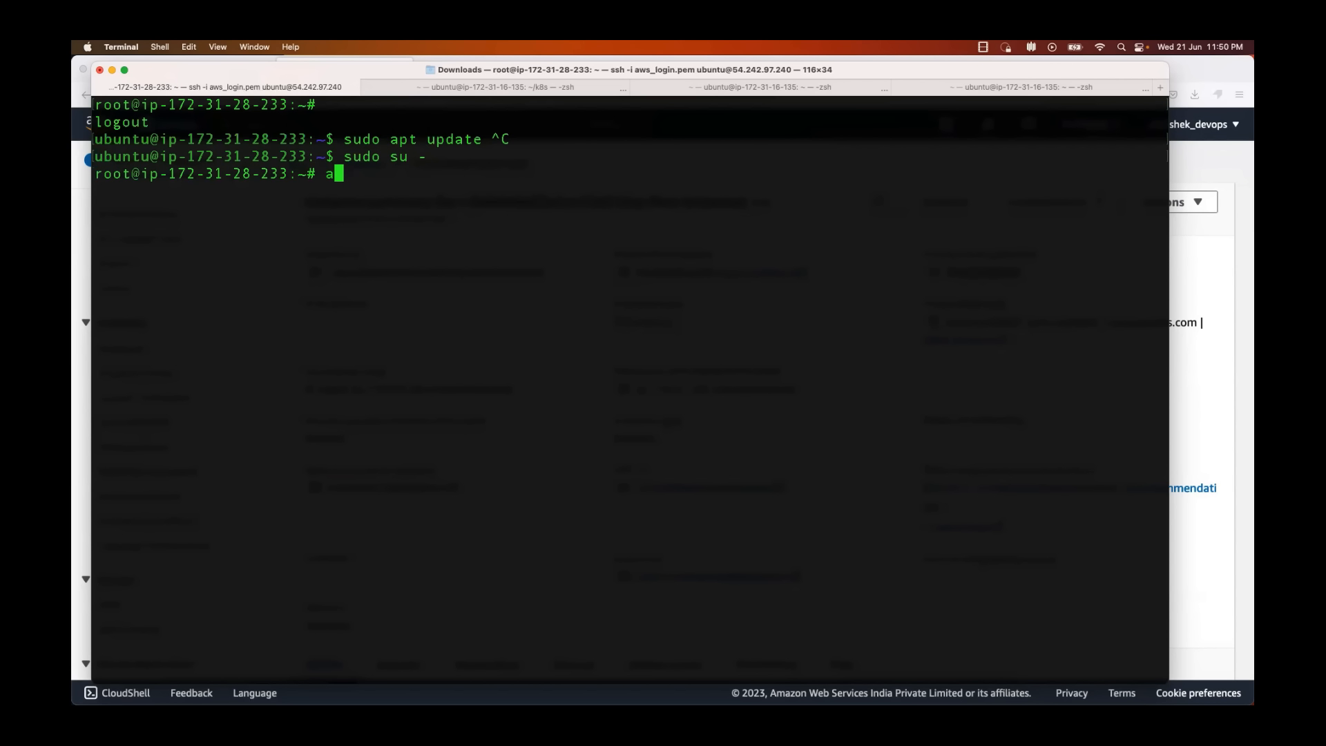
text(pt install)
key(BackSpace)
key(BackSpace)
key(BackSpace)
key(BackSpace)
key(BackSpace)
key(BackSpace)
key(BackSpace)
key(BackSpace)
text(update)
key(Return)
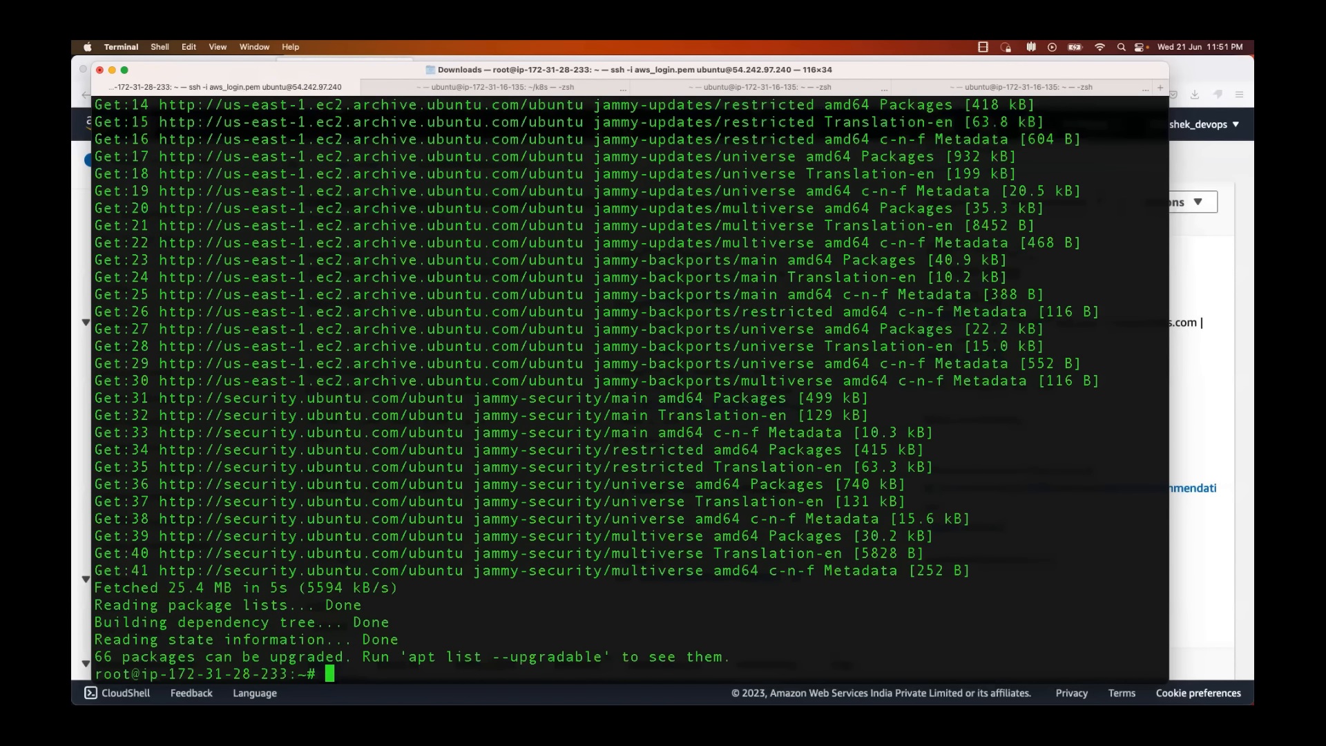
Step: Clear the root shell's screen and glance at the instance summary in the AWS console
text(clear)
key(Return)
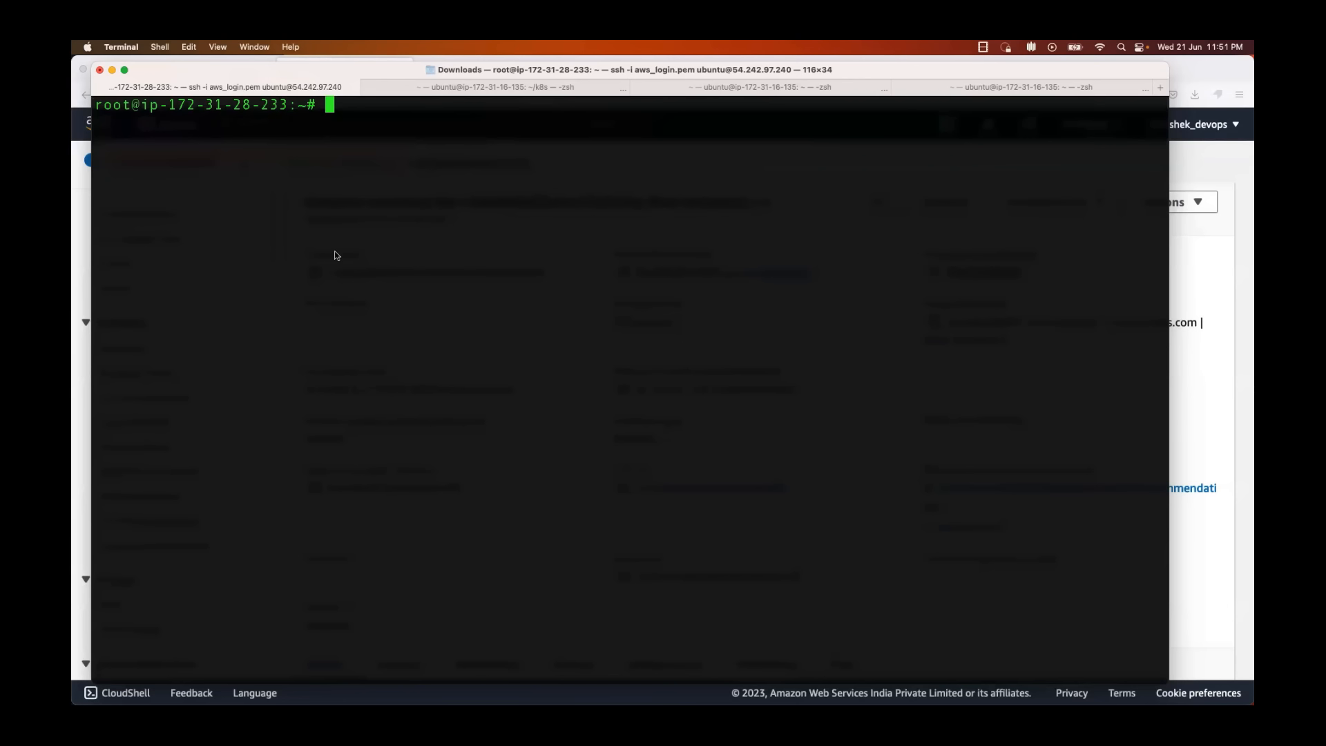
key(super+Tab)
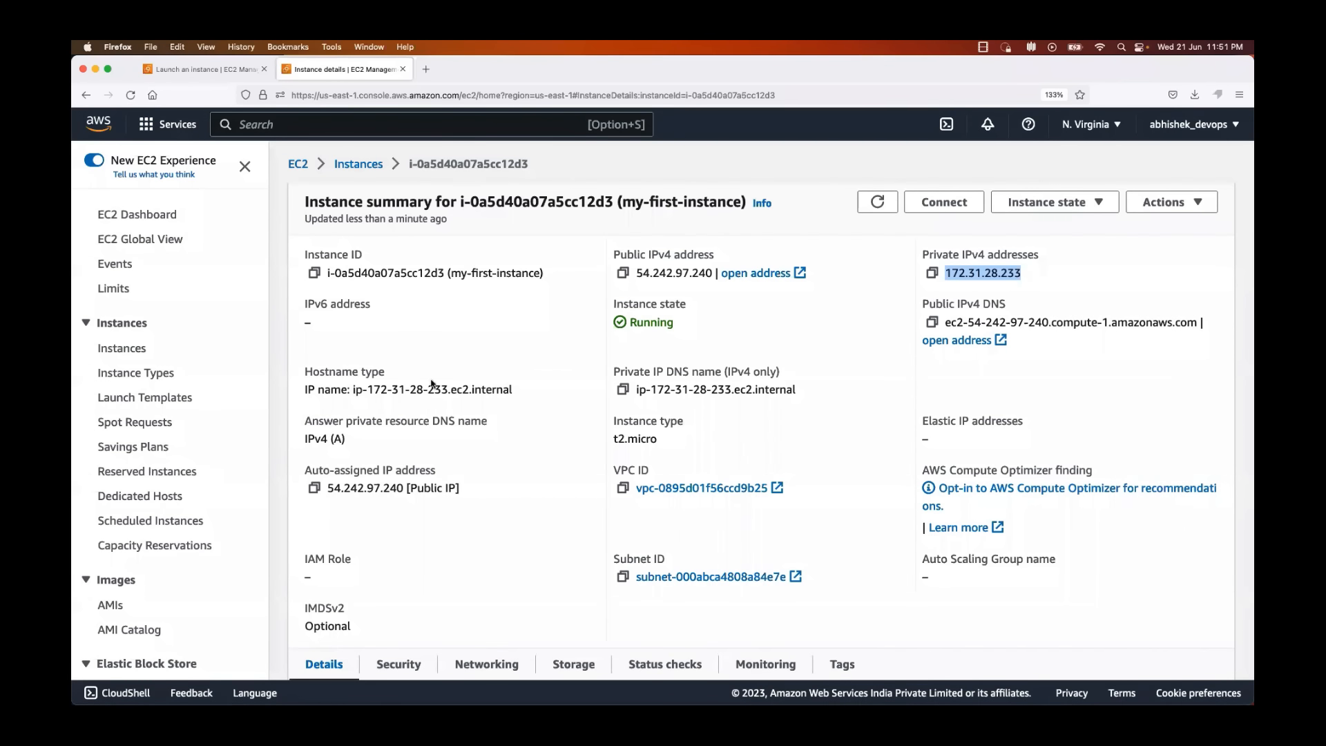
key(super+Tab)
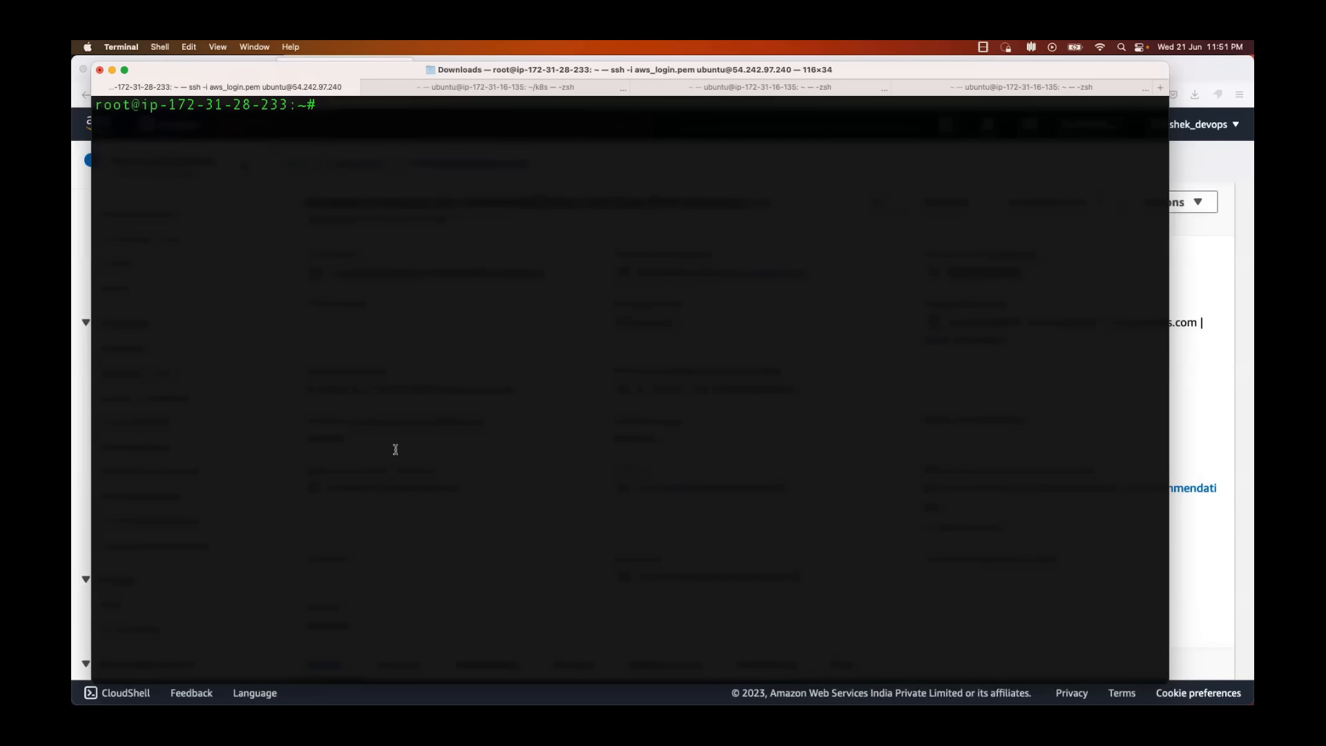
key(super+Tab)
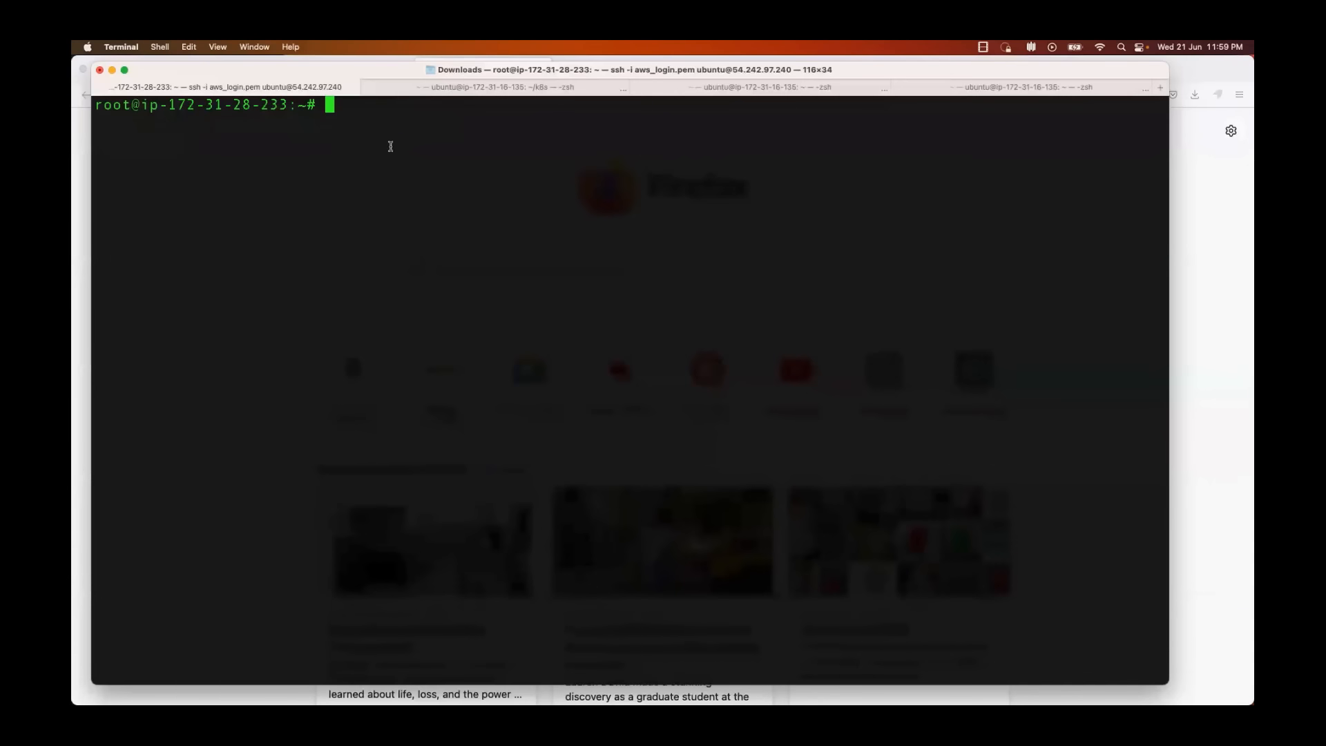
Step: Switch to Firefox, search the web for "install jenkins on ubuntu" and open the jenkins.io Linux installation page
key(super+Tab)
click(370, 91)
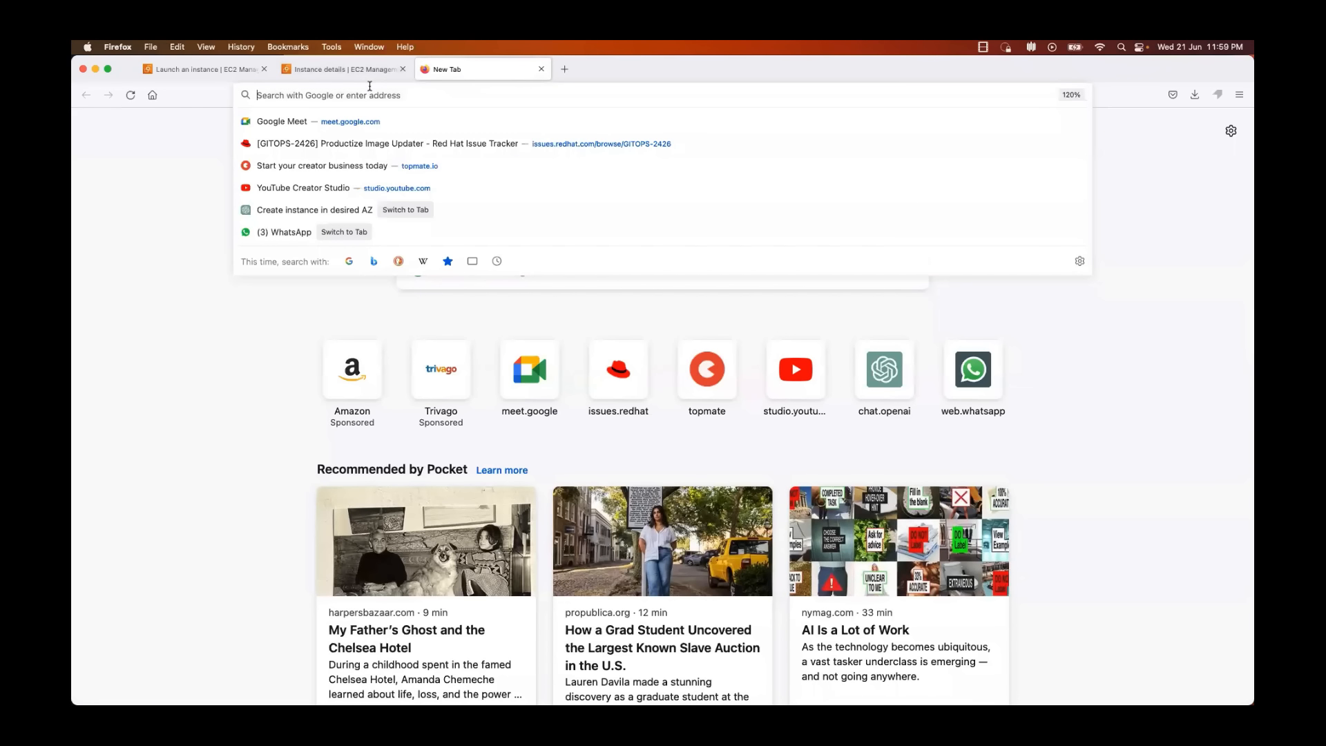
text(install jenkins)
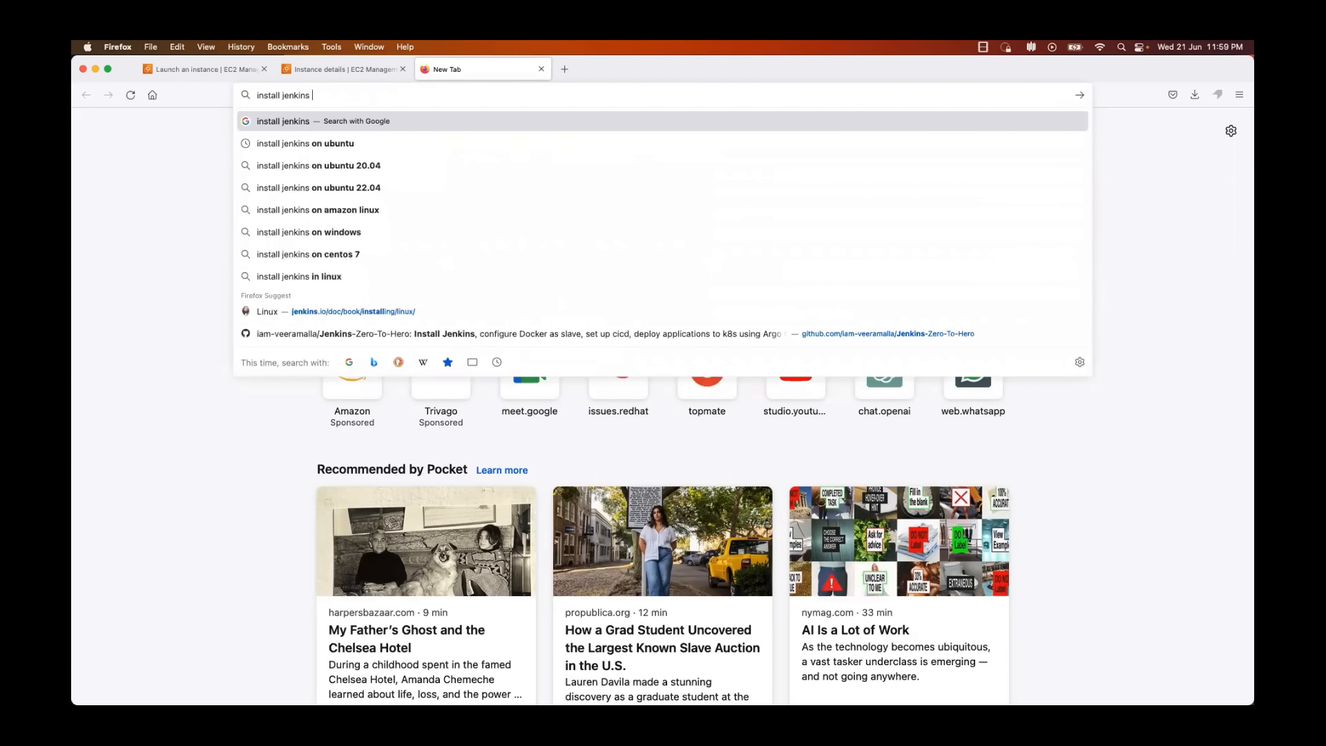
key(Down)
key(Return)
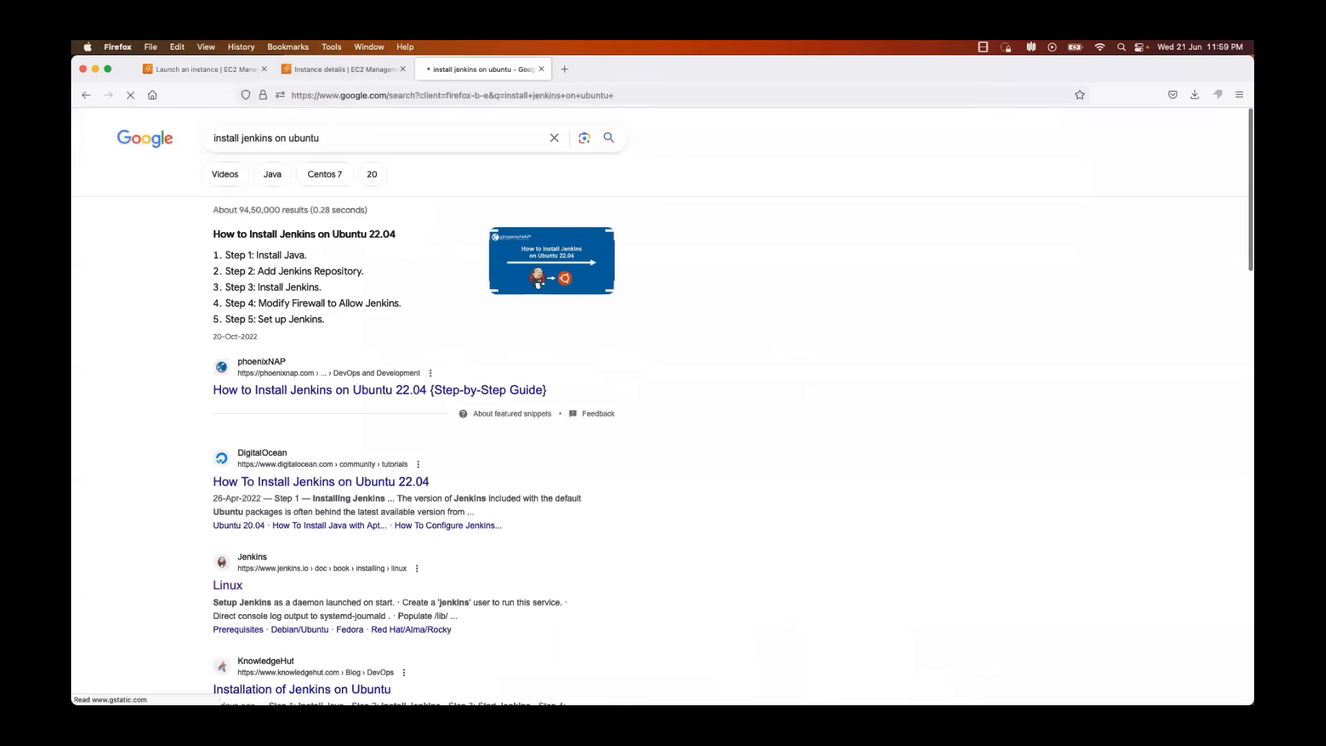
scroll(290, 387, down, 3)
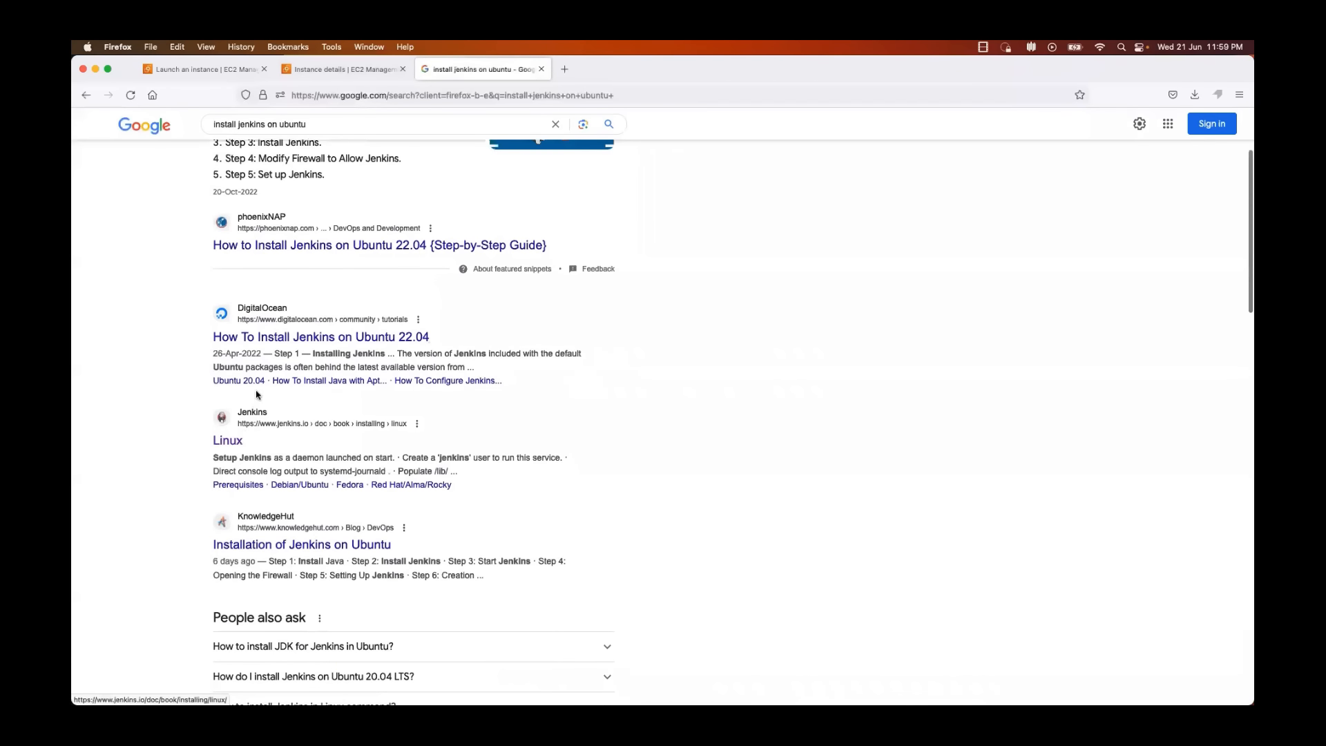
click(229, 442)
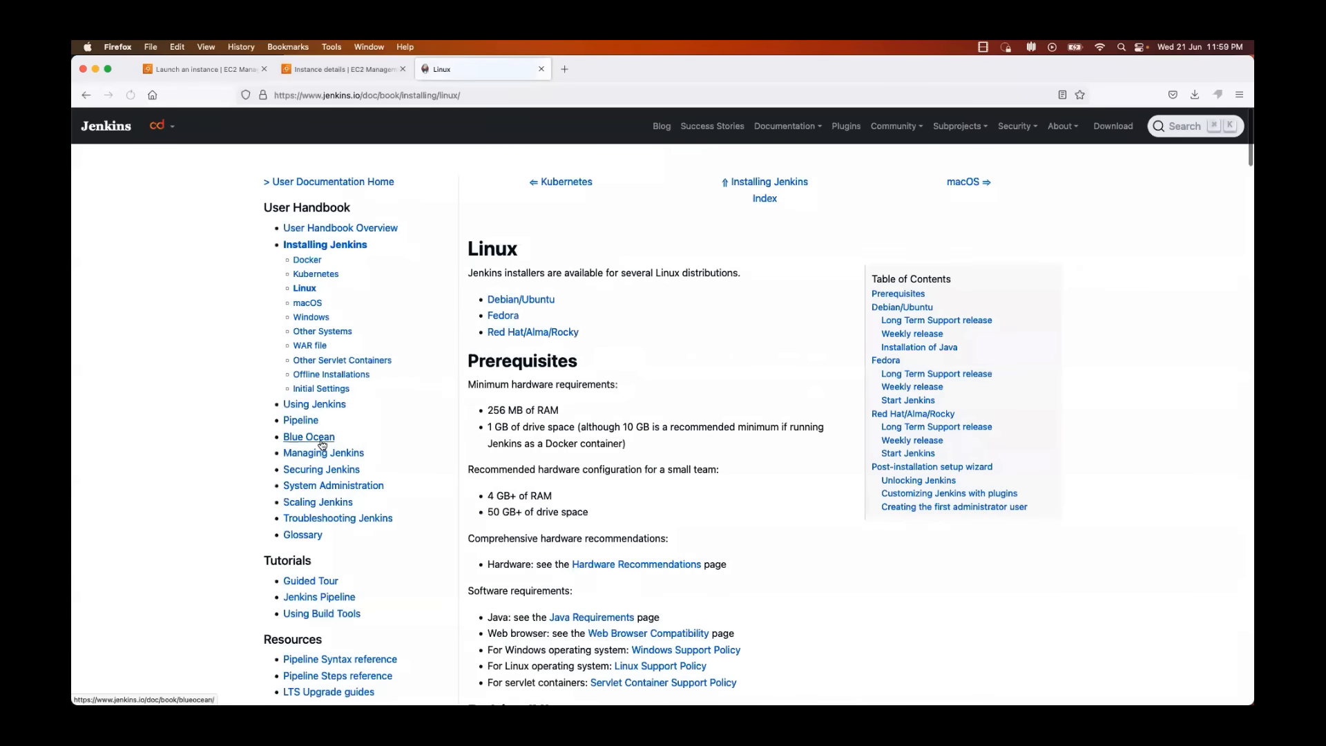
Step: Find the Debian/Ubuntu section of the Jenkins installation page and select the Weekly release command block
scroll(322, 445, down, 3)
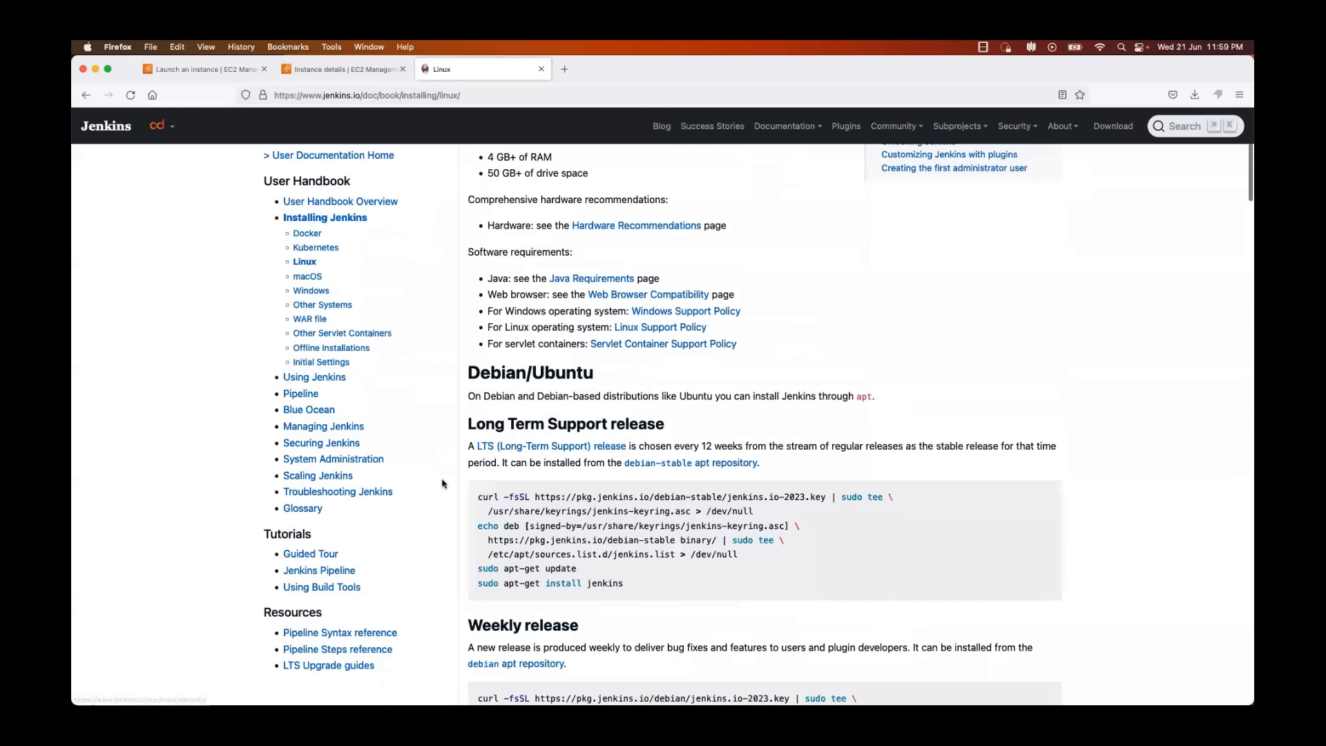
scroll(439, 370, down, 3)
scroll(443, 483, down, 1)
scroll(557, 359, up, 1)
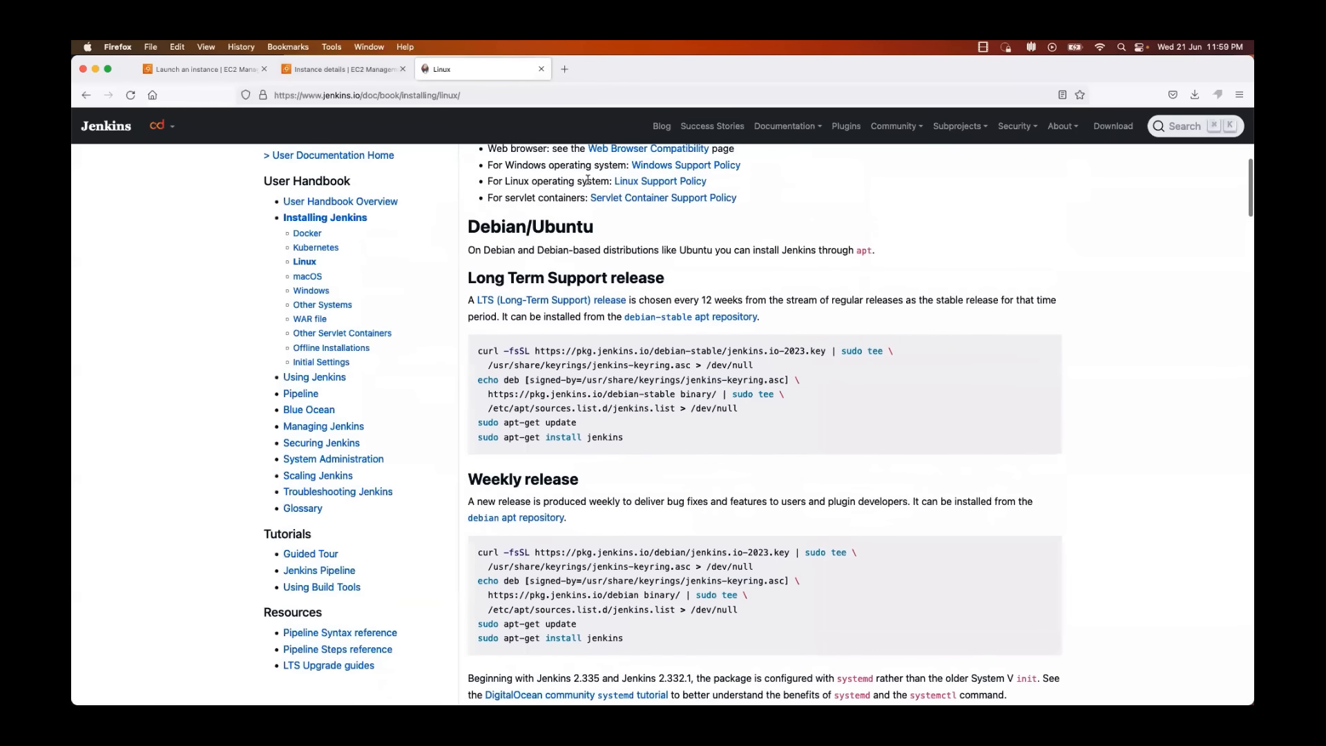
double_click(569, 226)
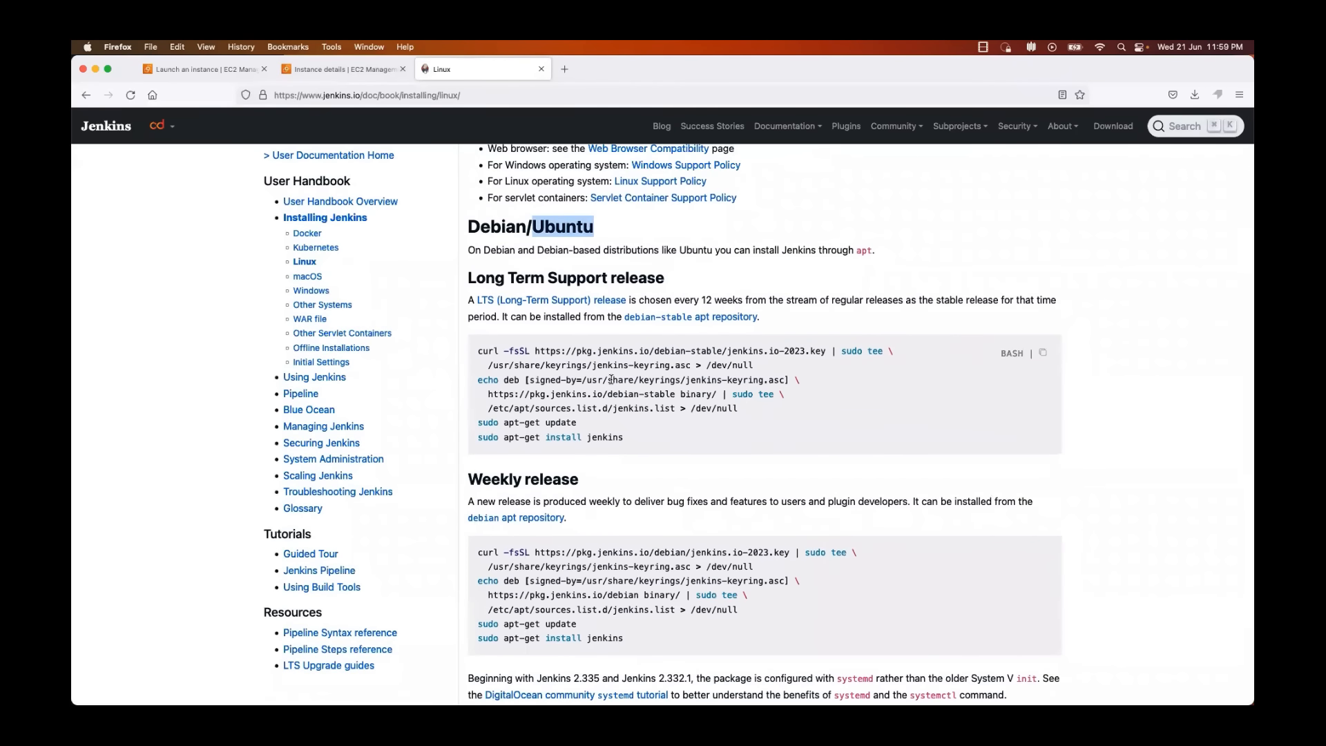
scroll(610, 380, down, 2)
scroll(608, 442, down, 1)
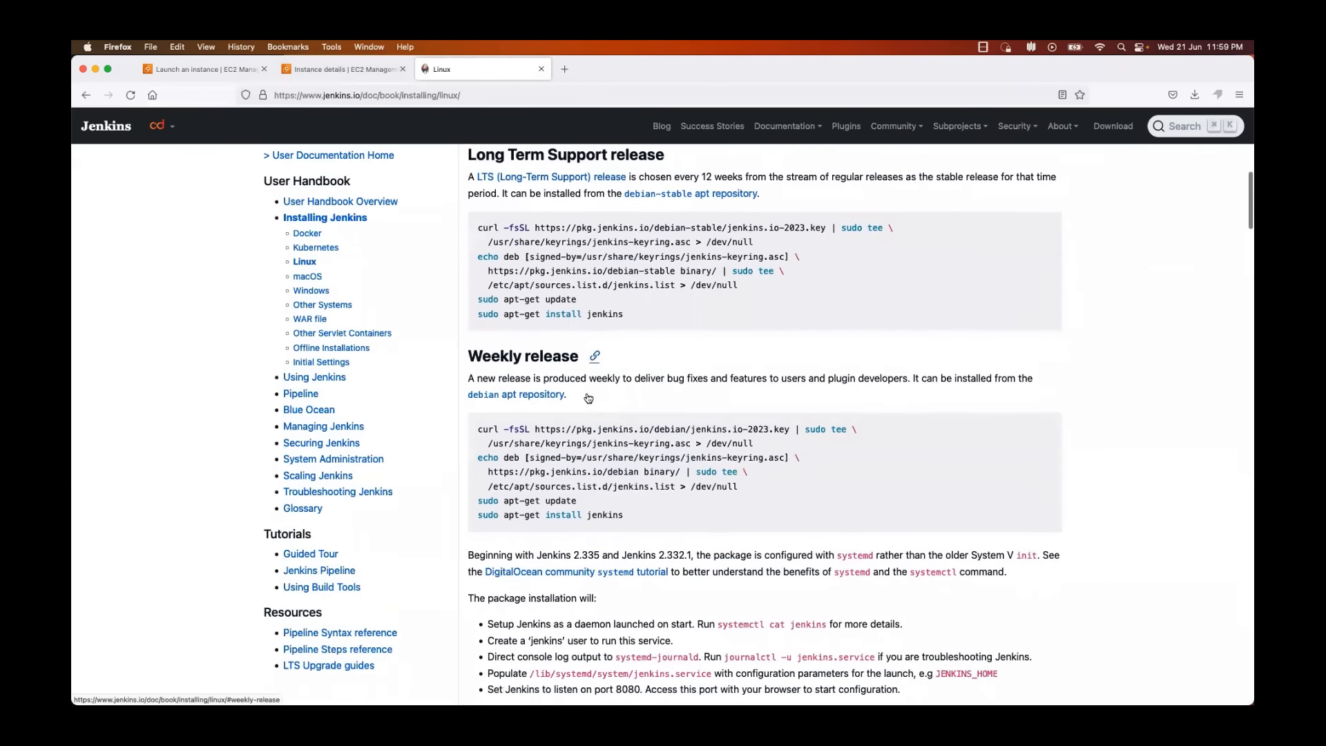
drag(632, 492, 470, 404)
scroll(546, 359, up, 5)
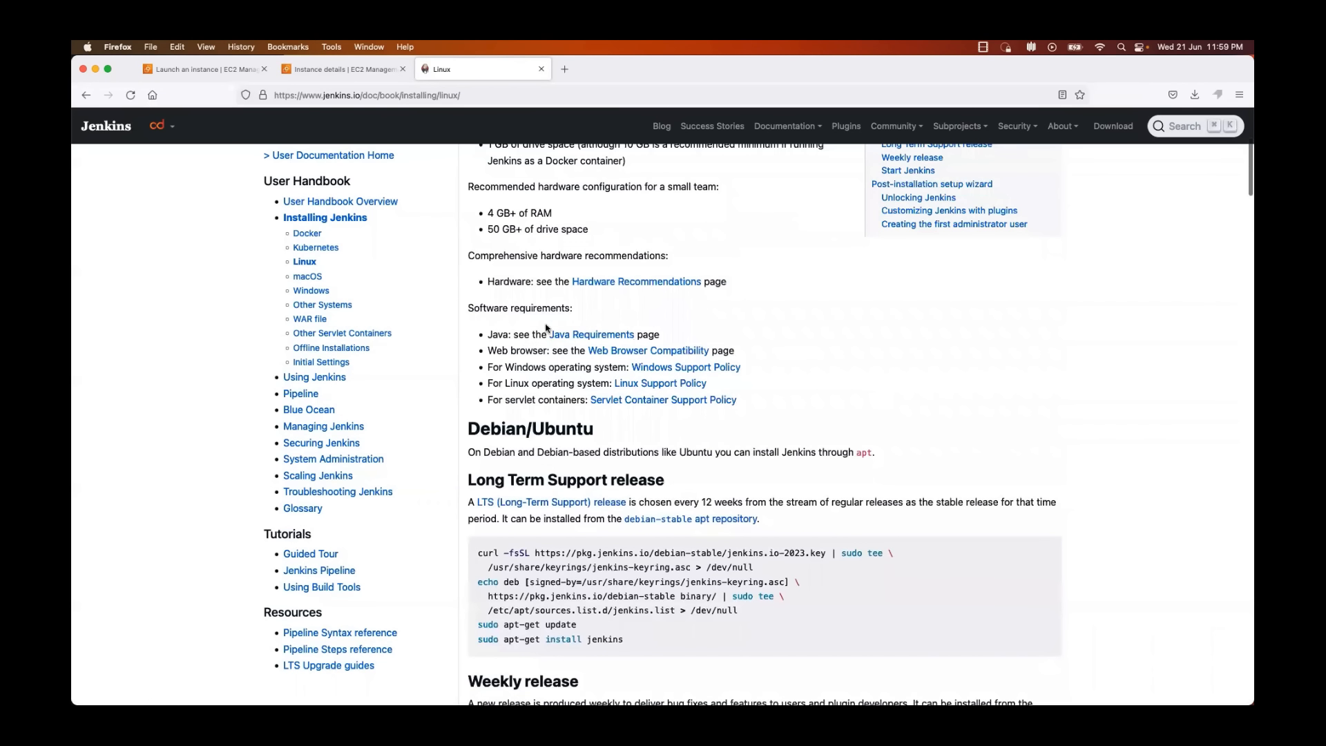
Step: Switch to Terminal and install Java on the instance with apt install openjdk-11-jdk
key(super+Tab)
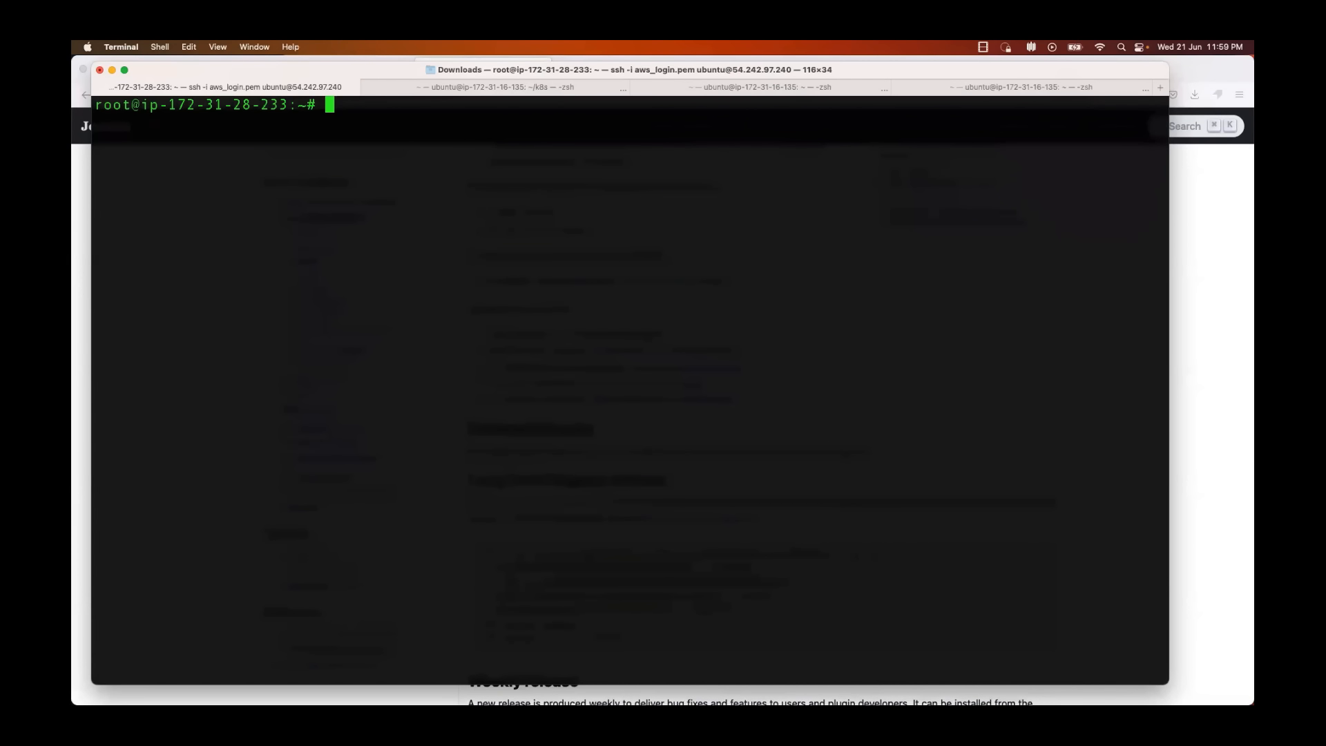
text(apt i)
key(BackSpace)
key(BackSpace)
key(BackSpace)
key(BackSpace)
key(BackSpace)
text(sy)
key(BackSpace)
key(BackSpace)
text(apt install open)
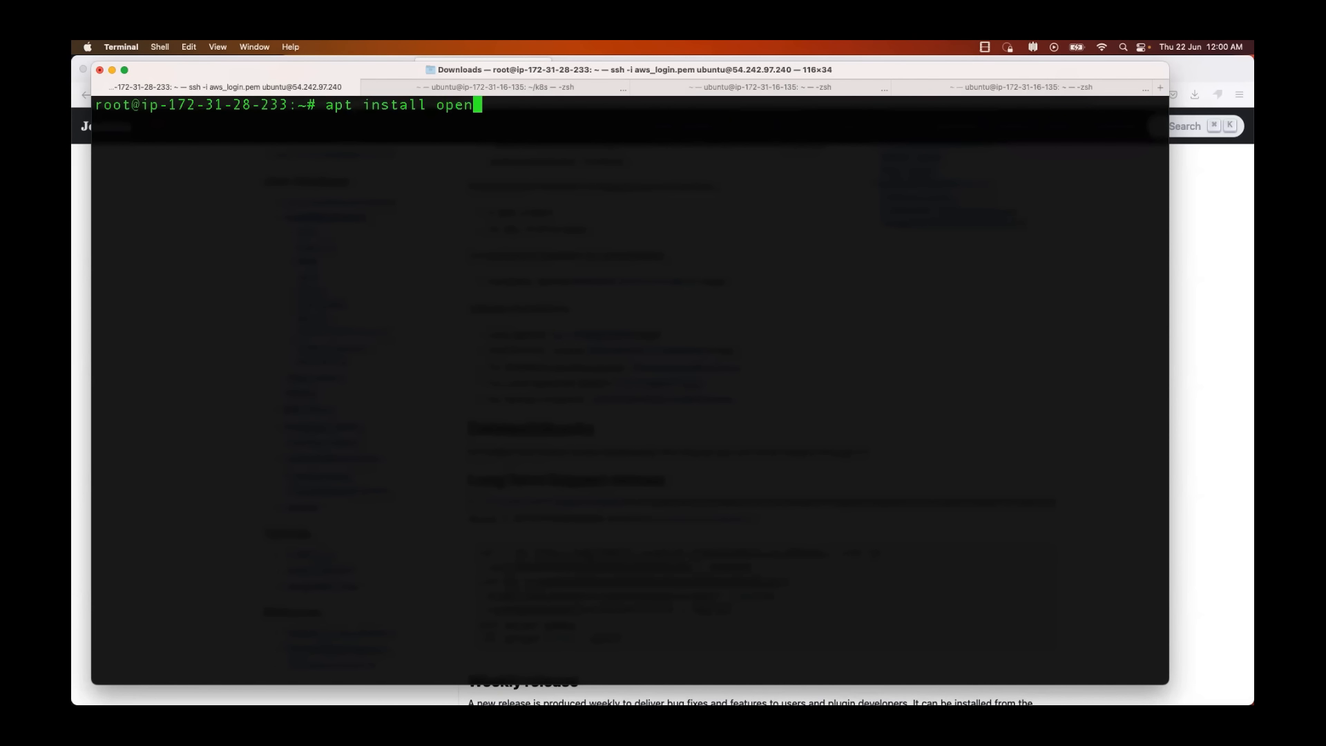
text(jdk-11-jdk)
key(Return)
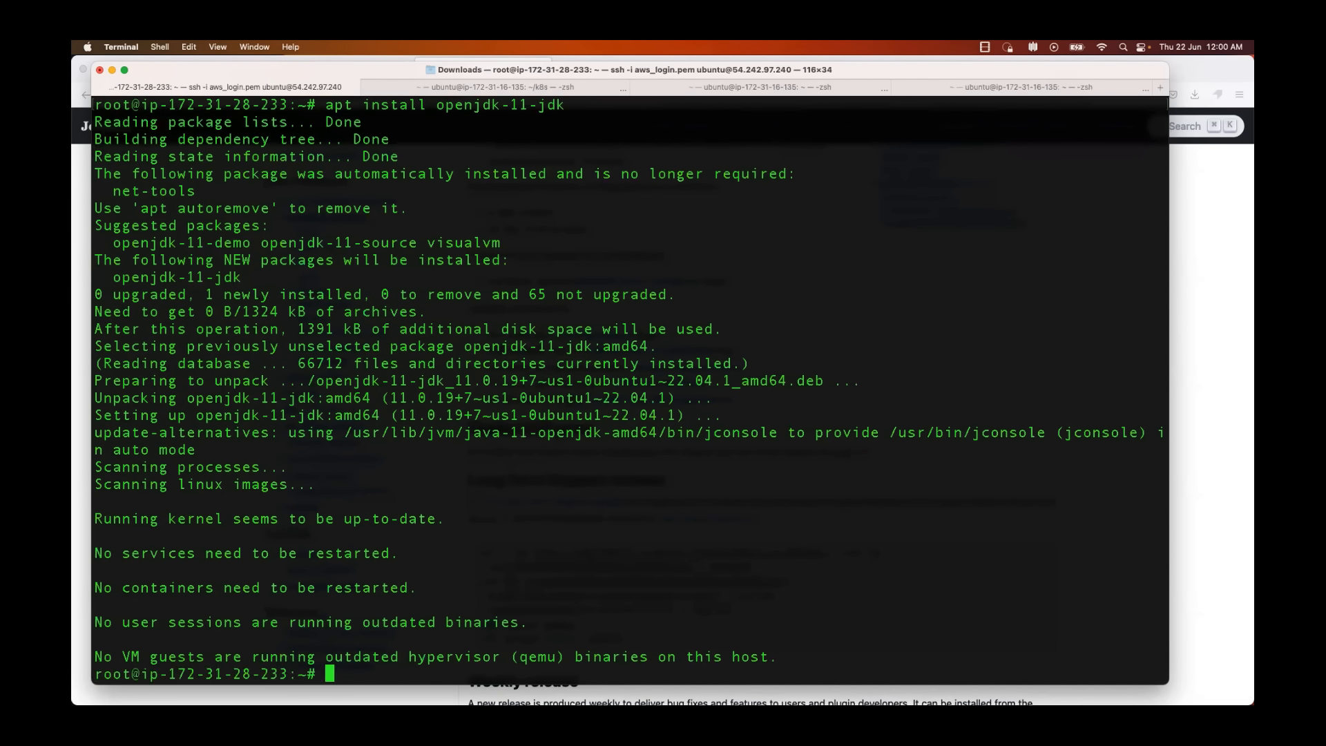
Step: Clear the terminal and check the installed Java with java --version
text(clear)
key(Return)
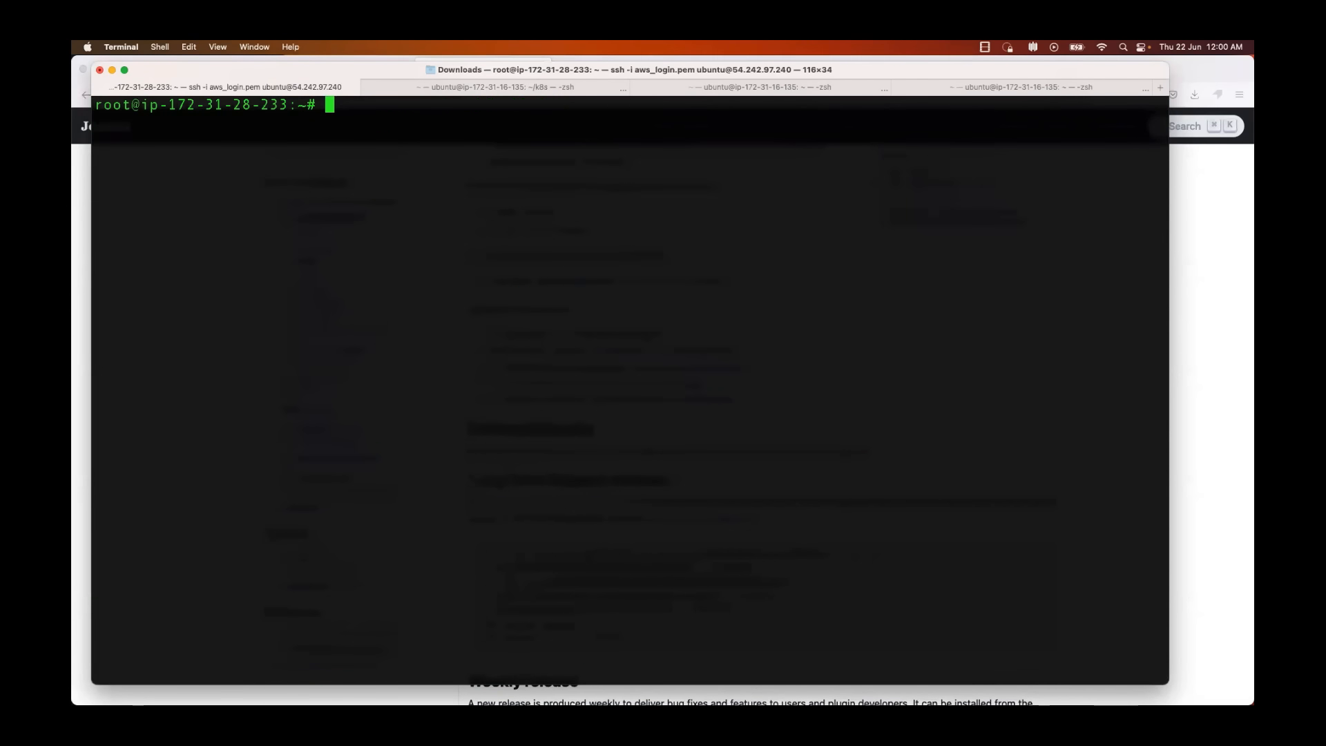
text(java --version)
key(Return)
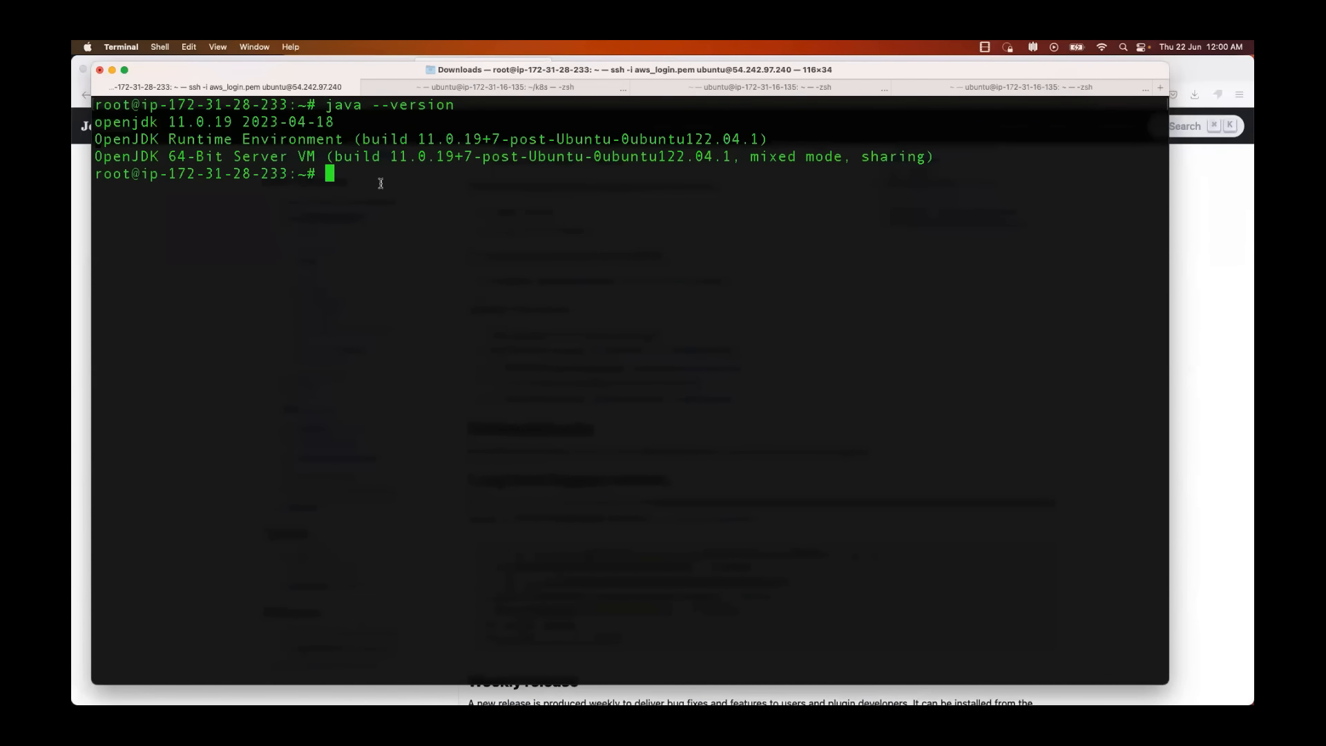
Step: Copy the Weekly release commands from the Jenkins page in Firefox and run them in Terminal to install Jenkins
key(super+Tab)
scroll(624, 482, down, 5)
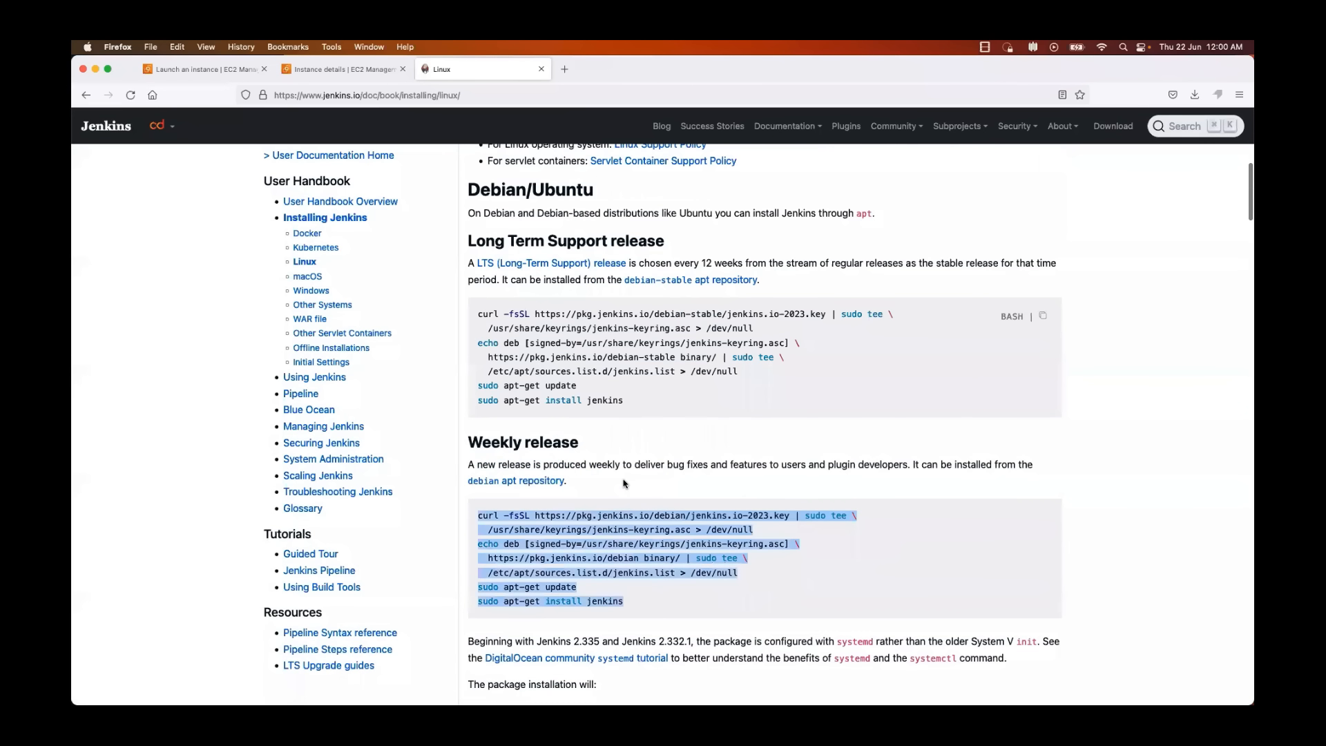
right_click(604, 445)
click(653, 454)
key(super+Tab)
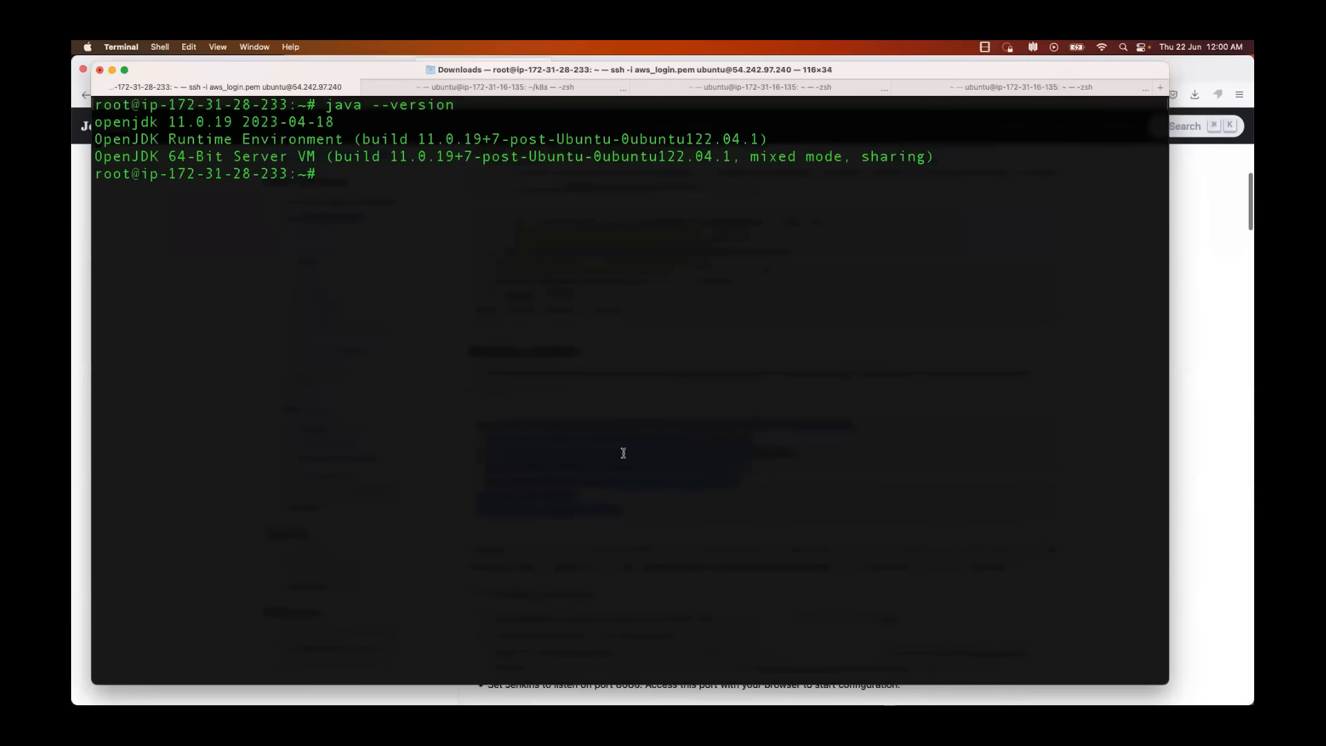
key(super+v)
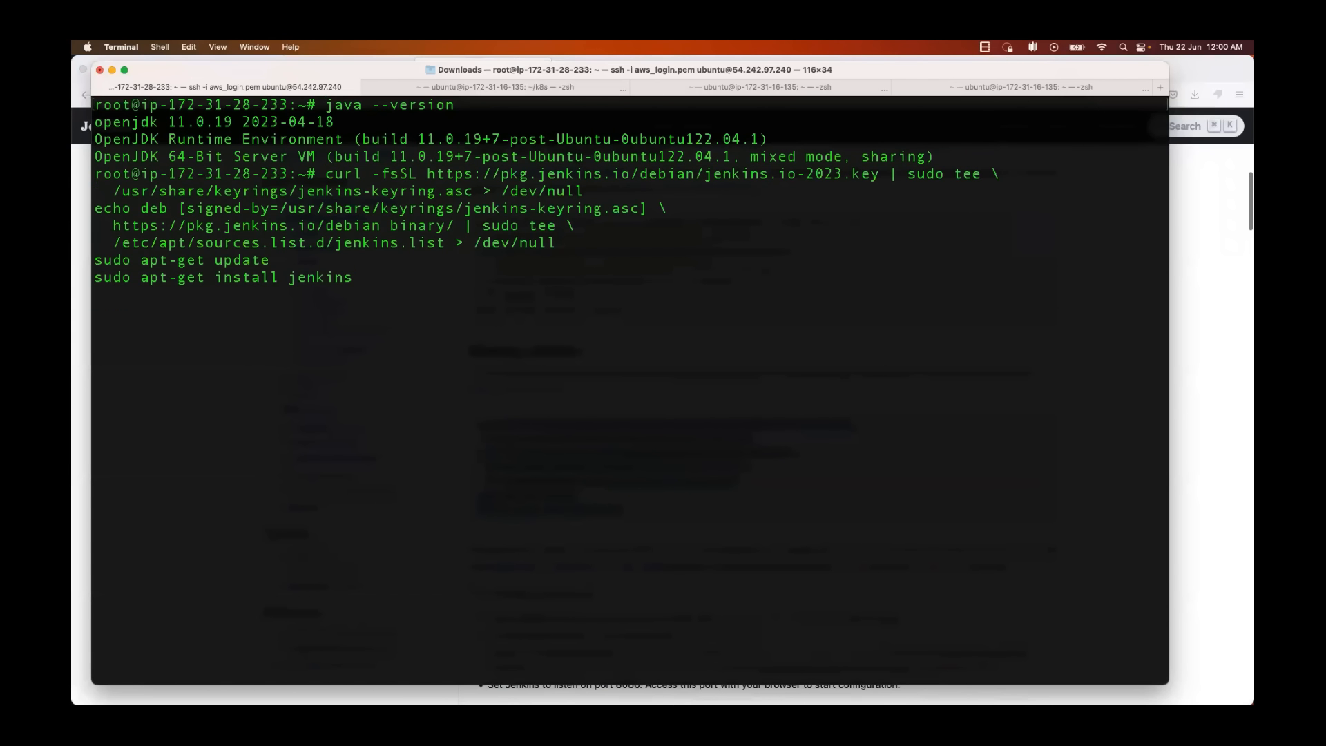
key(Return)
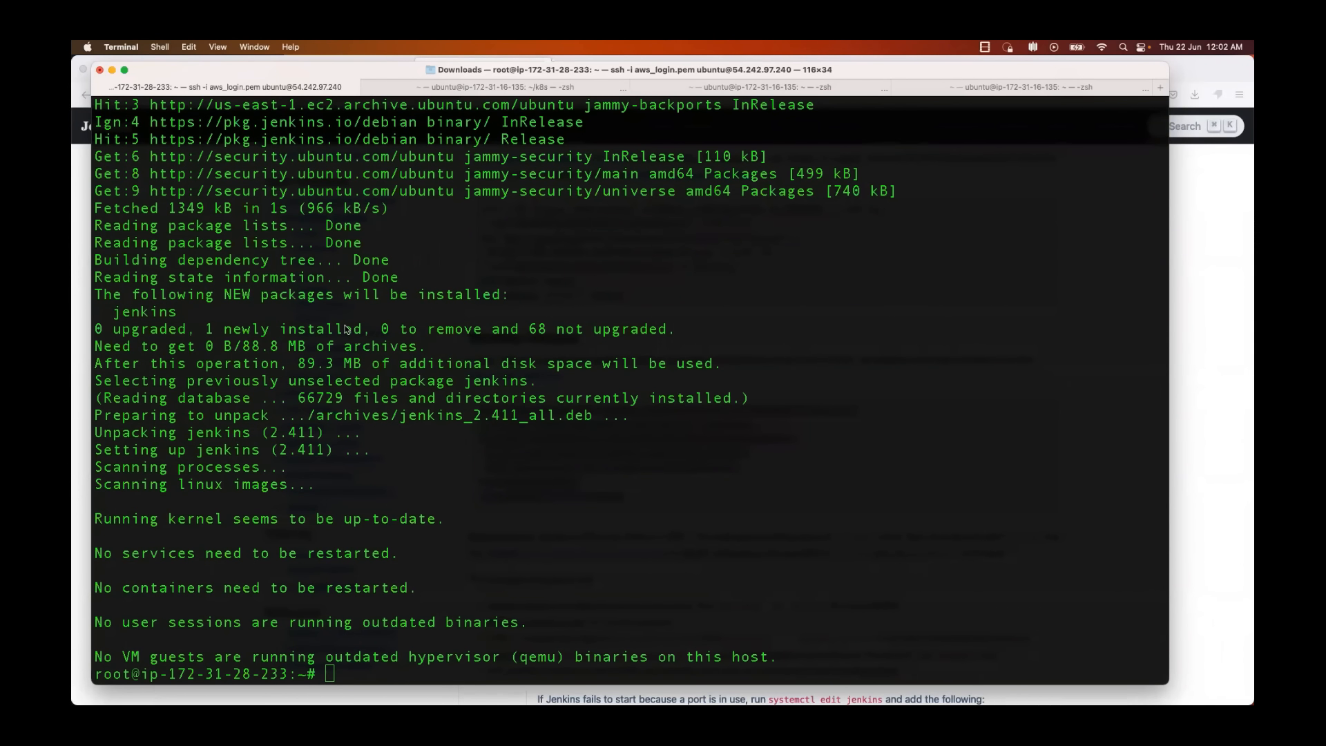
Step: Clear the terminal and try to check the Jenkins service with systemctl jenkins status
text(clear)
key(Return)
text(sy)
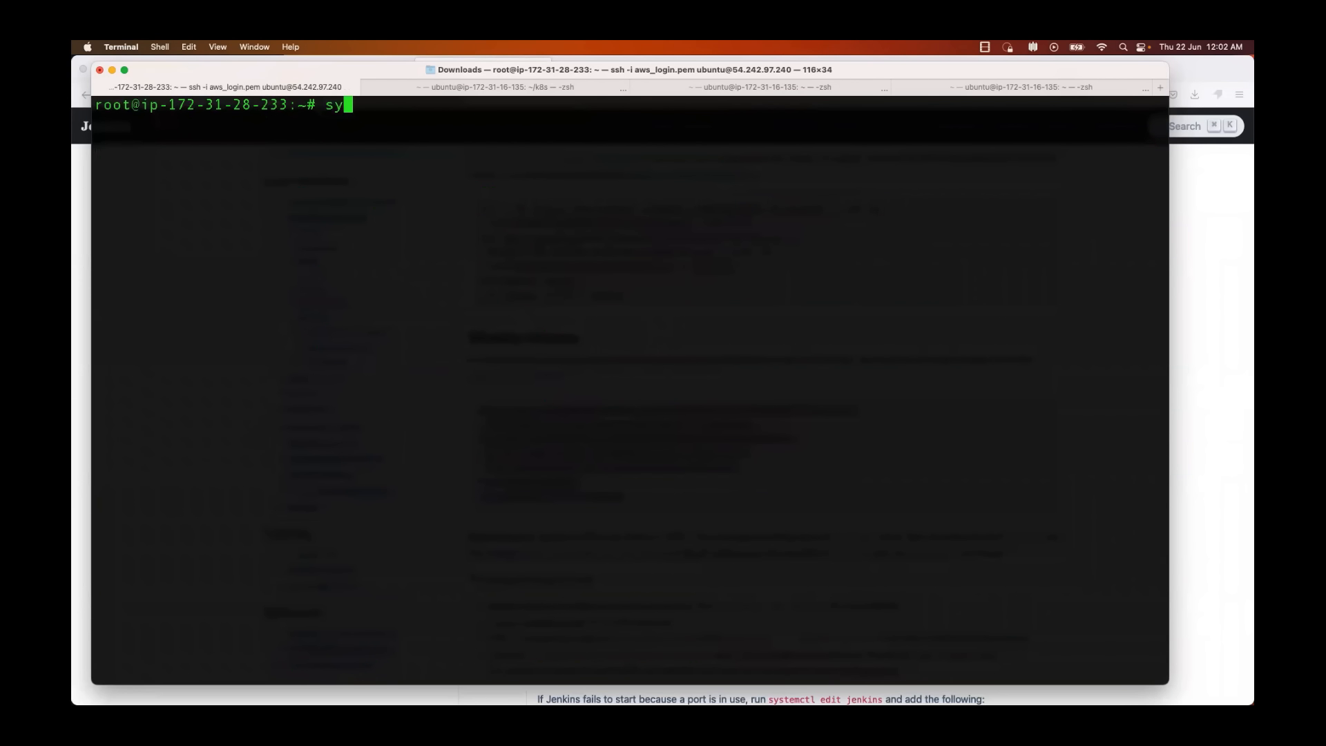
text(stemctl jenkins status)
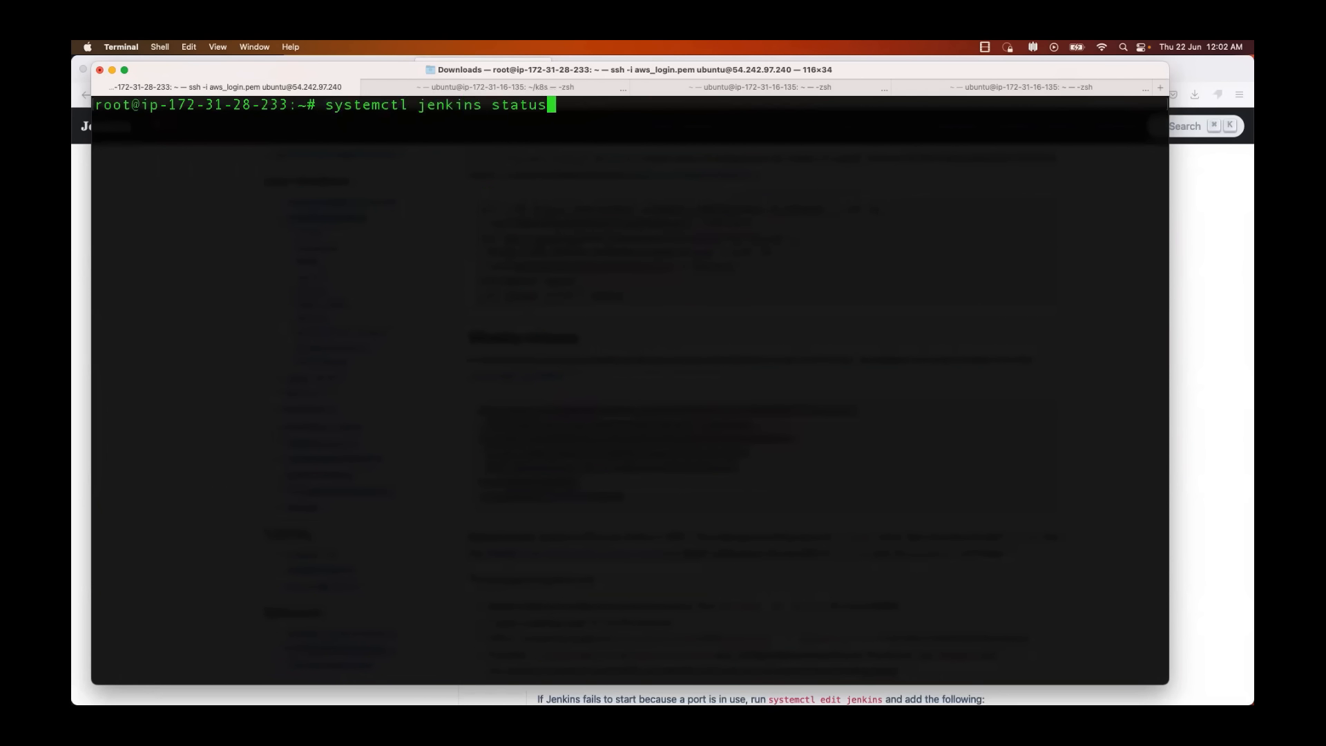
key(Return)
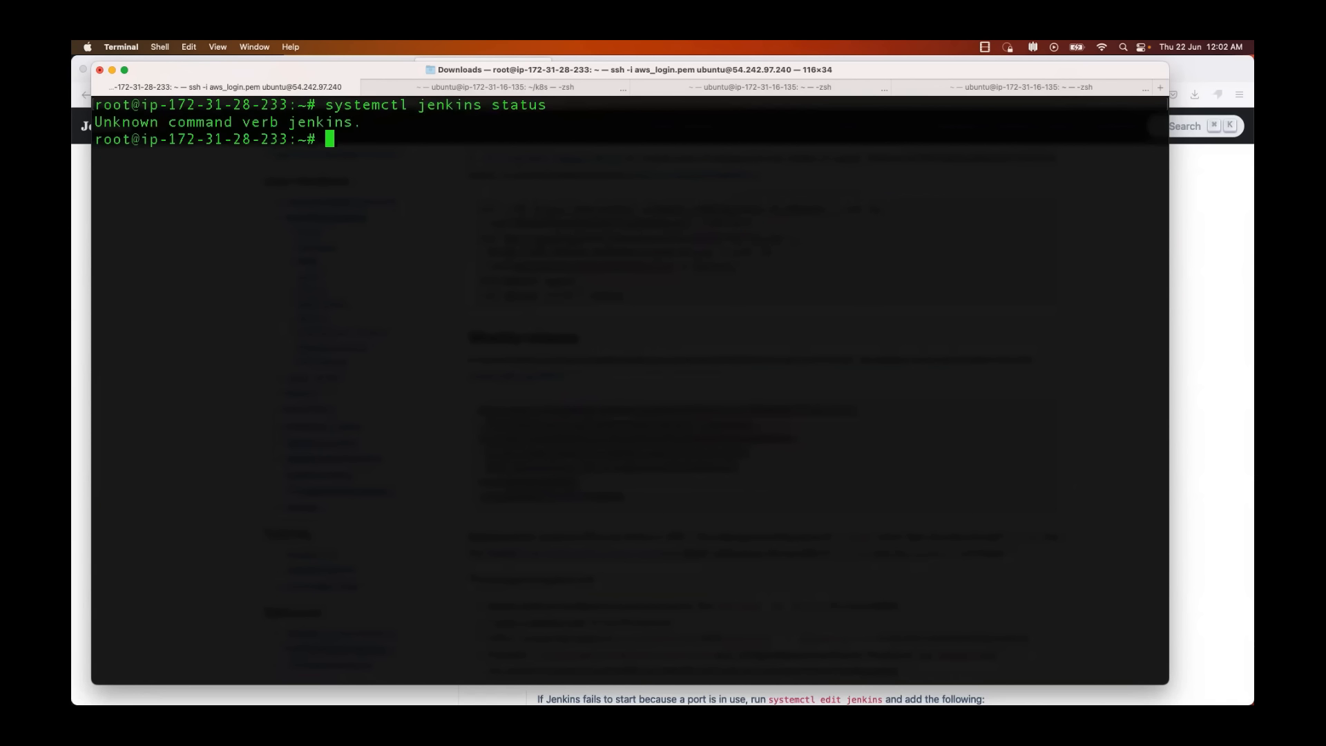
Step: Rewrite the recalled command as systemctl status jenkins and run it to view the service's state
key(Up)
key(BackSpace)
key(BackSpace)
key(BackSpace)
key(BackSpace)
key(BackSpace)
key(BackSpace)
key(BackSpace)
key(BackSpace)
key(BackSpace)
key(BackSpace)
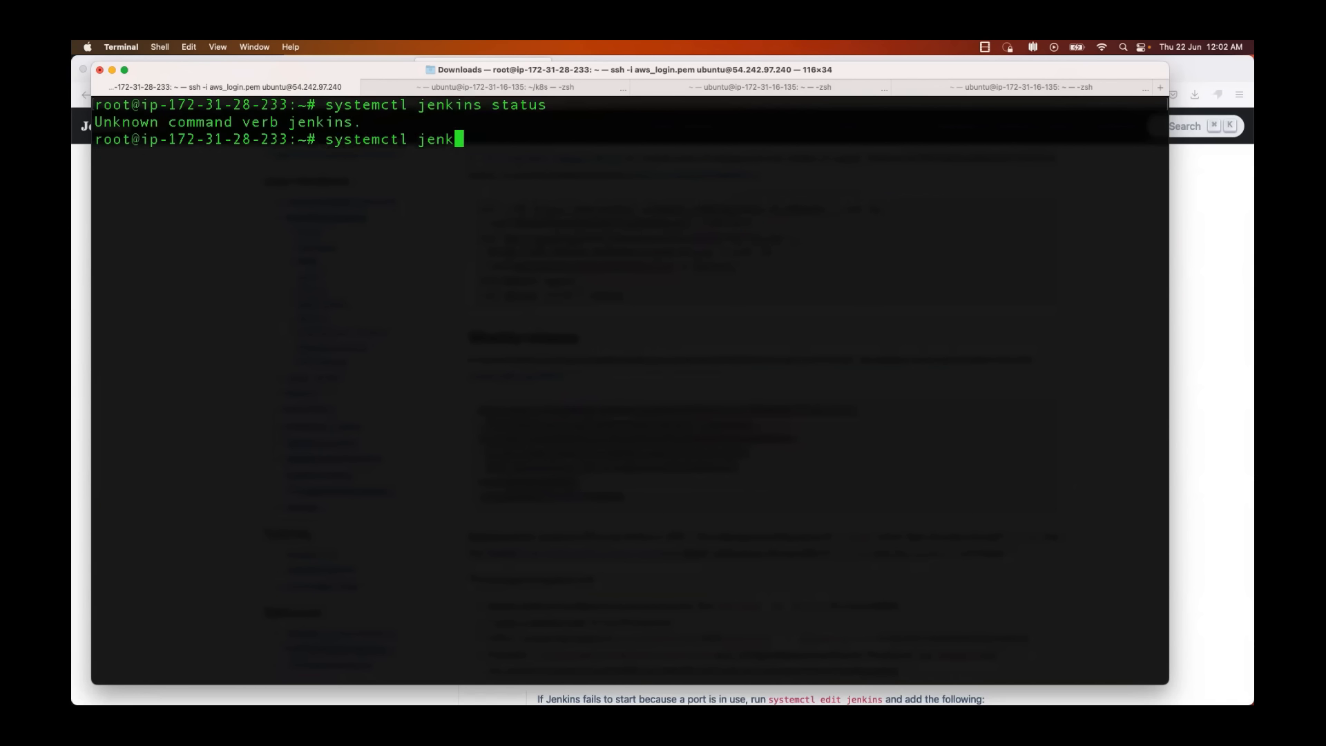
key(BackSpace)
key(BackSpace)
key(BackSpace)
key(BackSpace)
text(status jenkins)
key(Return)
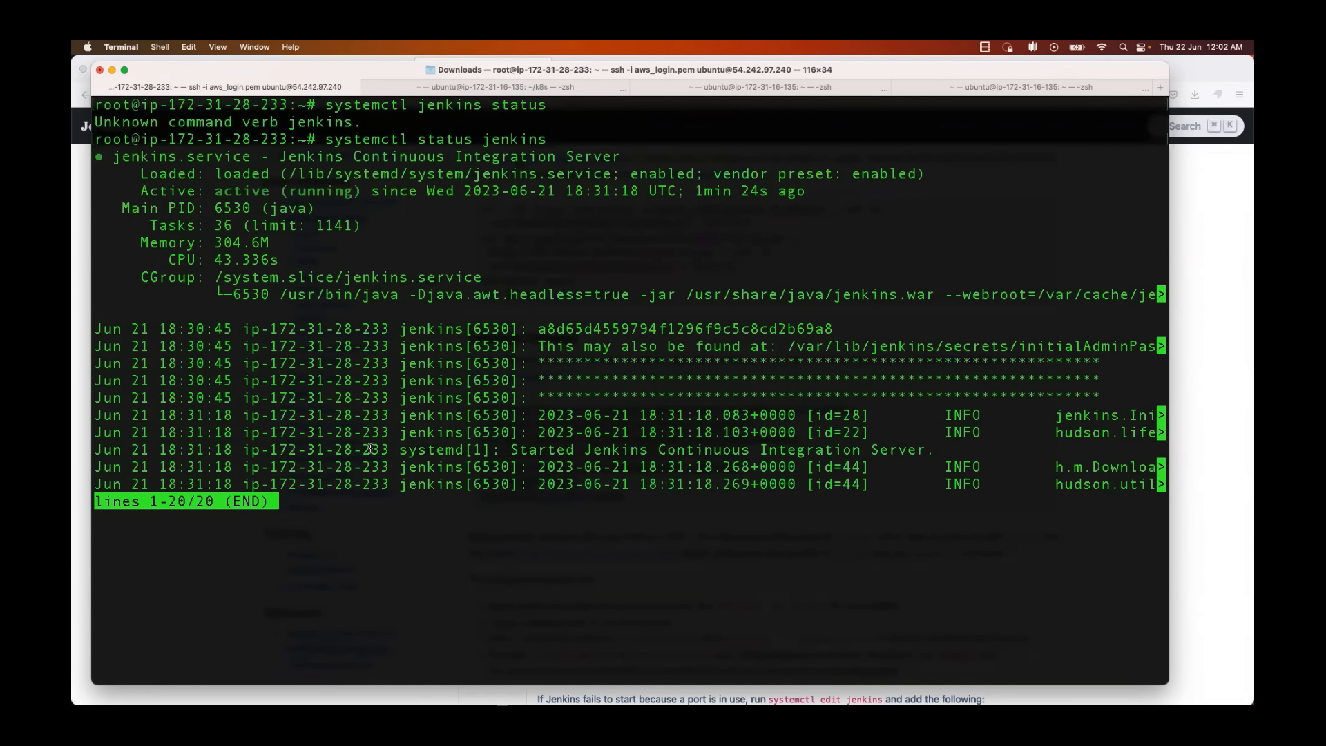
Step: Examine the log lines in the Jenkins status output and return to an empty shell prompt
drag(930, 494, 332, 293)
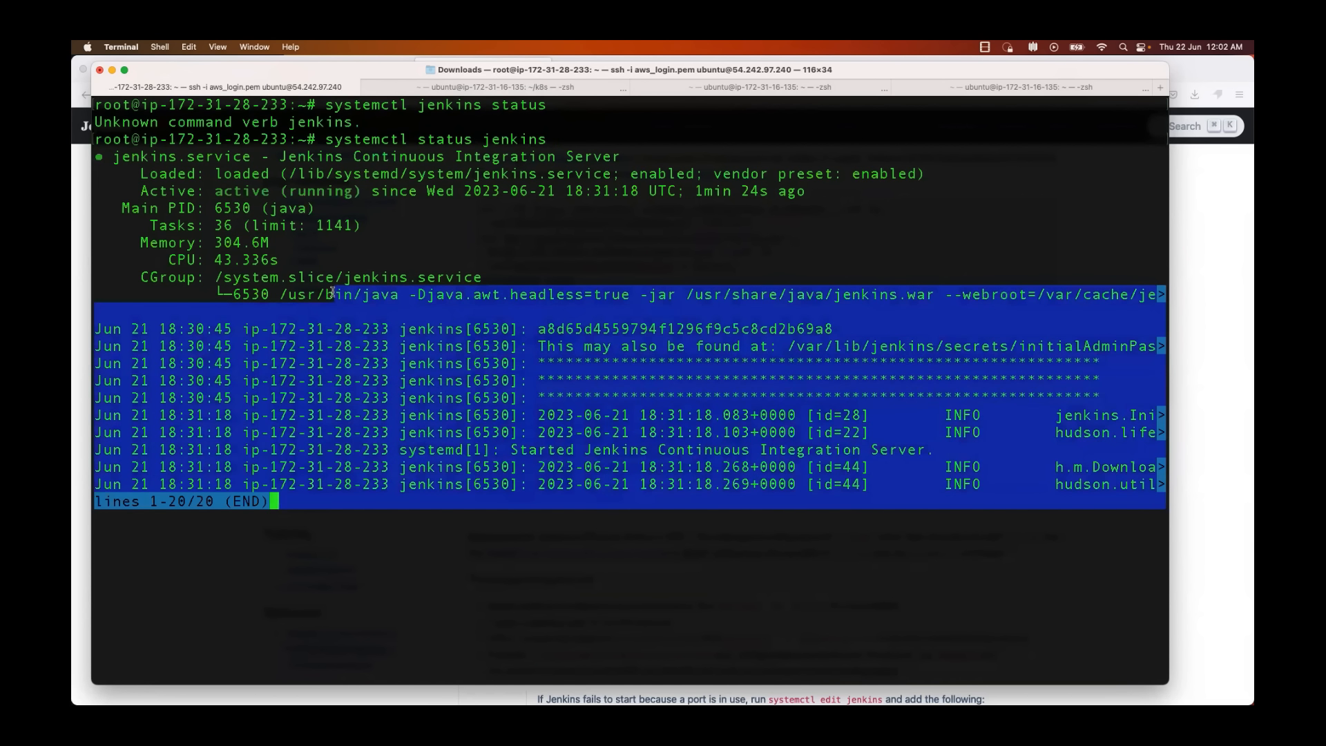
click(386, 511)
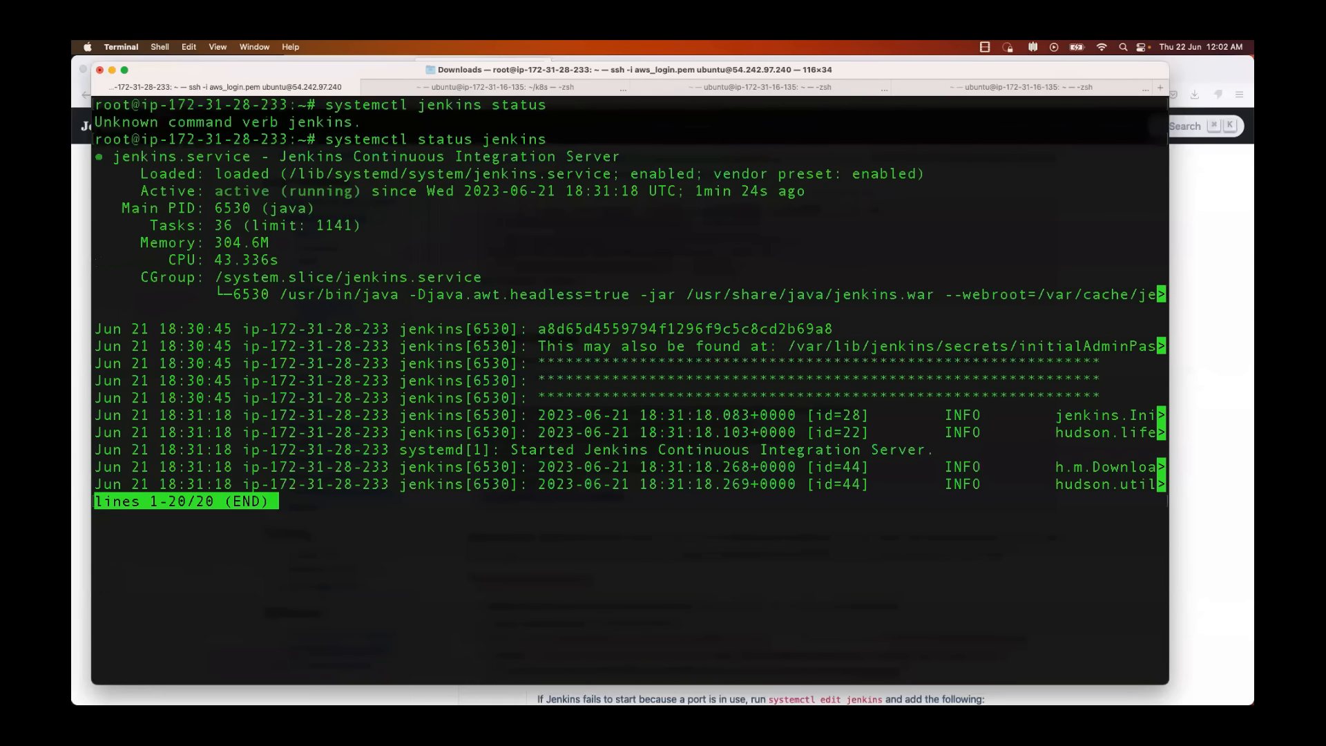
key(ctrl+c)
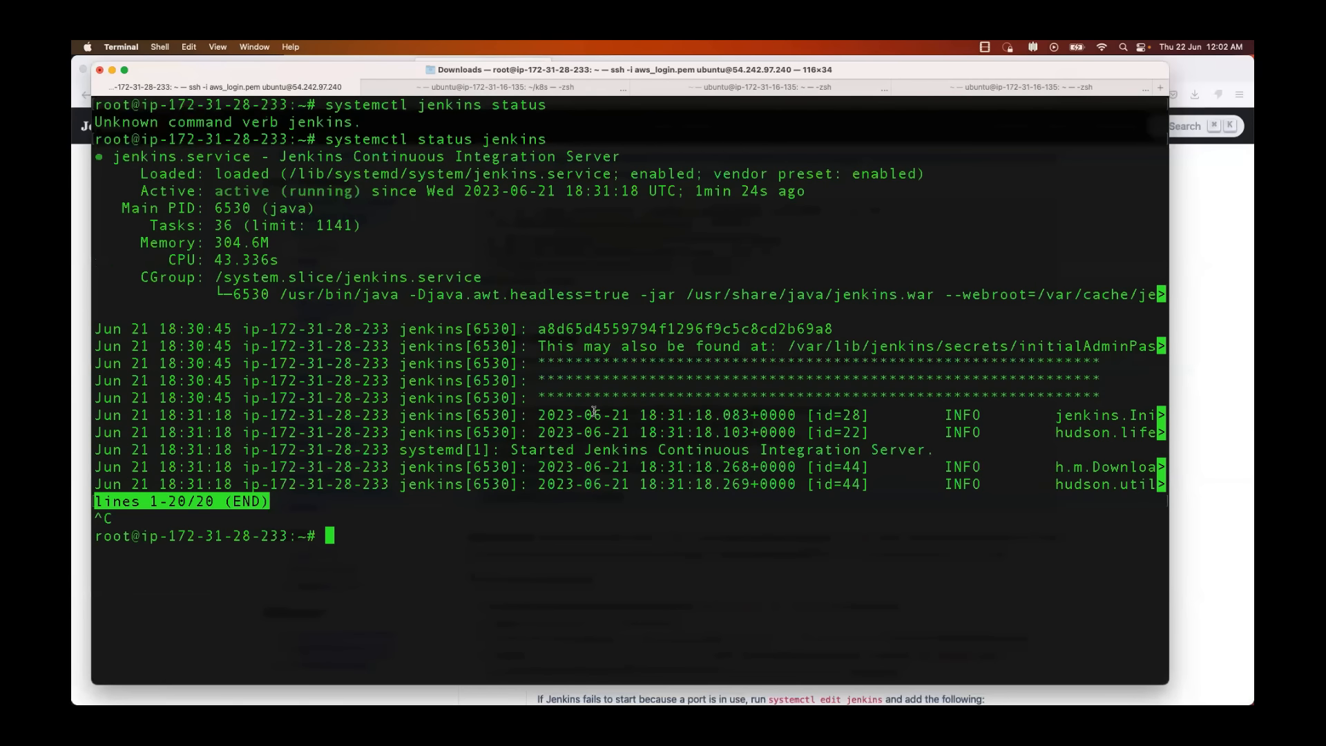
text(8080)
key(ctrl+c)
Step: Switch to Firefox, copy the public IPv4 address of my-first-instance from its details page, and open a new tab
key(super+Tab)
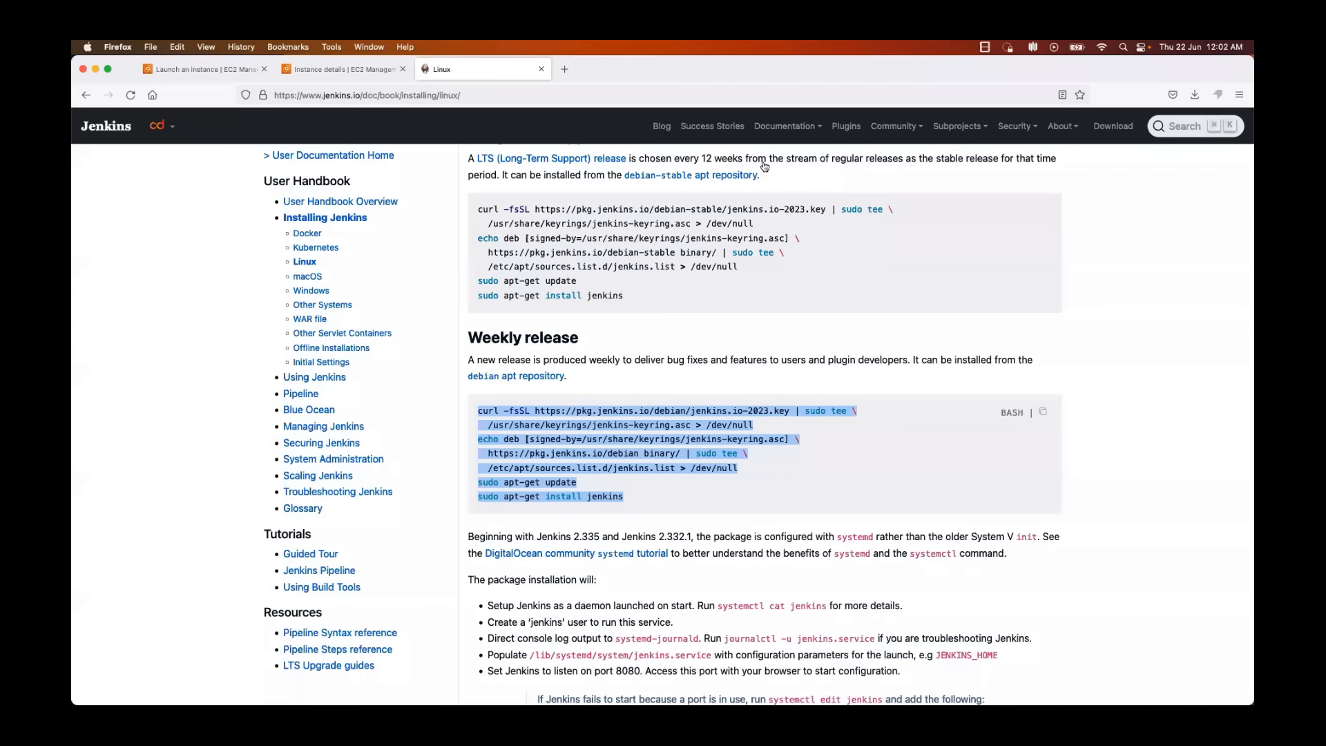
click(368, 70)
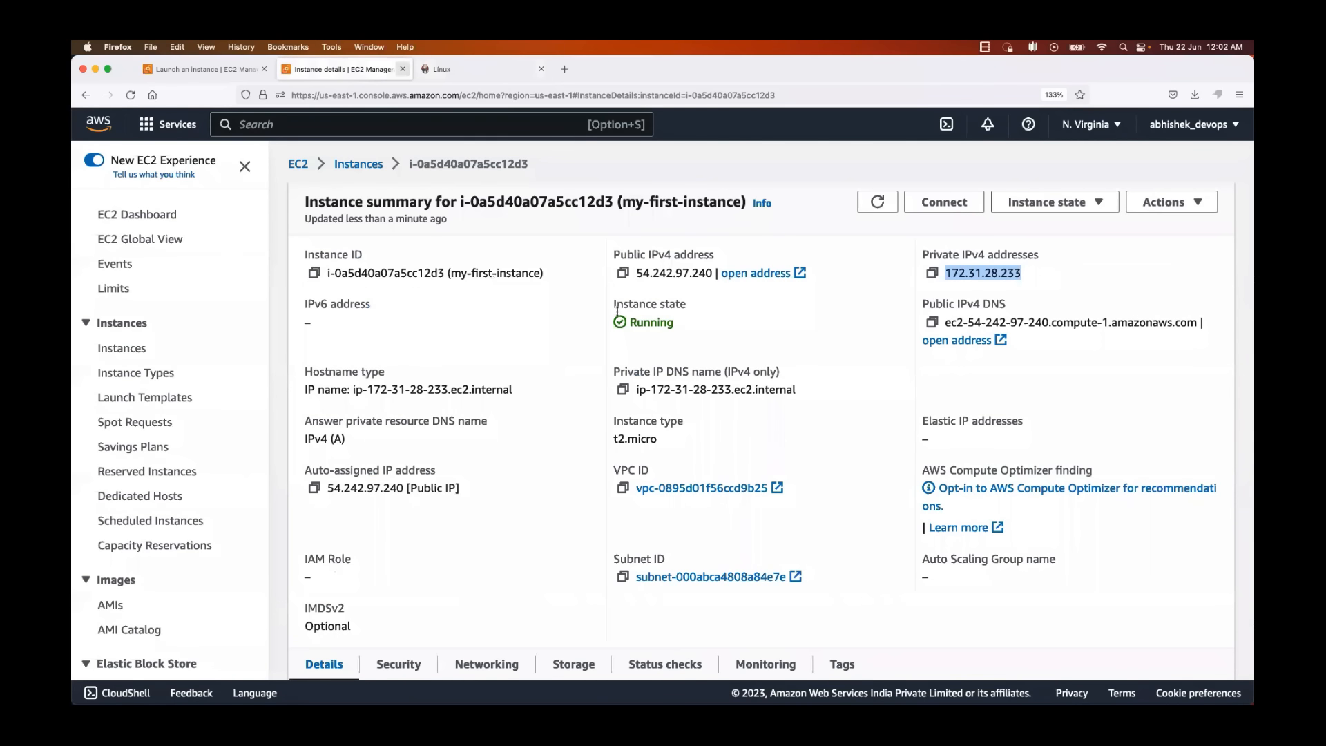
click(623, 273)
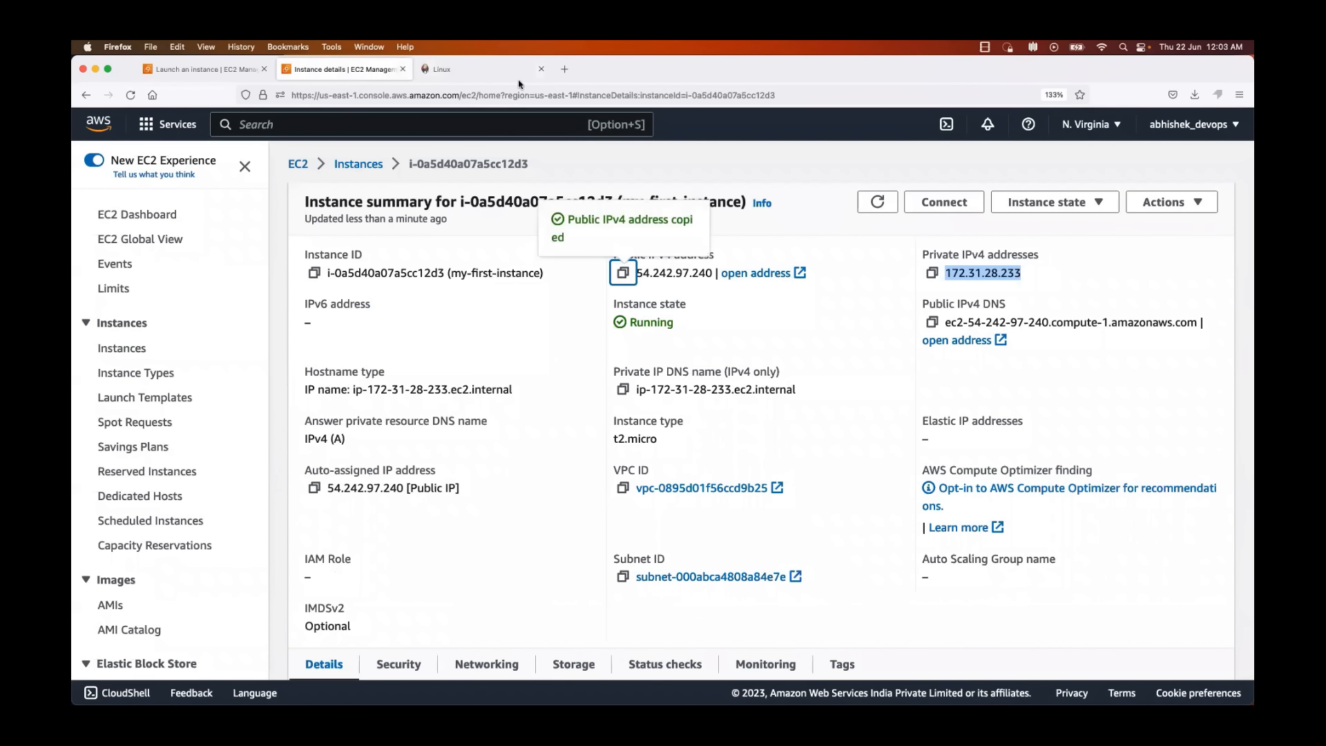
key(super+t)
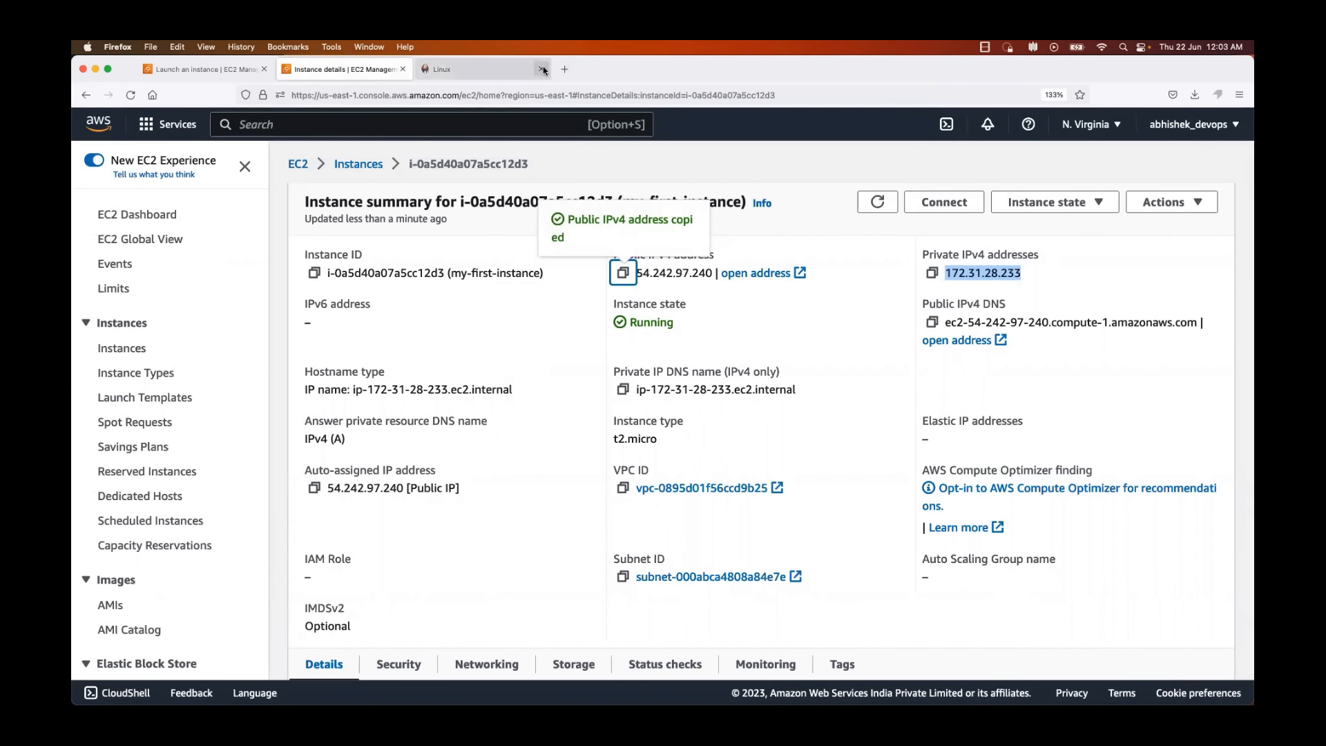
click(539, 94)
text(http)
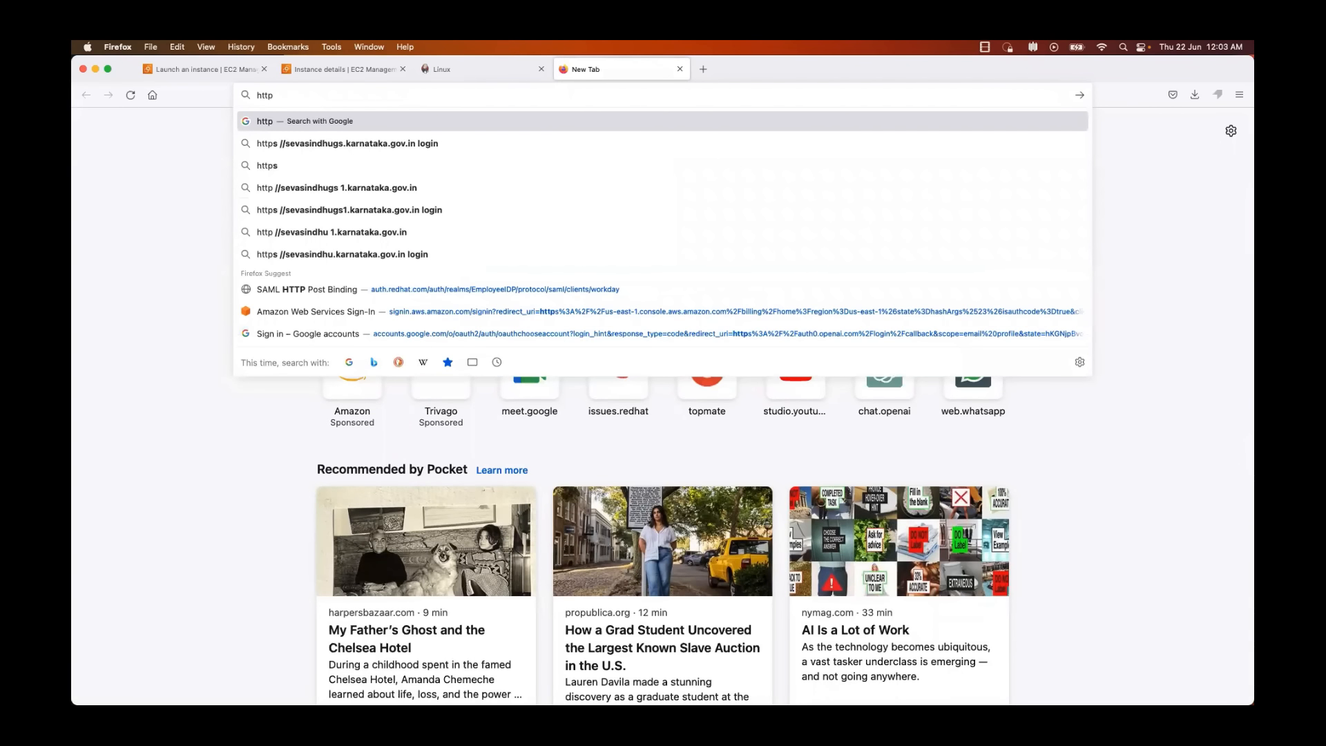
text(://172.31.28.233)
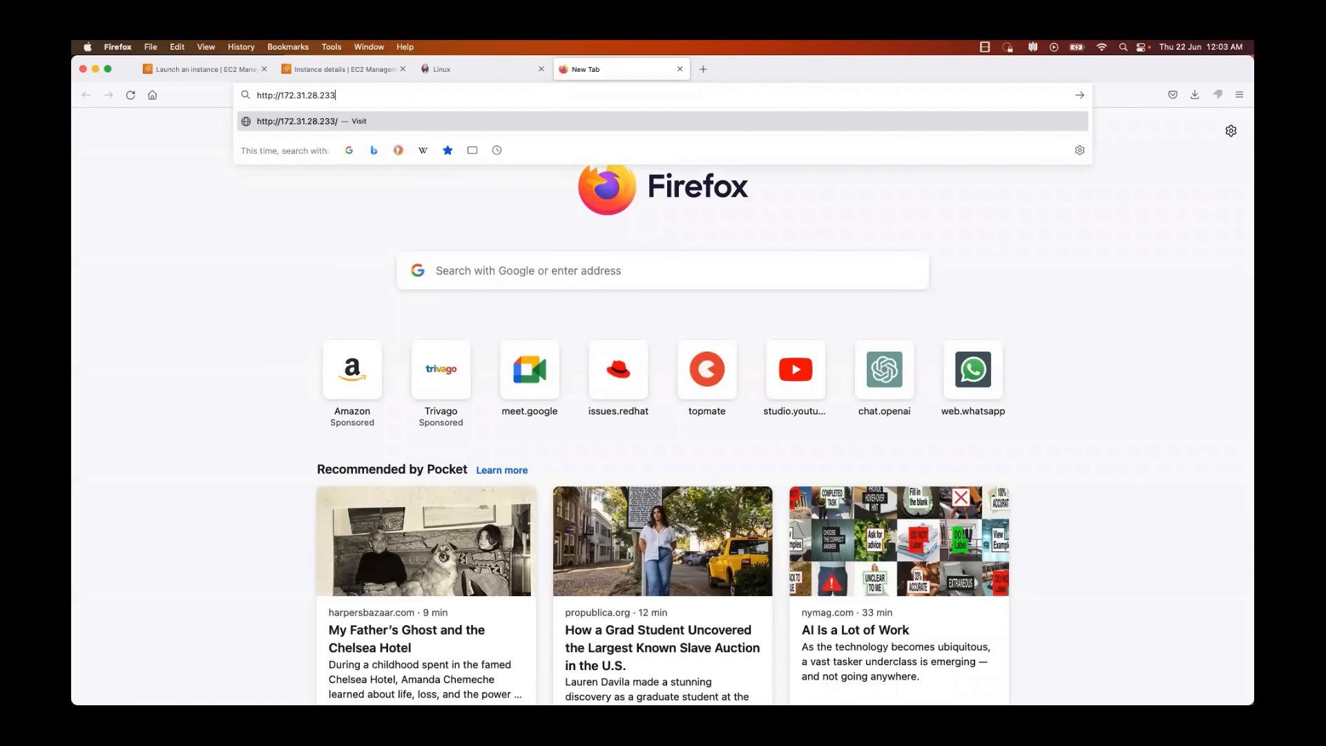
key(BackSpace)
key(BackSpace)
key(BackSpace)
key(BackSpace)
key(BackSpace)
key(BackSpace)
key(BackSpace)
key(BackSpace)
key(BackSpace)
key(BackSpace)
key(BackSpace)
key(BackSpace)
key(BackSpace)
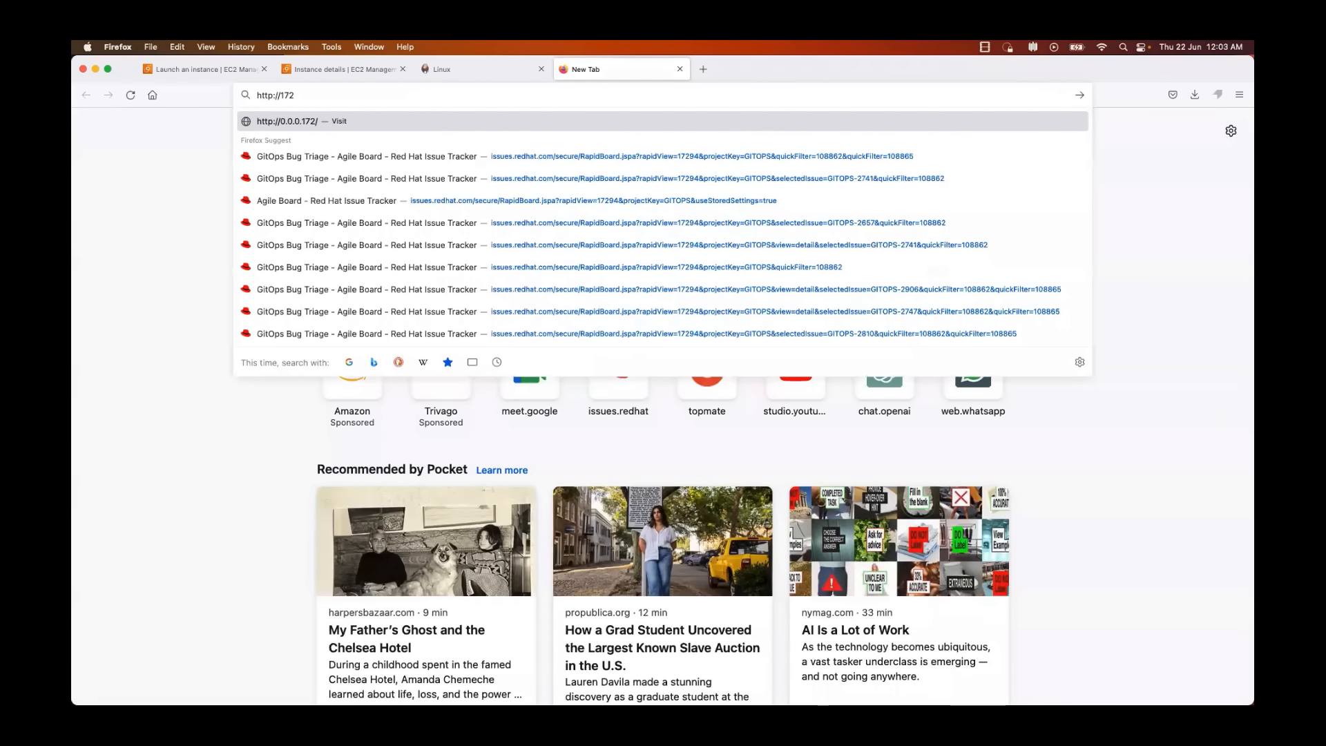
click(339, 70)
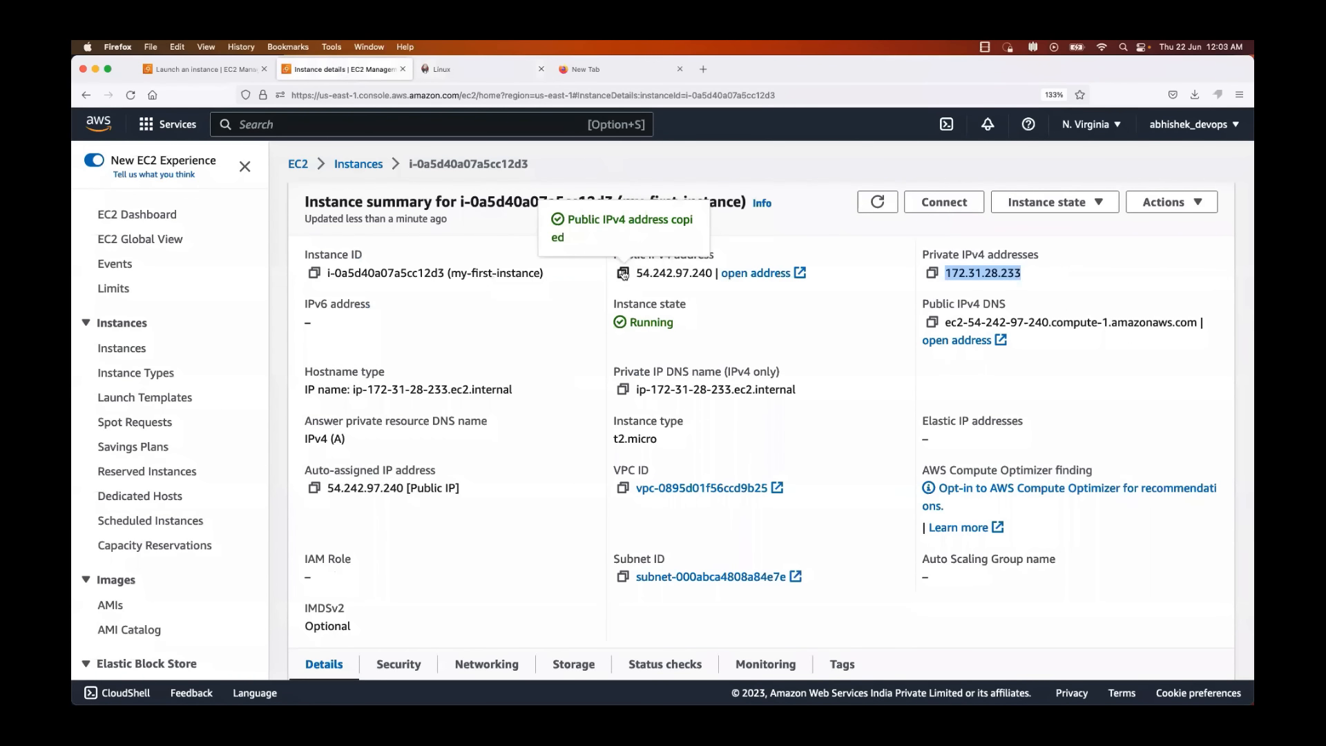
click(586, 78)
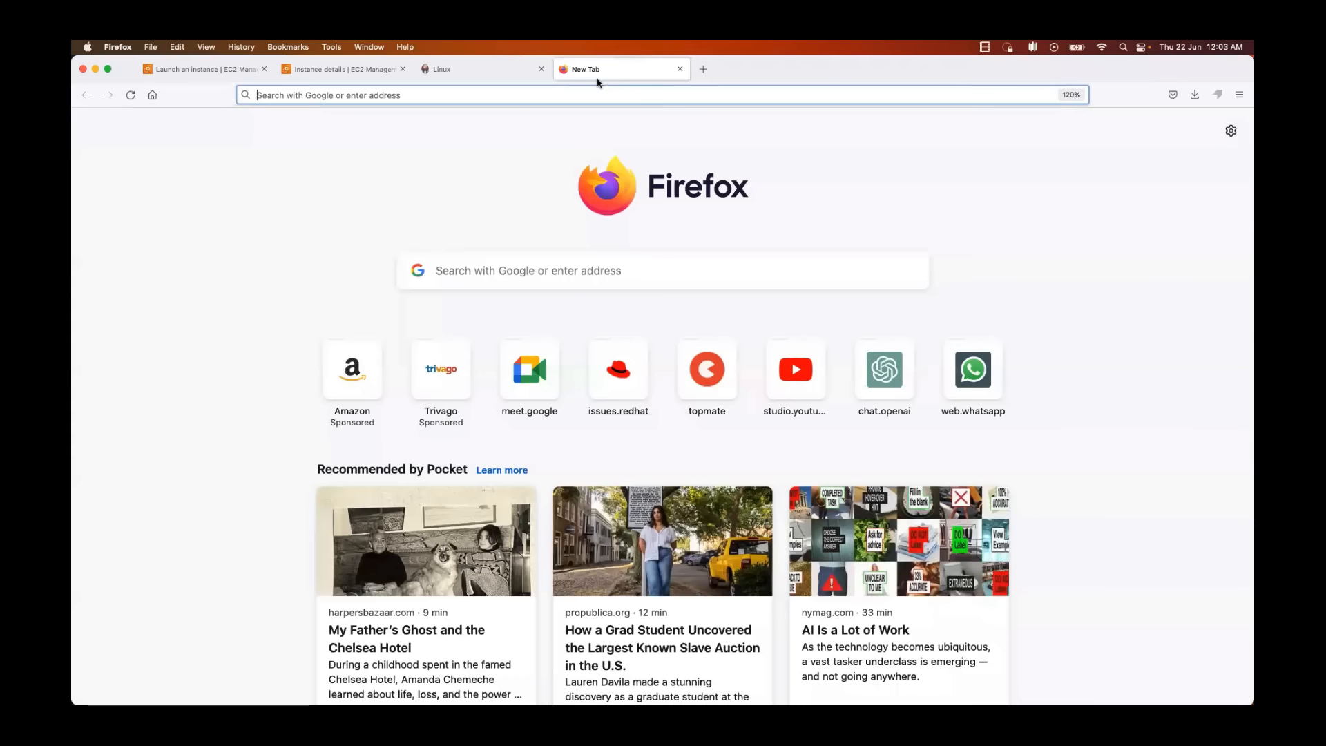
click(357, 94)
text(http://)
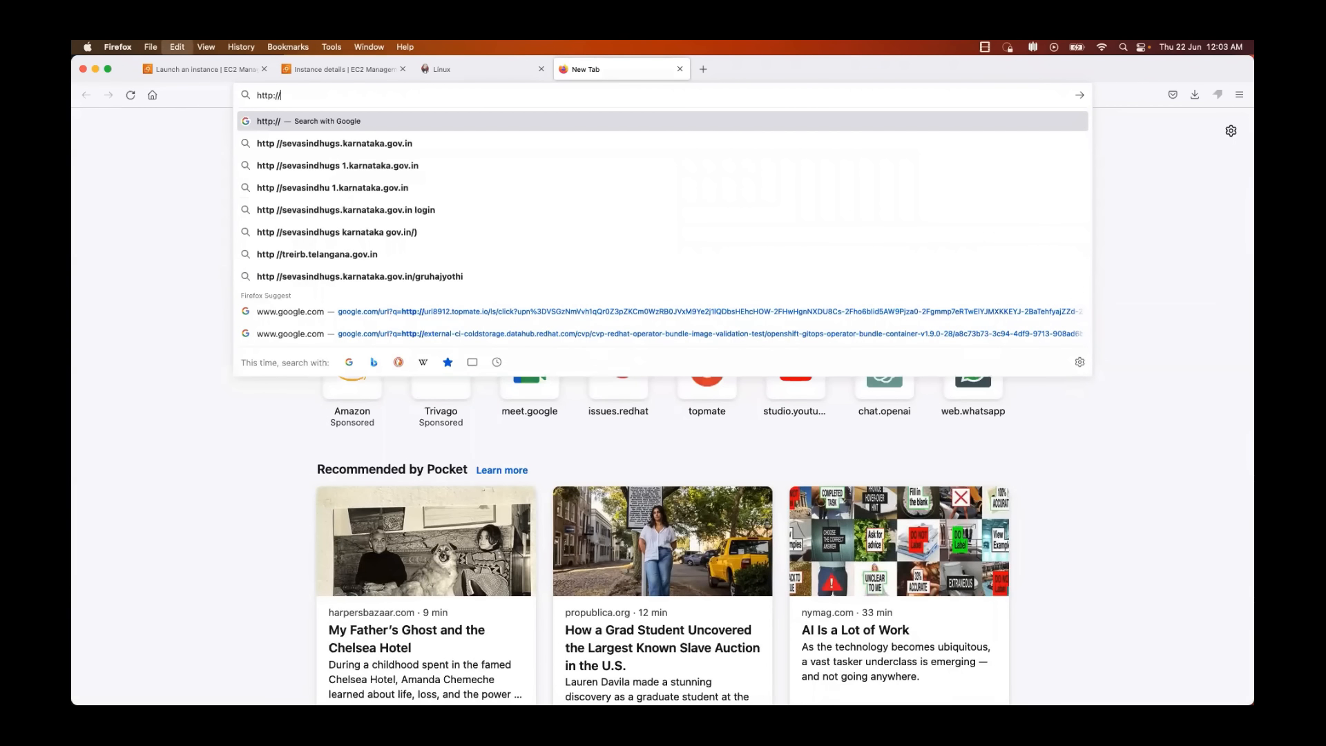
key(super+v)
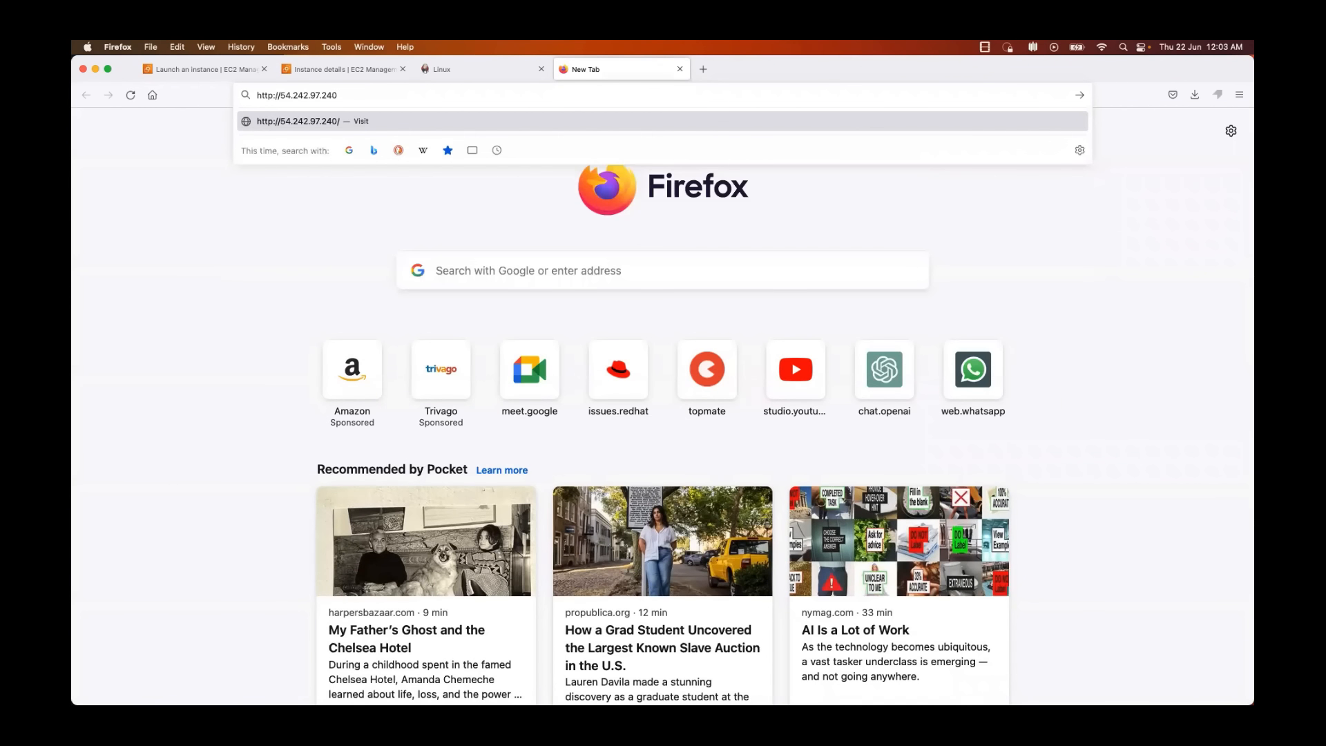
text(:8080)
key(Return)
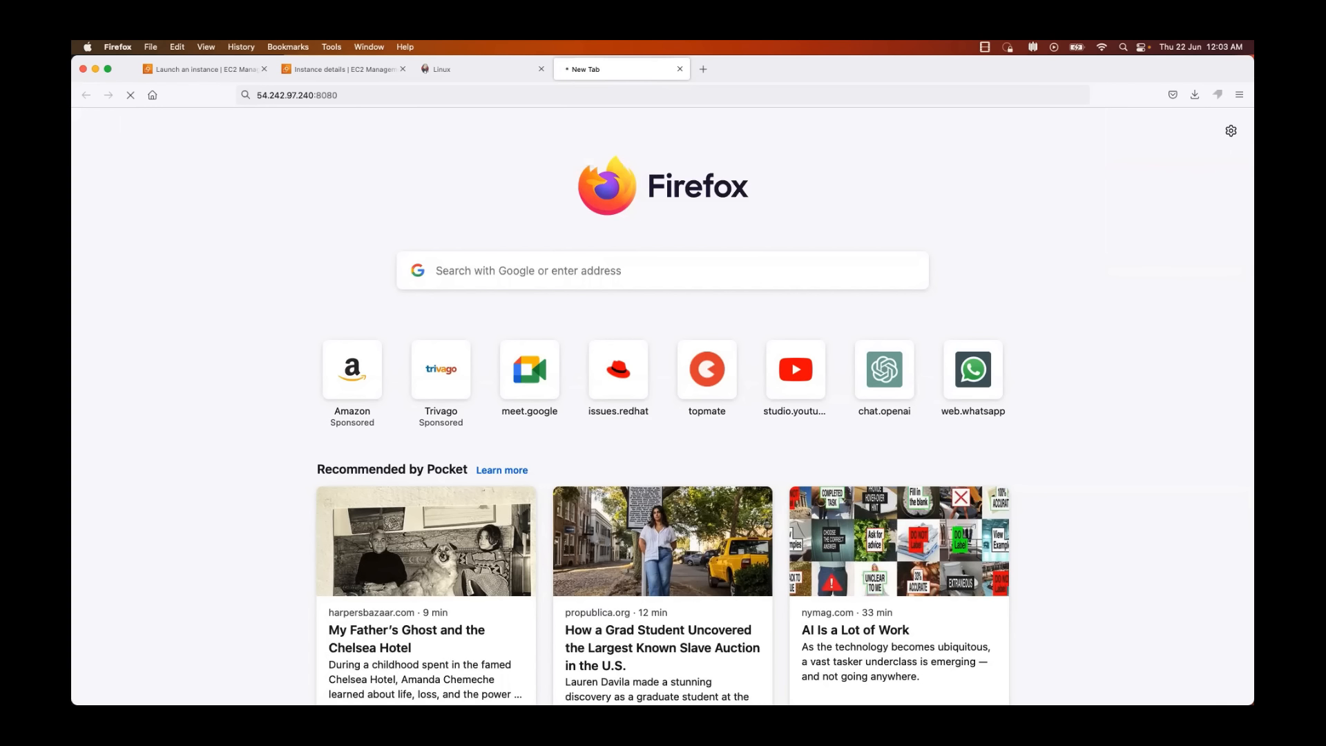
Step: Open the details page of my-first-instance through the instance link on the launch confirmation page
click(200, 72)
scroll(437, 500, down, 1)
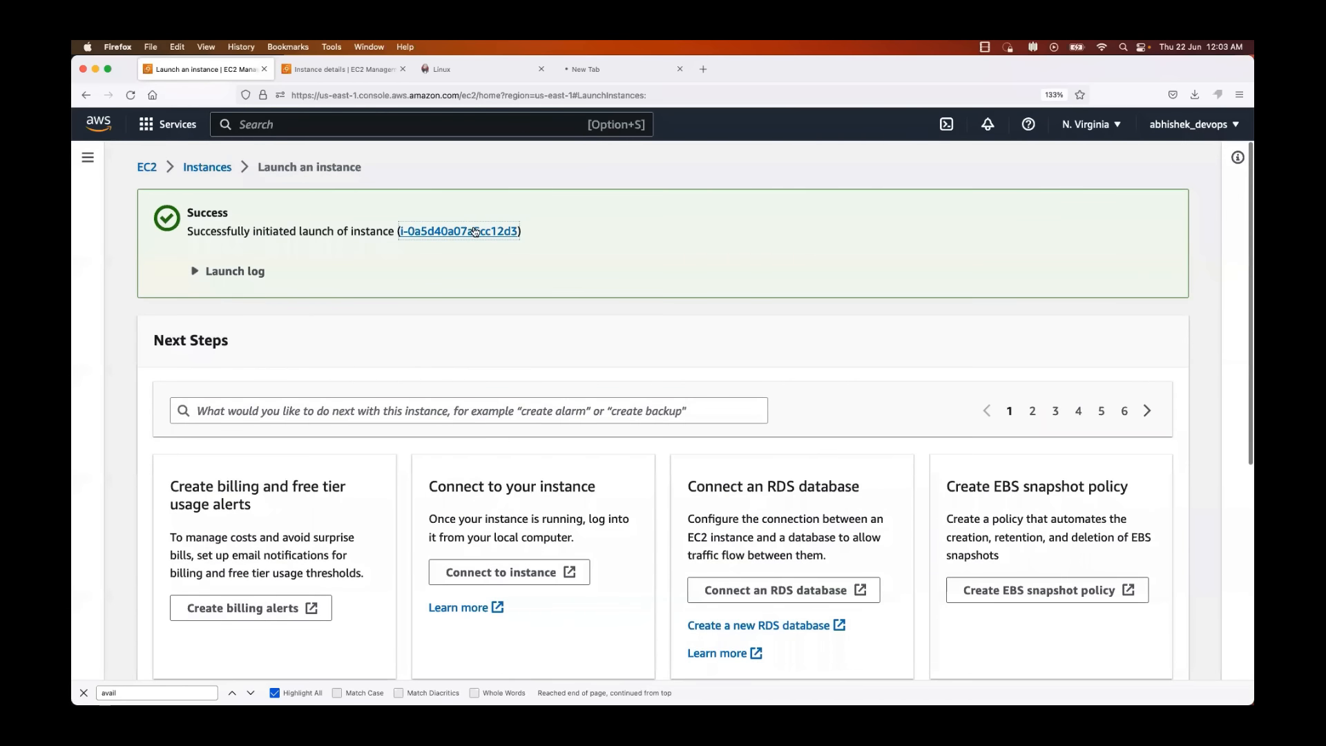
click(461, 234)
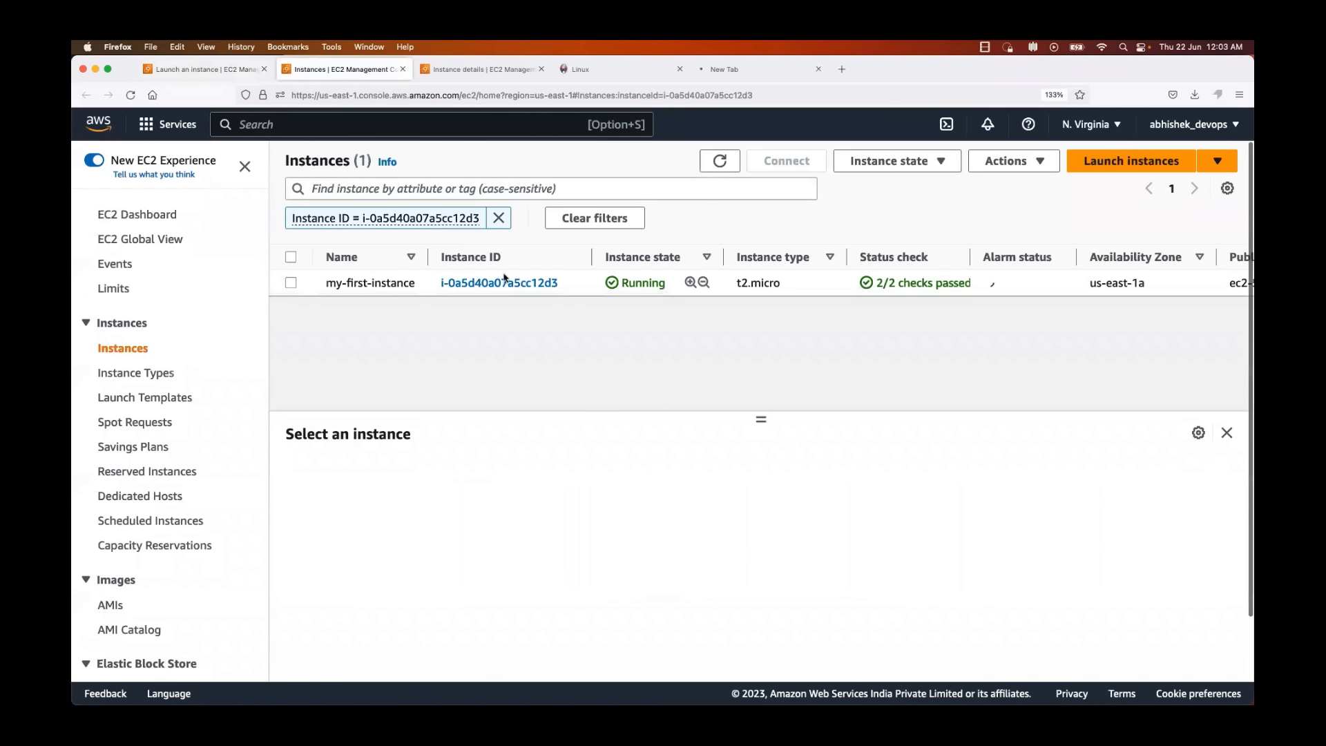
click(498, 282)
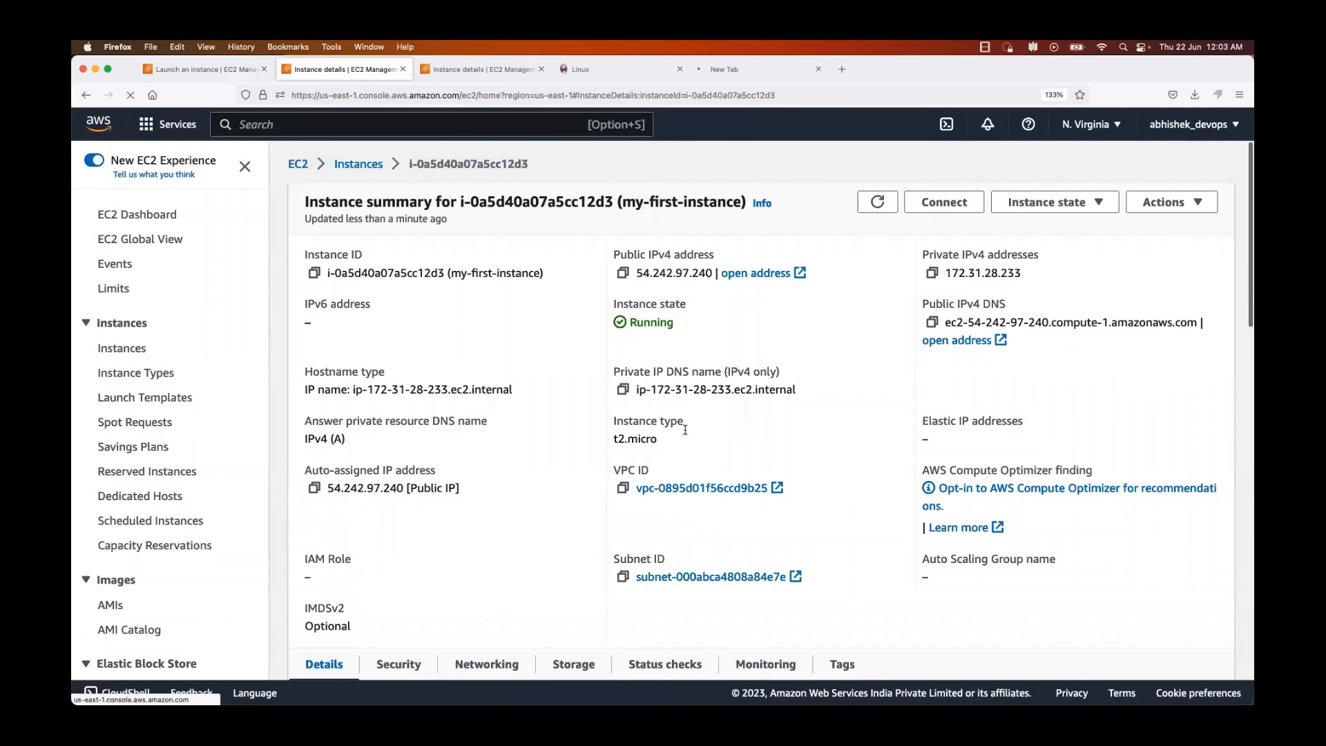
Step: Examine the instance's networking and security details, including the inbound and outbound rules that apply to it
scroll(686, 435, down, 1)
scroll(809, 545, down, 1)
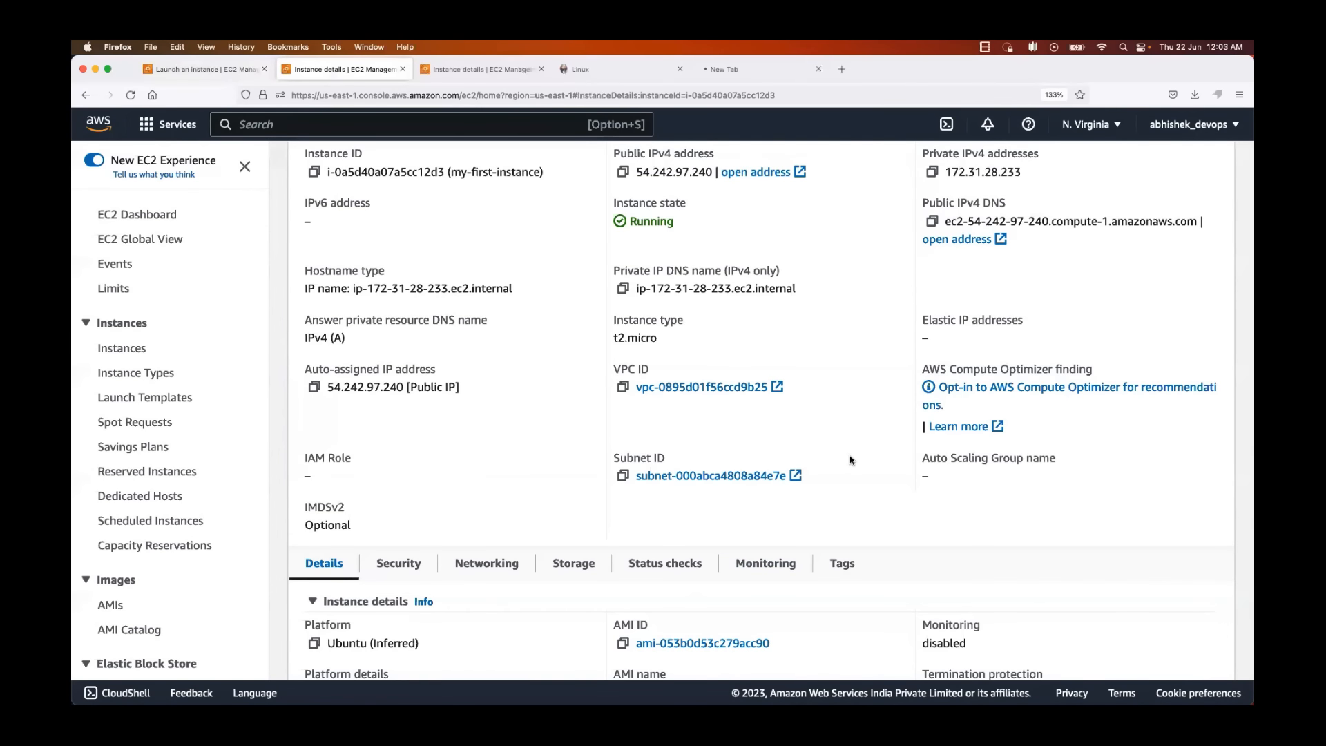
scroll(850, 461, down, 3)
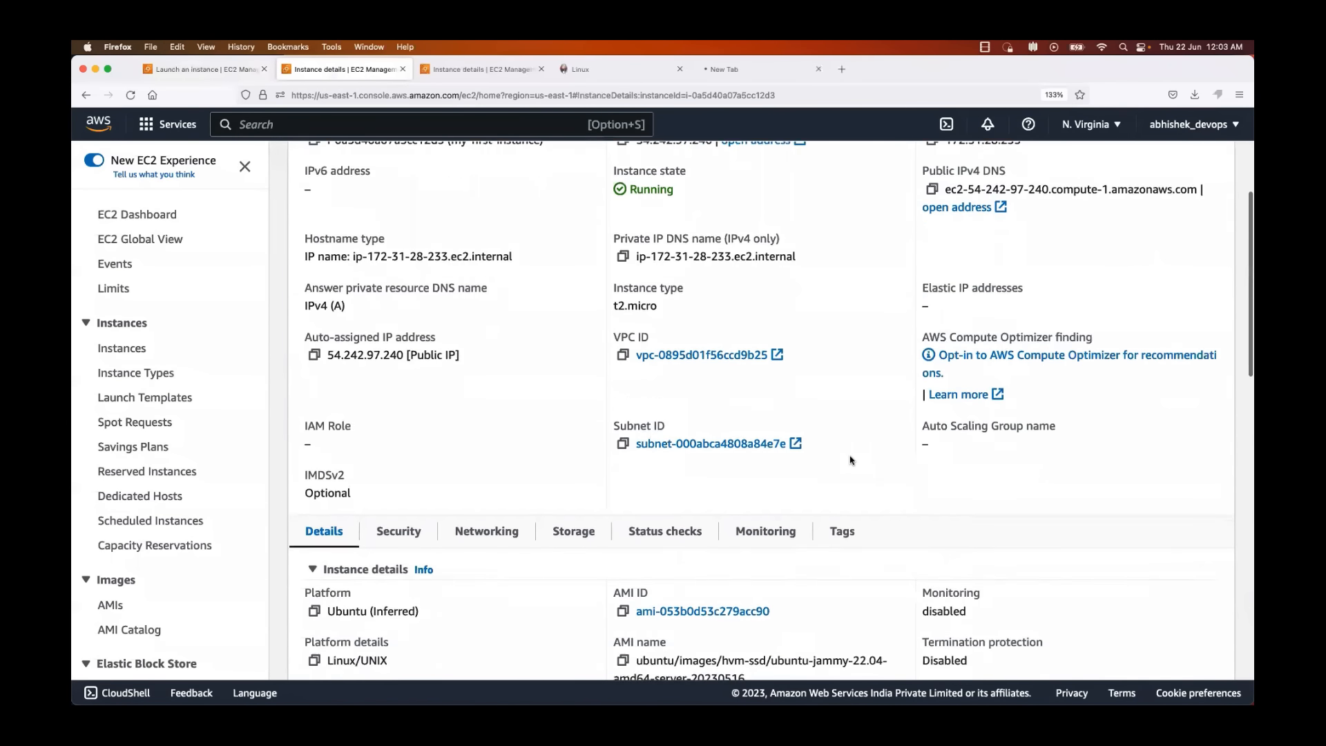
click(398, 406)
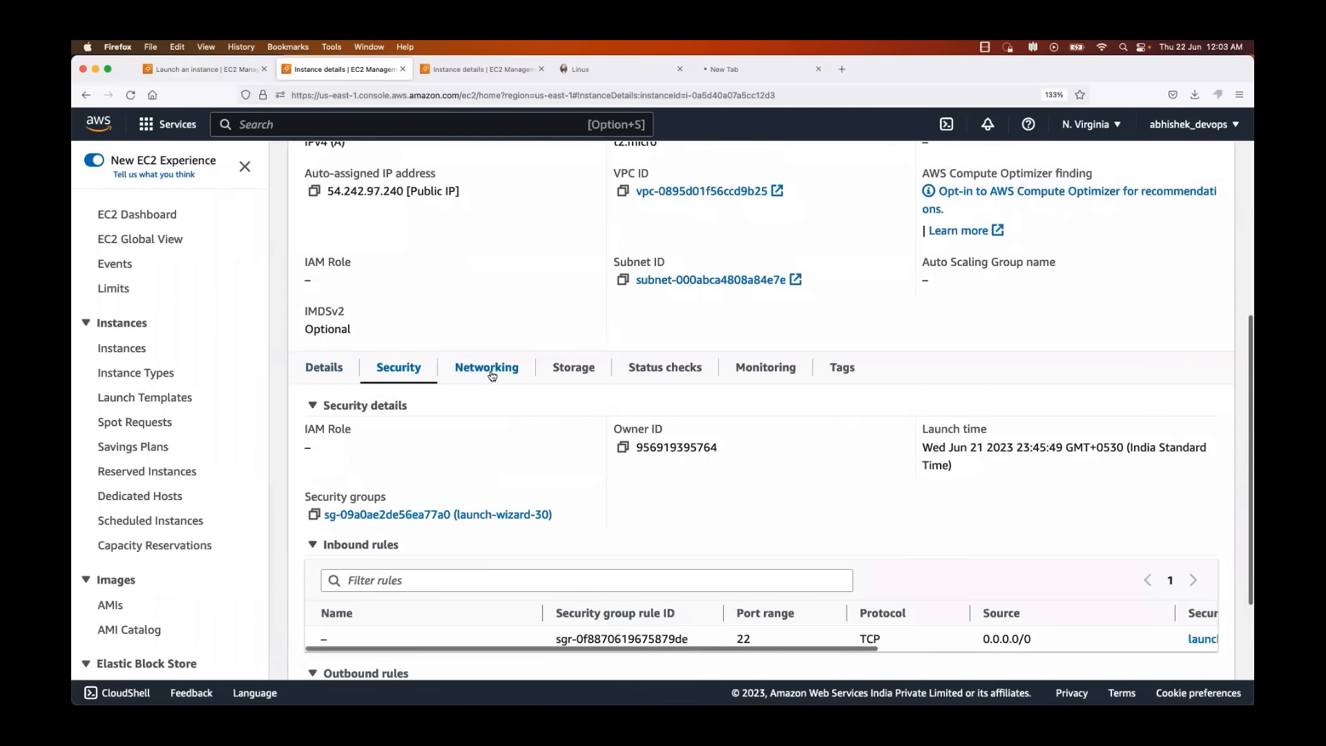
click(475, 367)
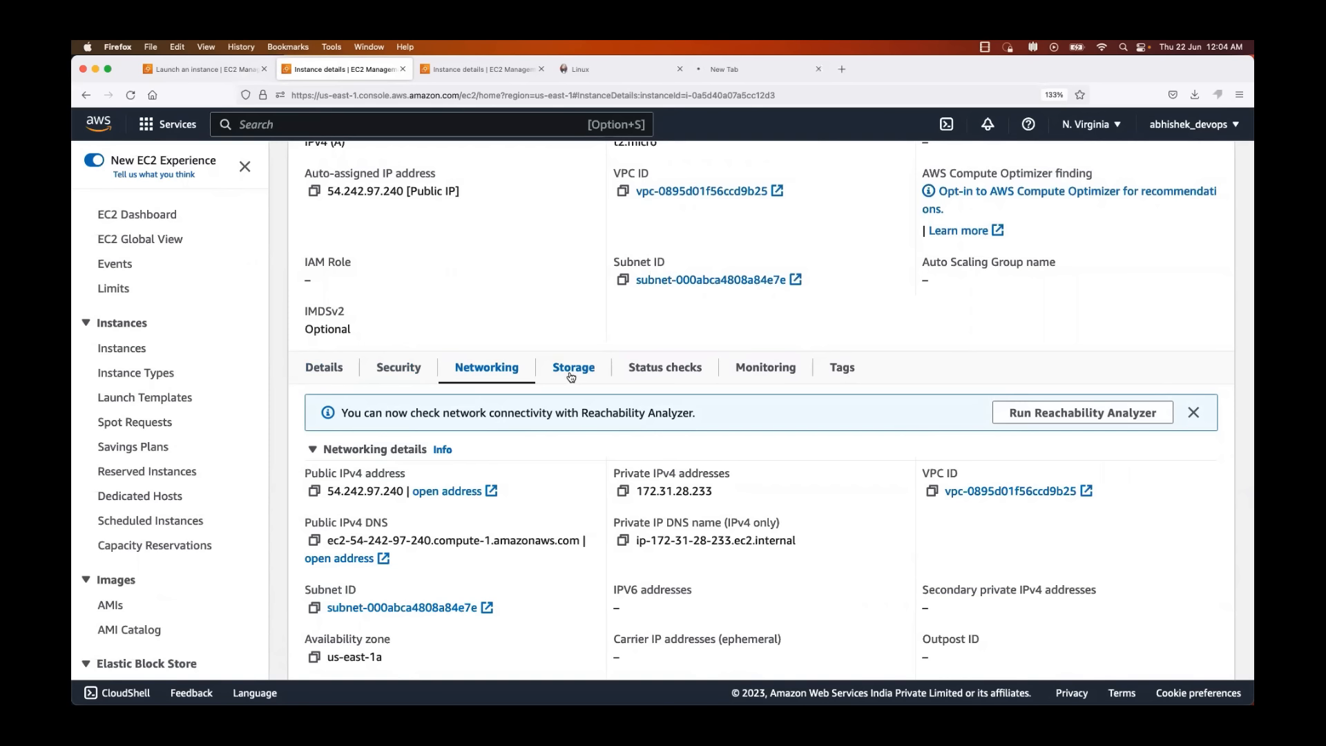
click(392, 371)
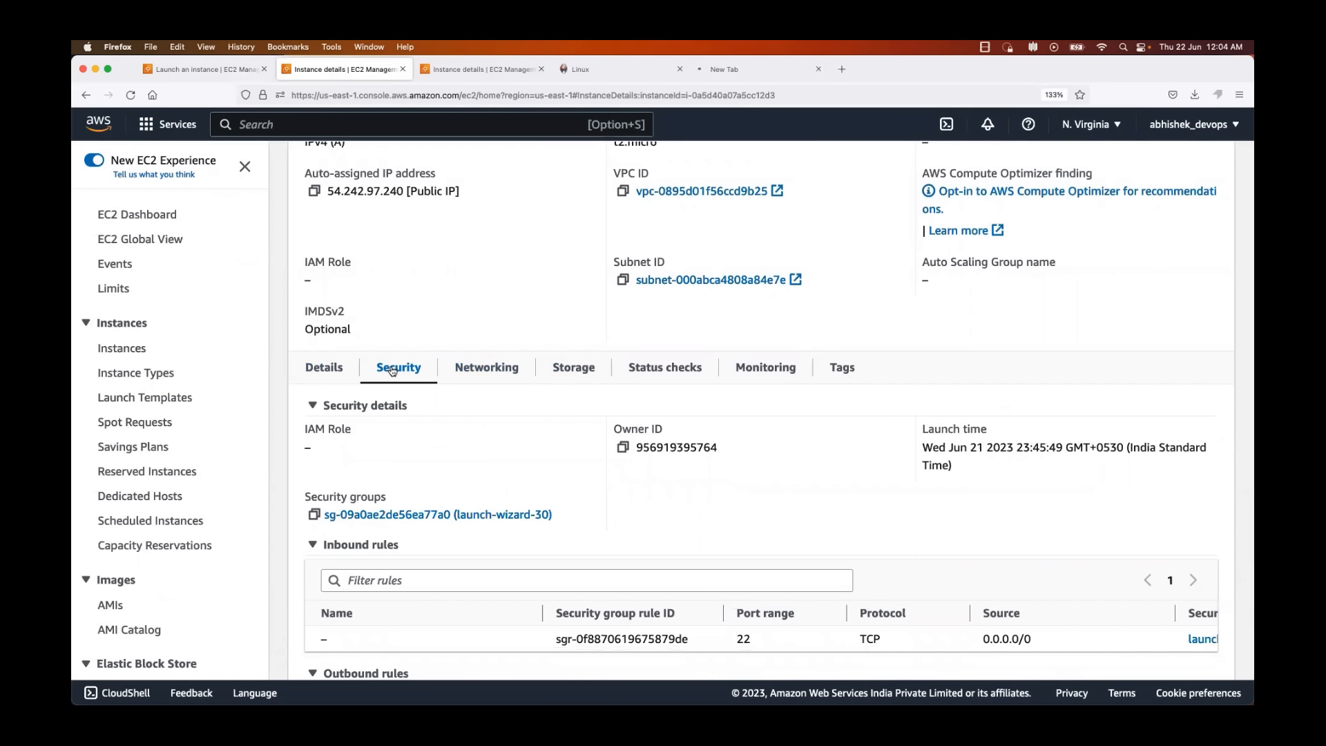
scroll(392, 371, down, 4)
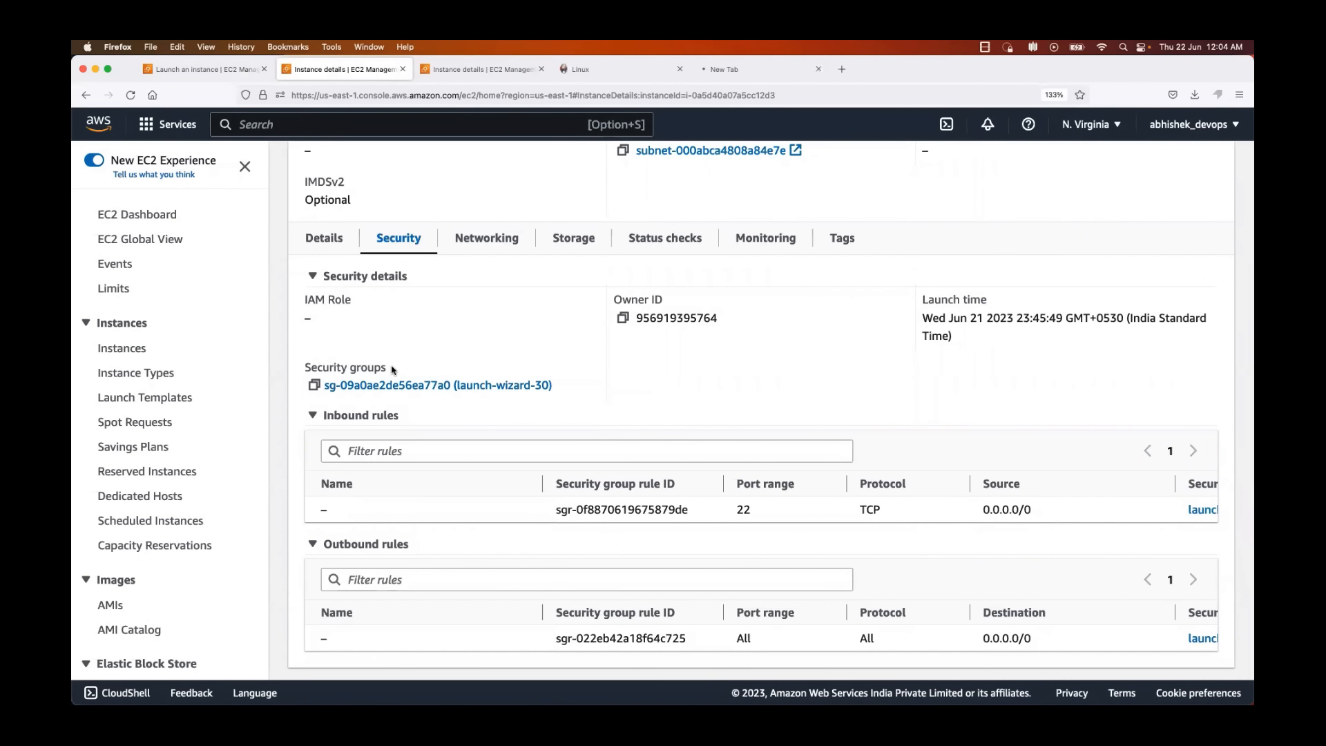
scroll(449, 482, down, 1)
scroll(887, 529, down, 1)
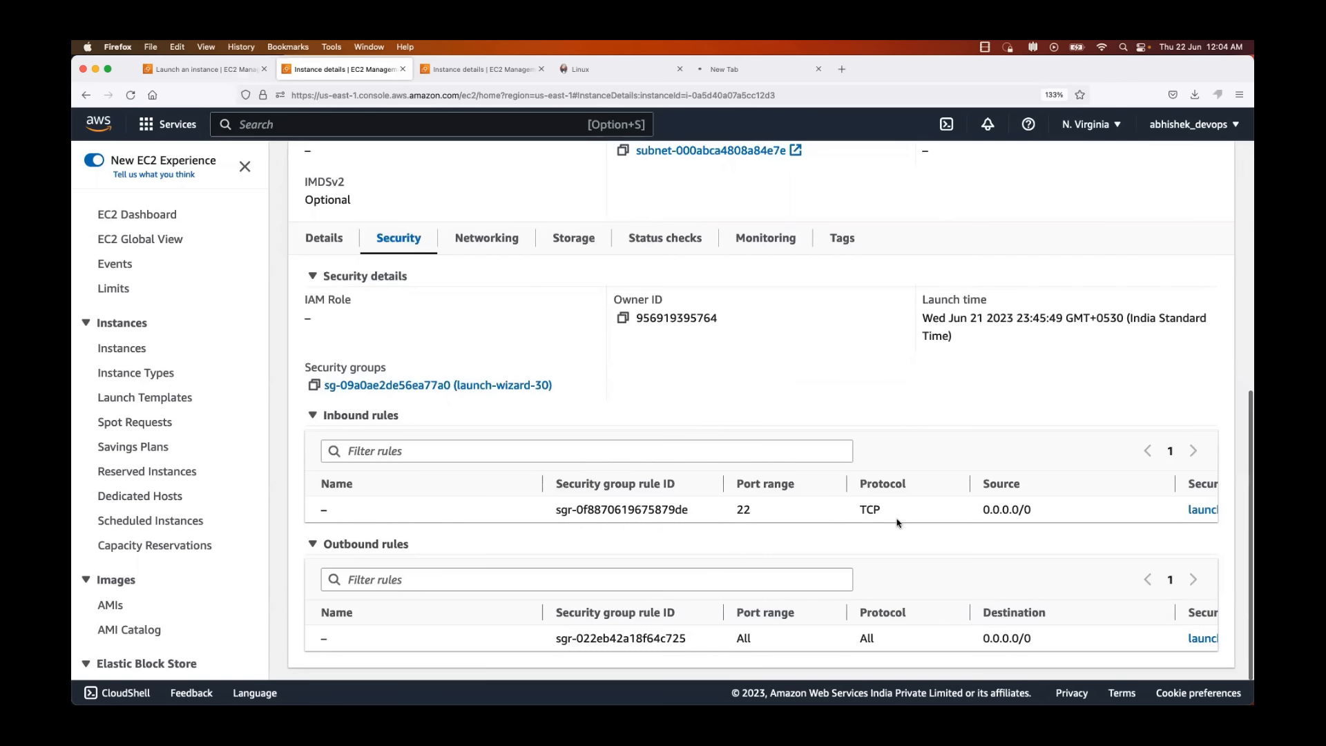
scroll(898, 511, right, 5)
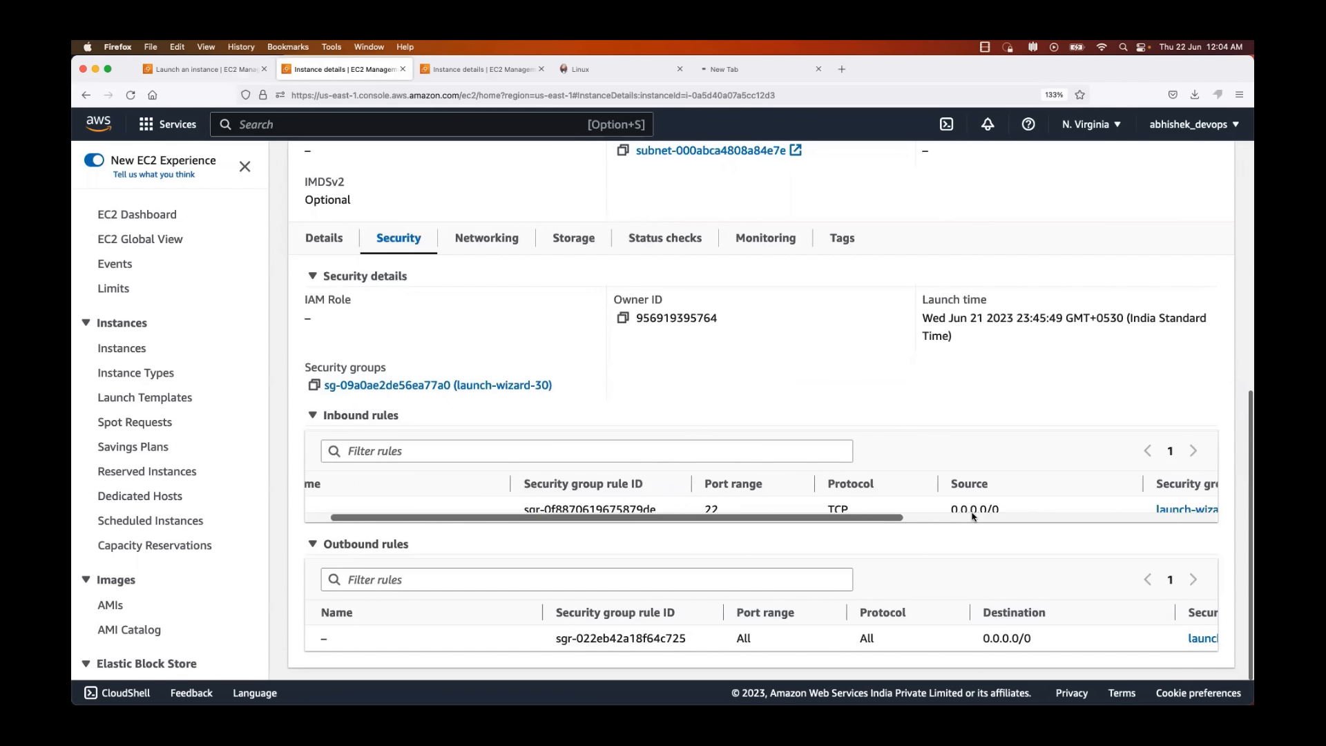
Step: Open the instance's launch-wizard-30 security group and start editing its inbound rules
click(363, 386)
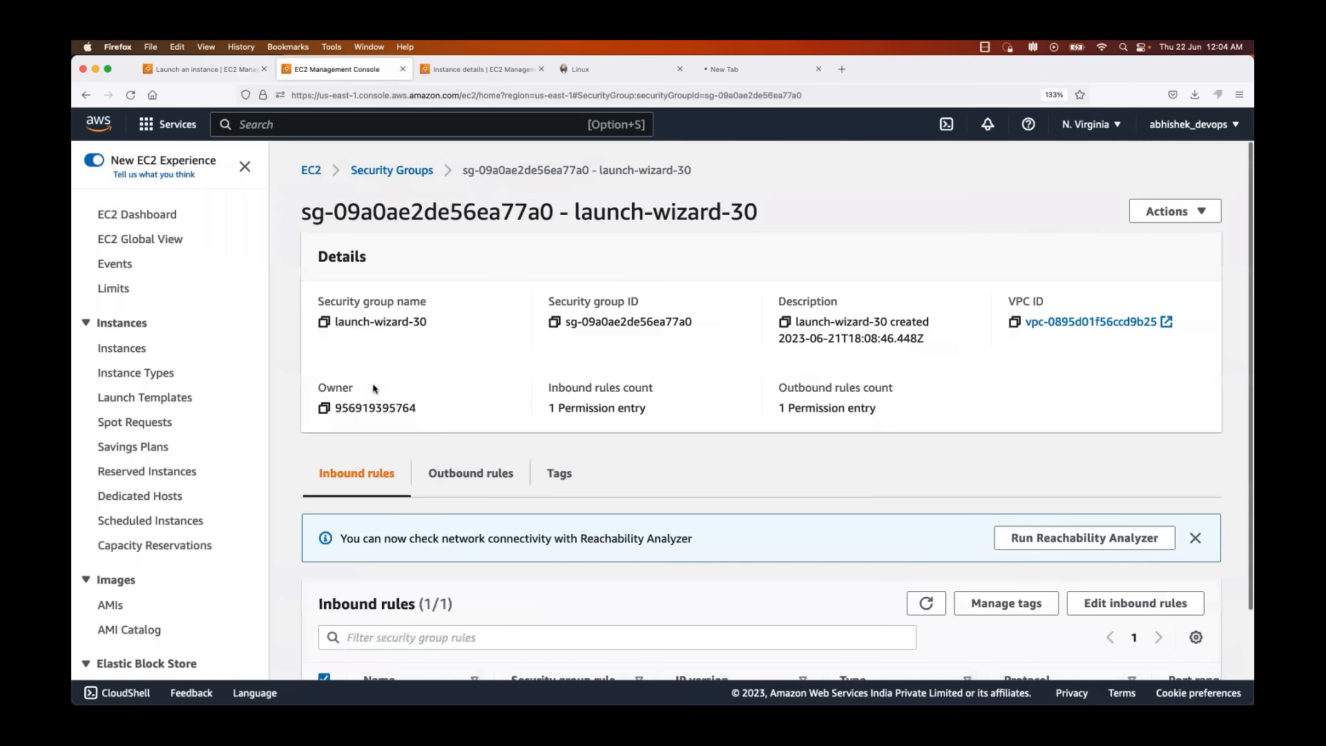
scroll(604, 499, down, 2)
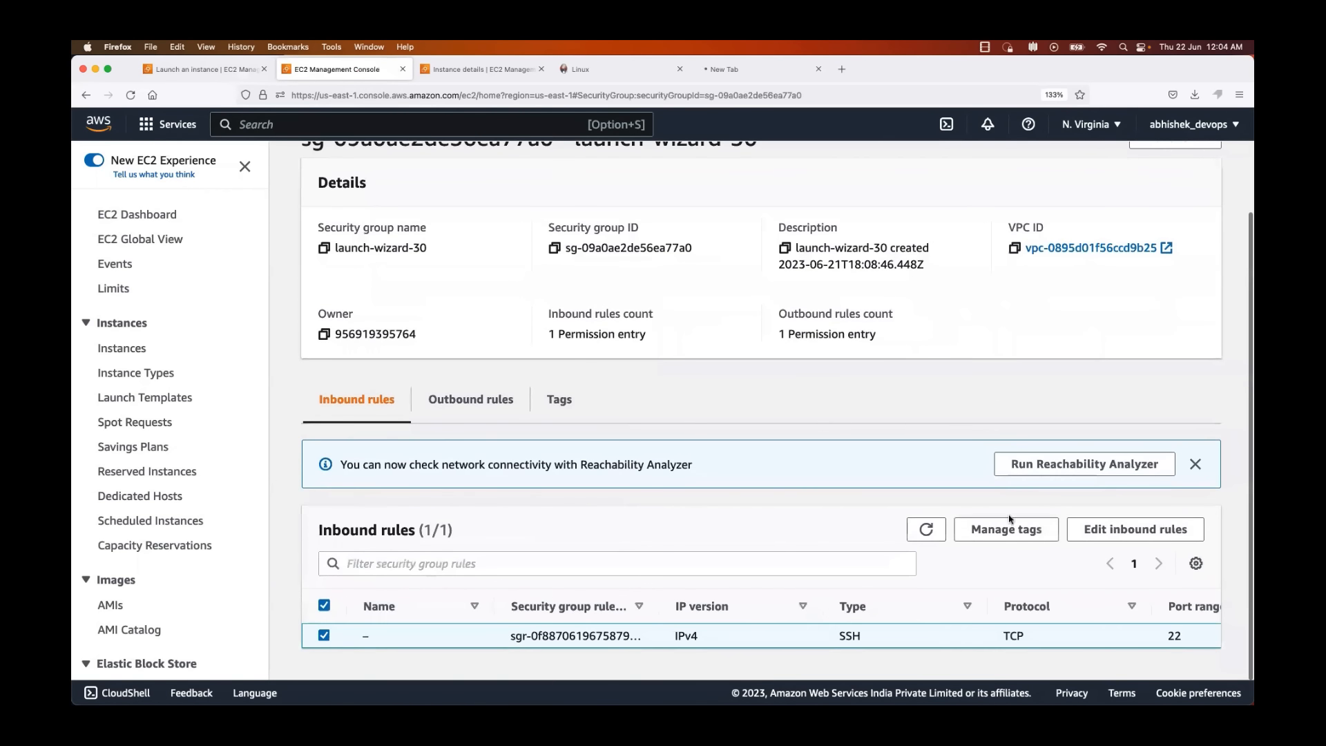
click(1128, 537)
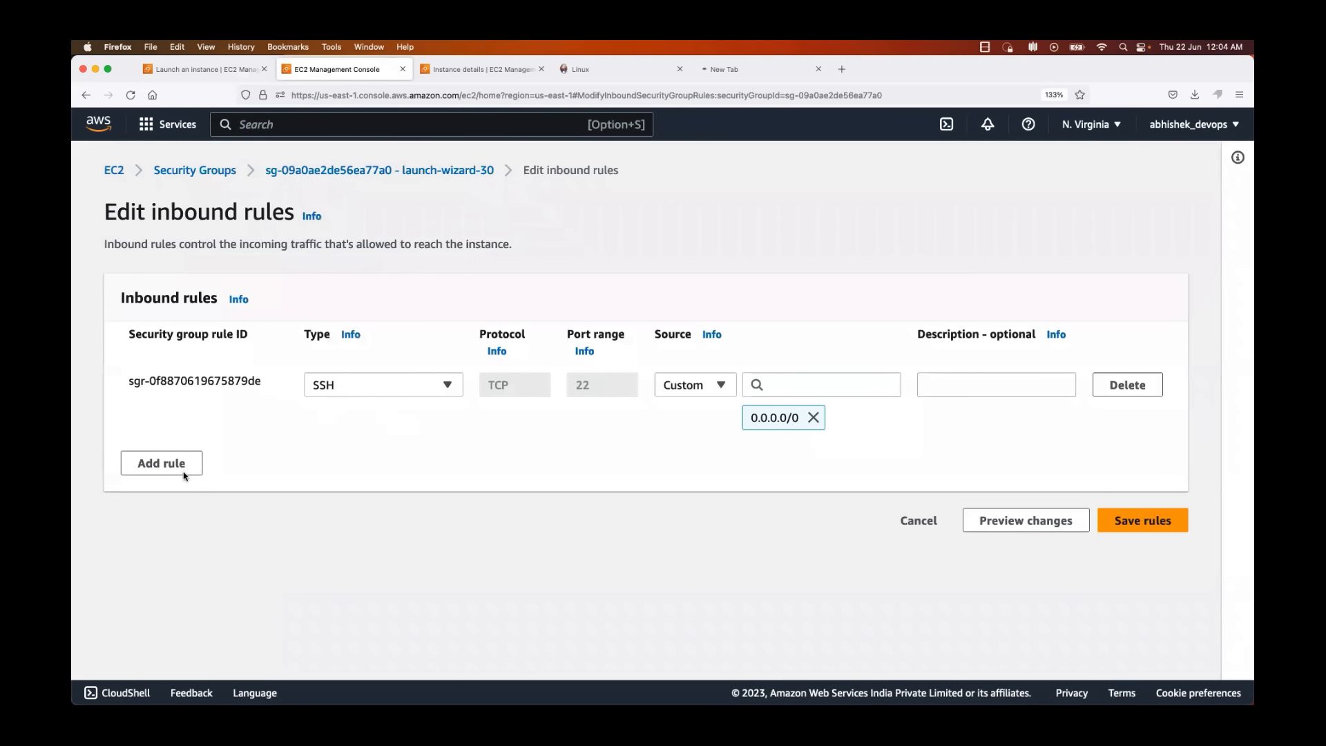
Step: Add a Custom TCP inbound rule for port 8080 with source Anywhere-IPv4 and save the rules
click(167, 456)
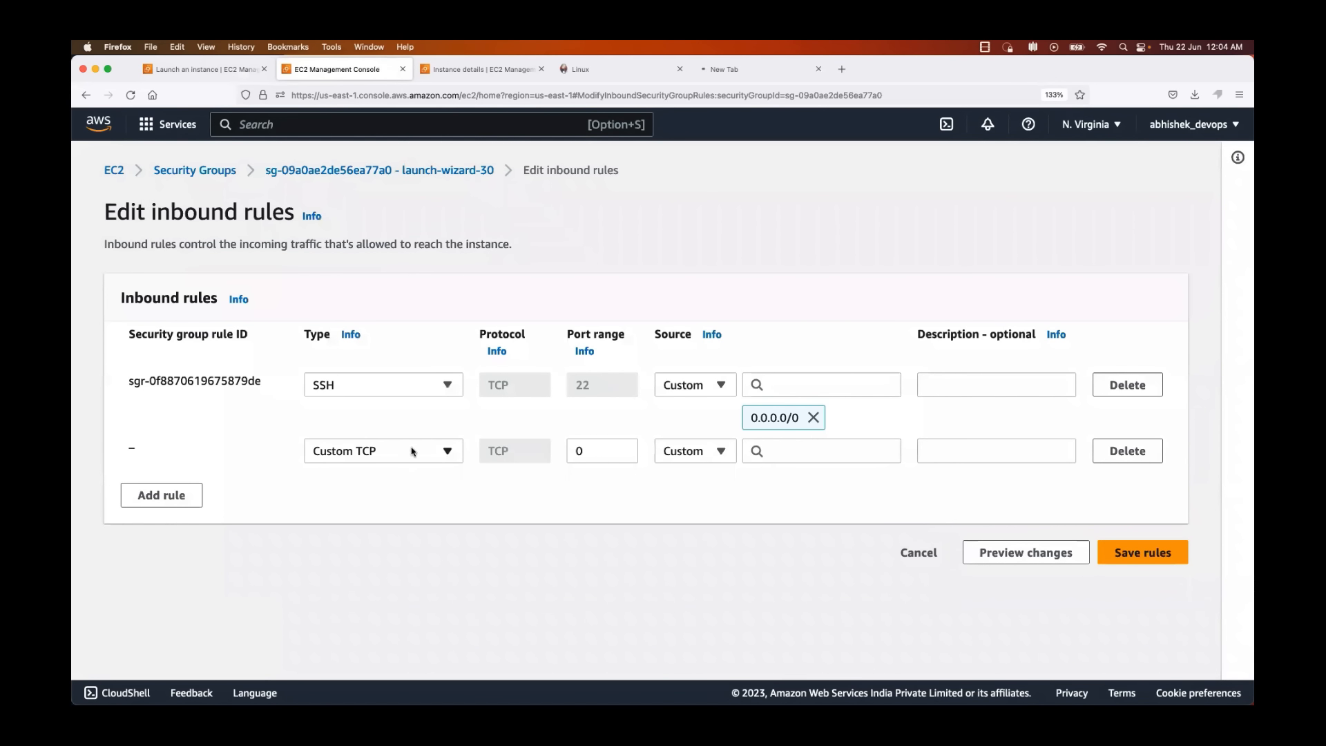
click(422, 454)
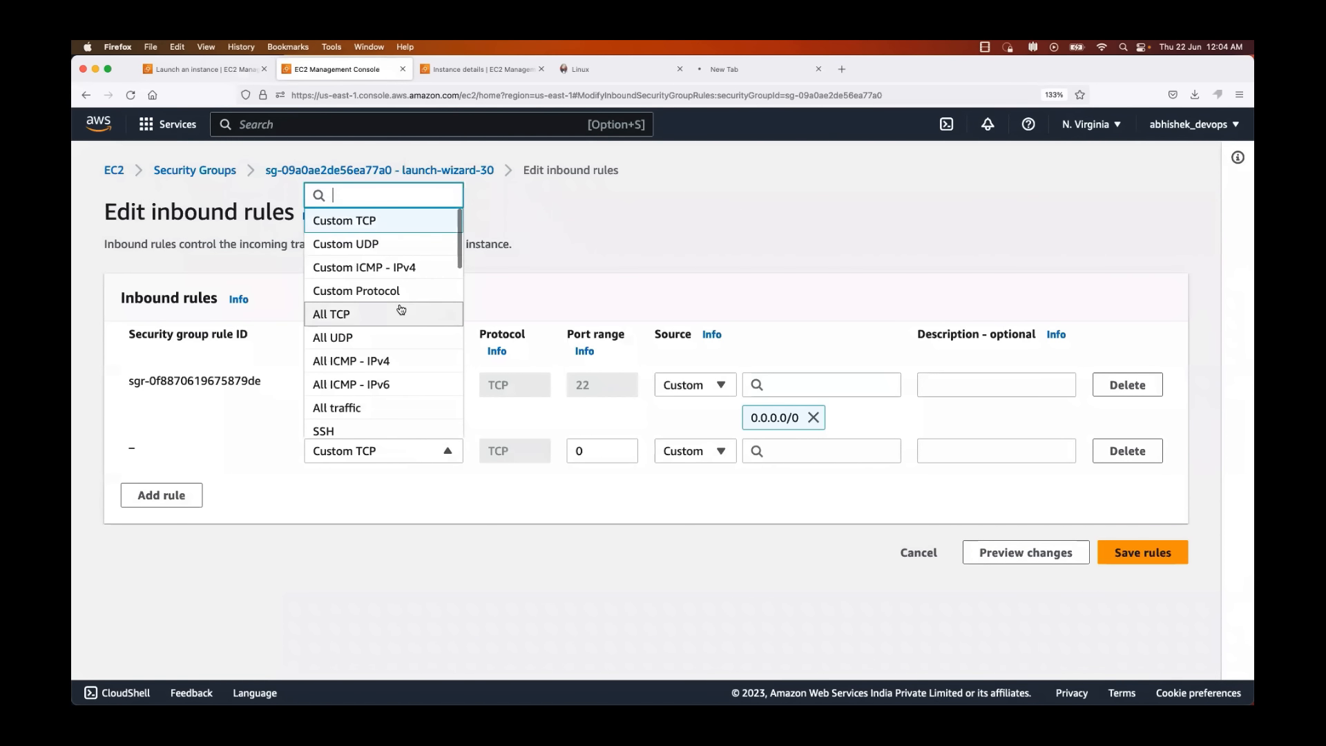
click(454, 474)
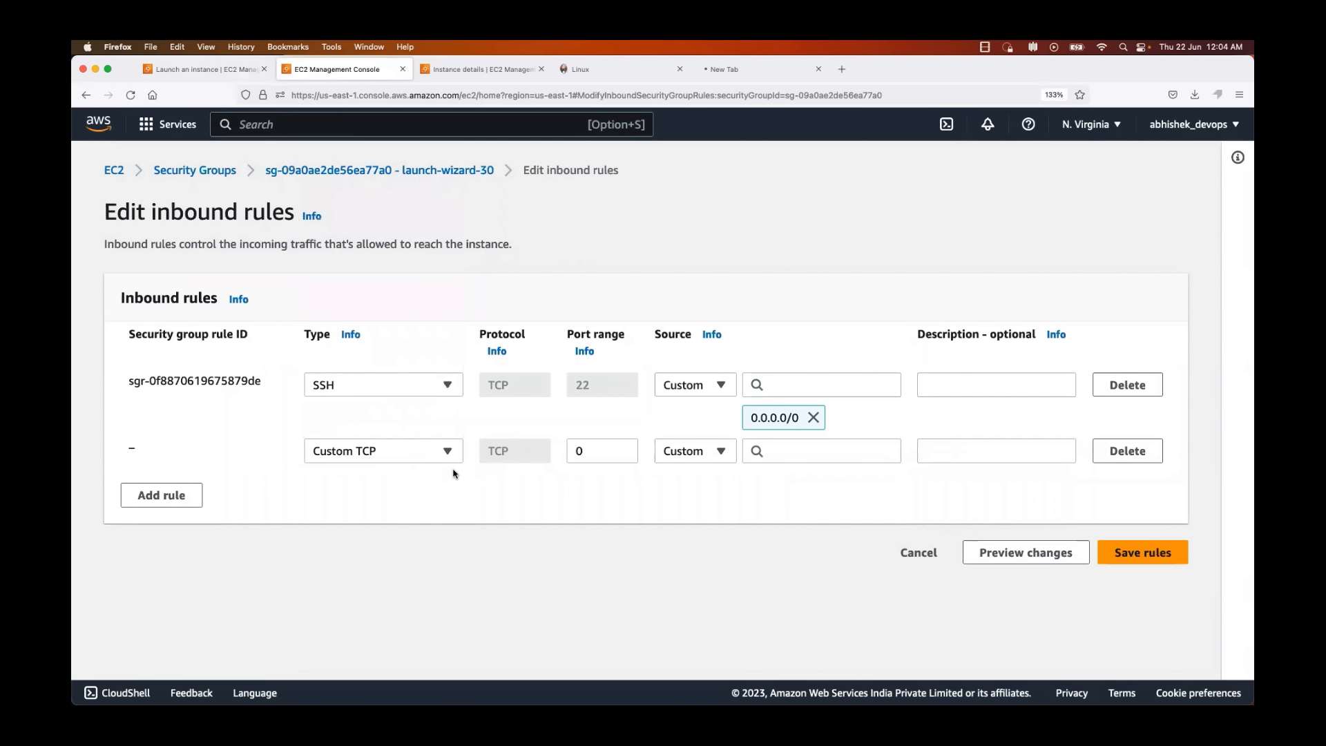
click(590, 456)
click(721, 453)
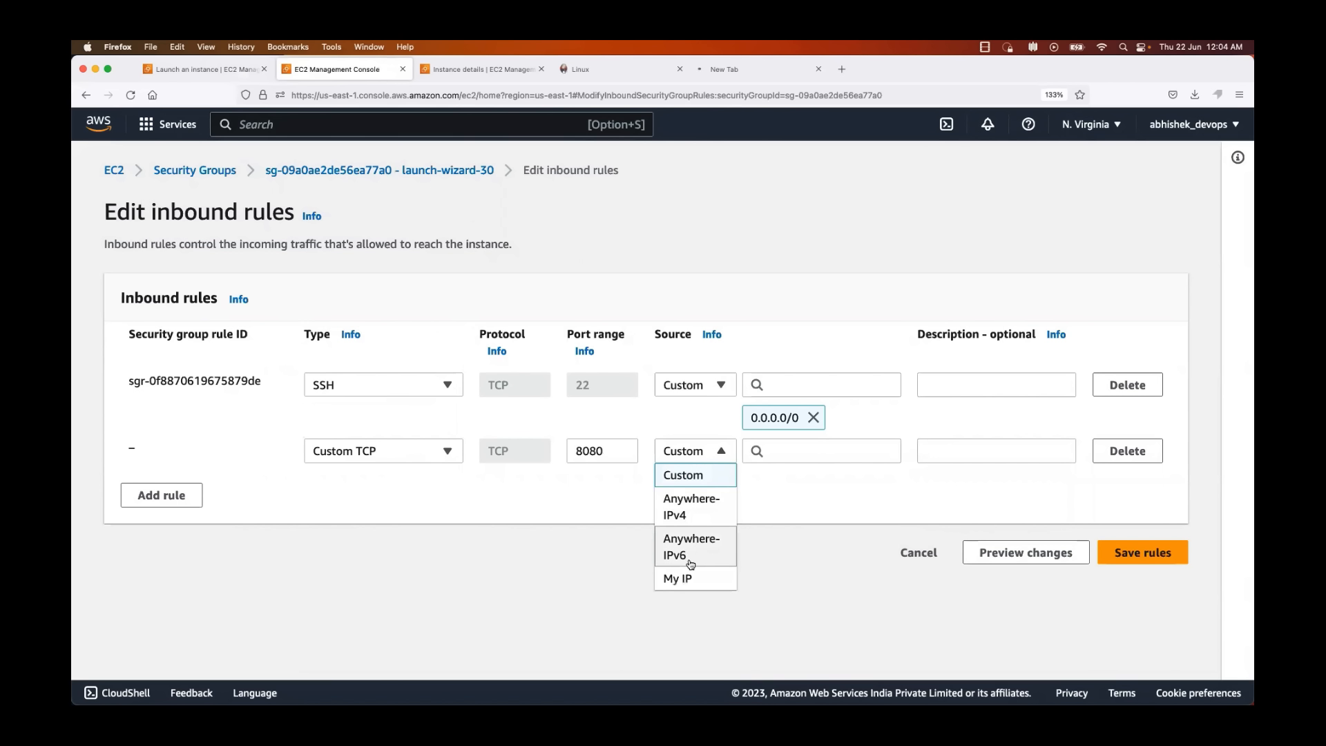
click(712, 514)
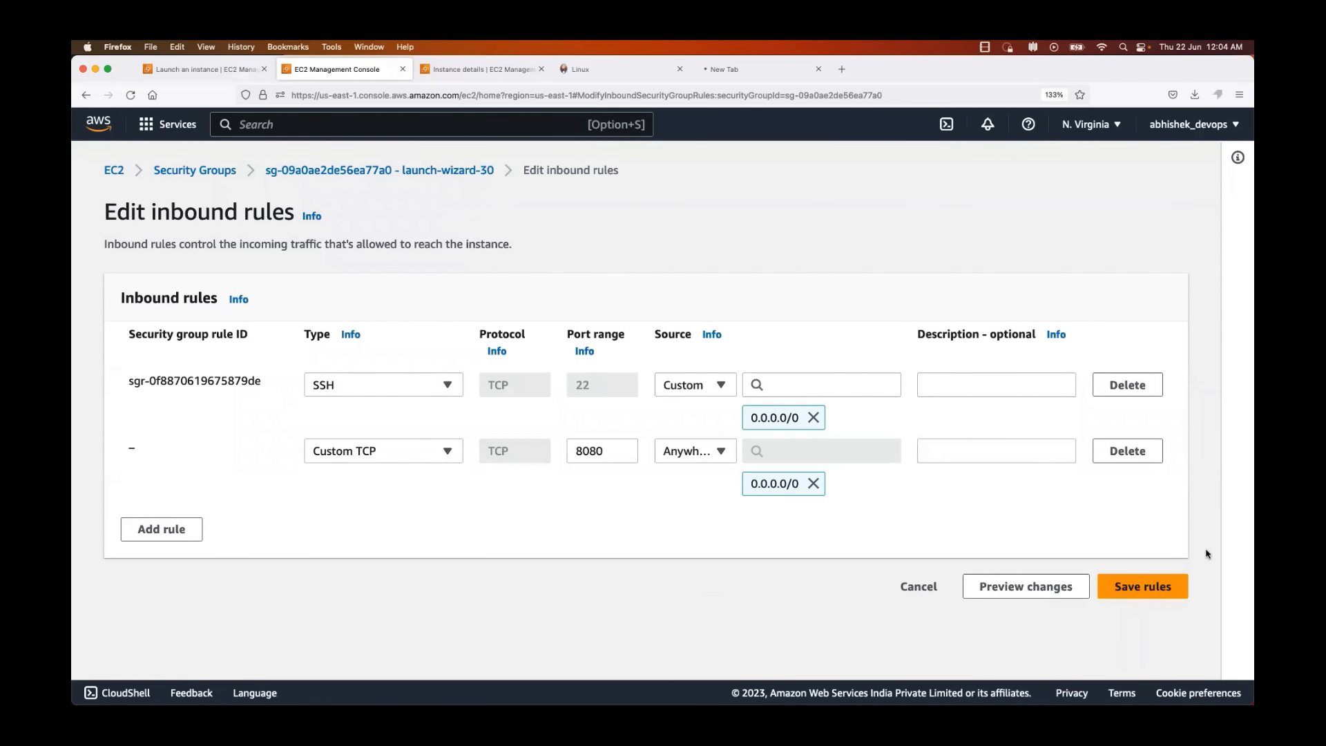
click(1135, 588)
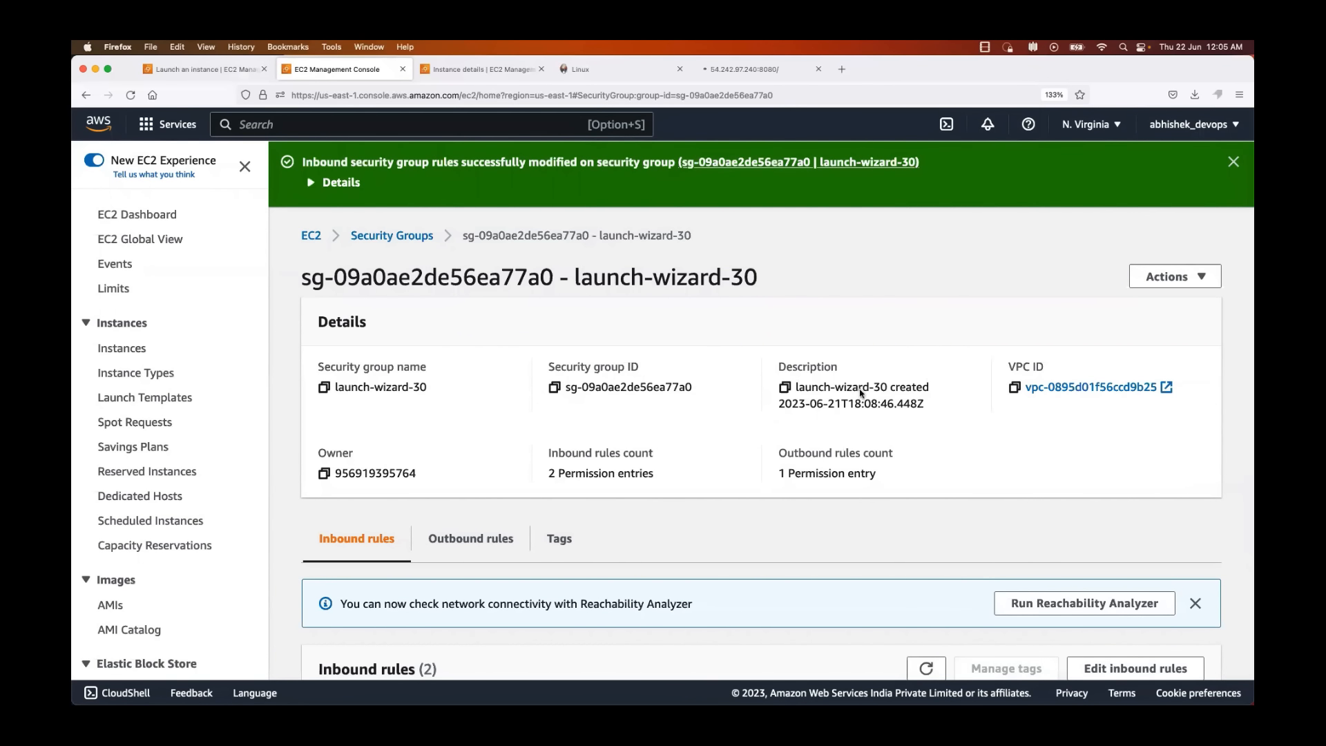
Step: Copy the initialAdminPassword path from the Unlock Jenkins page and print that file in Terminal with cat
click(732, 69)
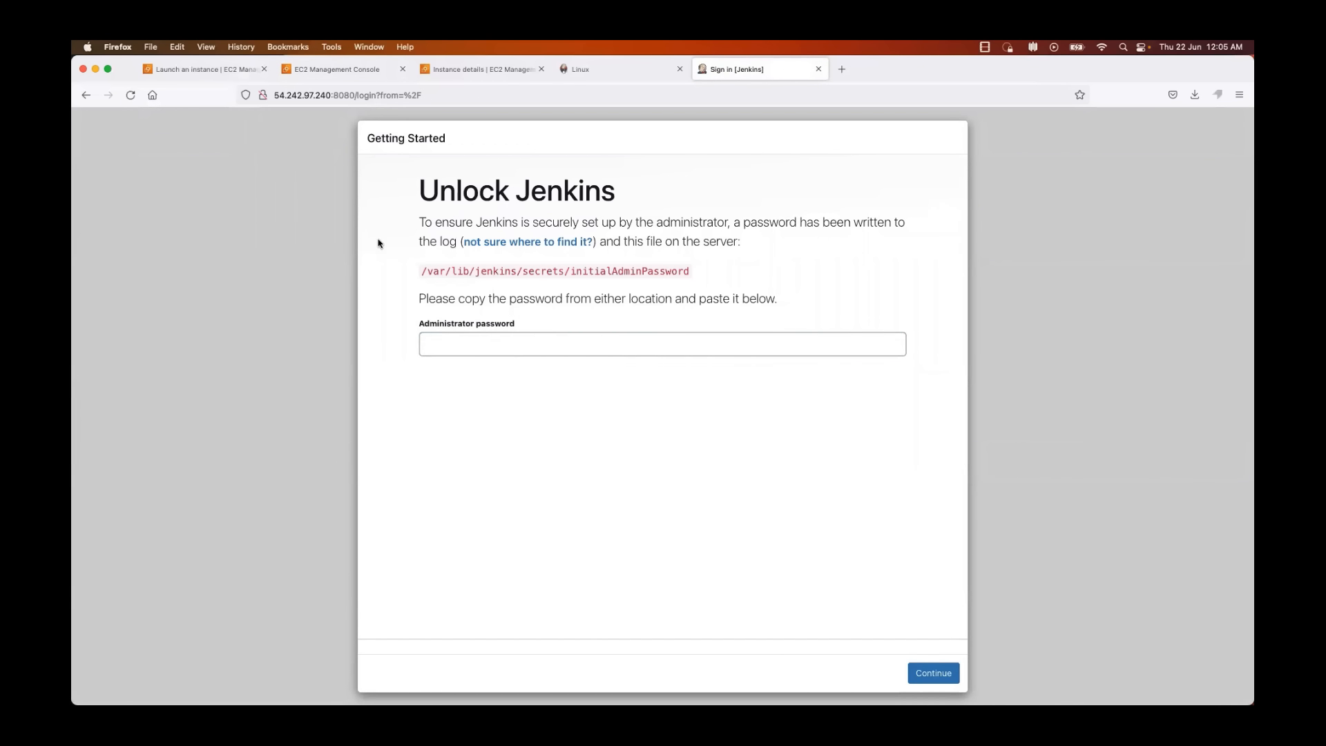
drag(420, 271, 698, 272)
key(super+c)
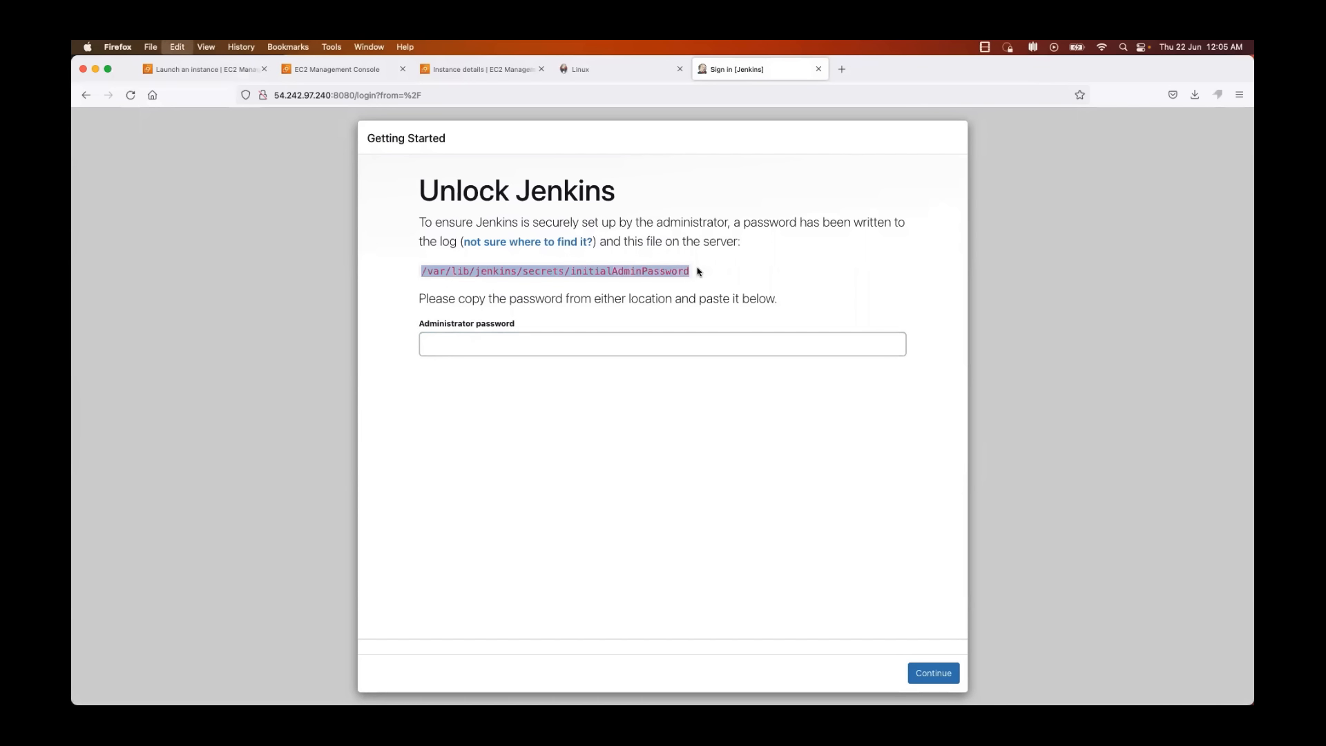
key(super+Tab)
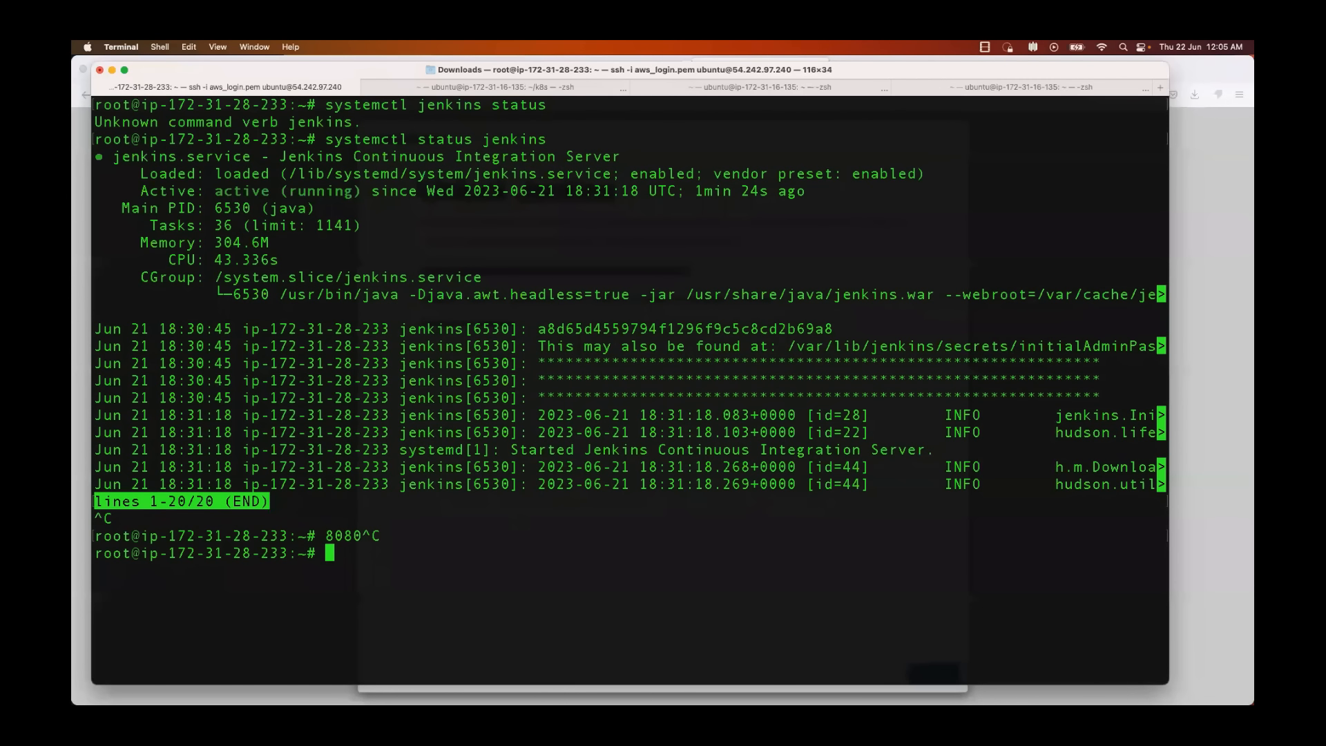
text(cat)
key(super+v)
key(Return)
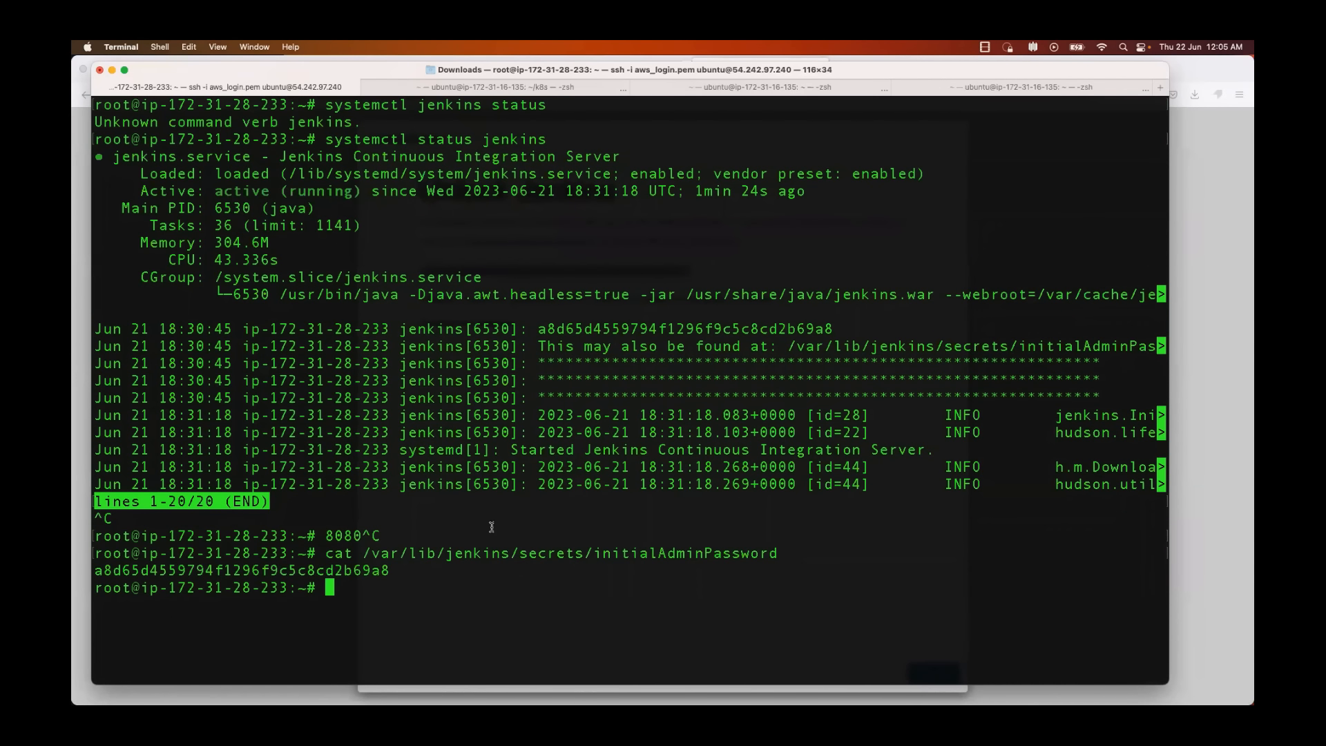
Step: Copy the printed password, return to Firefox, and submit it as the Administrator password to unlock Jenkins
double_click(293, 571)
key(super+Tab)
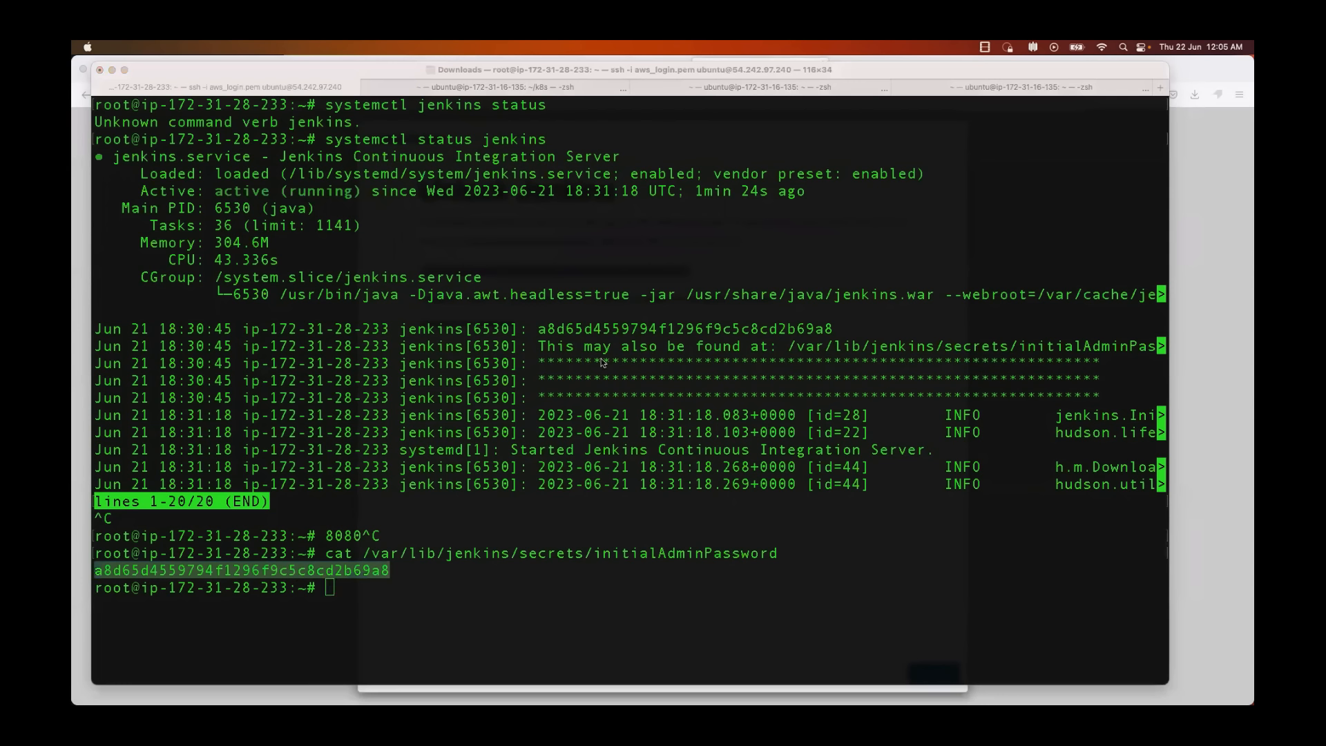
click(111, 69)
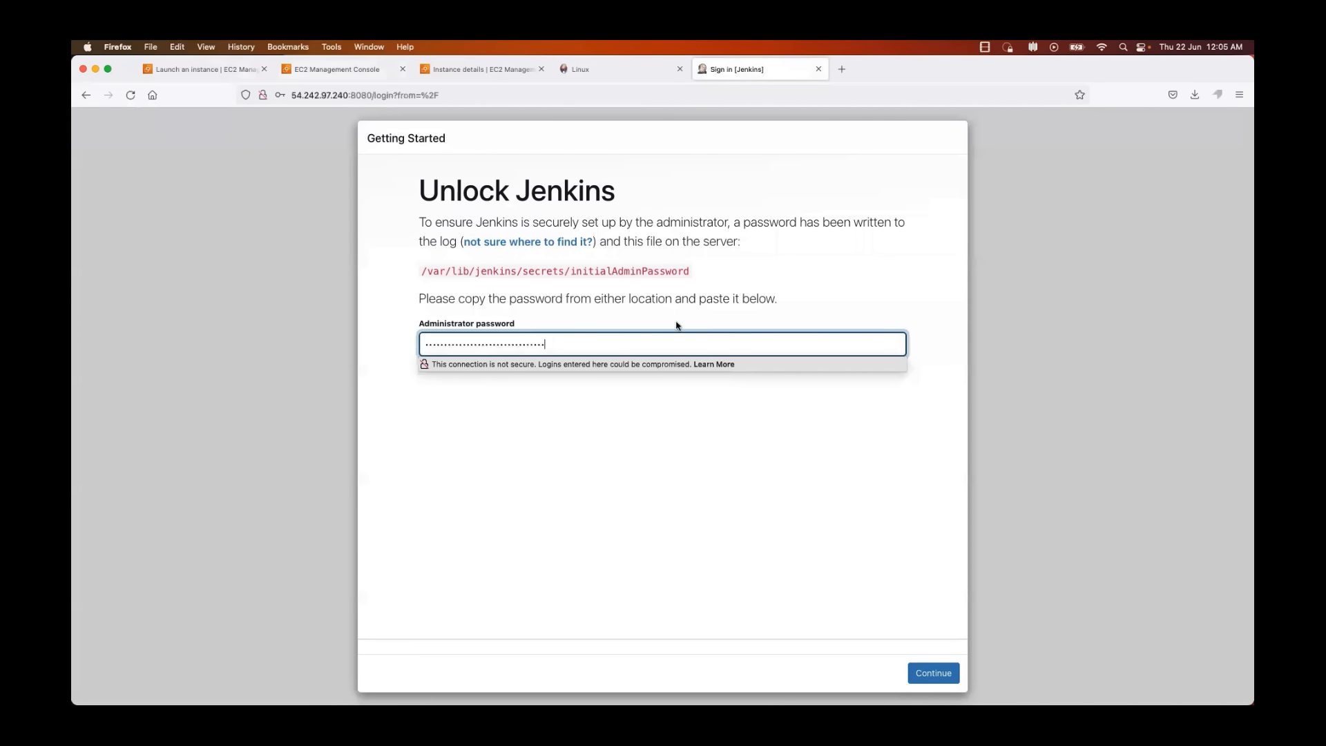
click(662, 344)
key(super+v)
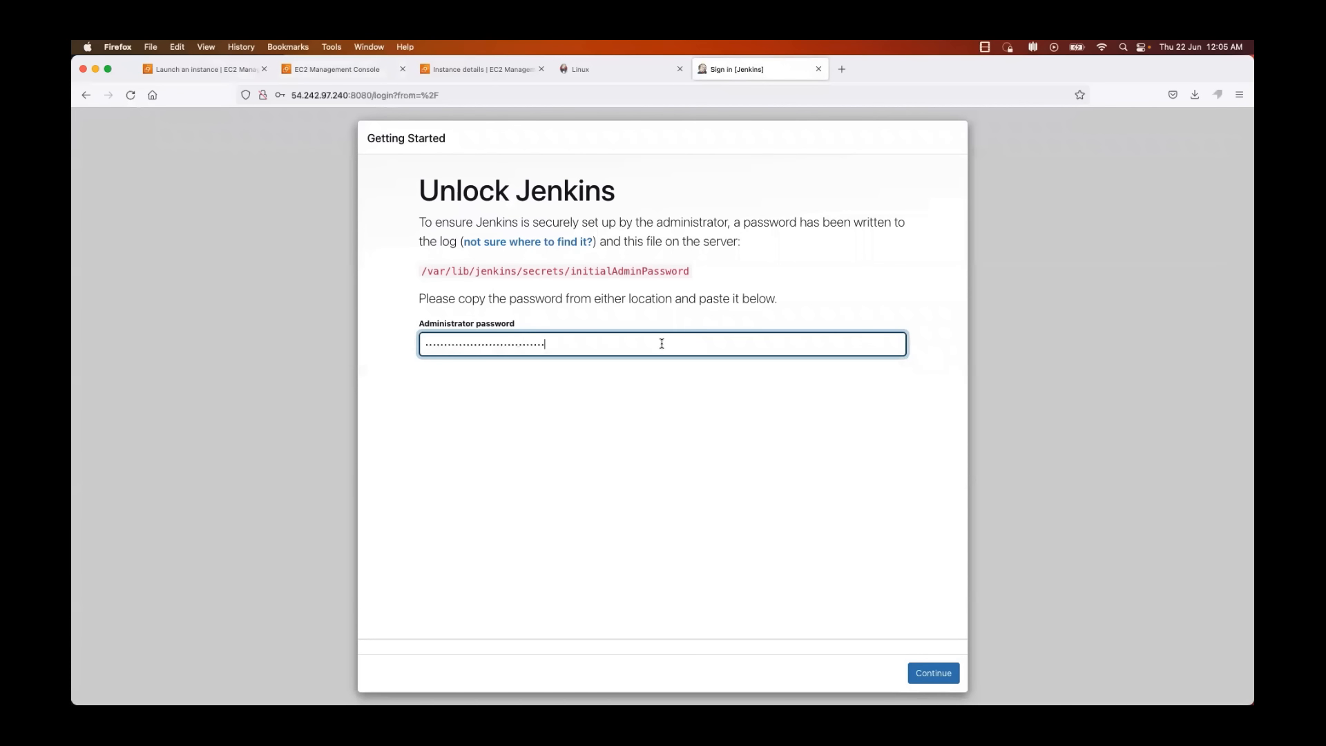
key(Return)
click(418, 258)
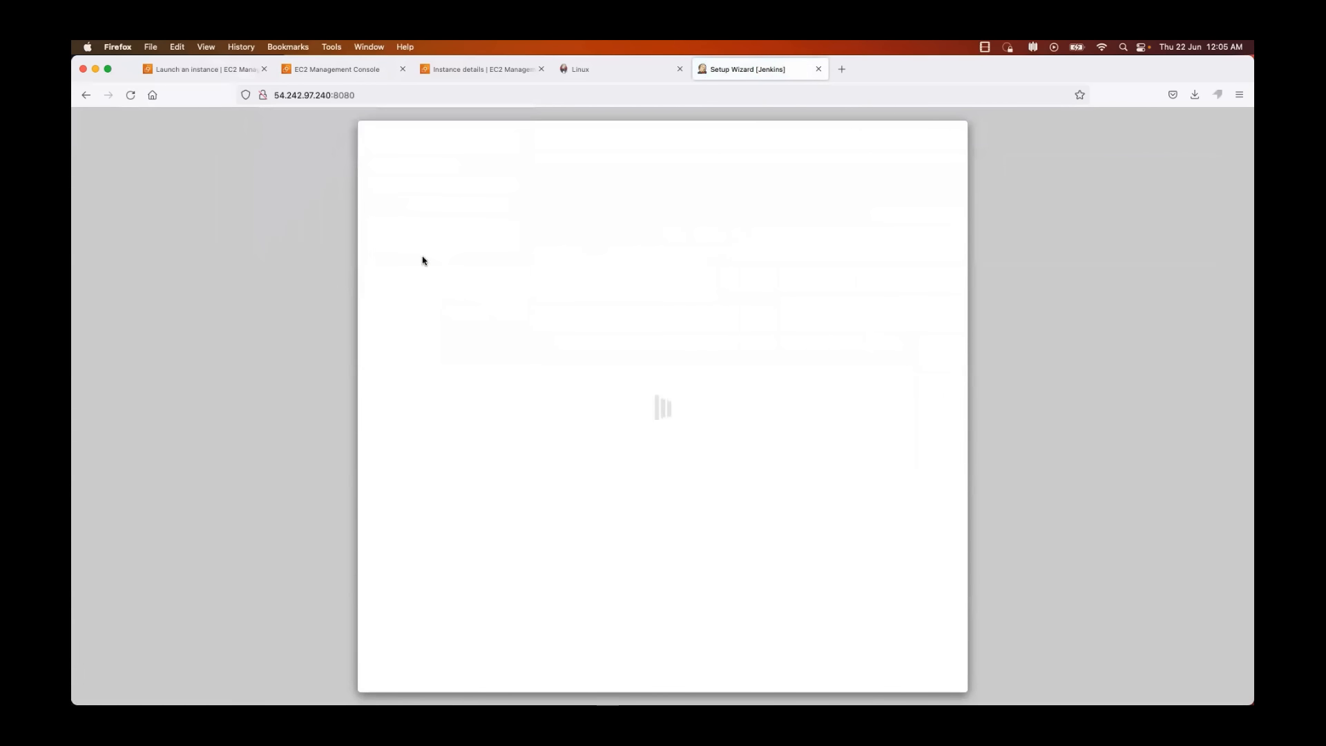